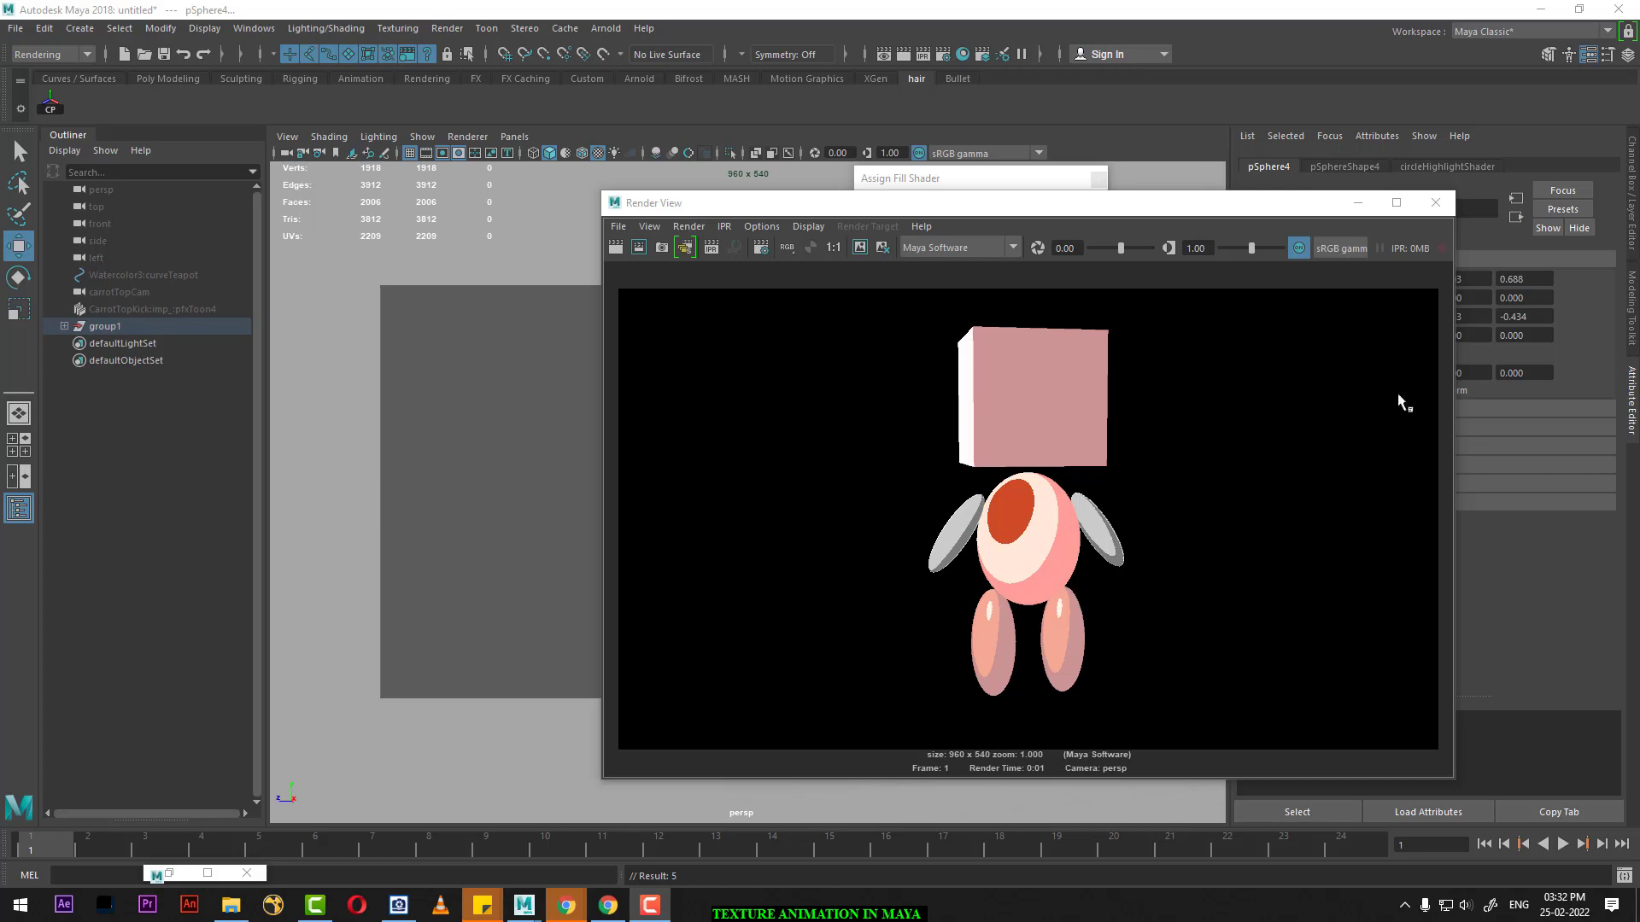
# Step: Close Render View and select the head cube's front face in face mode
pyautogui.click(1436, 203)
pyautogui.moveTo(879, 530)
pyautogui.keyDown('alt'); pyautogui.mouseDown()
pyautogui.moveTo(835, 513)
pyautogui.moveTo(905, 516)
pyautogui.mouseUp(); pyautogui.keyUp('alt')
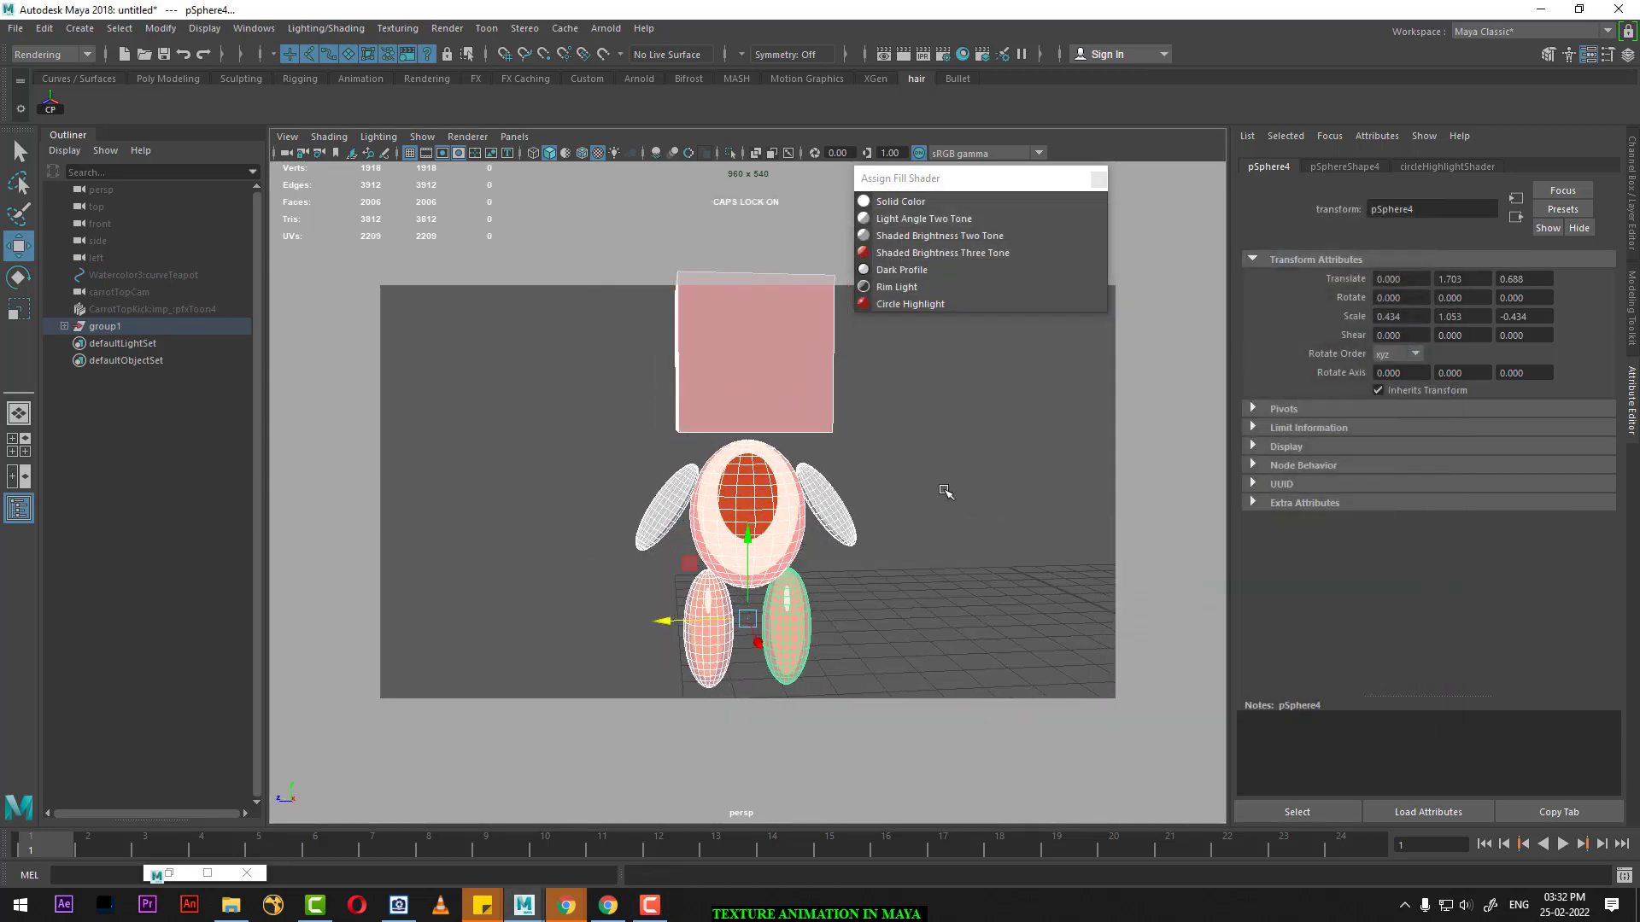
pyautogui.click(783, 428)
pyautogui.moveTo(783, 428)
pyautogui.keyDown('alt'); pyautogui.mouseDown()
pyautogui.moveTo(868, 491)
pyautogui.moveTo(838, 561)
pyautogui.moveTo(730, 481)
pyautogui.moveTo(743, 500)
pyautogui.mouseUp(); pyautogui.keyUp('alt')
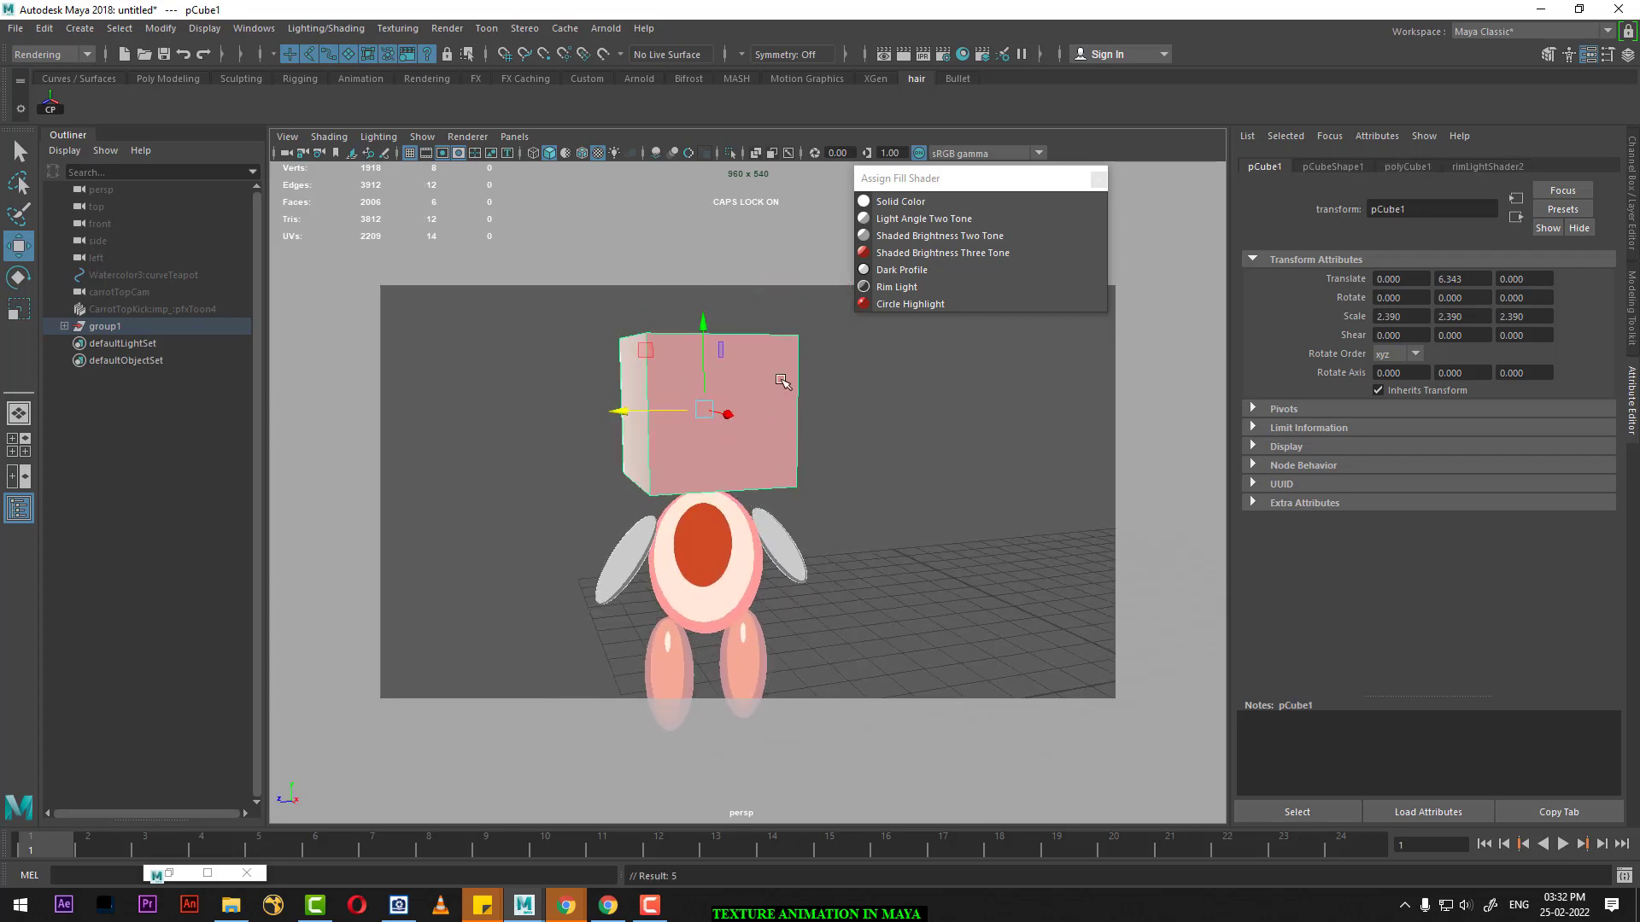
pyautogui.moveTo(783, 381); pyautogui.dragTo(752, 419, button='right')
pyautogui.click(743, 401)
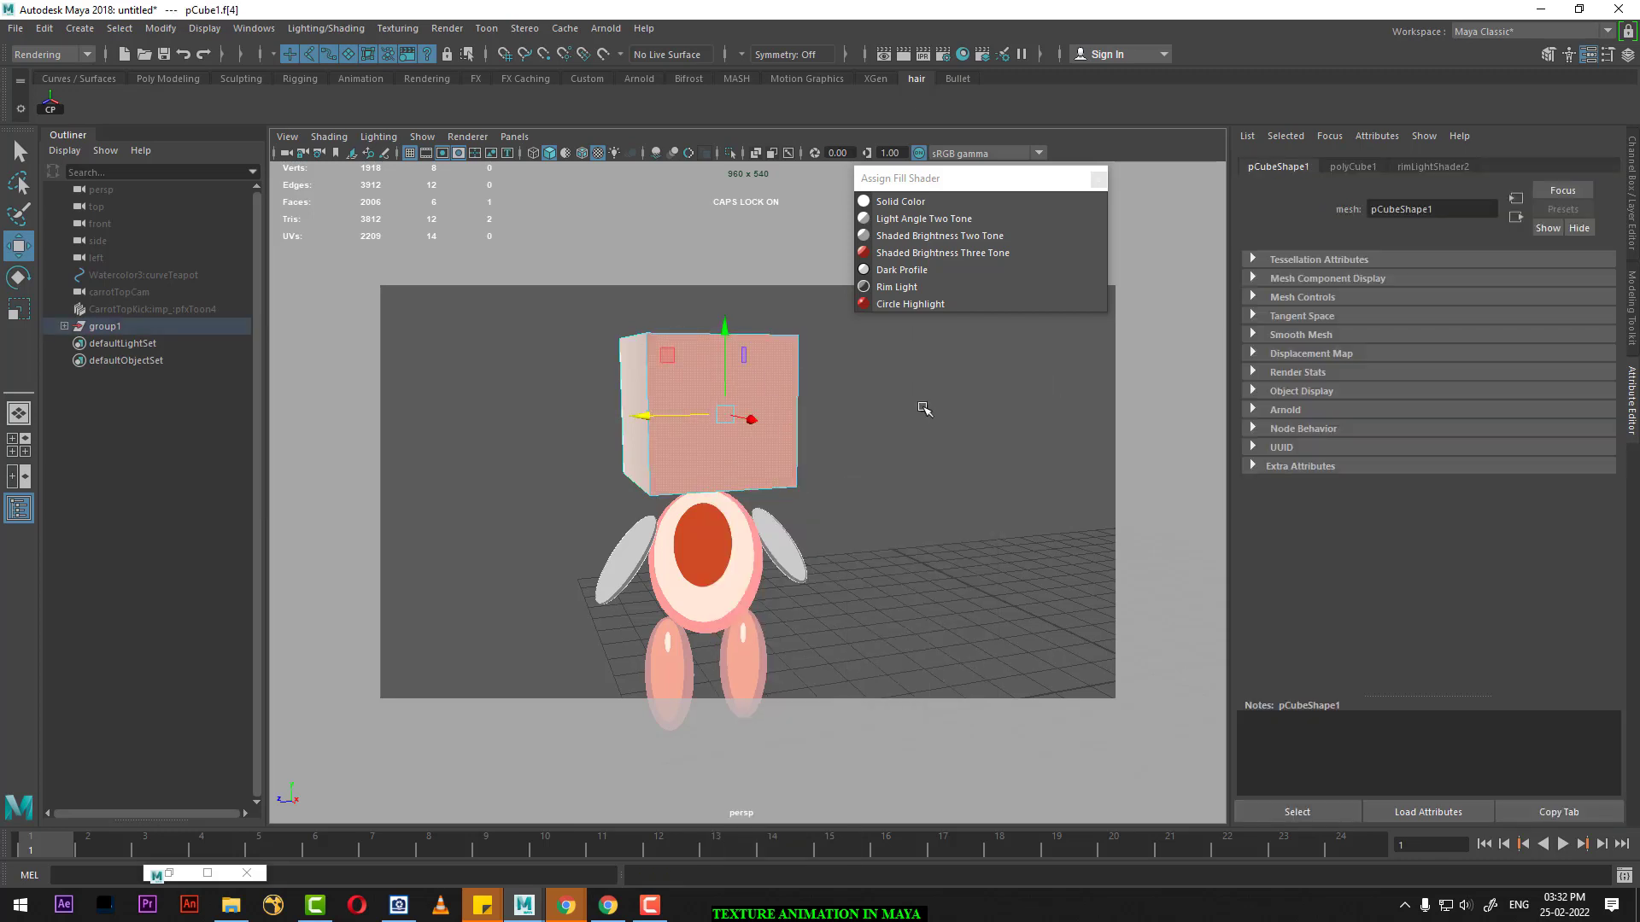
# Step: Duplicate the front face as a separate surface, then select the leftover cube body
pyautogui.keyDown('shift'); pyautogui.moveTo(924, 409); pyautogui.dragTo(897, 798, button='right'); pyautogui.keyUp('shift')
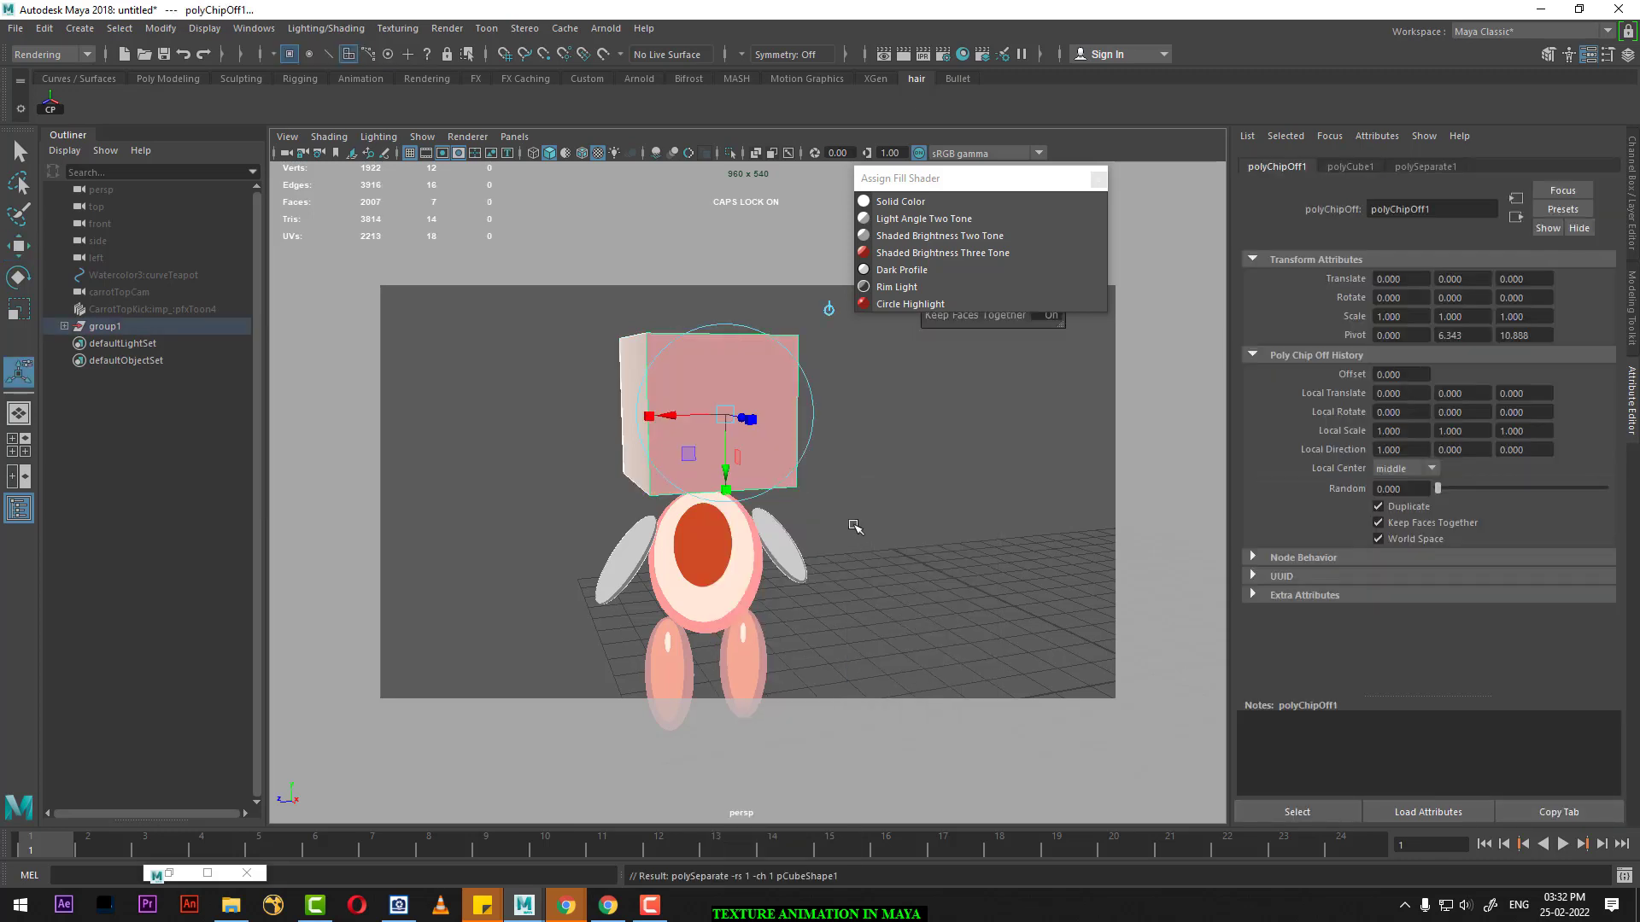
pyautogui.moveTo(748, 423); pyautogui.dragTo(784, 429, button='right')
pyautogui.click(941, 515)
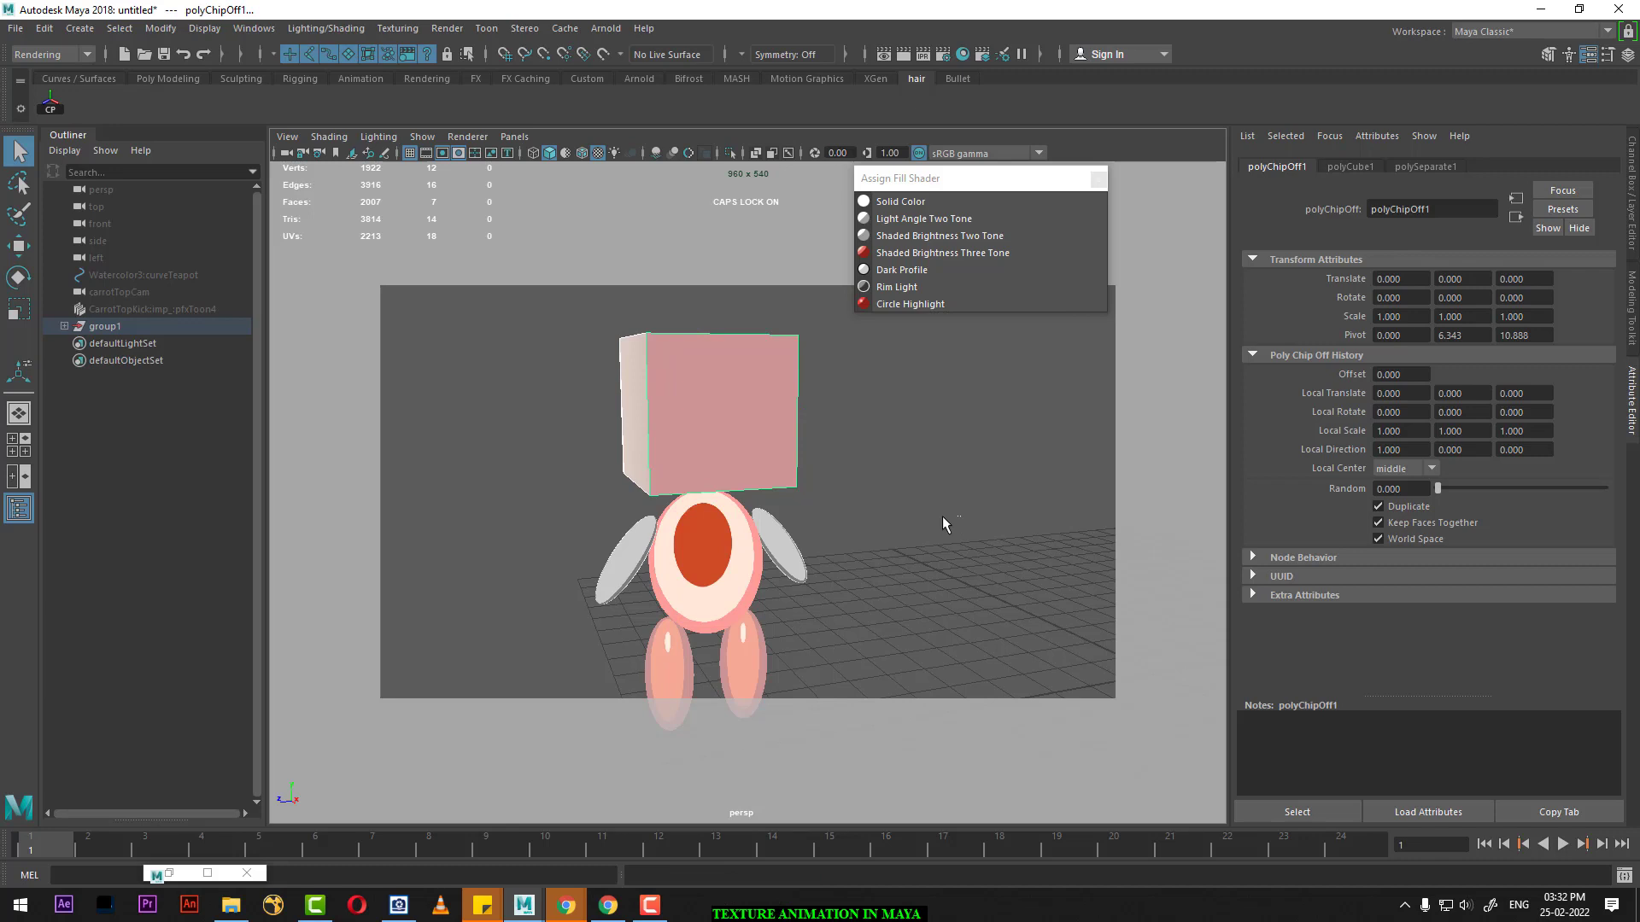
pyautogui.click(632, 441)
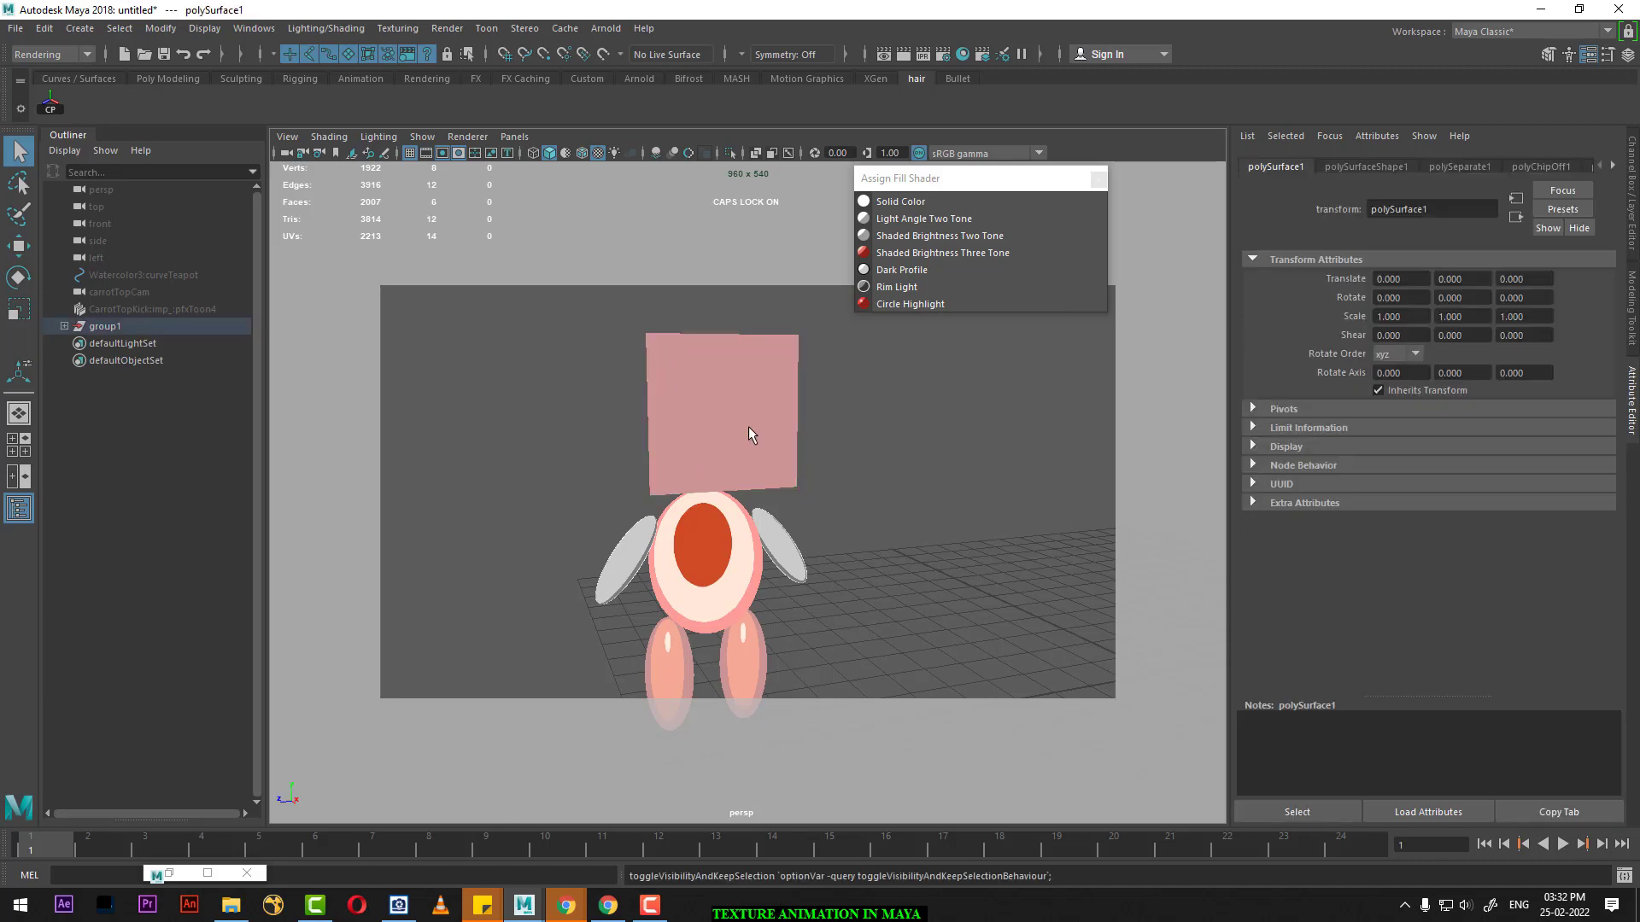
# Step: Delete the leftover cube body and frame the face plane in Top view with the Move tool
pyautogui.press('Delete')
pyautogui.click(771, 431)
pyautogui.moveTo(770, 431)
pyautogui.keyDown('alt'); pyautogui.mouseDown()
pyautogui.moveTo(857, 464)
pyautogui.moveTo(791, 478)
pyautogui.mouseUp(); pyautogui.keyUp('alt')
pyautogui.press('w')
pyautogui.press('space')
pyautogui.click(791, 479)
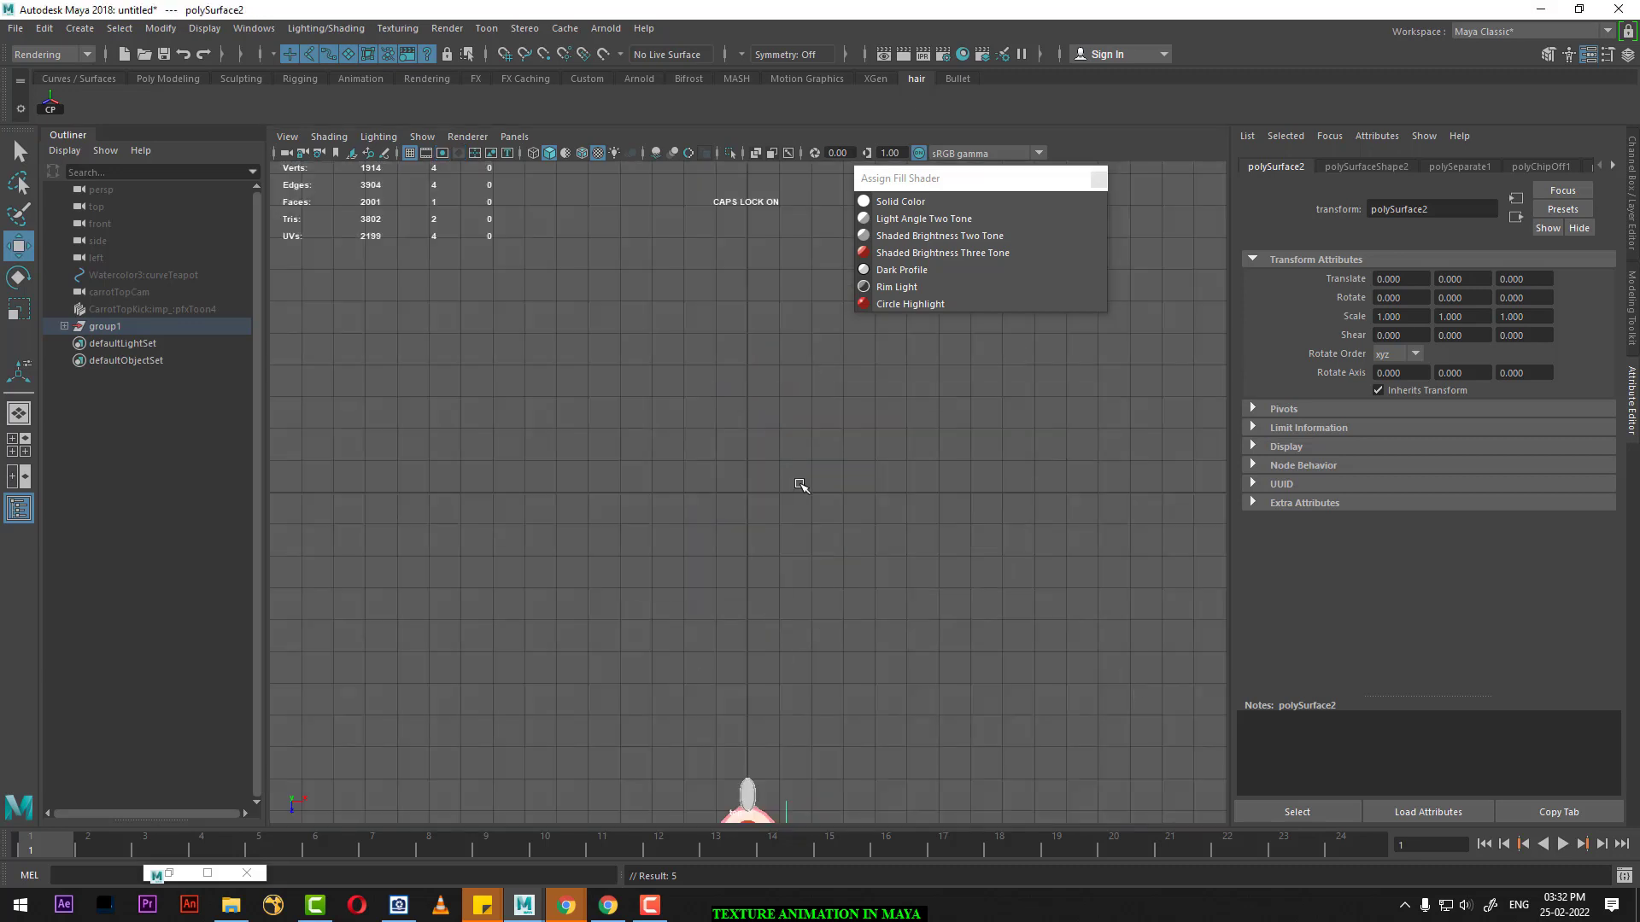
pyautogui.press('f')
pyautogui.scroll(-3, 771, 527)
pyautogui.scroll(-4, 771, 527)
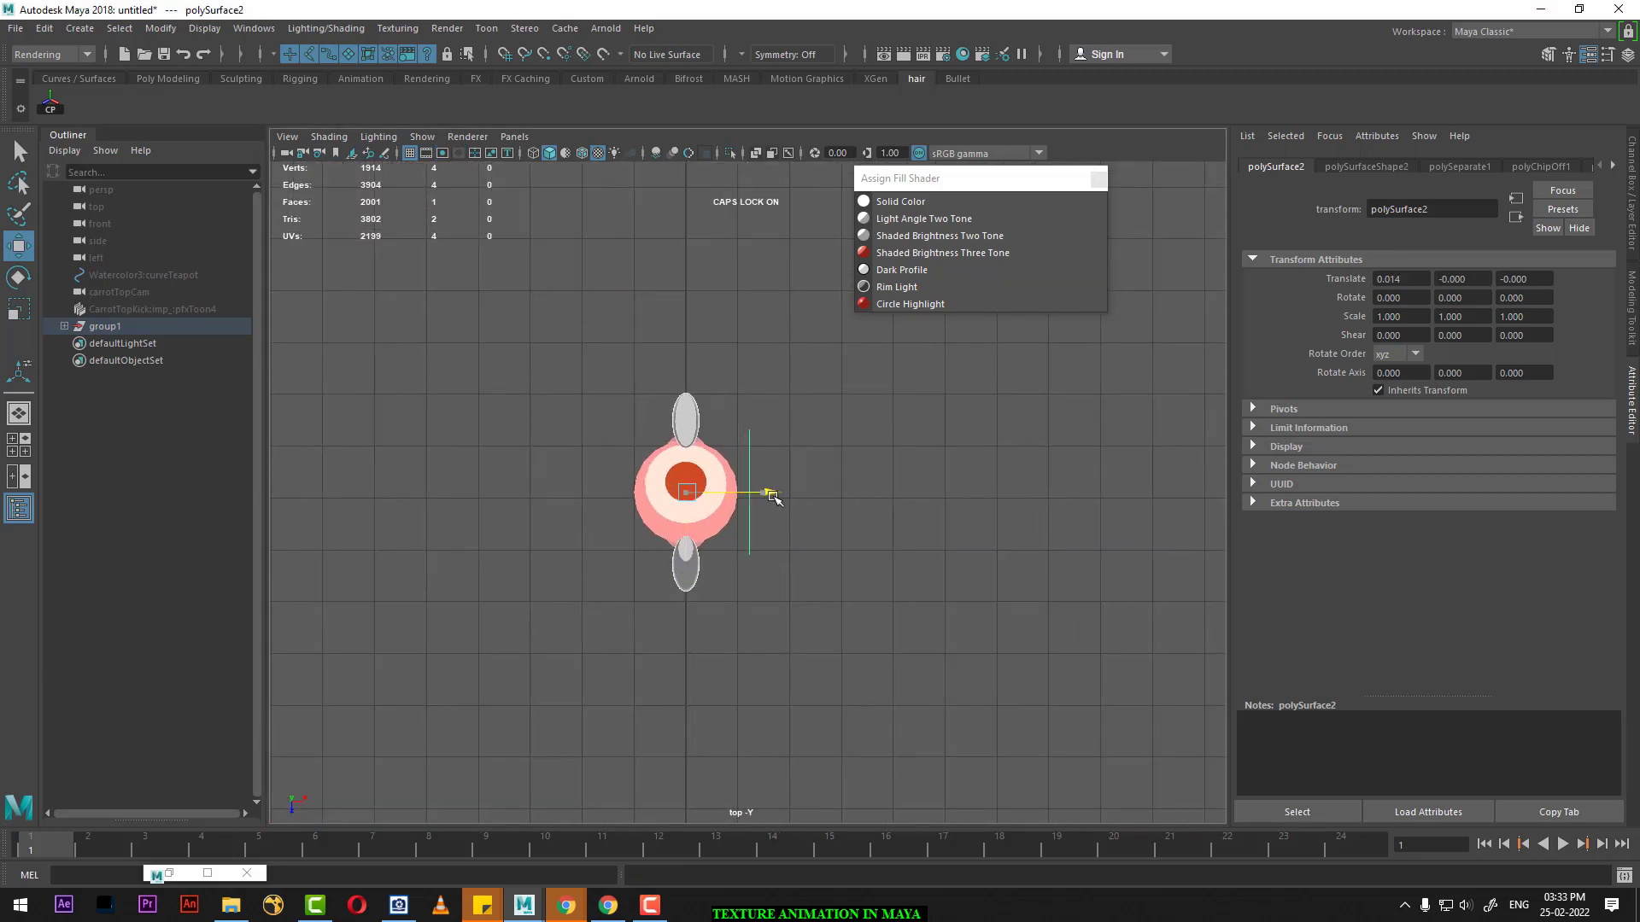
# Step: Return to the perspective camera with the resolution gate turned off, facing the plane
pyautogui.press('space')
pyautogui.click(821, 495)
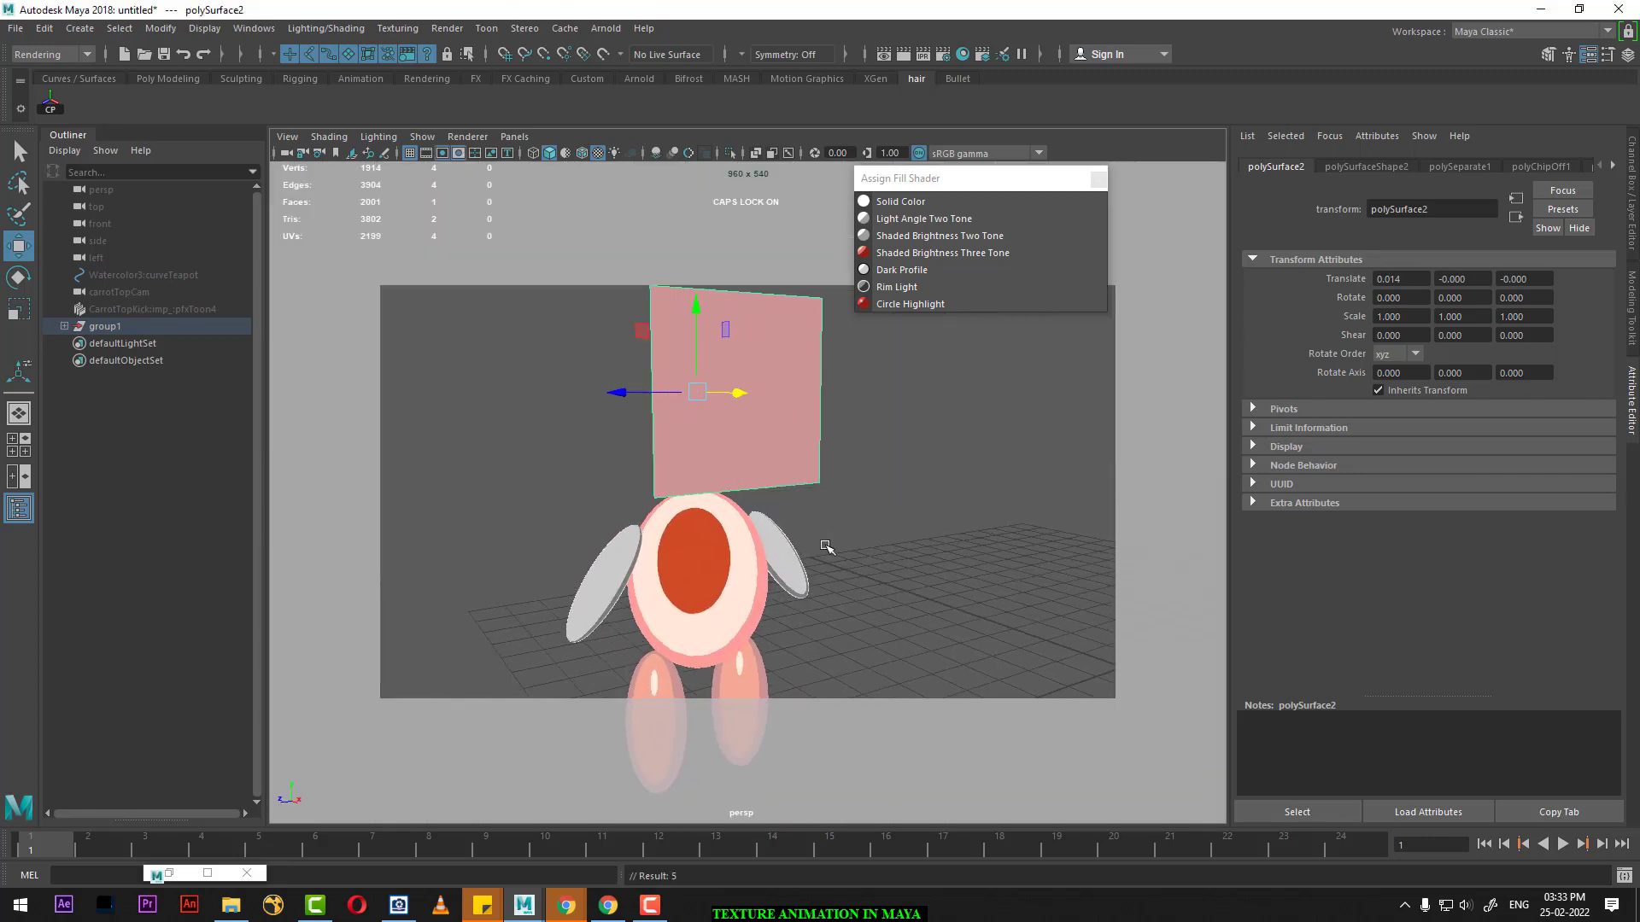
pyautogui.click(453, 153)
pyautogui.keyDown('alt'); pyautogui.moveTo(649, 410); pyautogui.dragTo(695, 377); pyautogui.keyUp('alt')
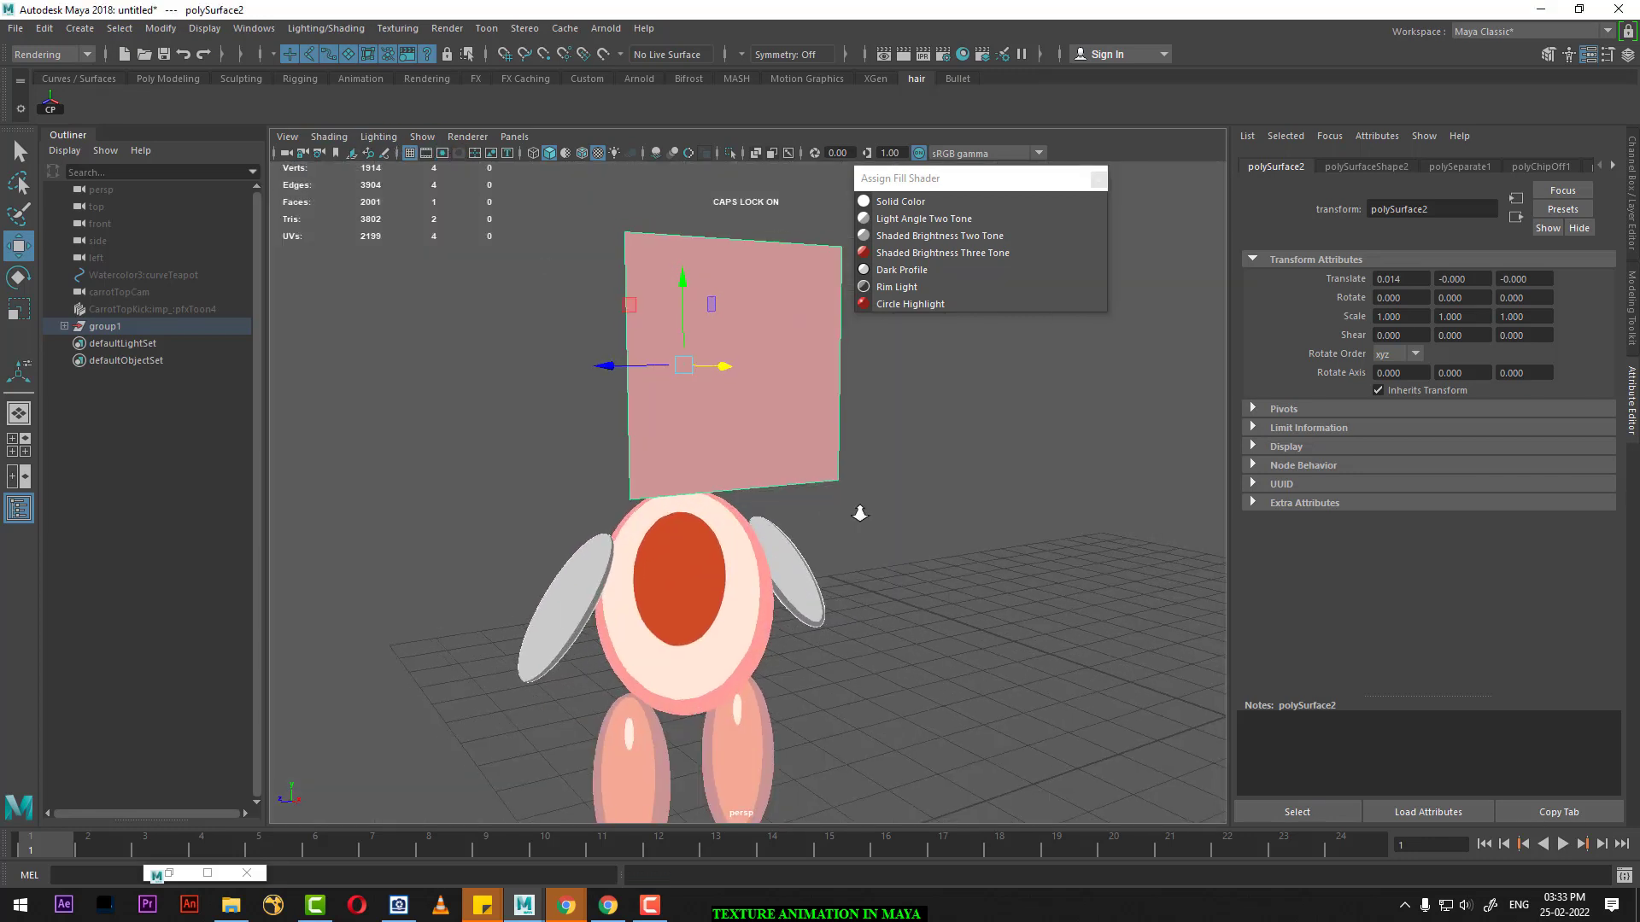
pyautogui.moveTo(695, 376); pyautogui.dragTo(763, 790, button='right')
pyautogui.moveTo(692, 832)
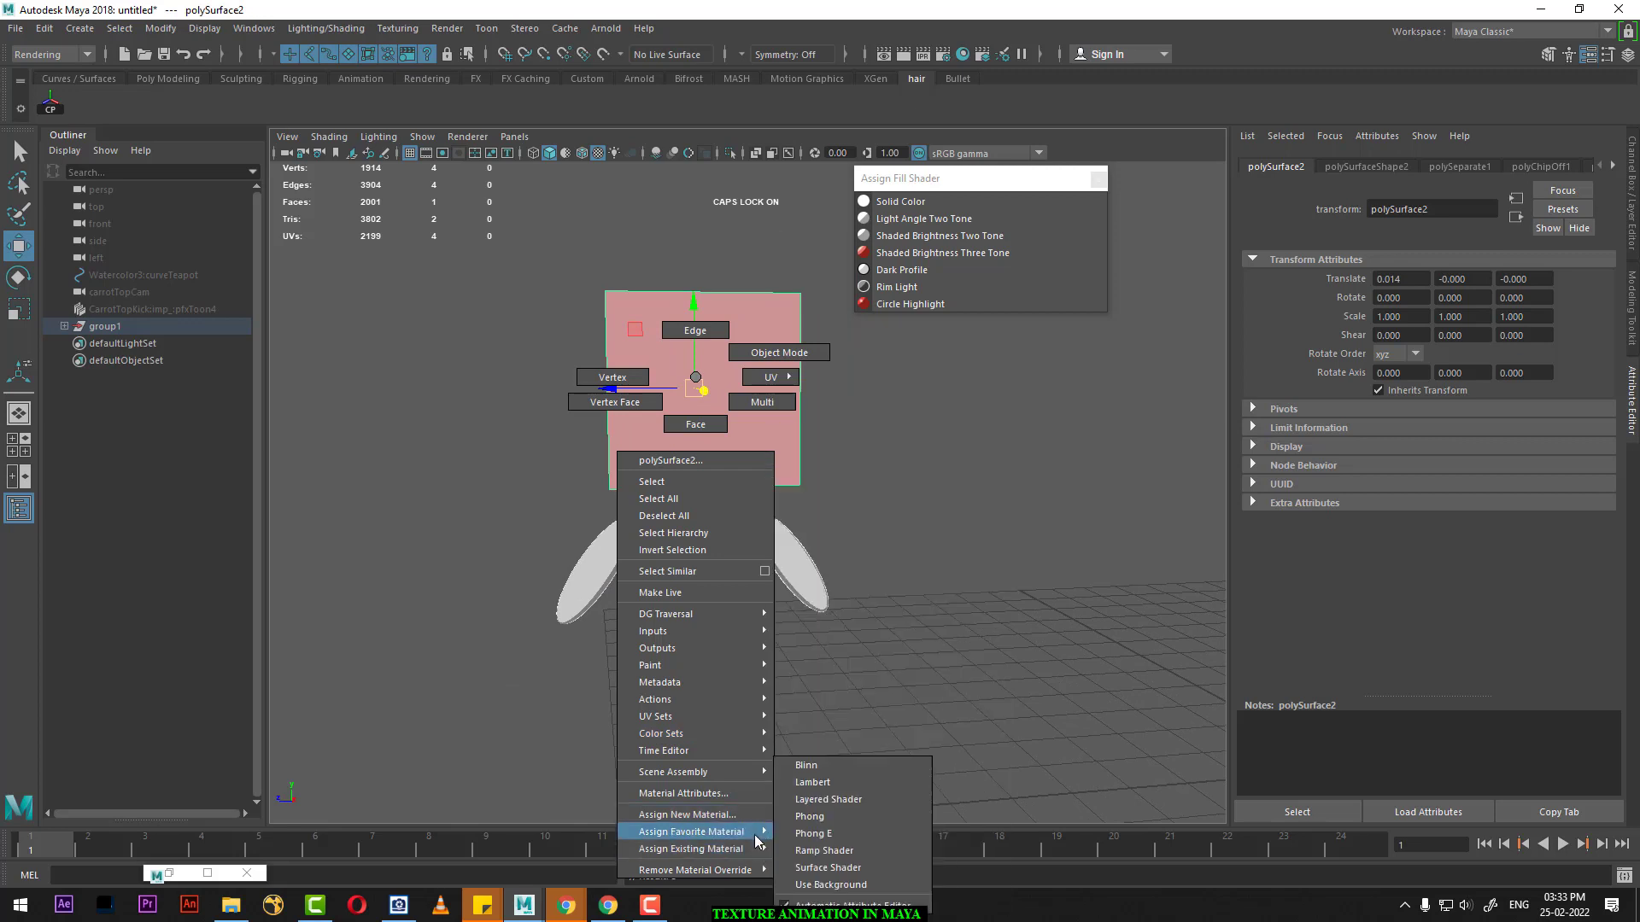
# Step: Assign a new Lambert material to the face plane and rename it FACE_EXPRESSION
pyautogui.click(878, 777)
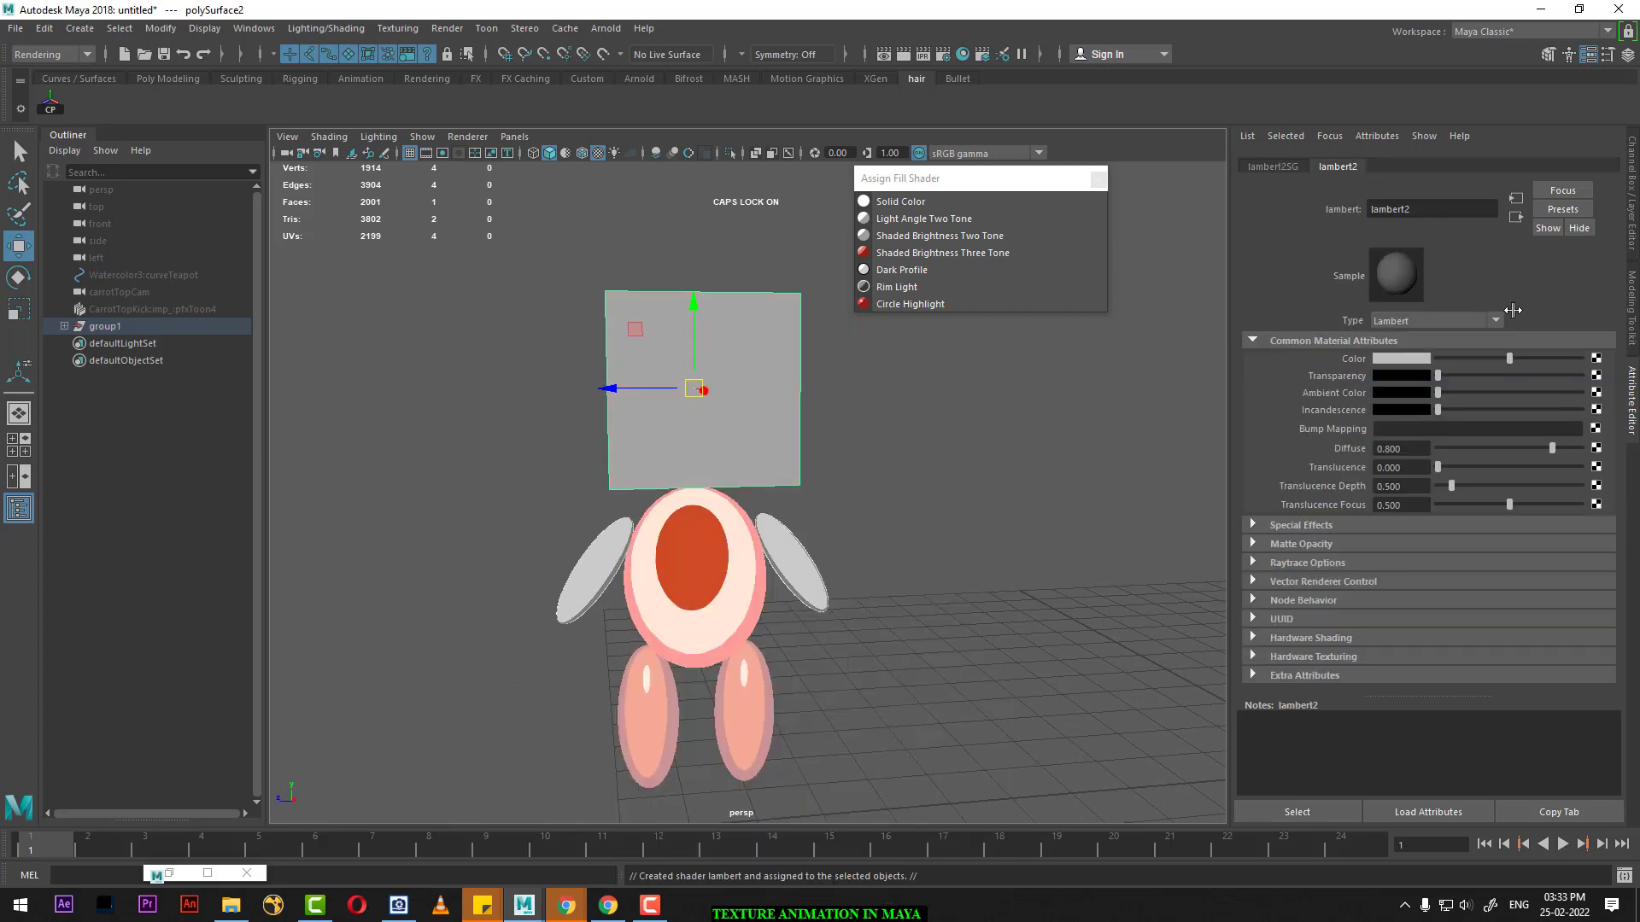
pyautogui.doubleClick(1450, 208)
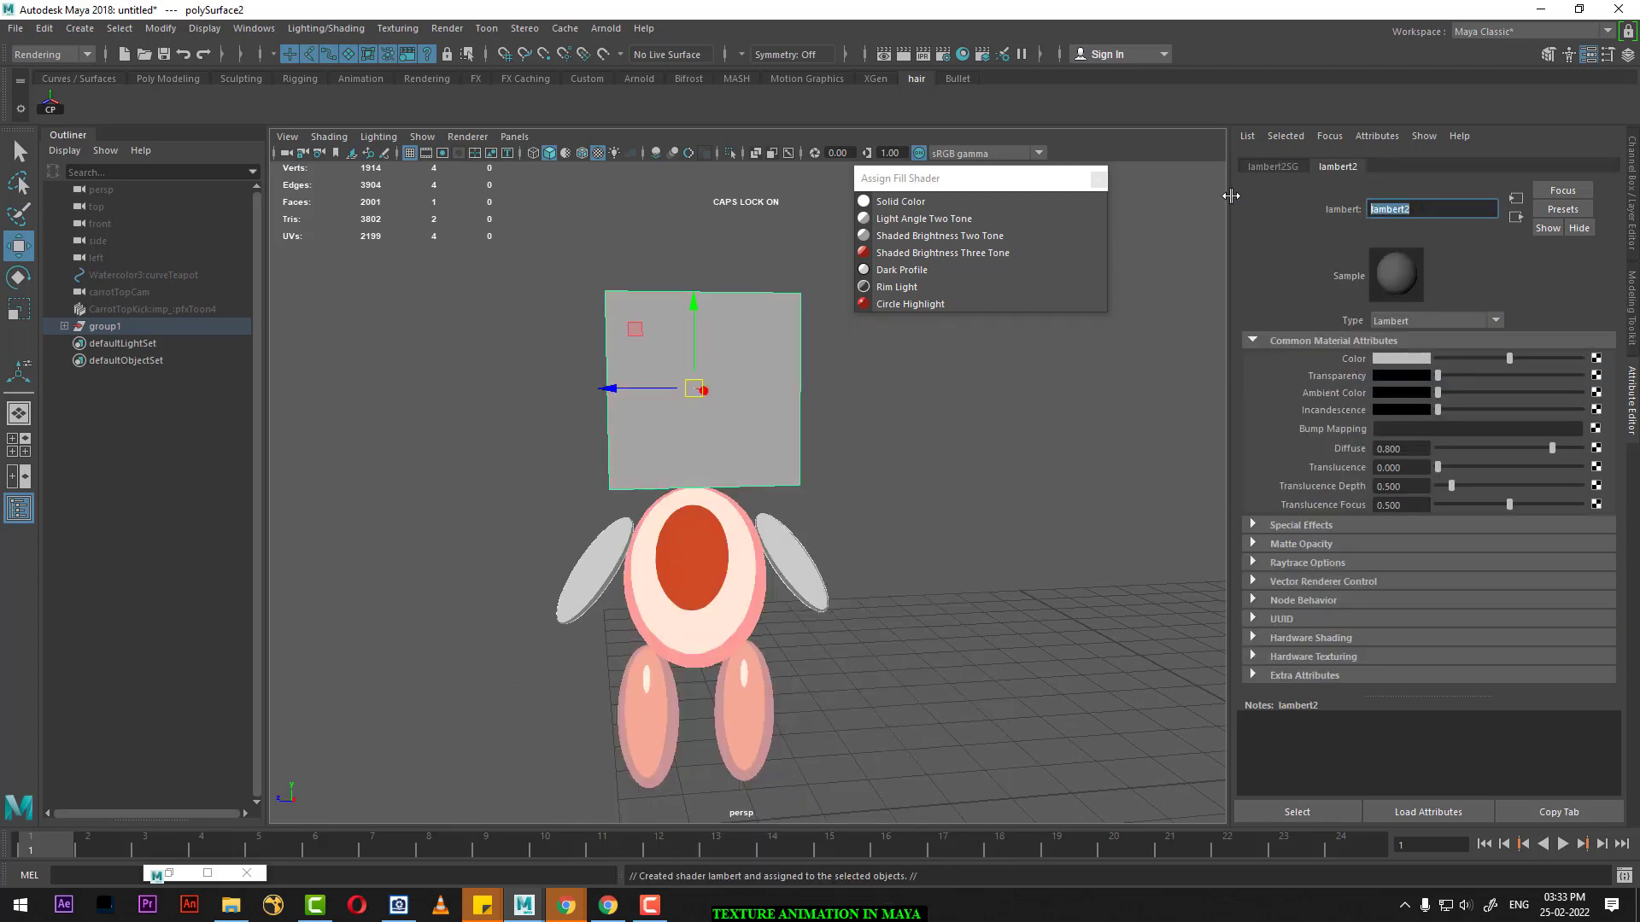
pyautogui.write('FACE_EXPRESSIO')
pyautogui.write('N')
pyautogui.press('Return')
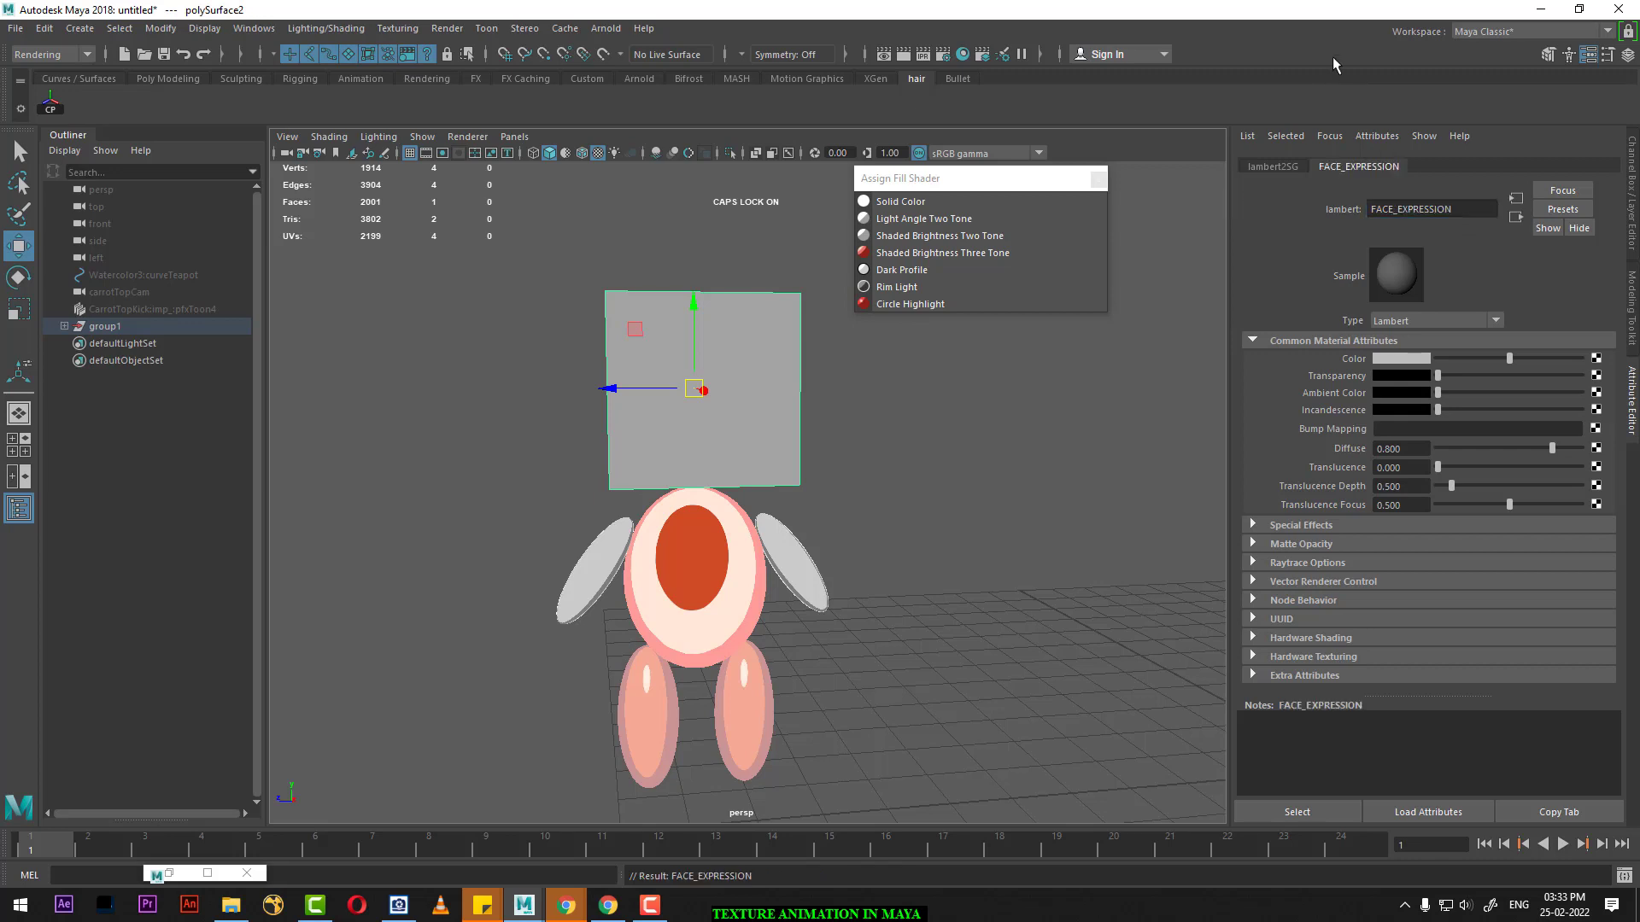
# Step: Map a File texture to Color and copy the RIGGING CLASS 5 folder path for browsing
pyautogui.click(1600, 365)
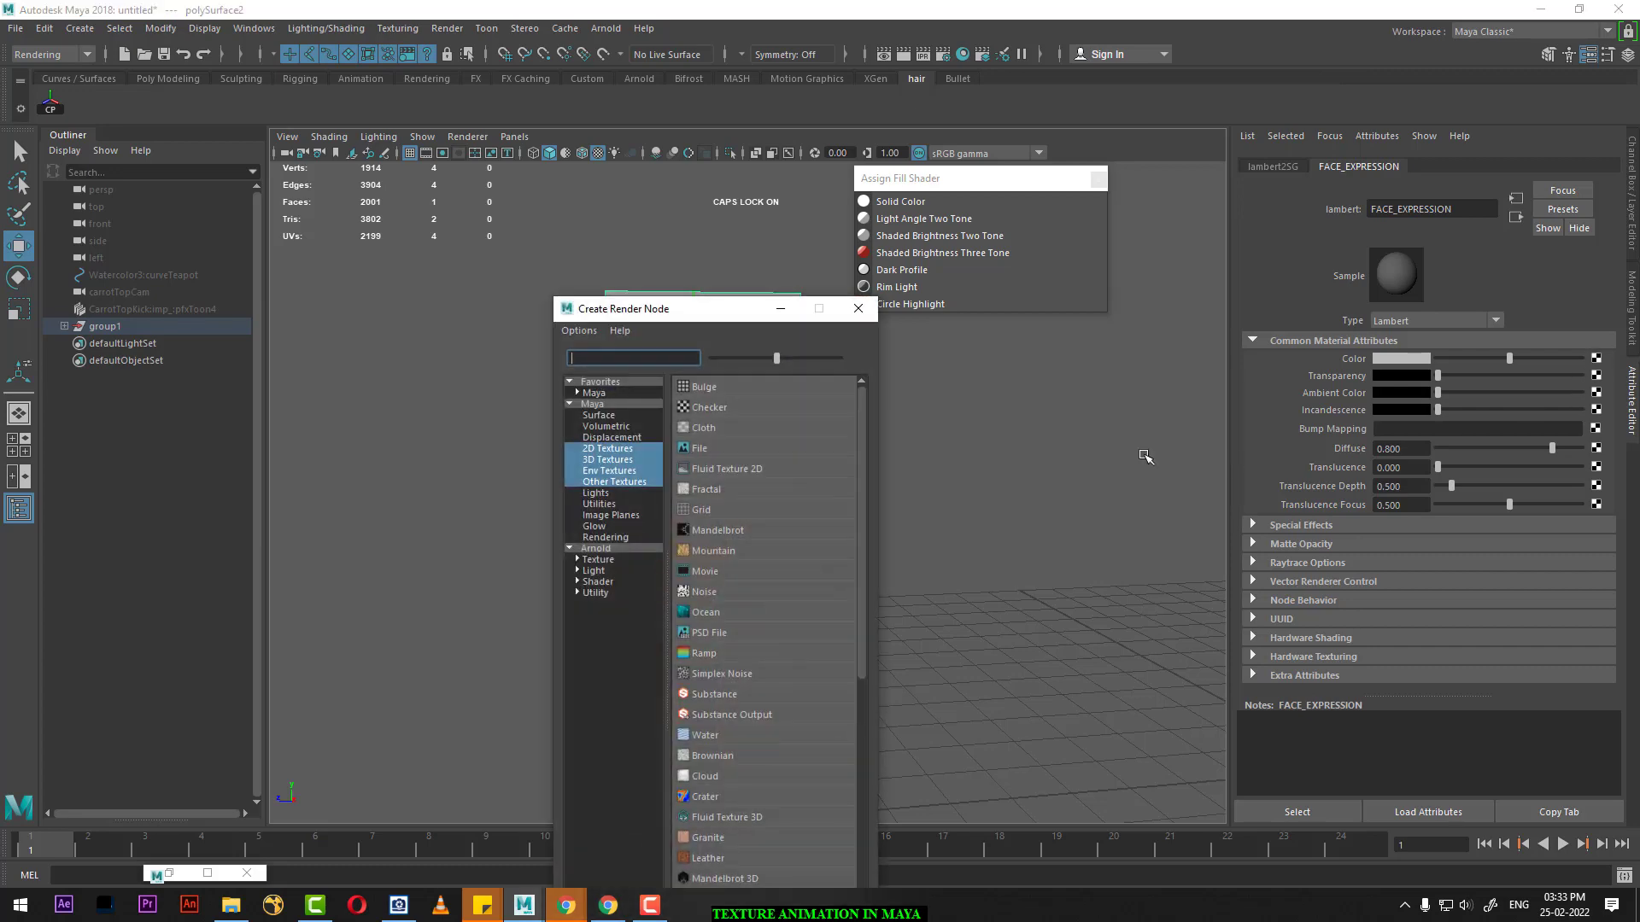
pyautogui.click(717, 456)
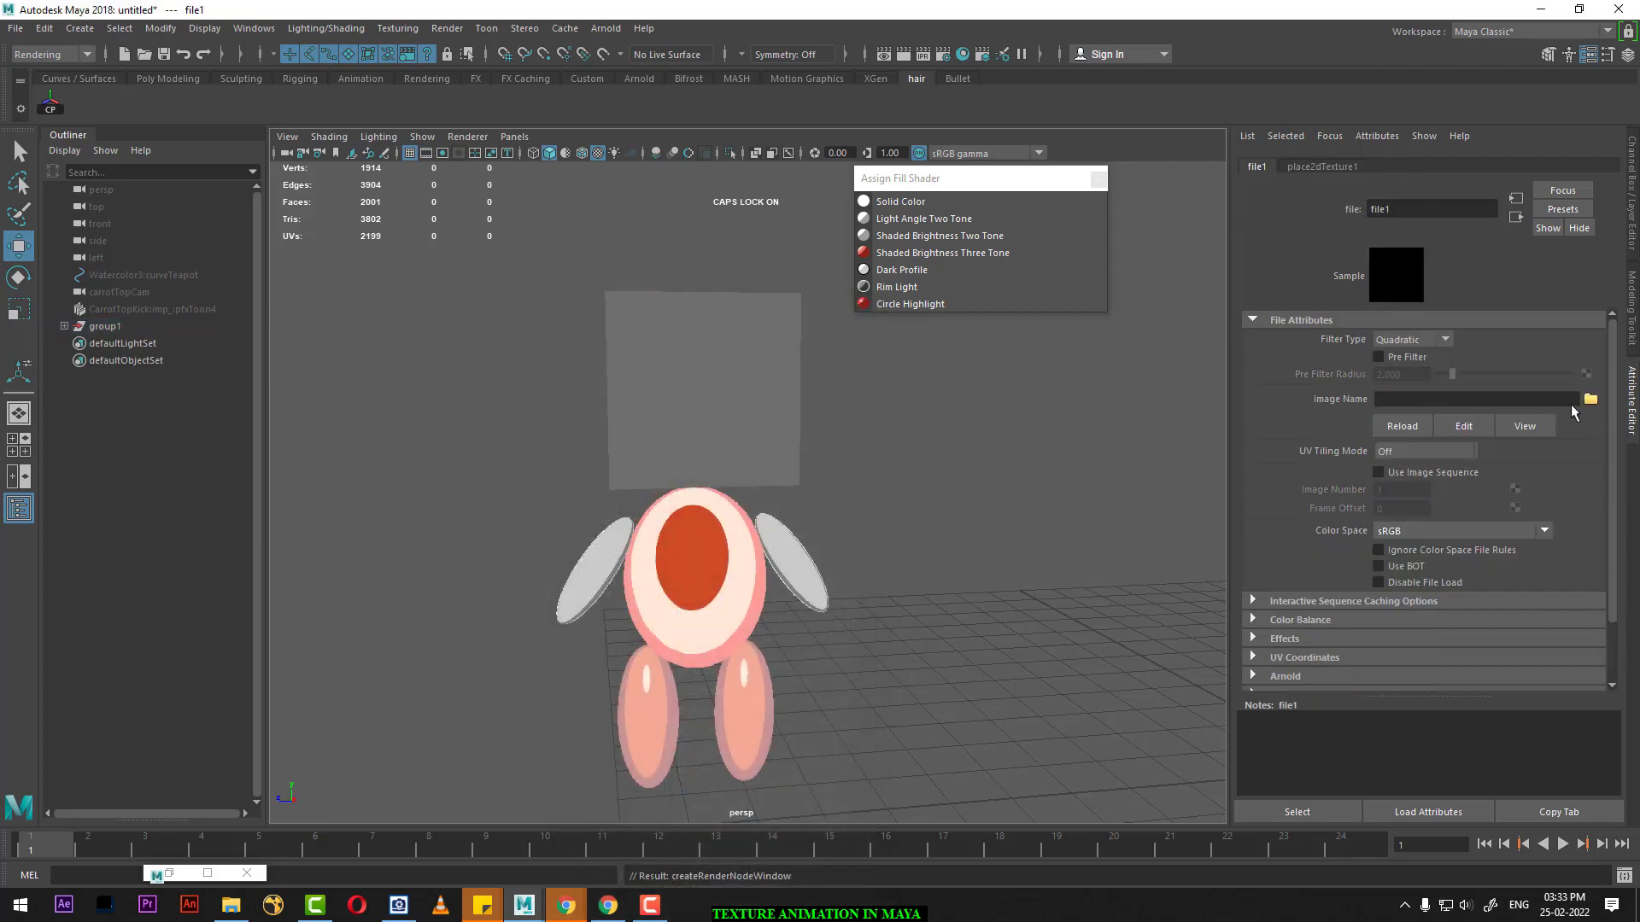
pyautogui.click(1590, 399)
pyautogui.click(254, 894)
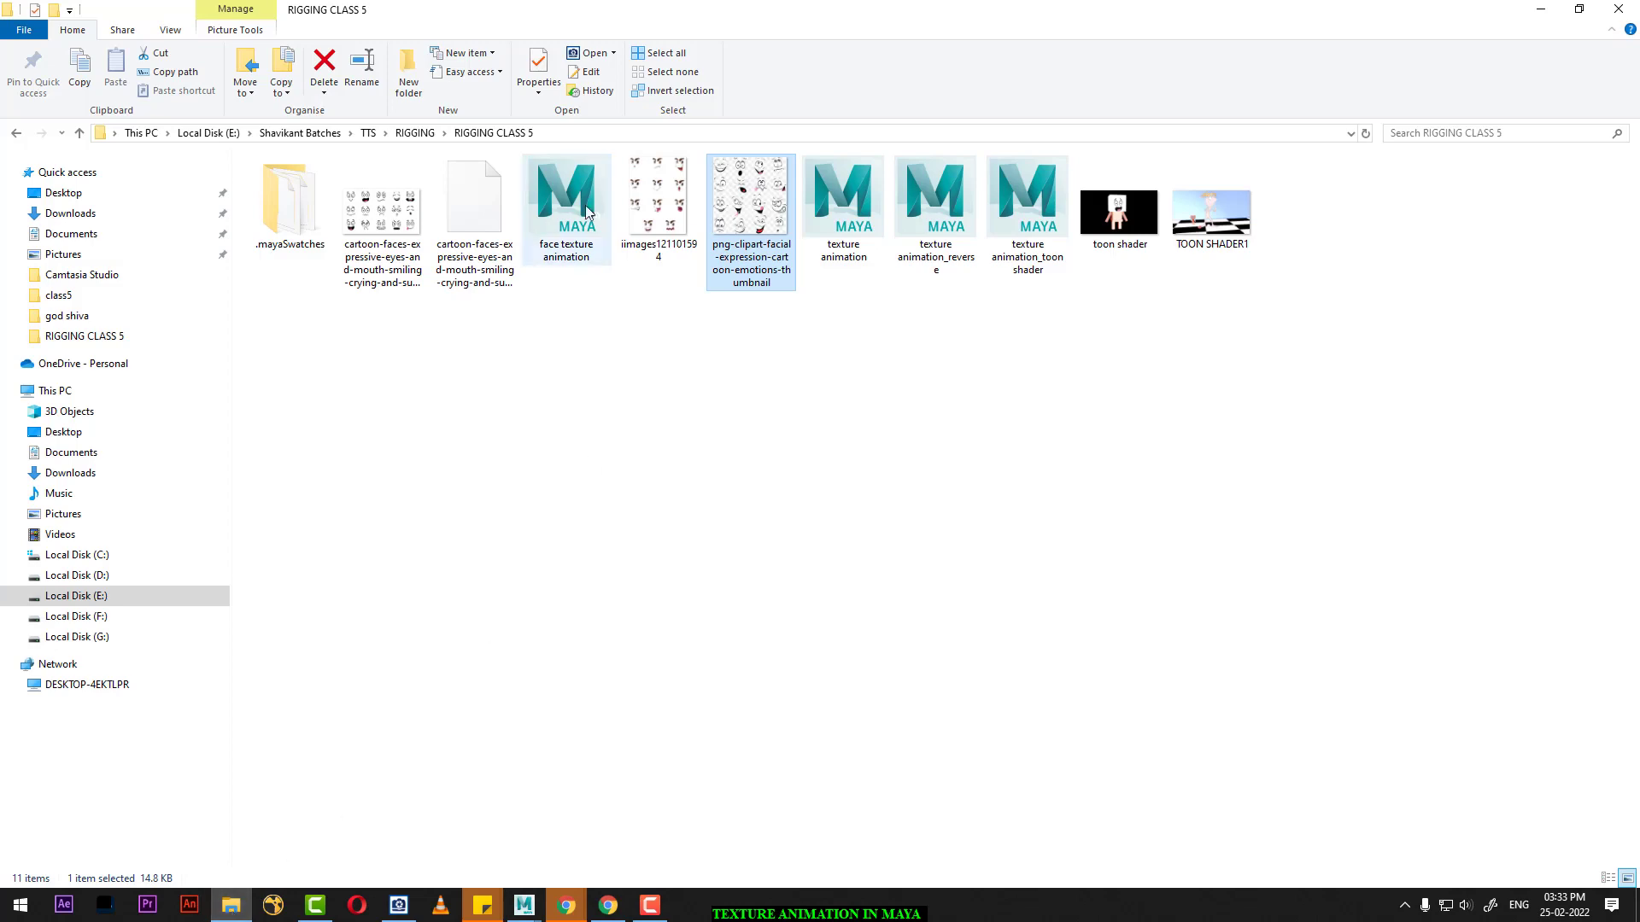
pyautogui.click(569, 134)
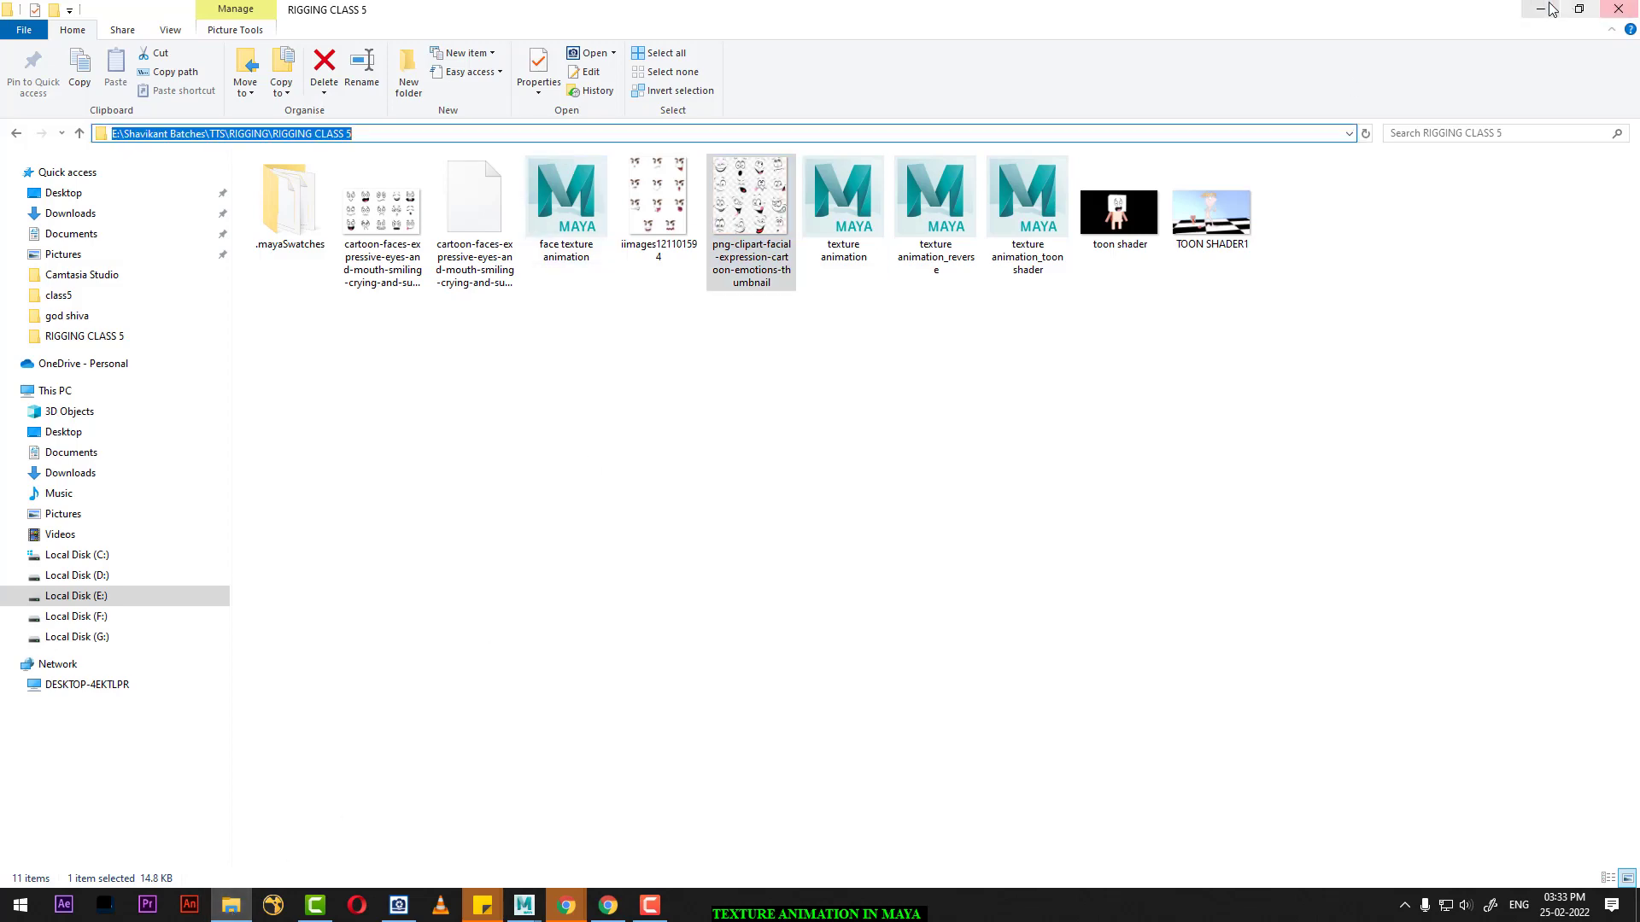
pyautogui.hotkey('alt', 'Tab')
# Step: Load the cartoon-faces expression sheet .jpg from RIGGING CLASS 5 and reselect the face plane
pyautogui.hotkey('ctrl', 'v')
pyautogui.press('Return')
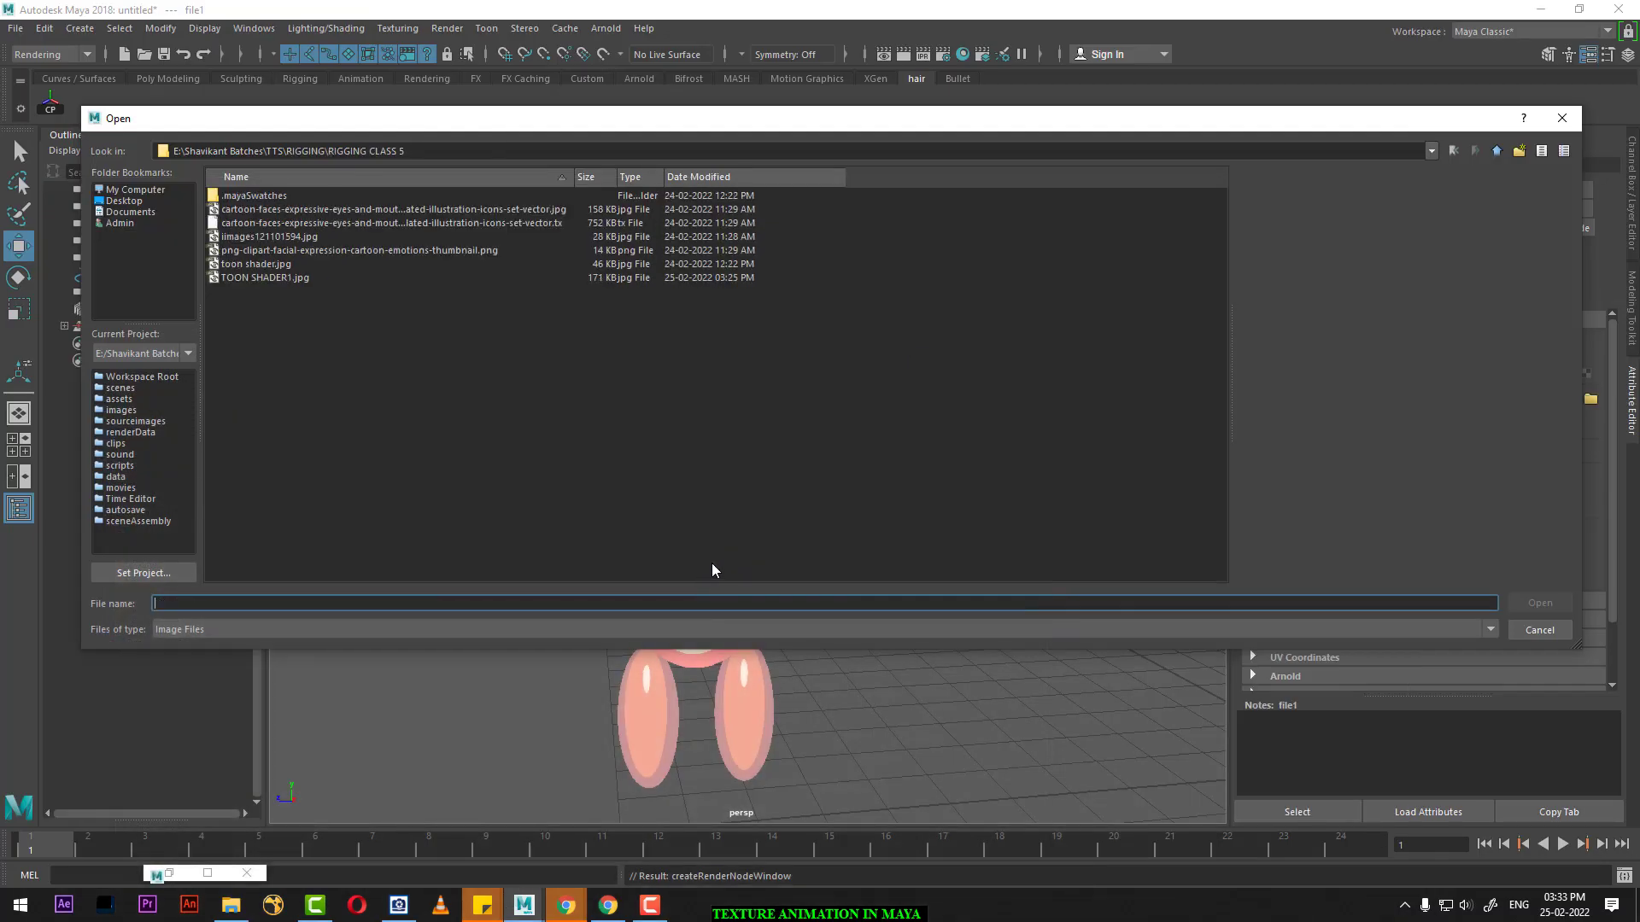
pyautogui.click(283, 237)
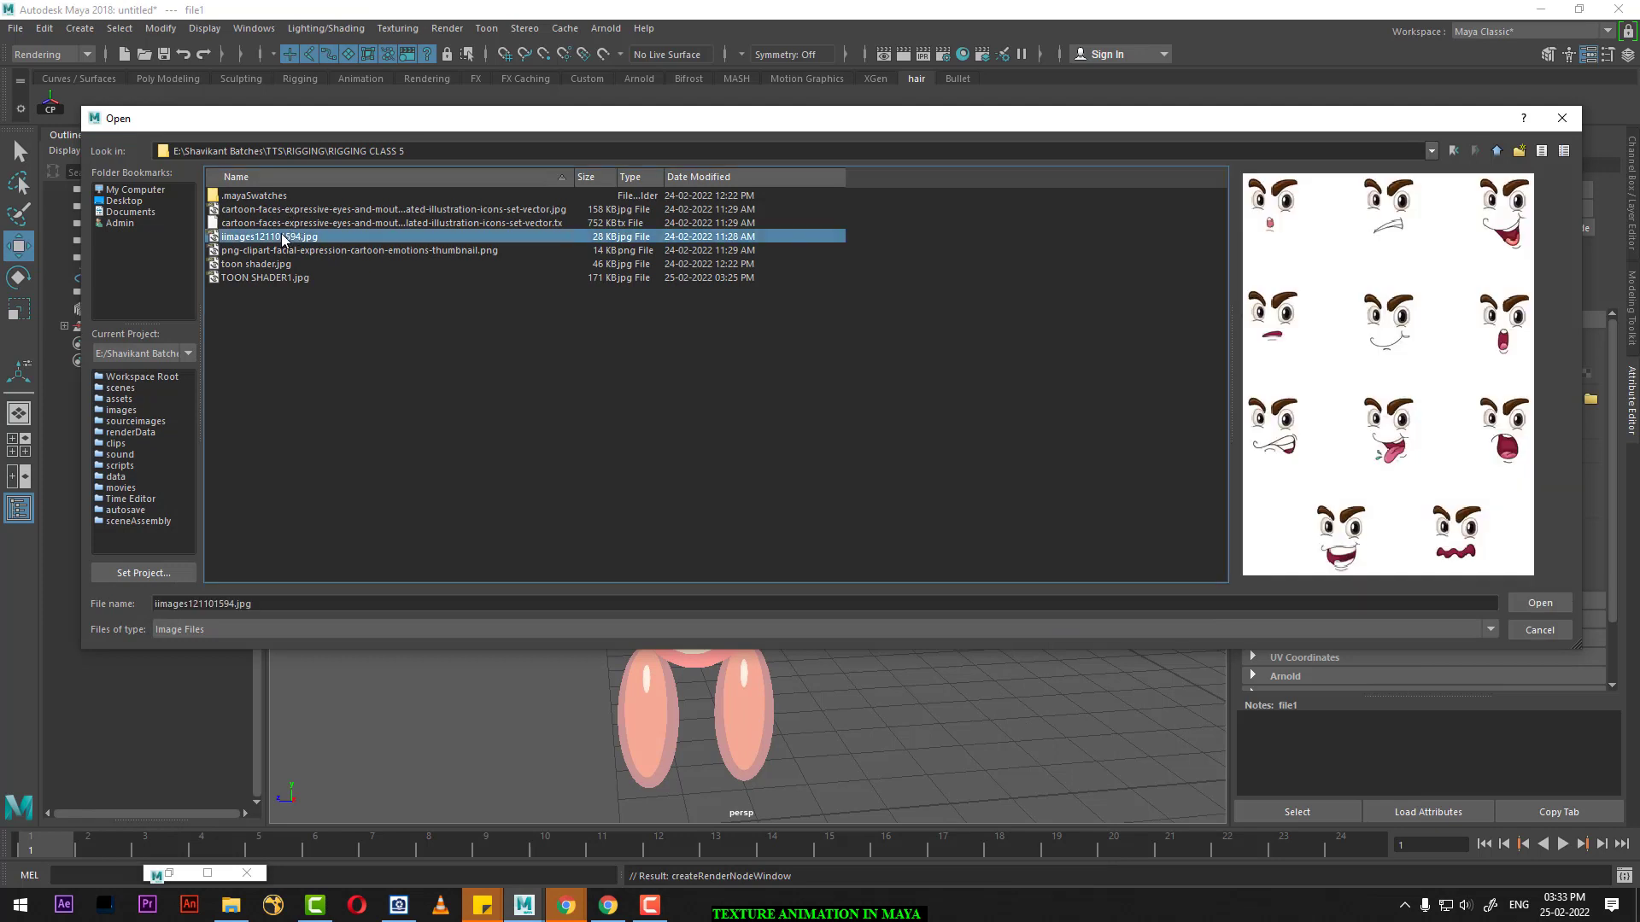
pyautogui.click(309, 210)
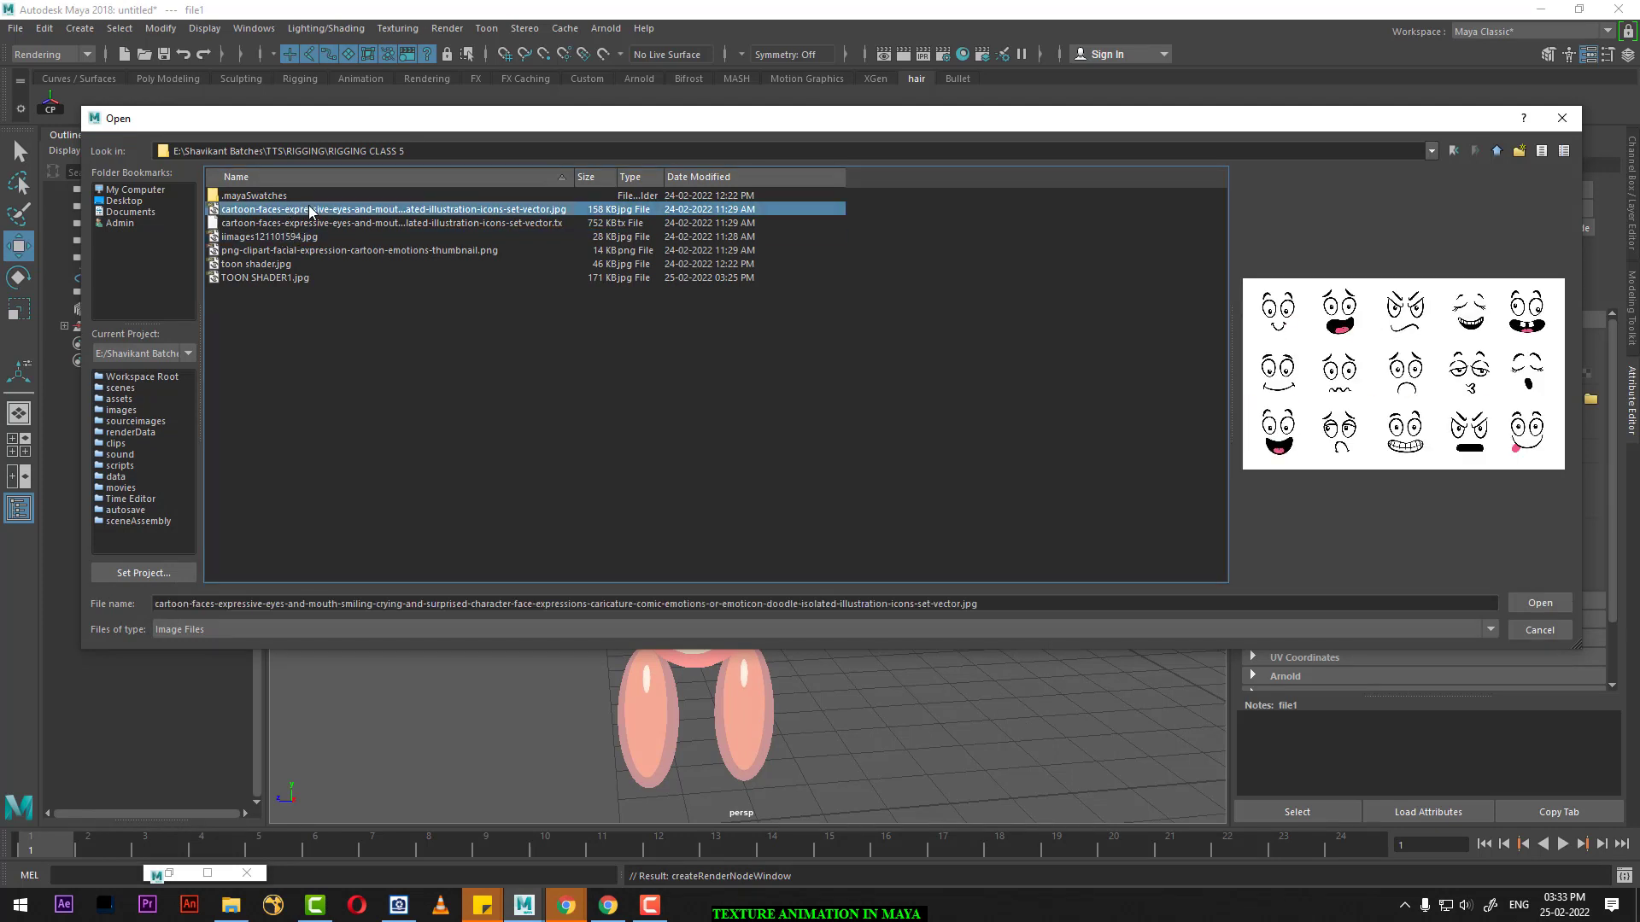
pyautogui.doubleClick(309, 210)
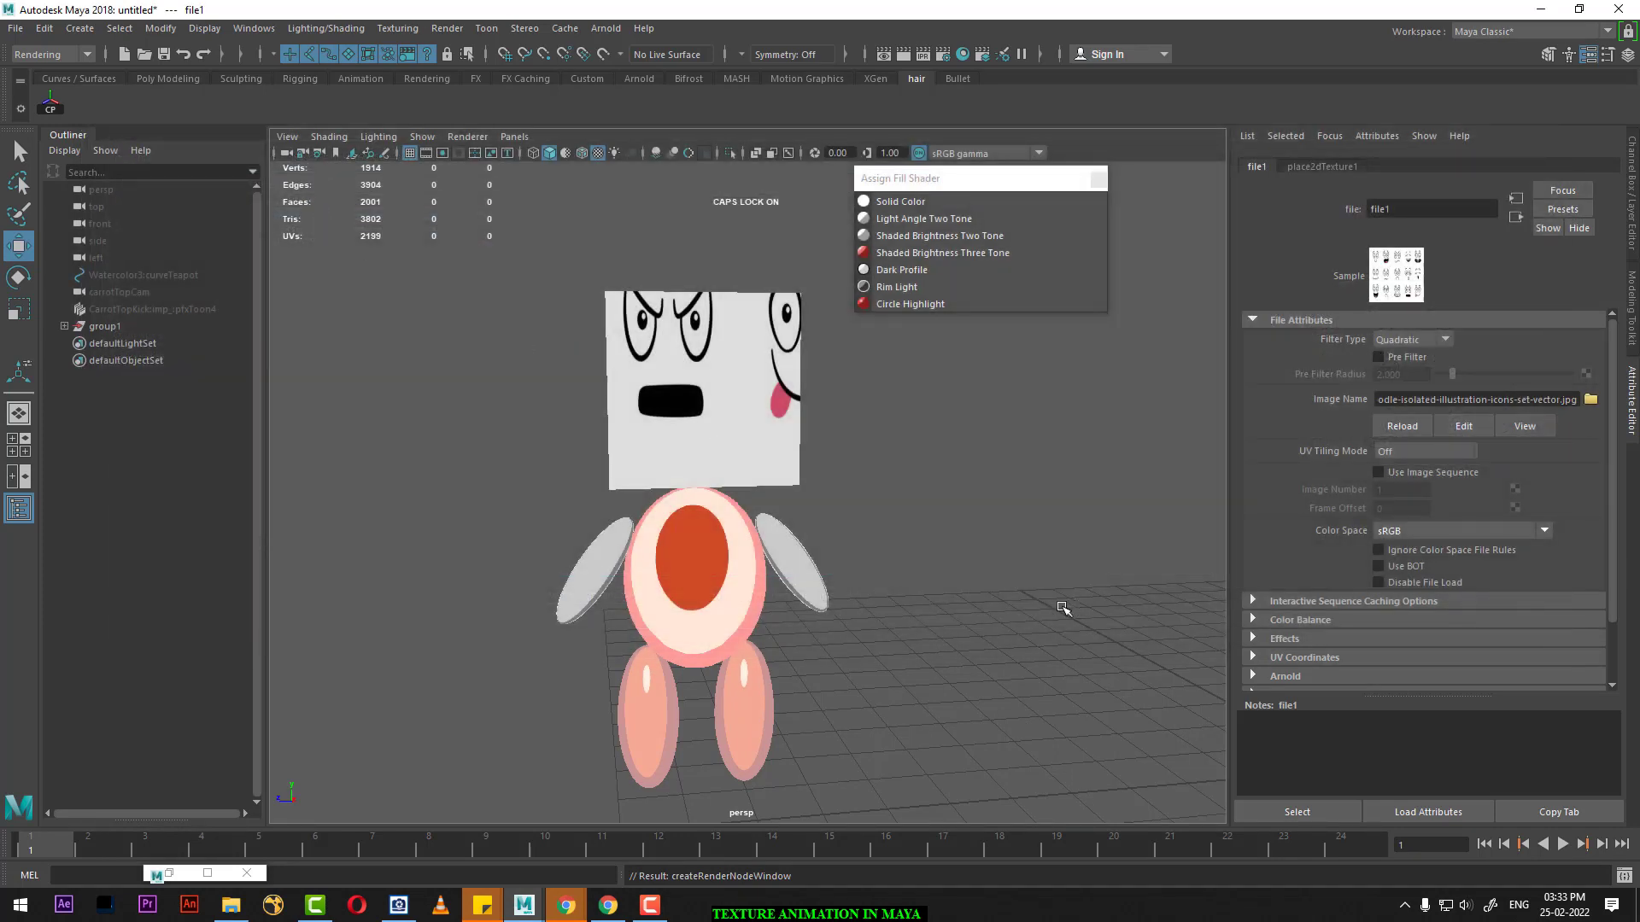
pyautogui.click(711, 405)
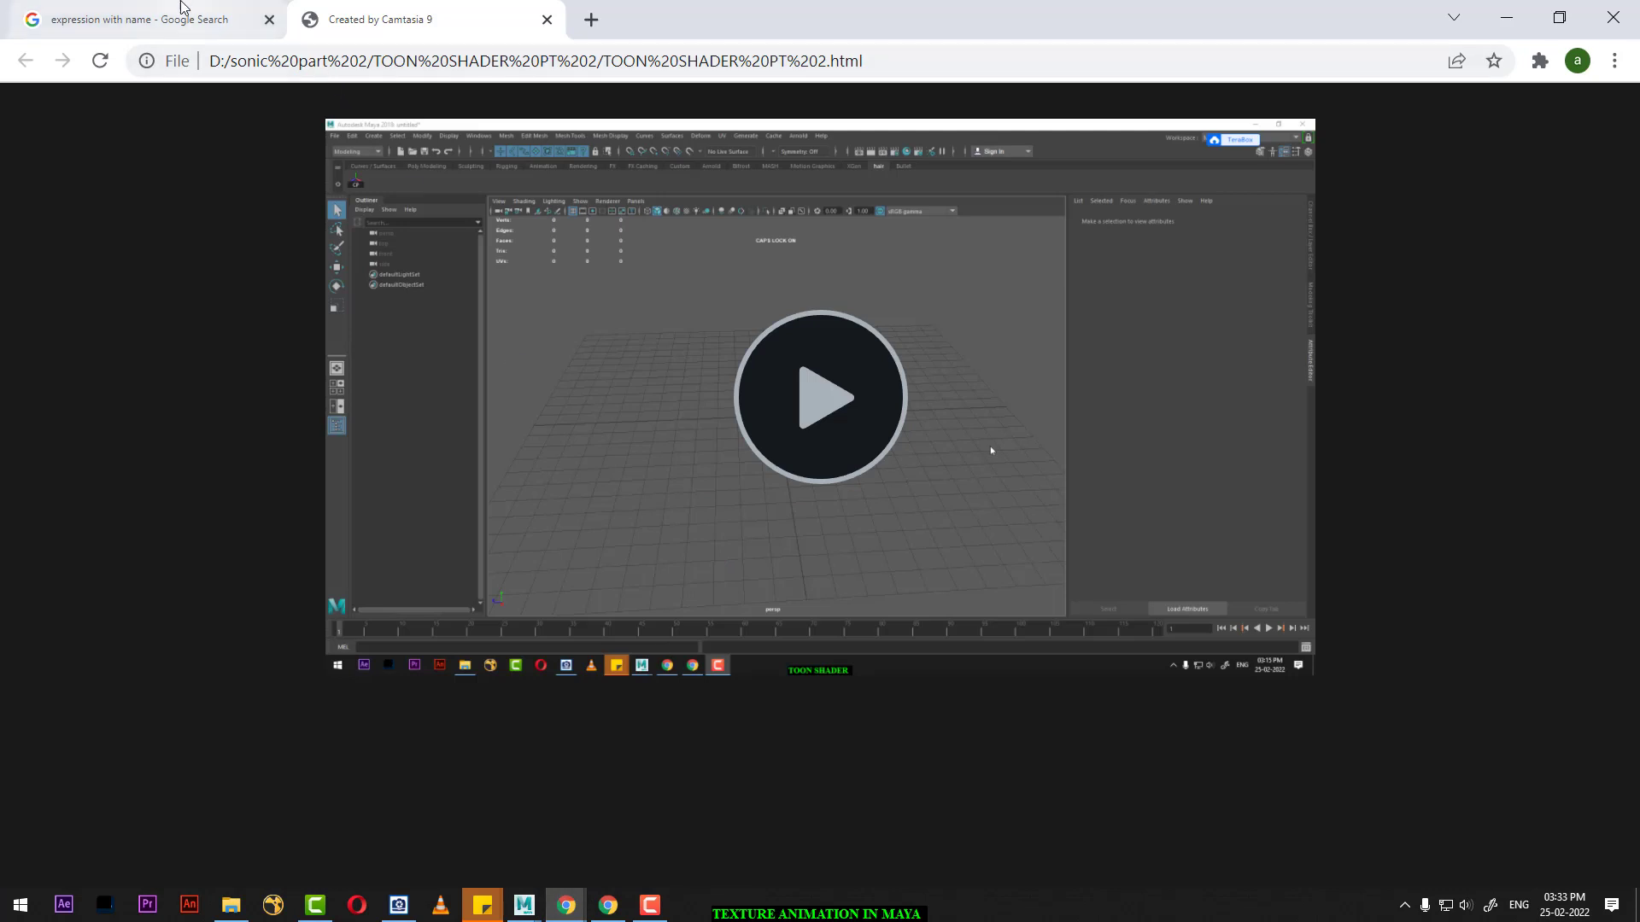
# Step: Preview labelled facial-expression charts in the 'expression with name' Google Images results, then return to Maya
pyautogui.click(657, 828)
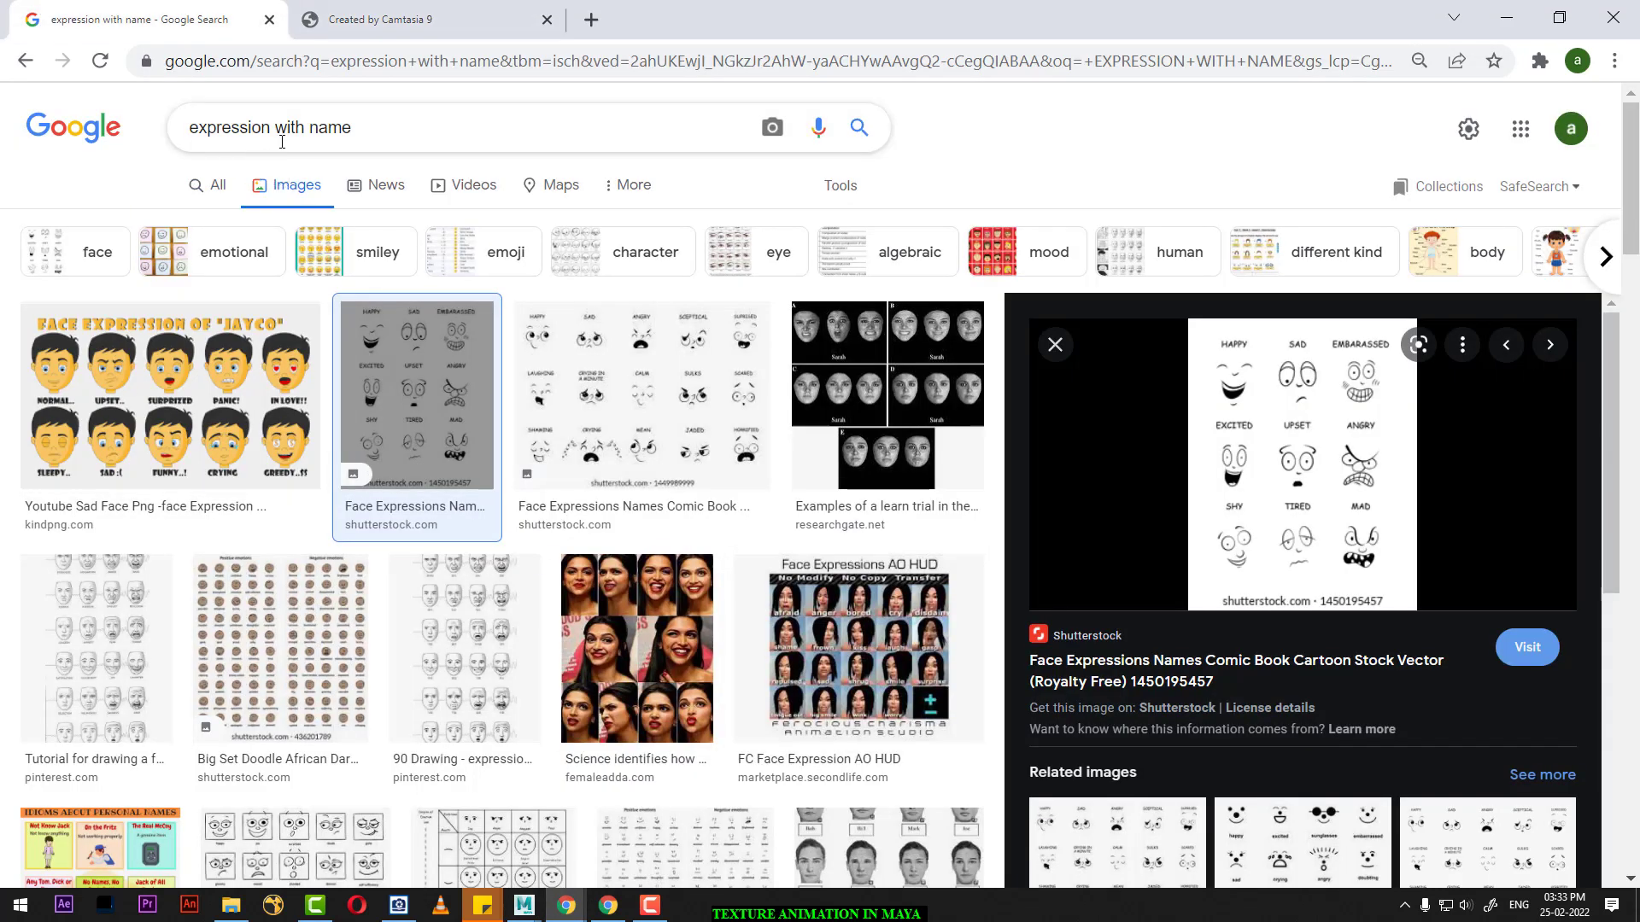
pyautogui.click(633, 425)
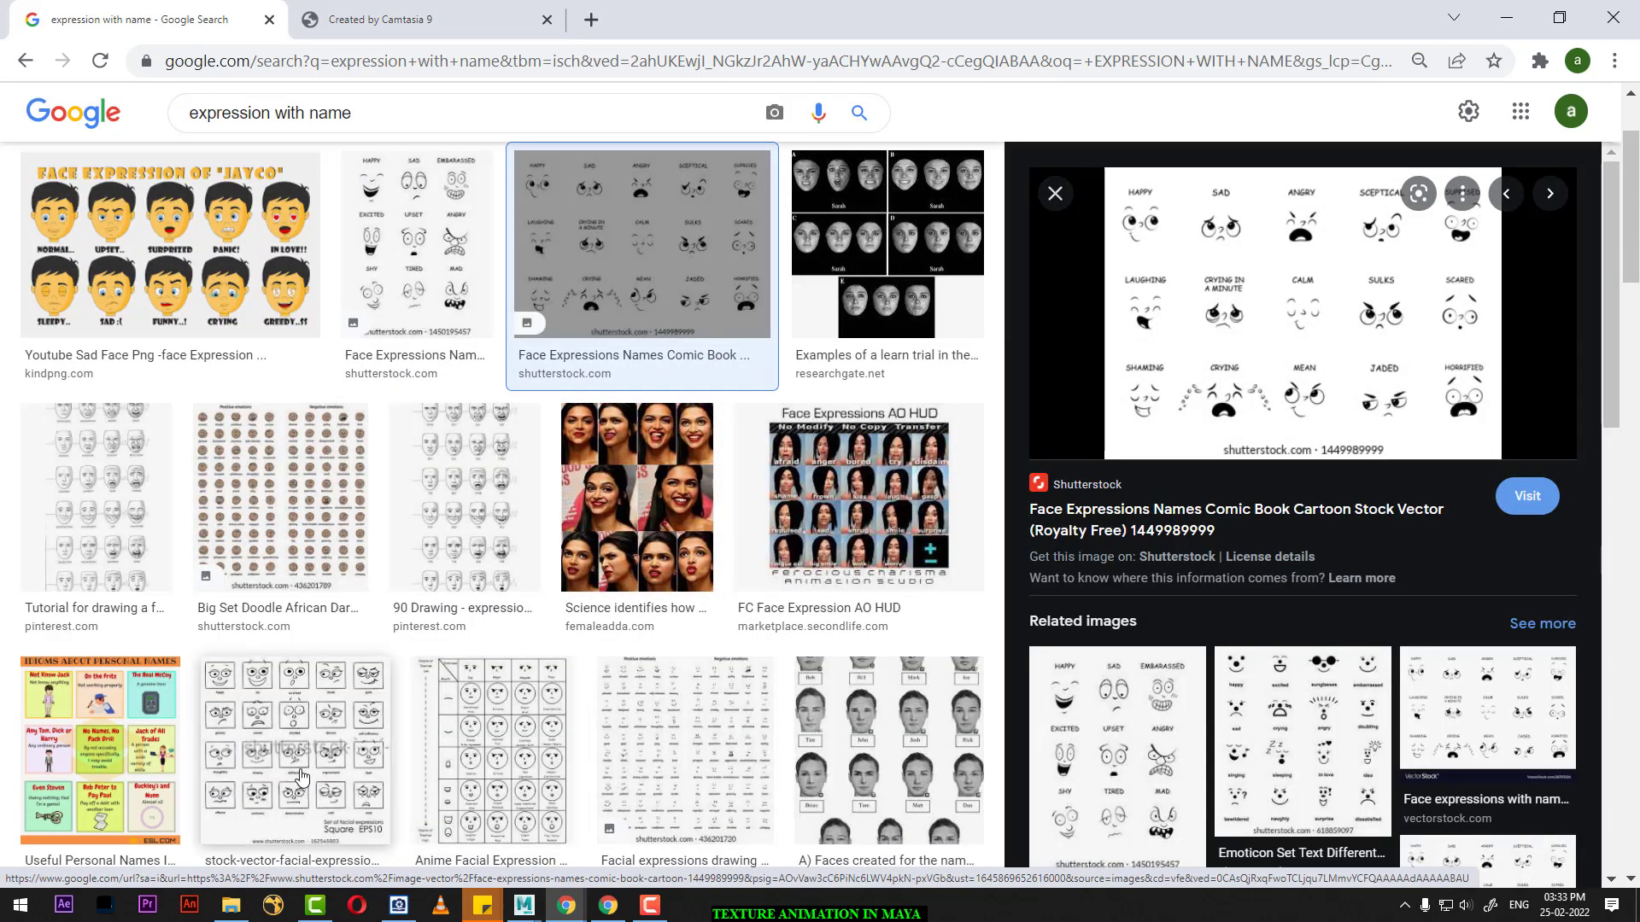
pyautogui.click(297, 766)
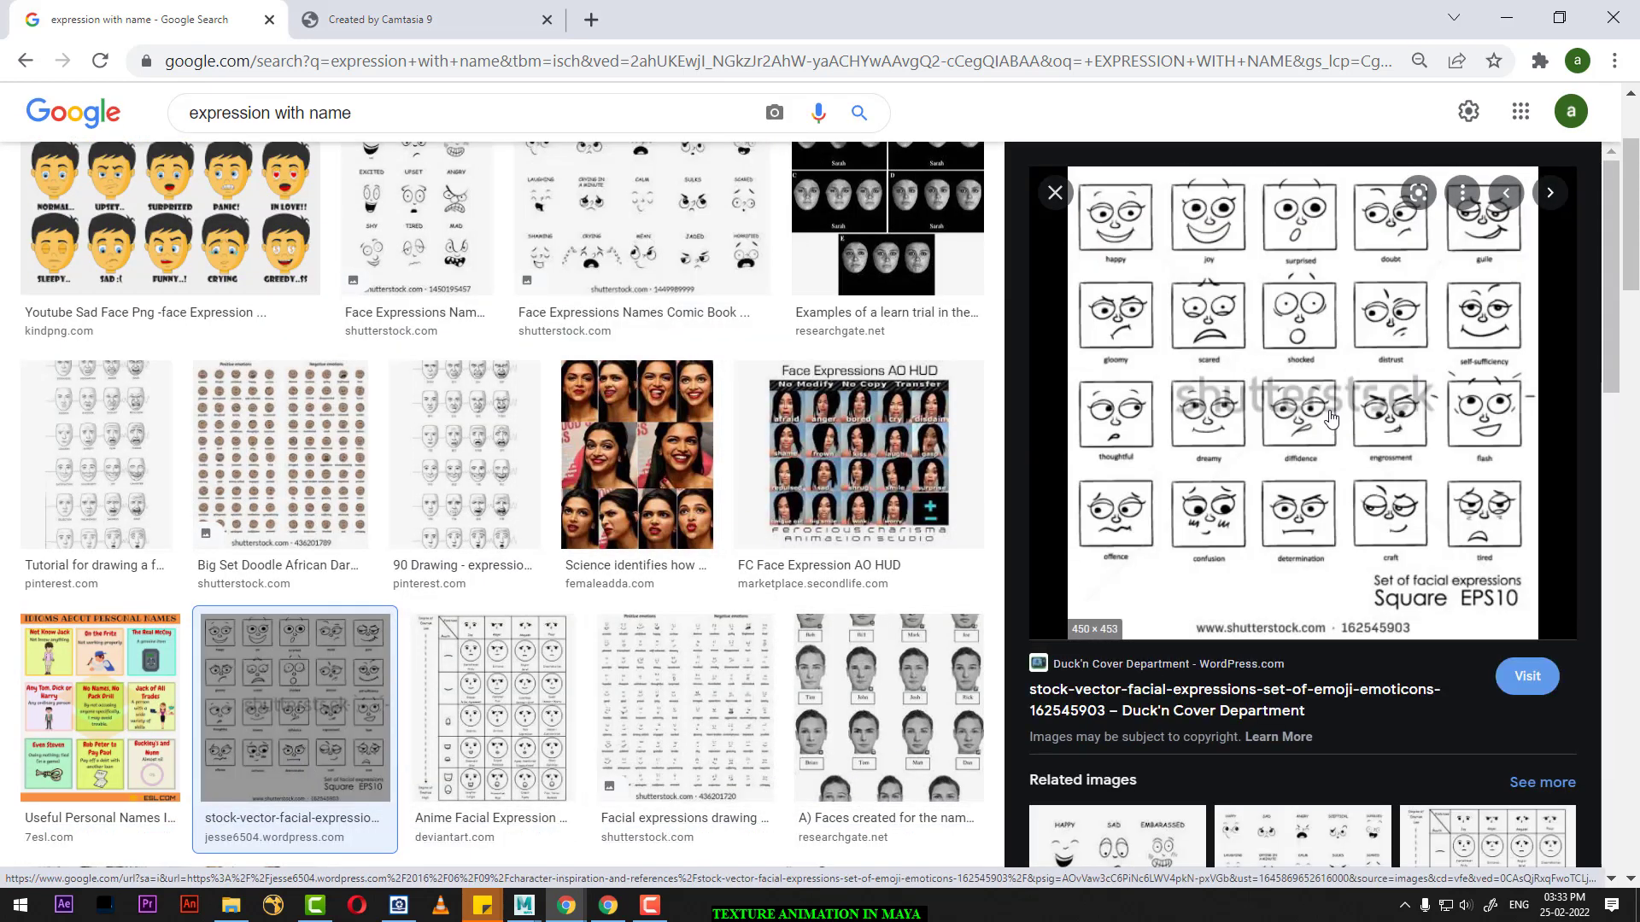
pyautogui.click(525, 906)
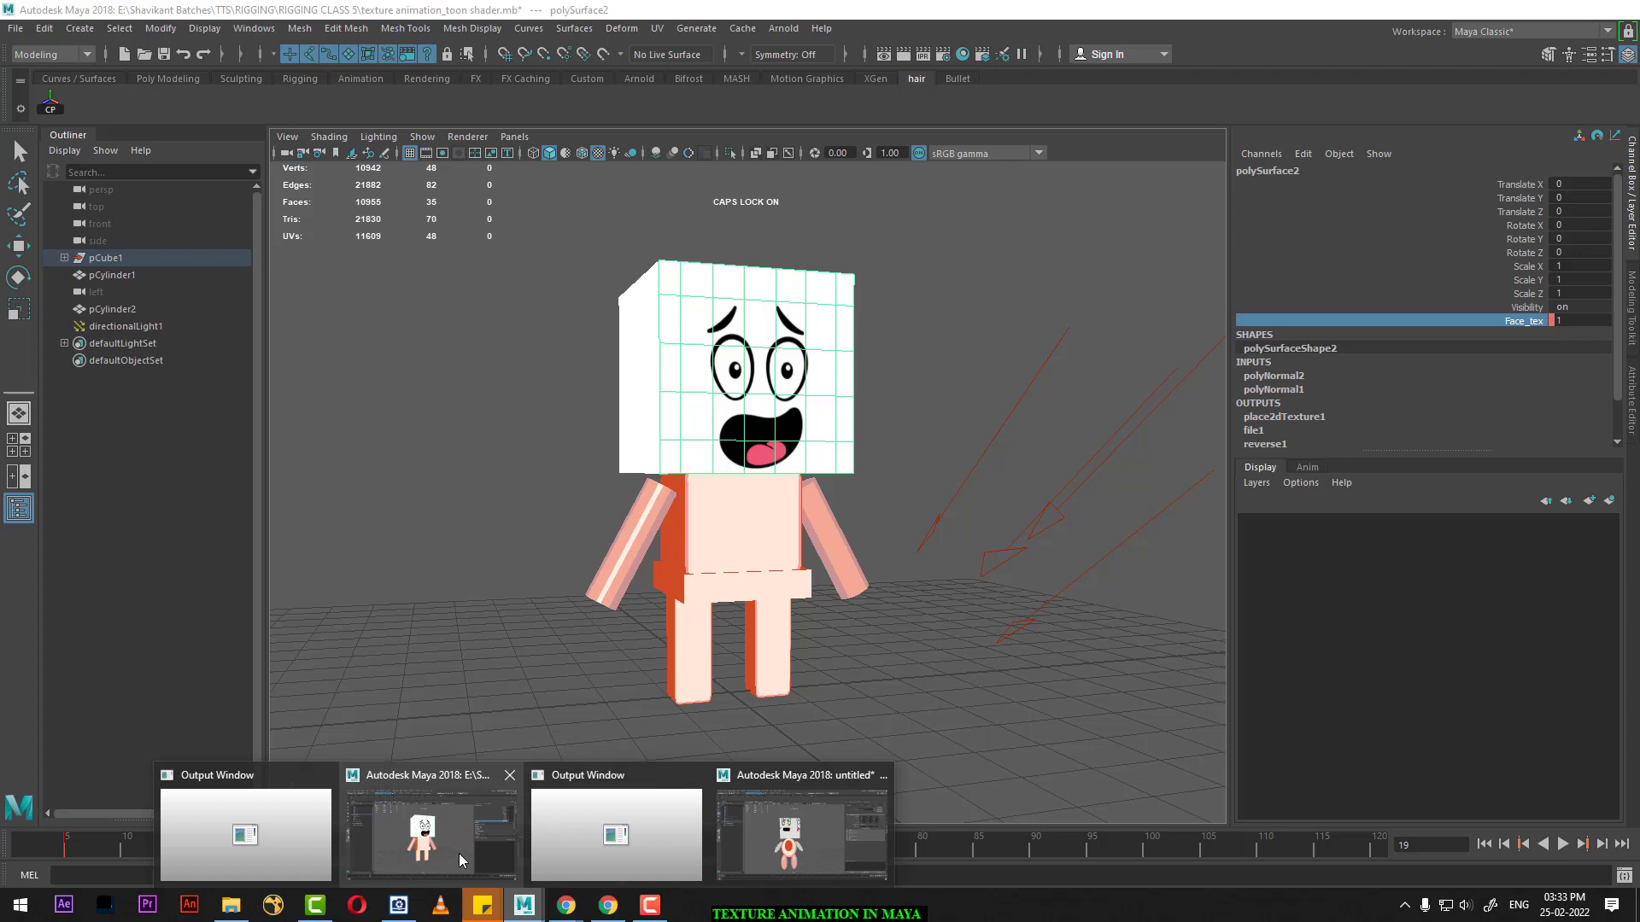
pyautogui.click(459, 853)
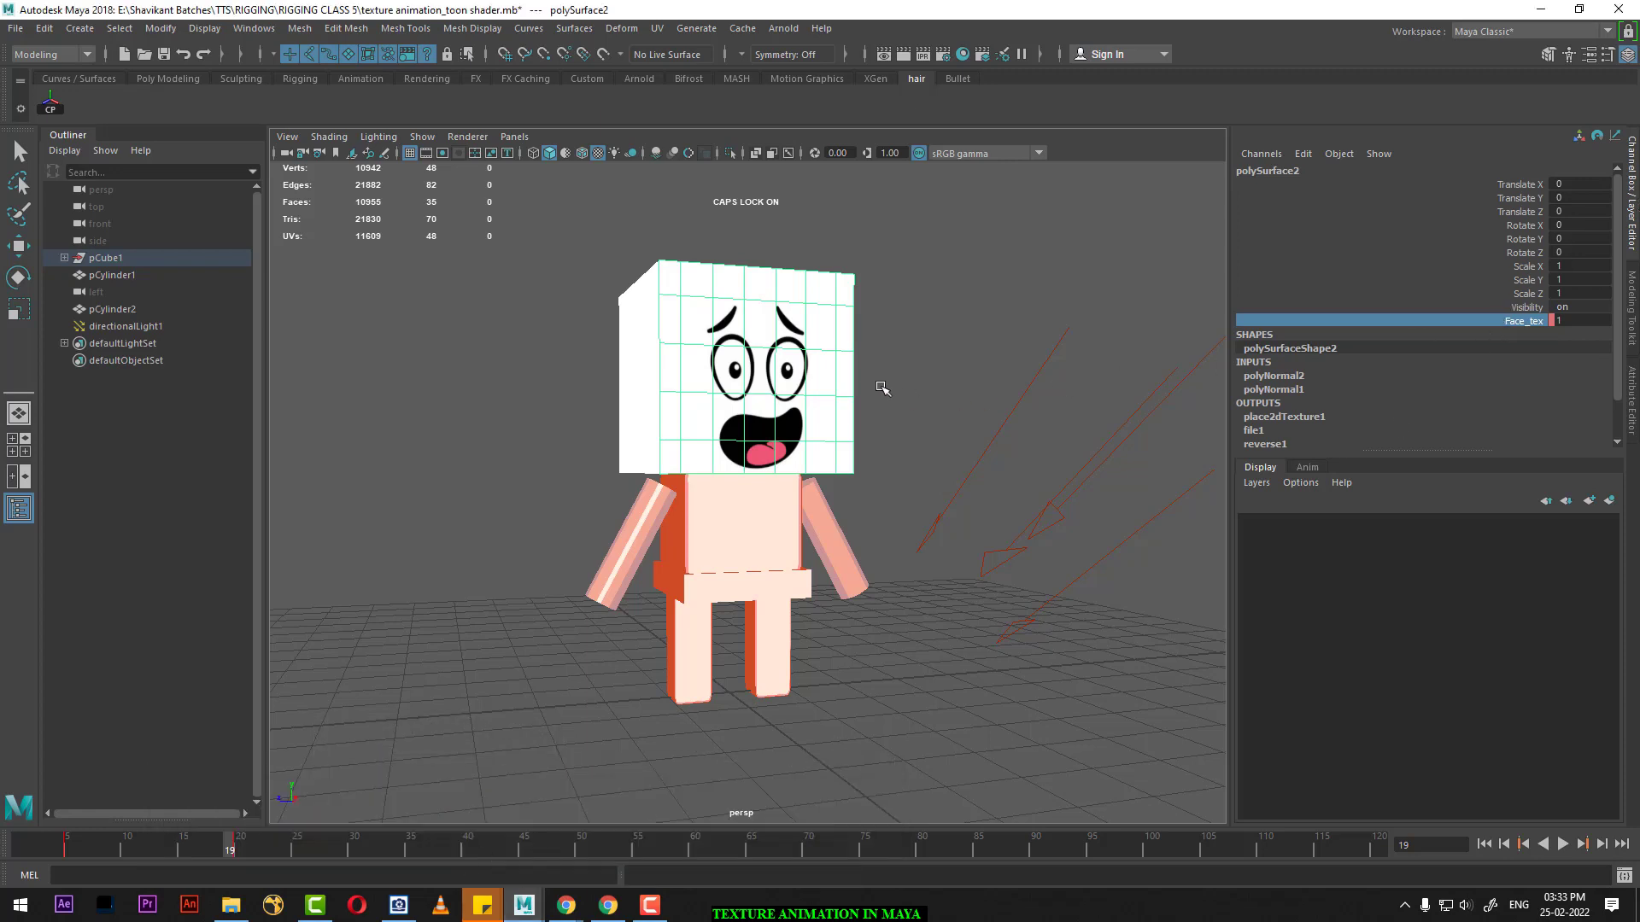
pyautogui.moveTo(884, 389); pyautogui.dragTo(935, 384, button='middle')
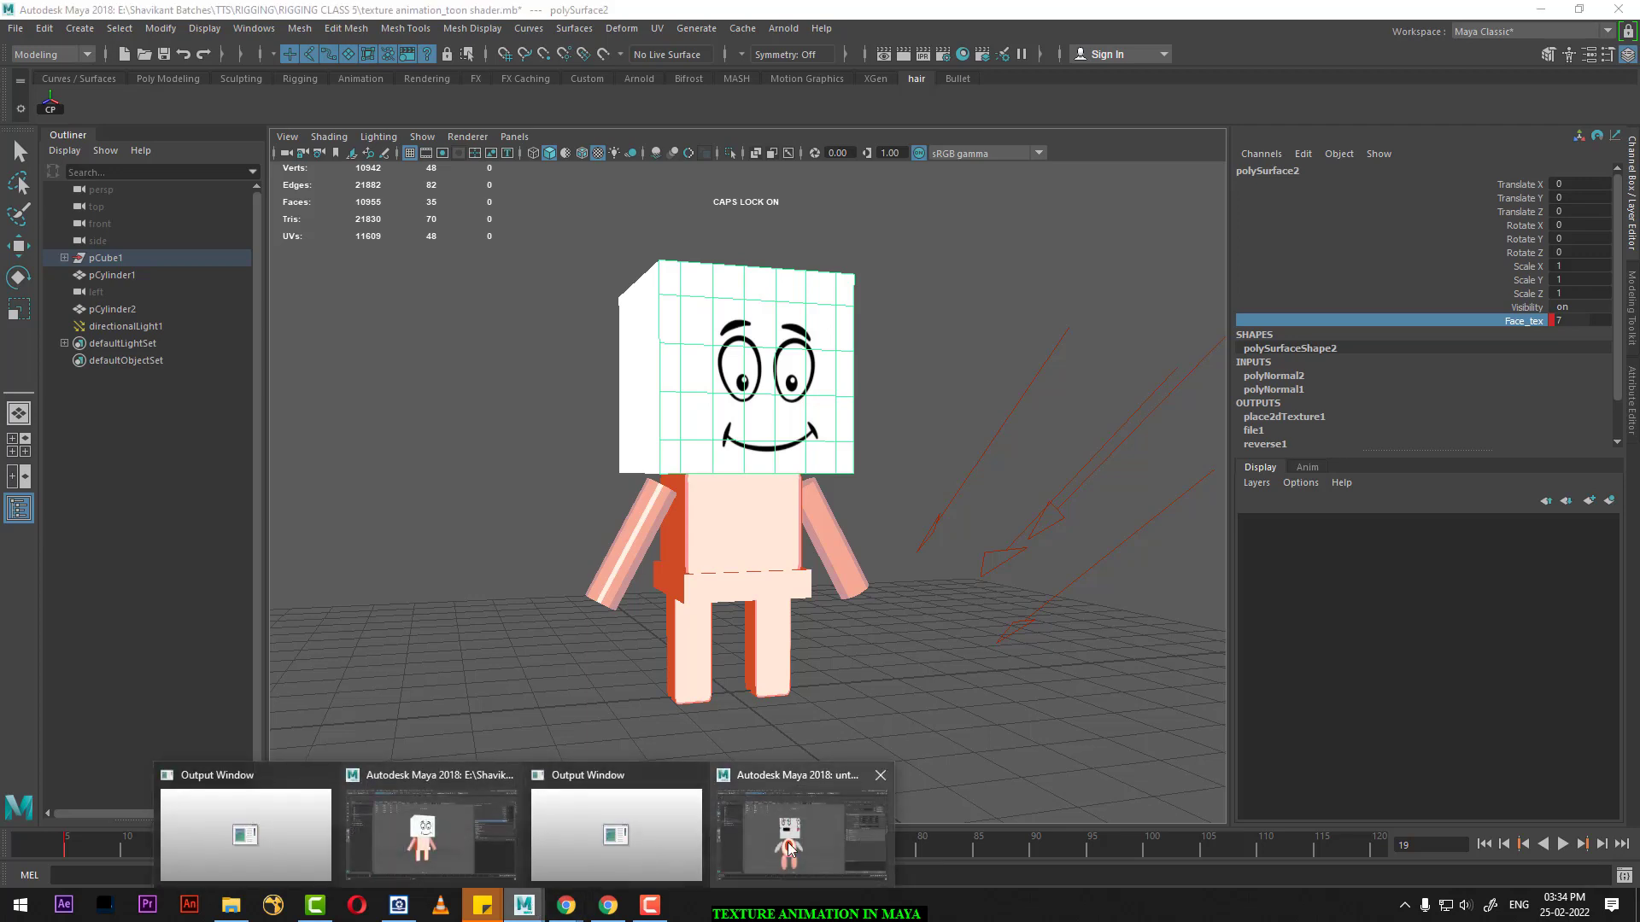
pyautogui.click(787, 842)
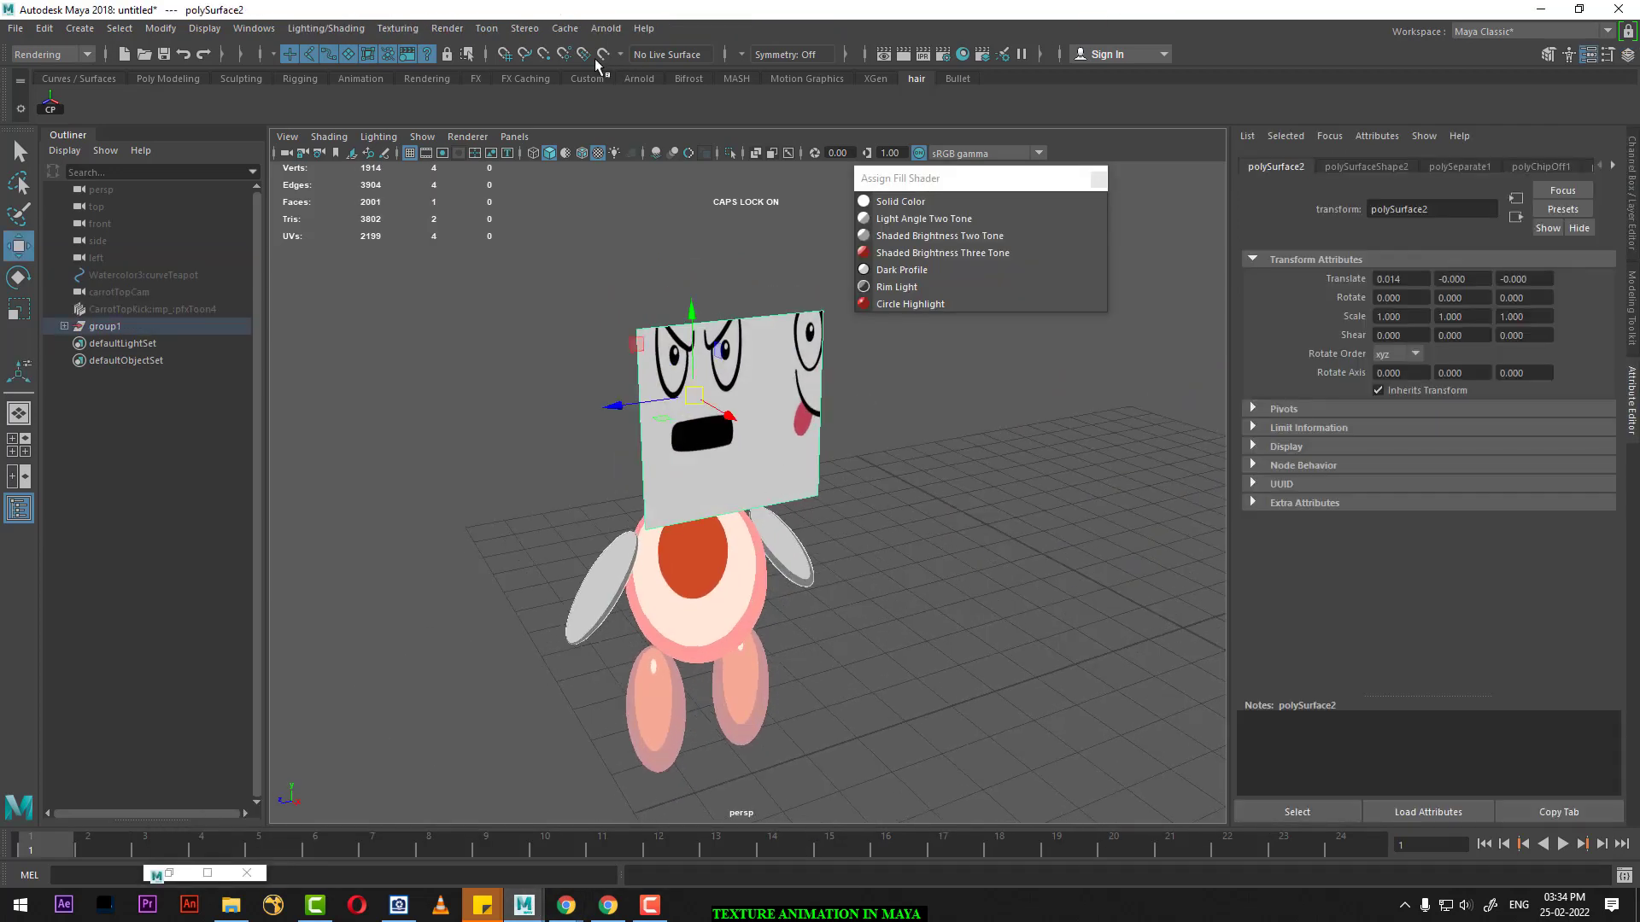
# Step: Switch to the Modeling menu set and open the UV Editor beside the viewport
pyautogui.click(54, 55)
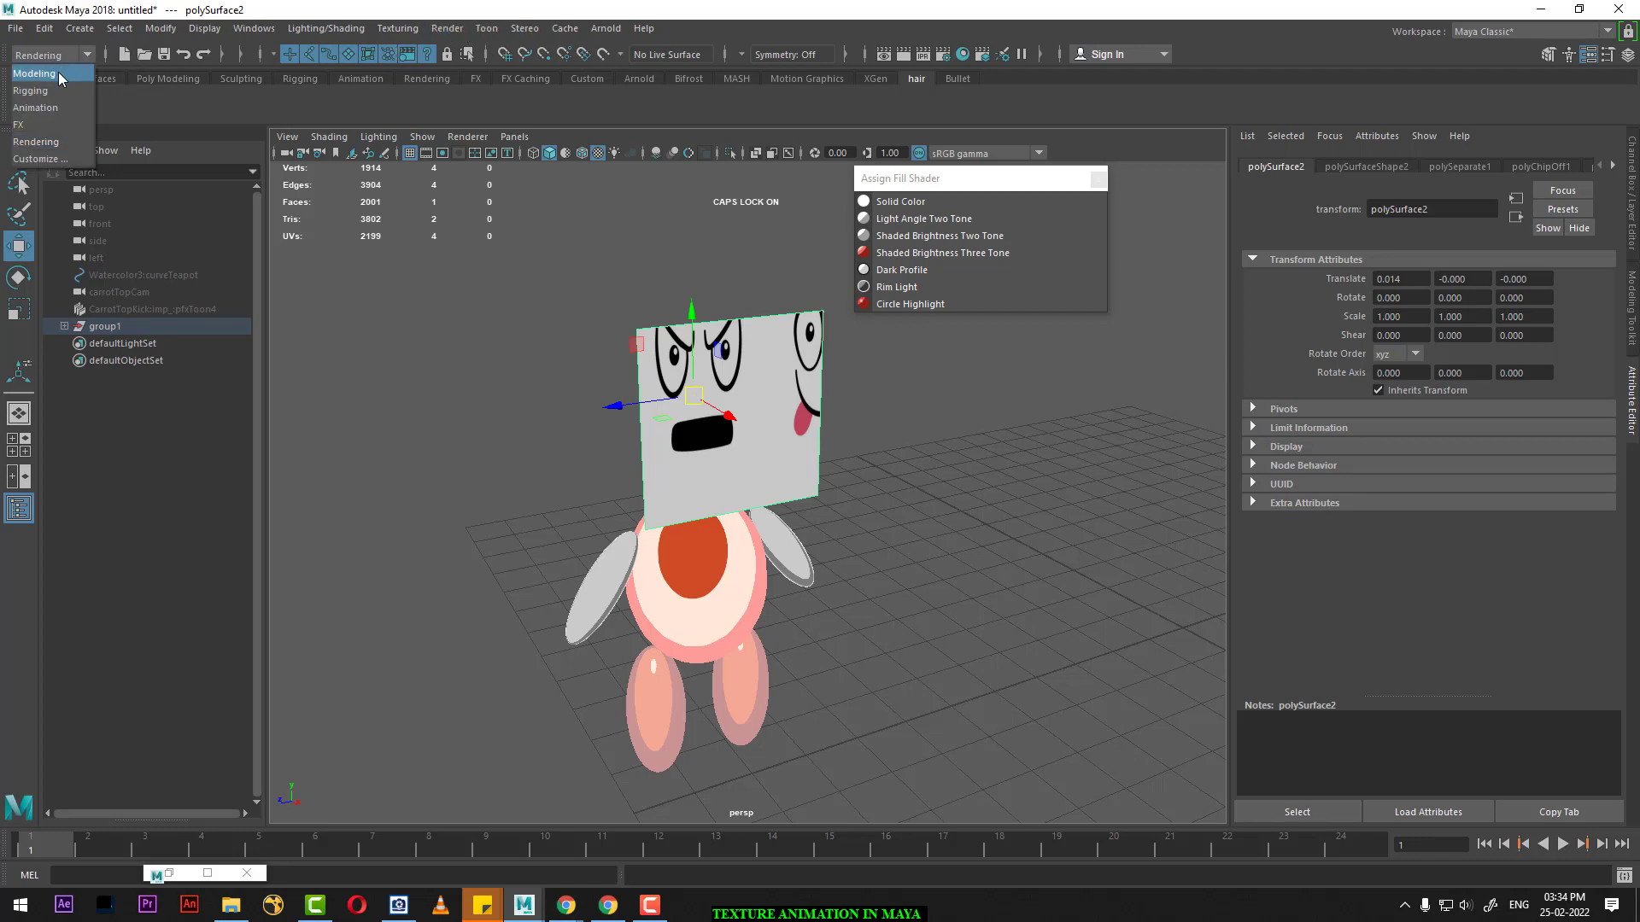
pyautogui.click(36, 74)
pyautogui.click(657, 28)
pyautogui.click(704, 59)
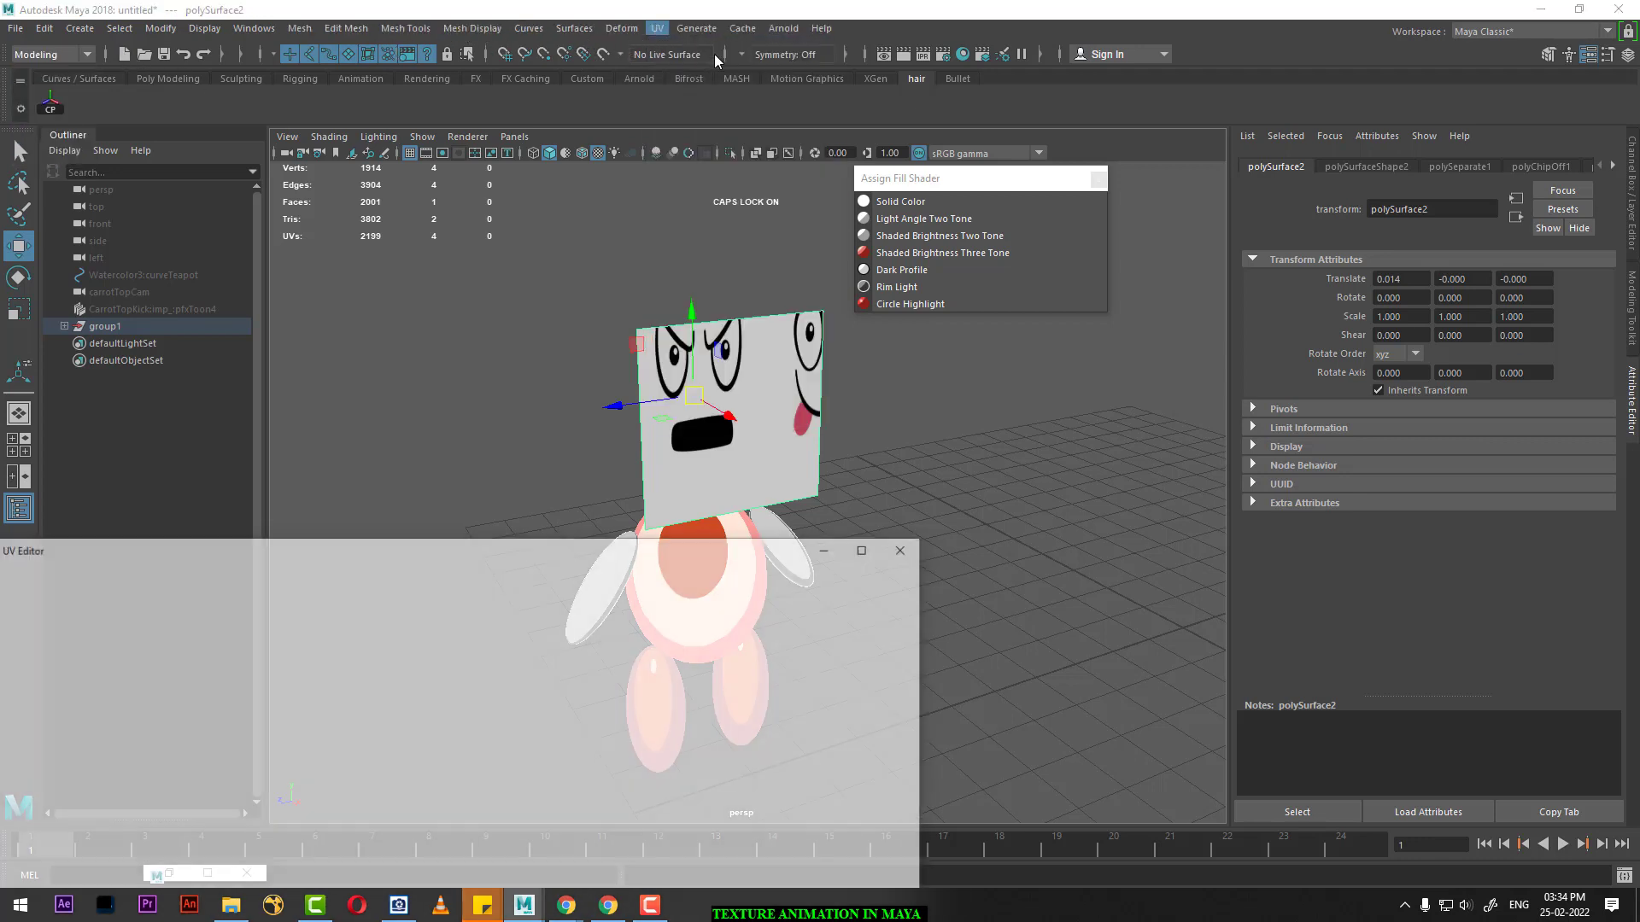
pyautogui.moveTo(360, 556); pyautogui.dragTo(1317, 224)
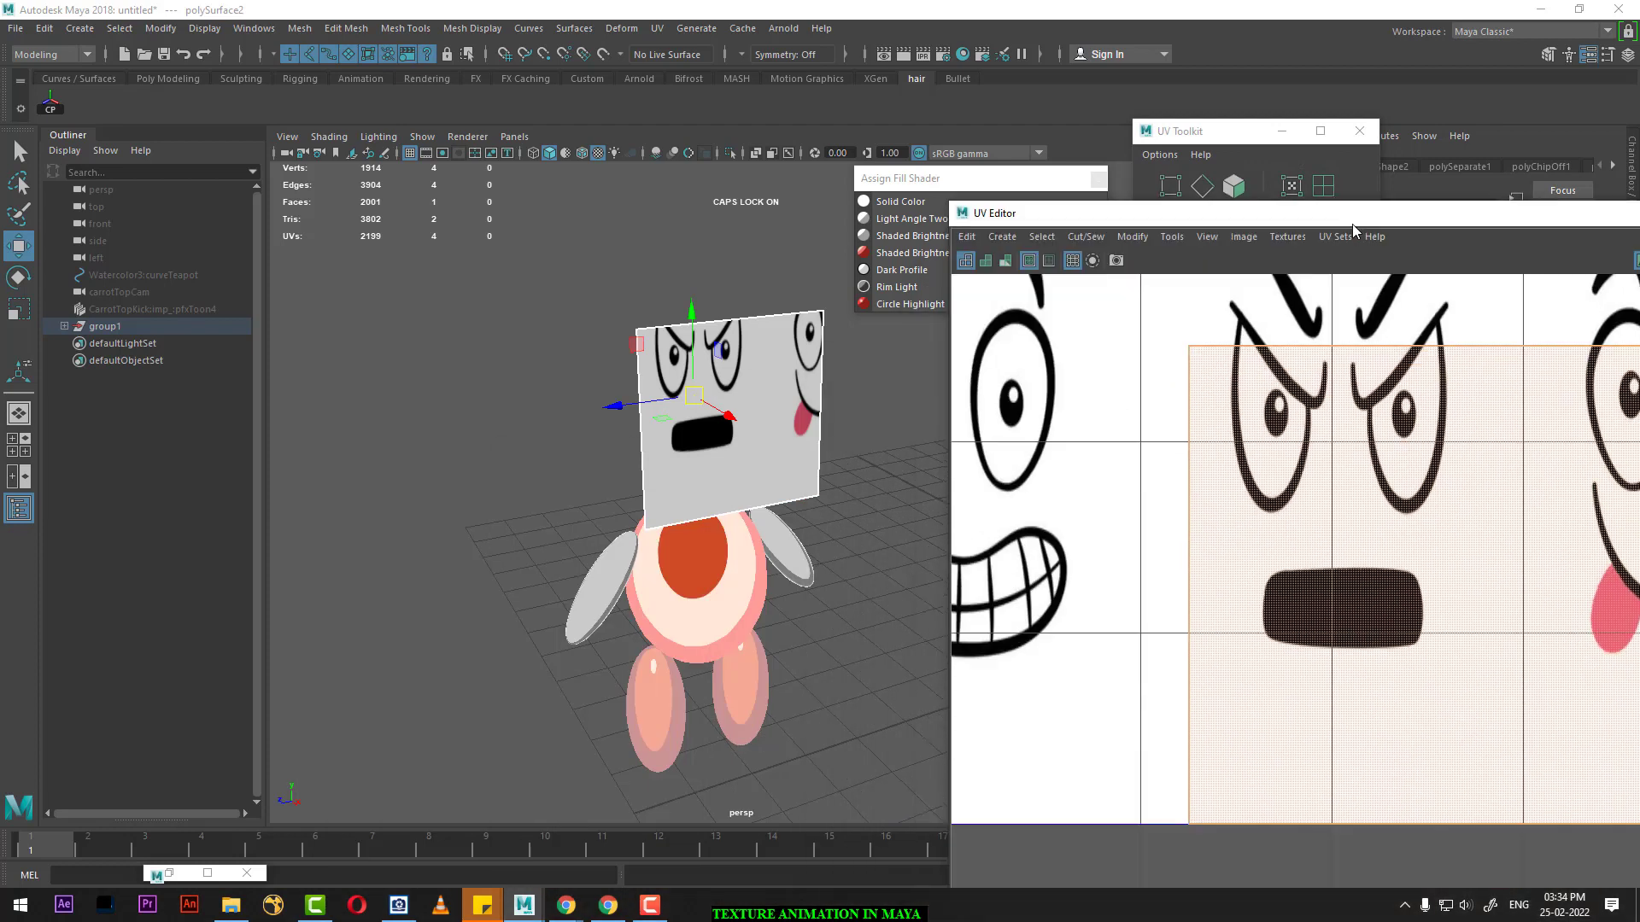
pyautogui.scroll(-3, 1295, 667)
pyautogui.scroll(-5, 1295, 666)
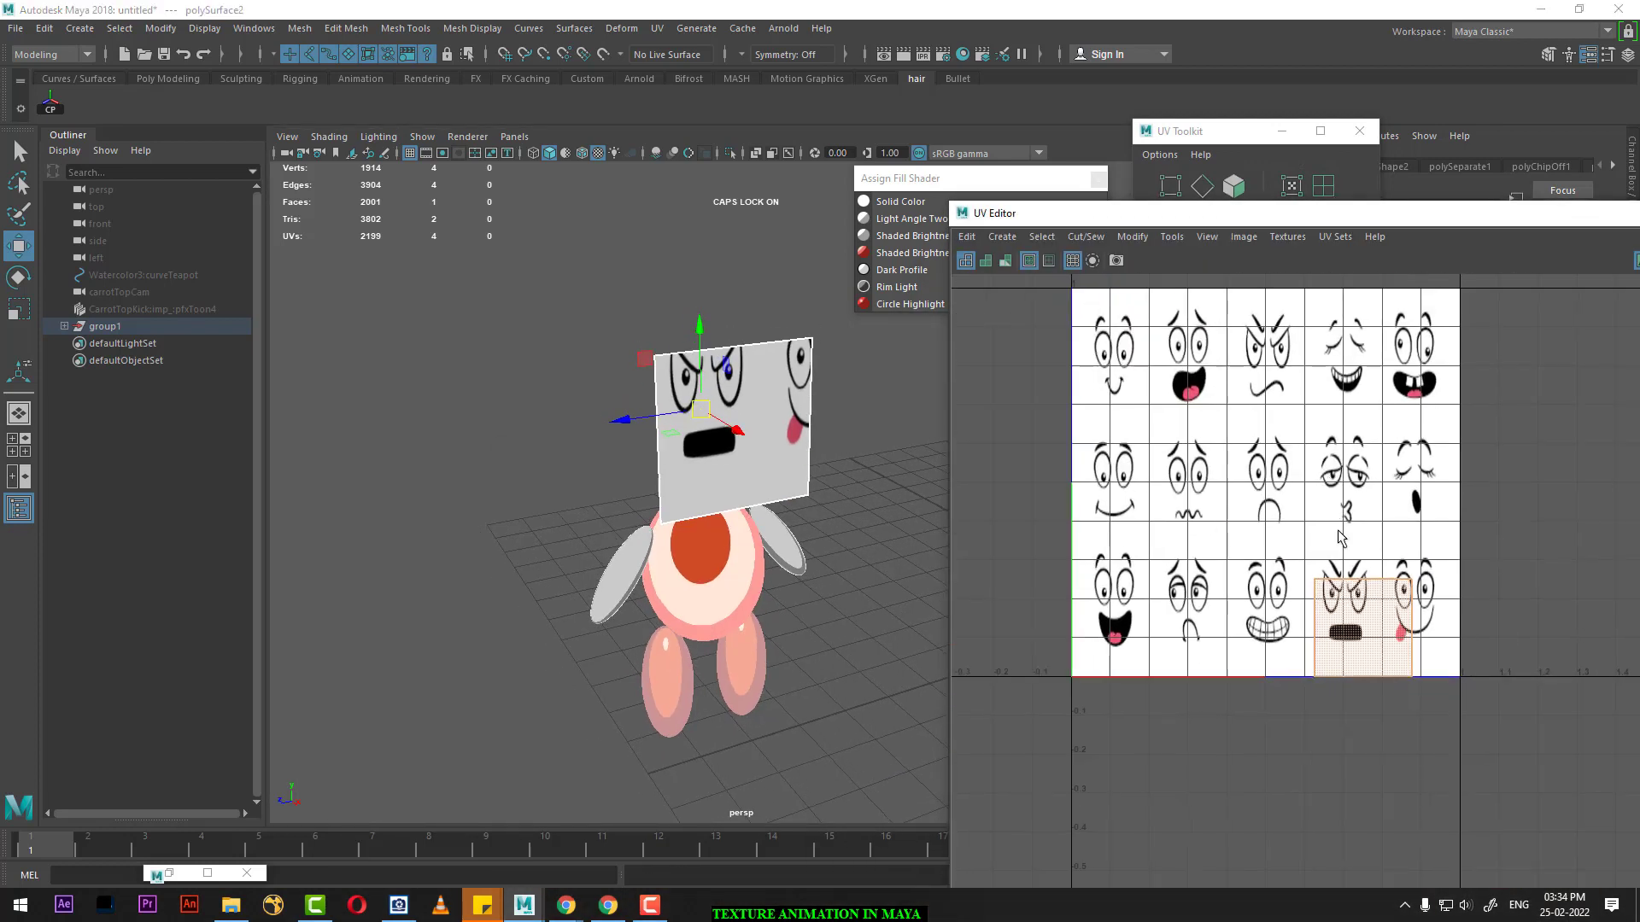
# Step: Move the plane's four UVs onto the top-left smiling-face cell and scale them to fit
pyautogui.moveTo(1338, 570); pyautogui.dragTo(1279, 717, button='right')
pyautogui.moveTo(1279, 717); pyautogui.dragTo(1280, 711)
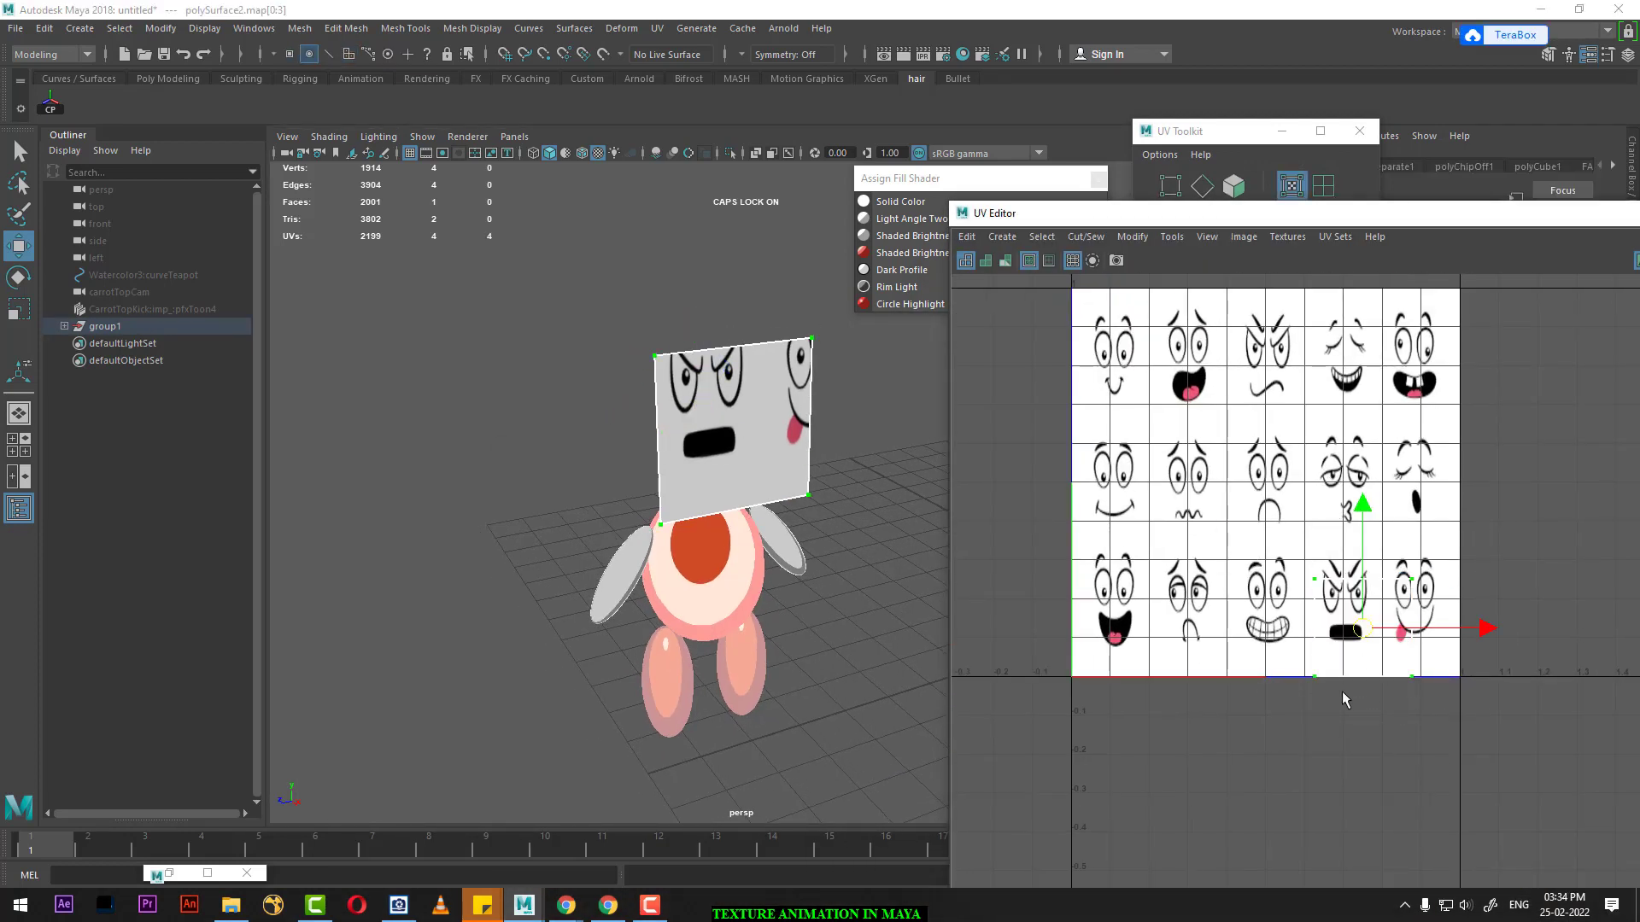
pyautogui.moveTo(1360, 634); pyautogui.dragTo(1092, 325)
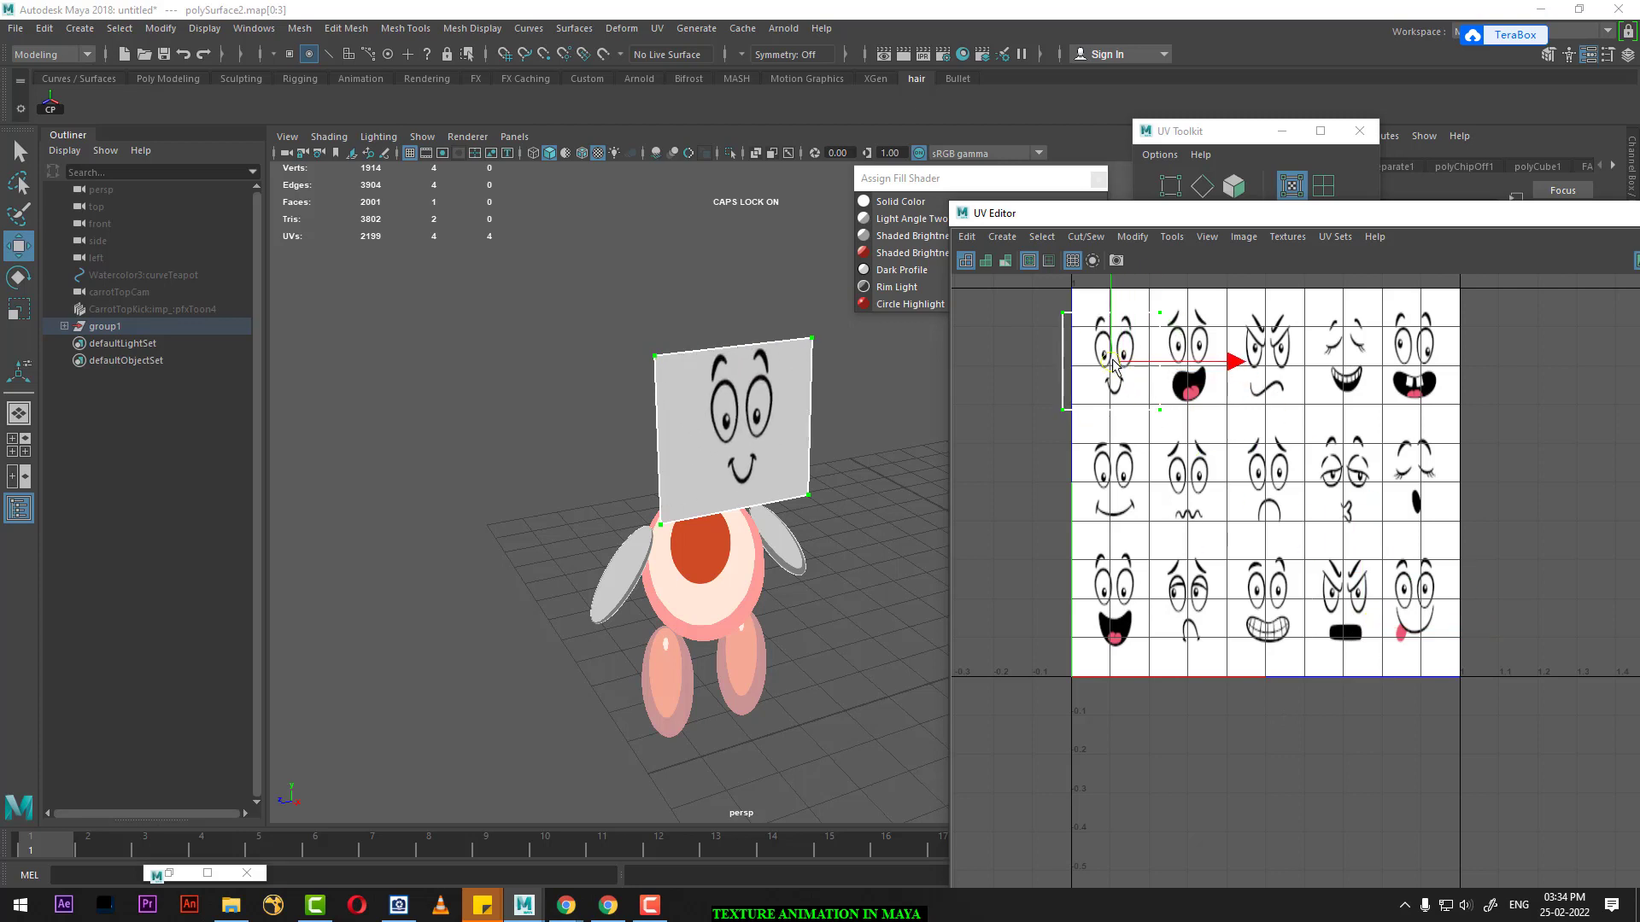
pyautogui.scroll(2, 1267, 608)
pyautogui.scroll(2, 1267, 608)
pyautogui.scroll(2, 1266, 608)
pyautogui.press('r')
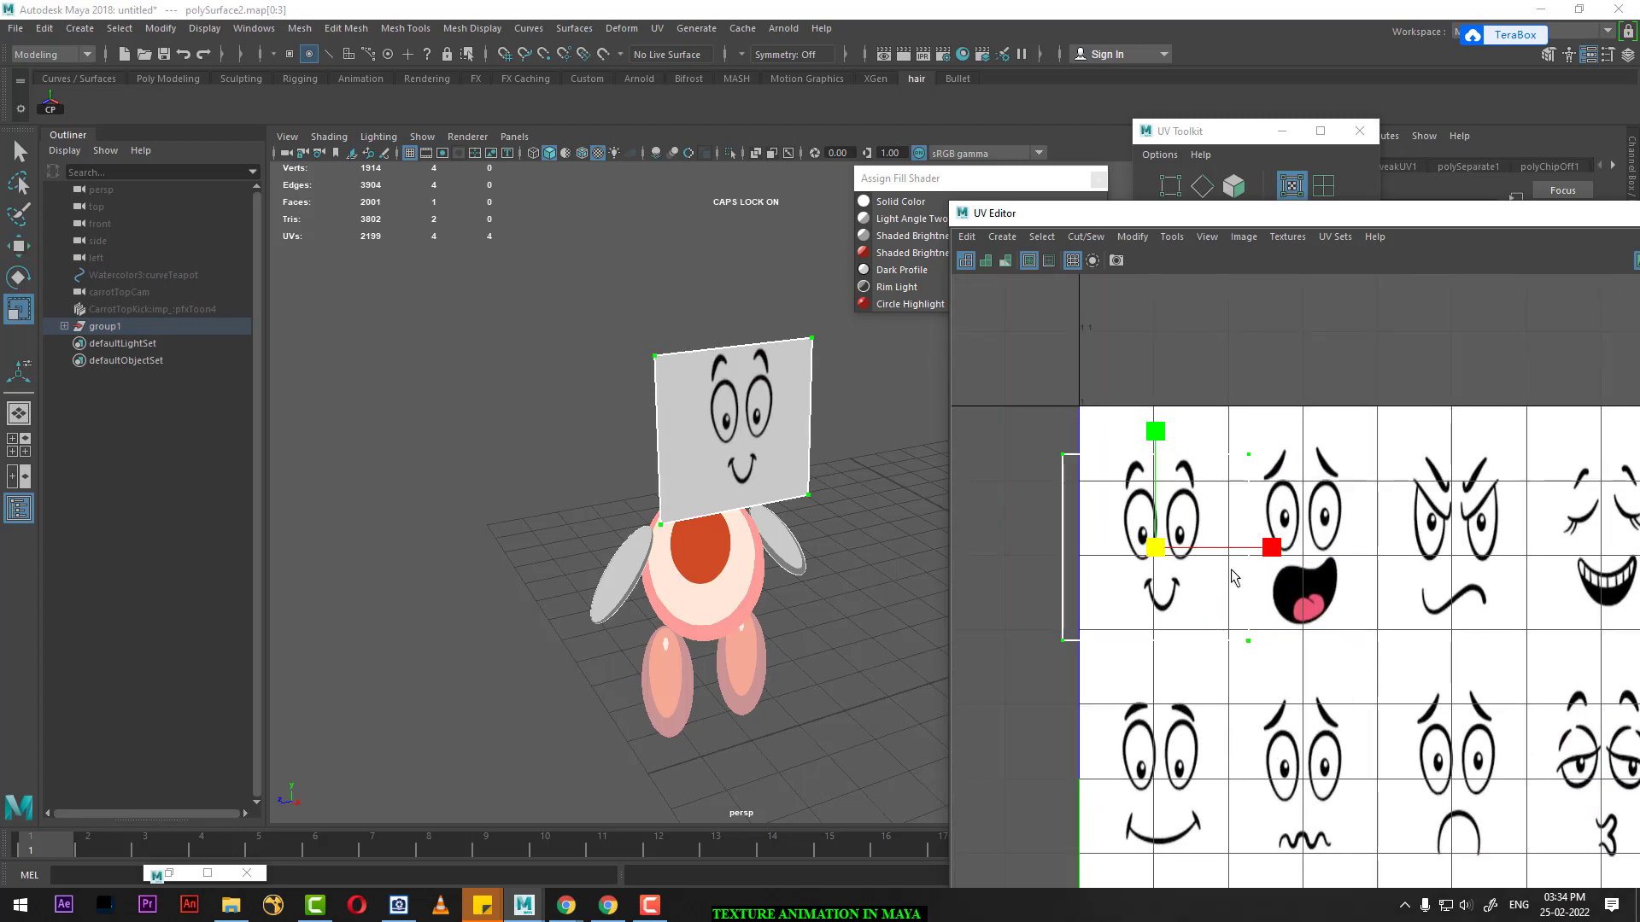
pyautogui.moveTo(1155, 549); pyautogui.dragTo(1141, 563)
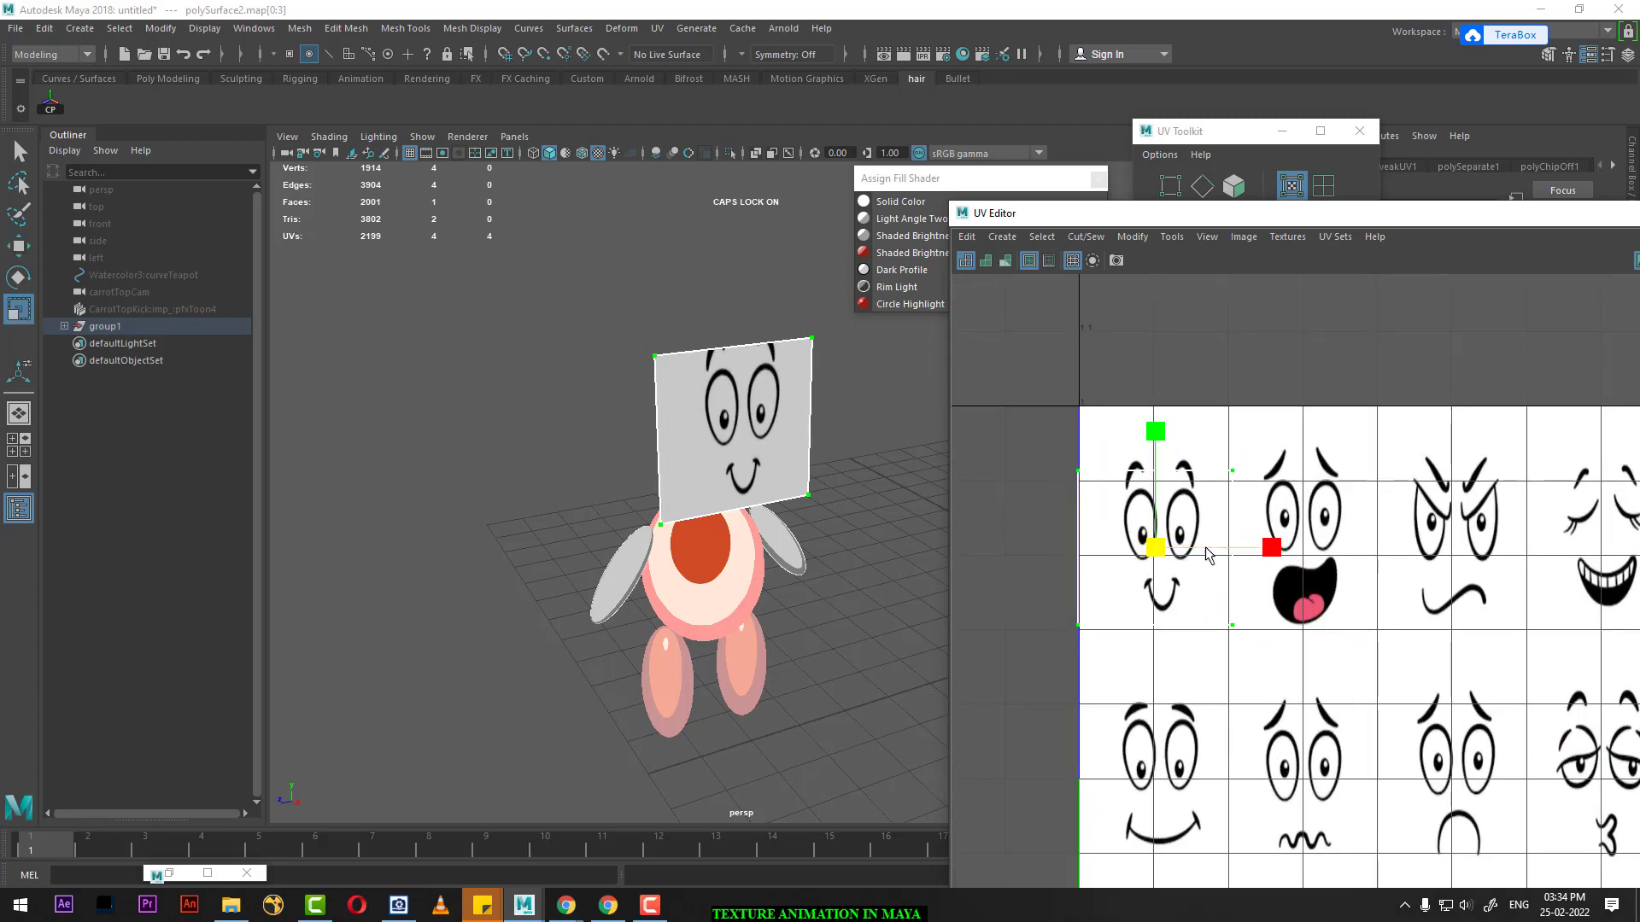
pyautogui.moveTo(1159, 427); pyautogui.dragTo(1159, 424)
# Step: Refine the UV square's width and position to align with the smiling-face cell
pyautogui.press('w')
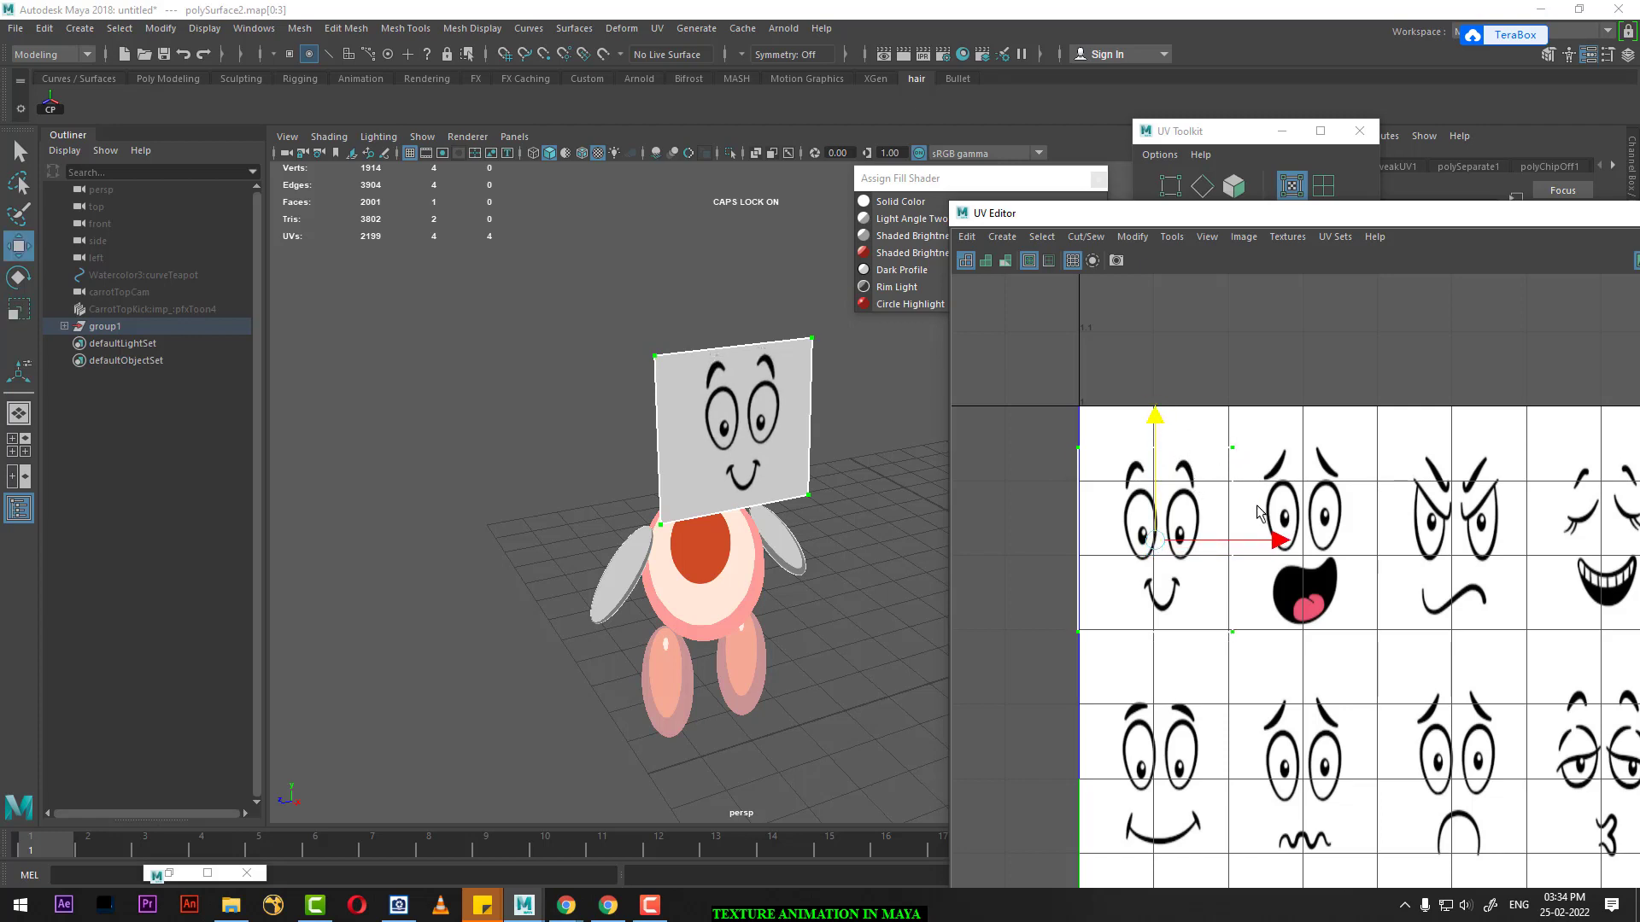
pyautogui.press('r')
pyautogui.moveTo(1278, 540); pyautogui.dragTo(1272, 543)
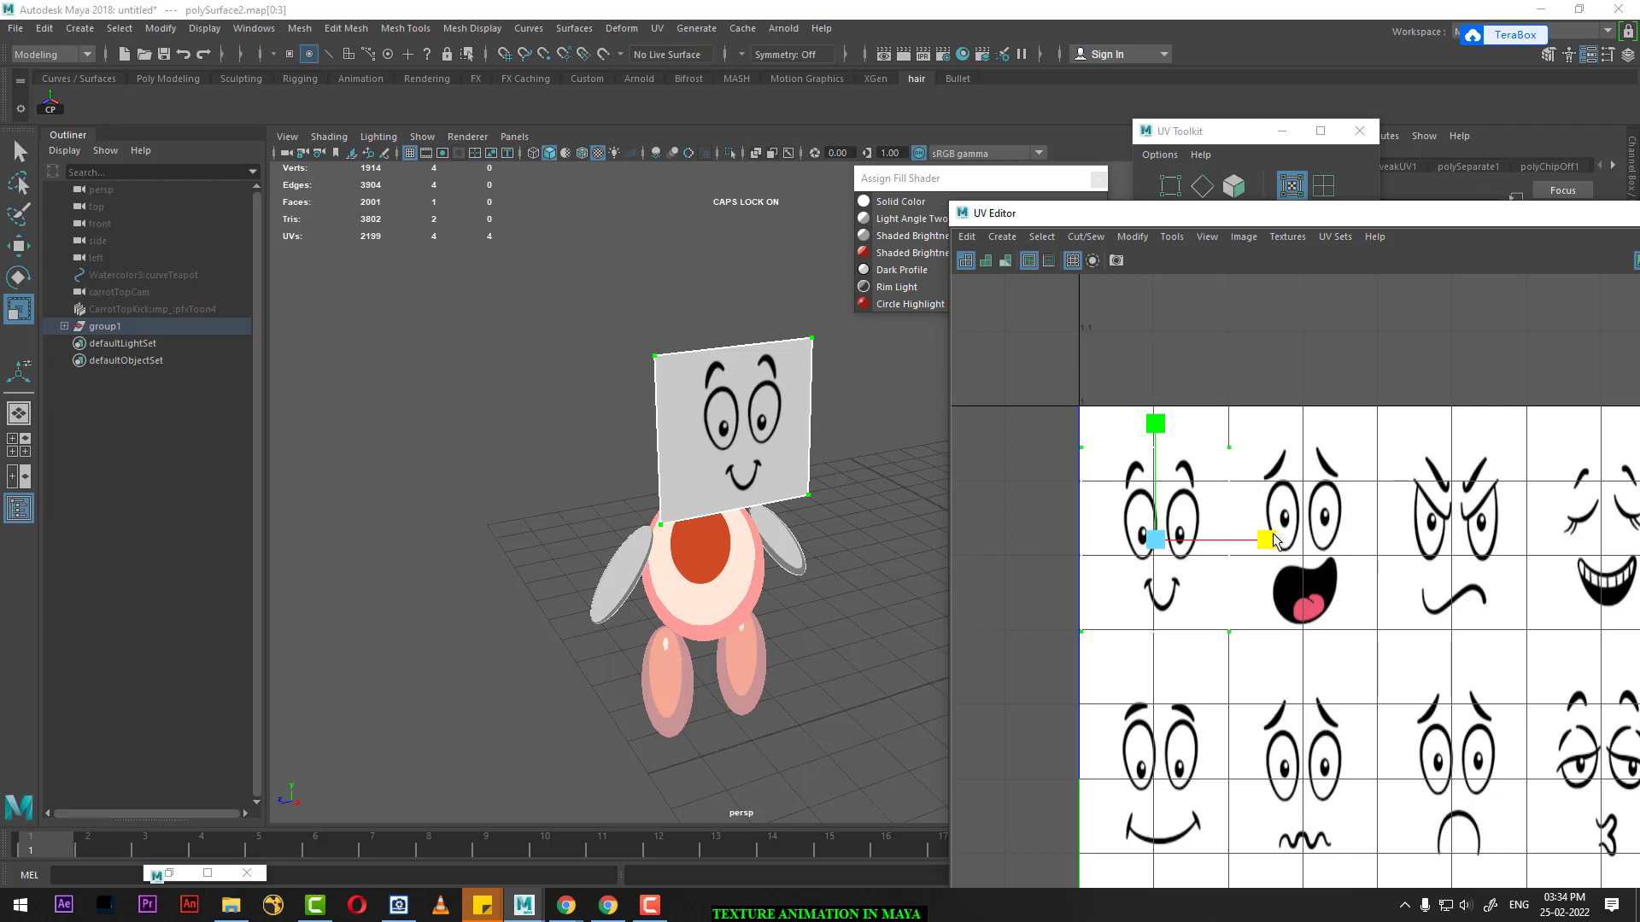
pyautogui.press('w')
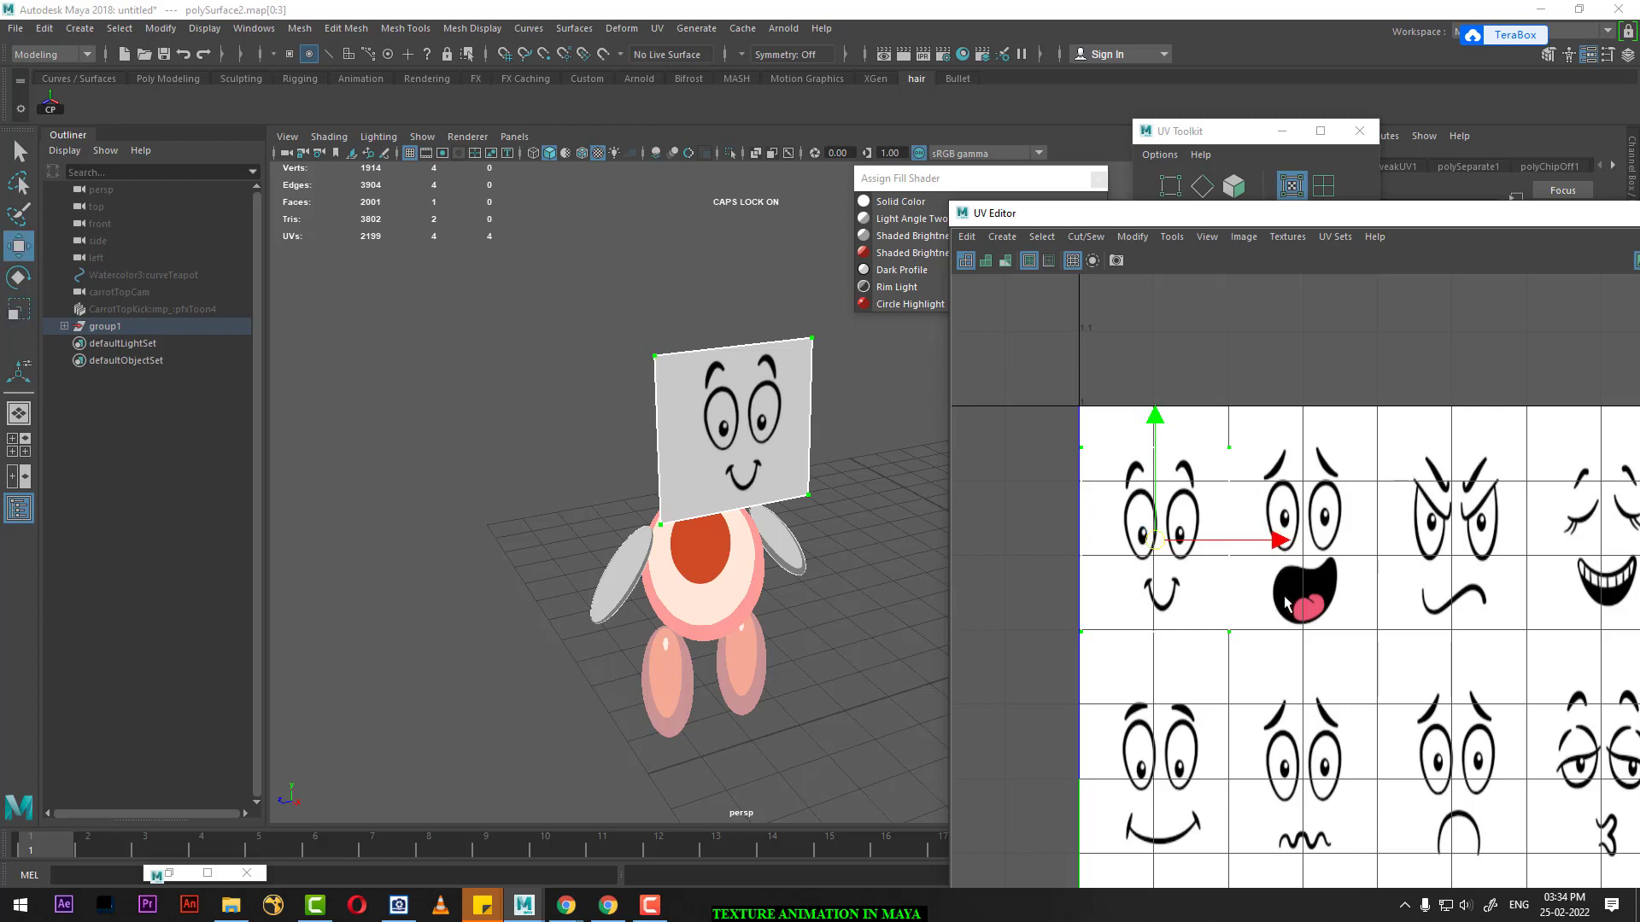
pyautogui.scroll(1, 1285, 598)
pyautogui.scroll(1, 1281, 674)
pyautogui.scroll(1, 1339, 689)
pyautogui.keyDown('alt'); pyautogui.moveTo(1339, 689); pyautogui.dragTo(1378, 755, button='middle'); pyautogui.keyUp('alt')
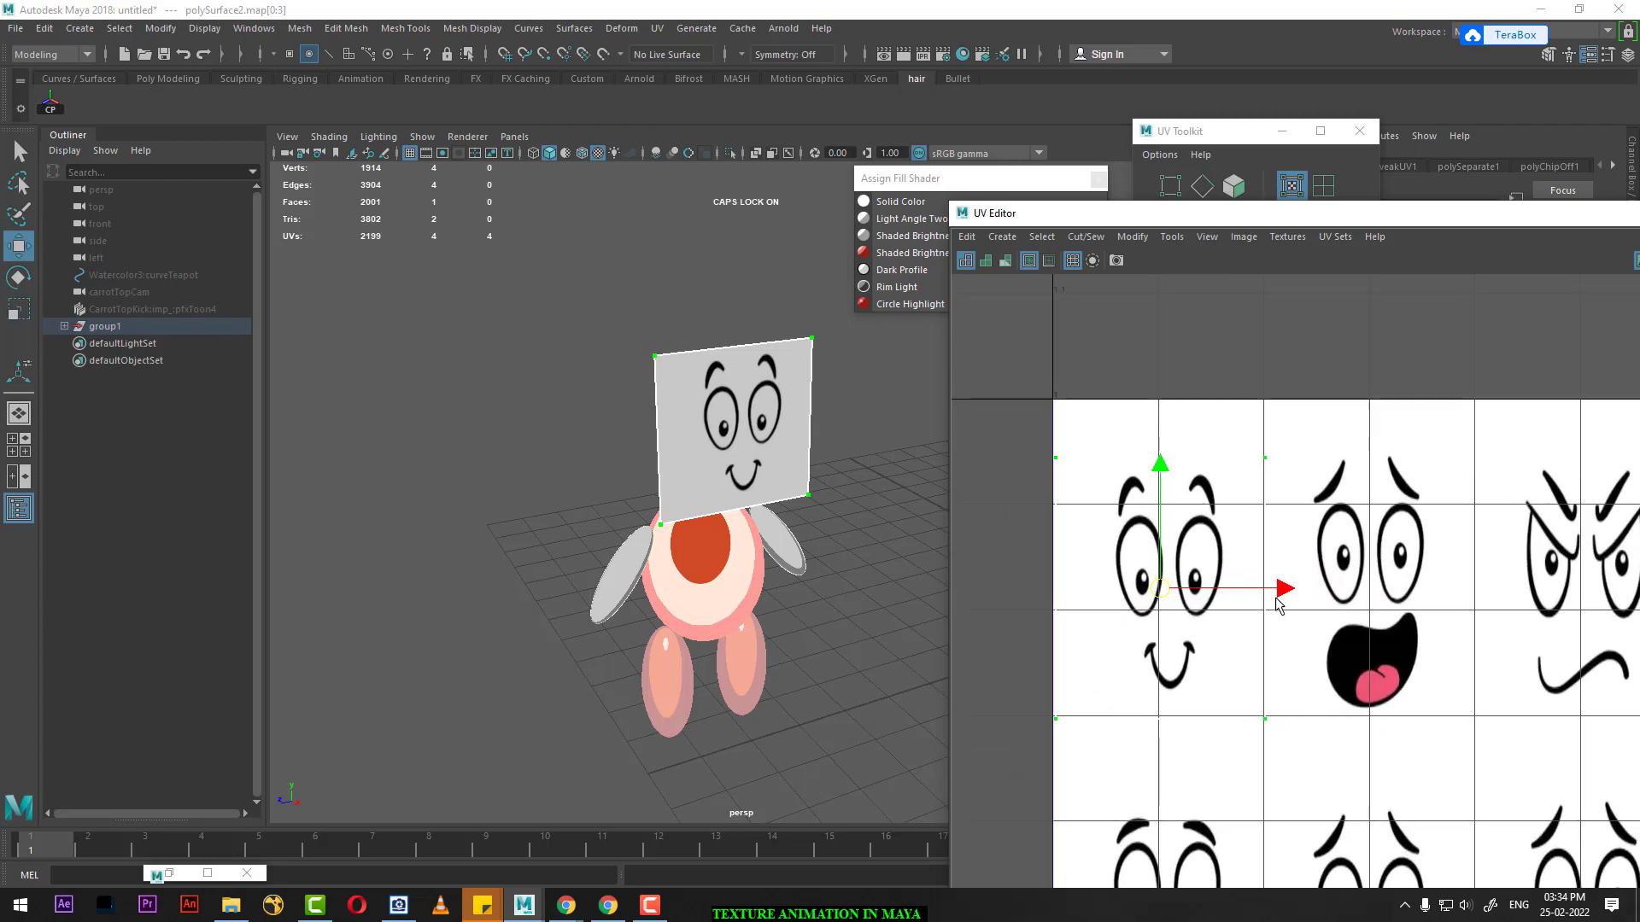
pyautogui.moveTo(1279, 589); pyautogui.dragTo(1276, 589)
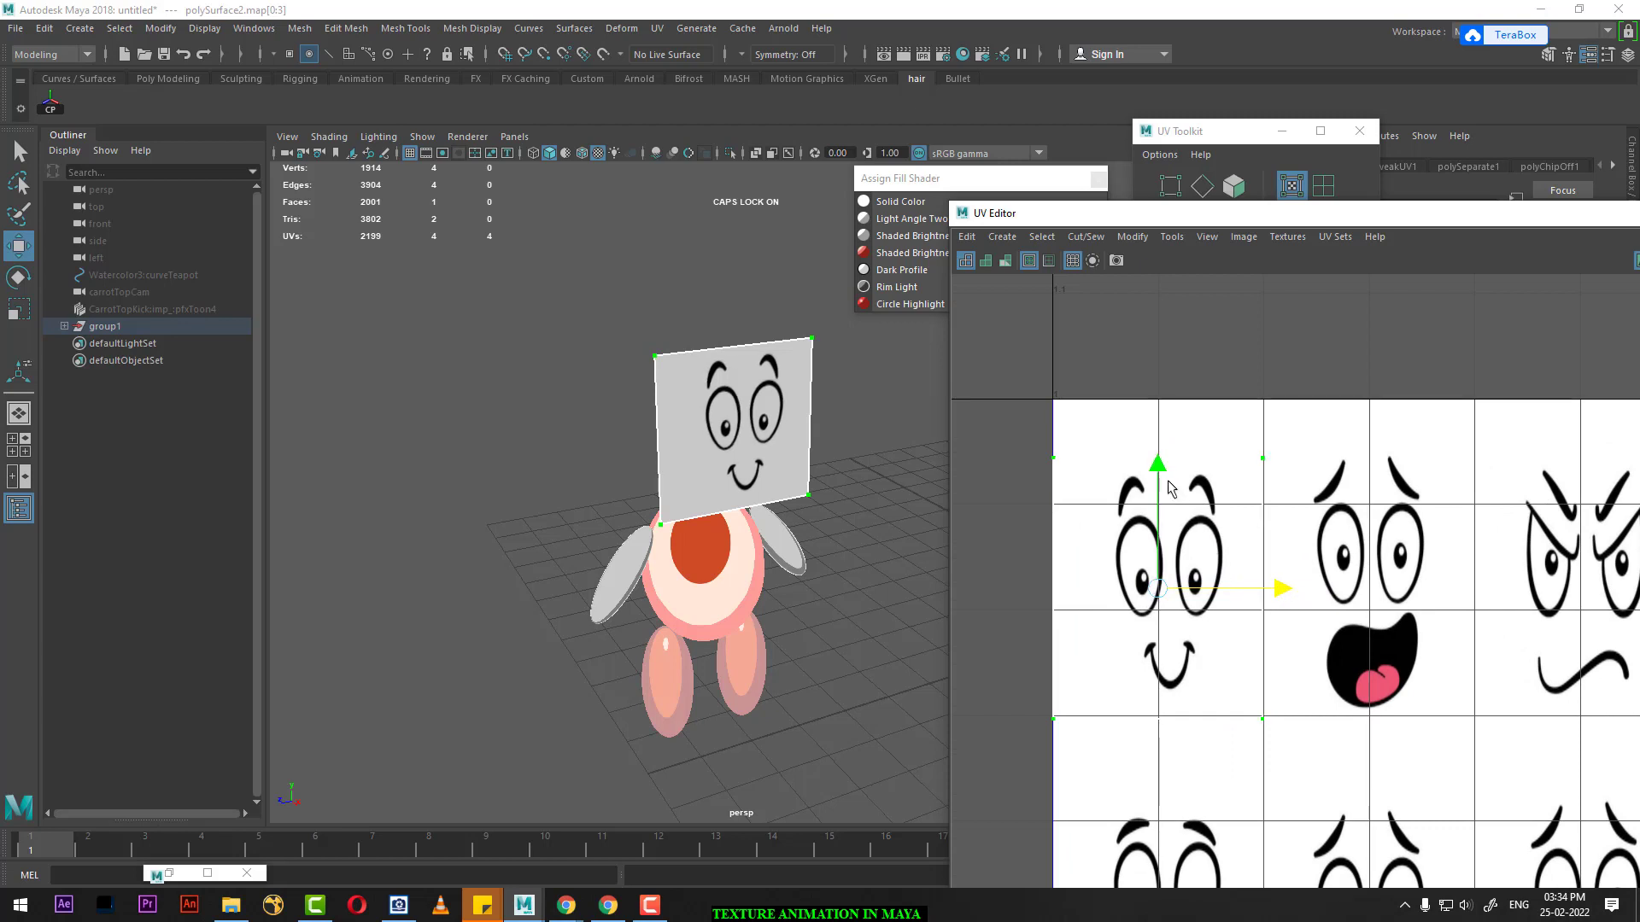
pyautogui.moveTo(1162, 472); pyautogui.dragTo(1161, 470)
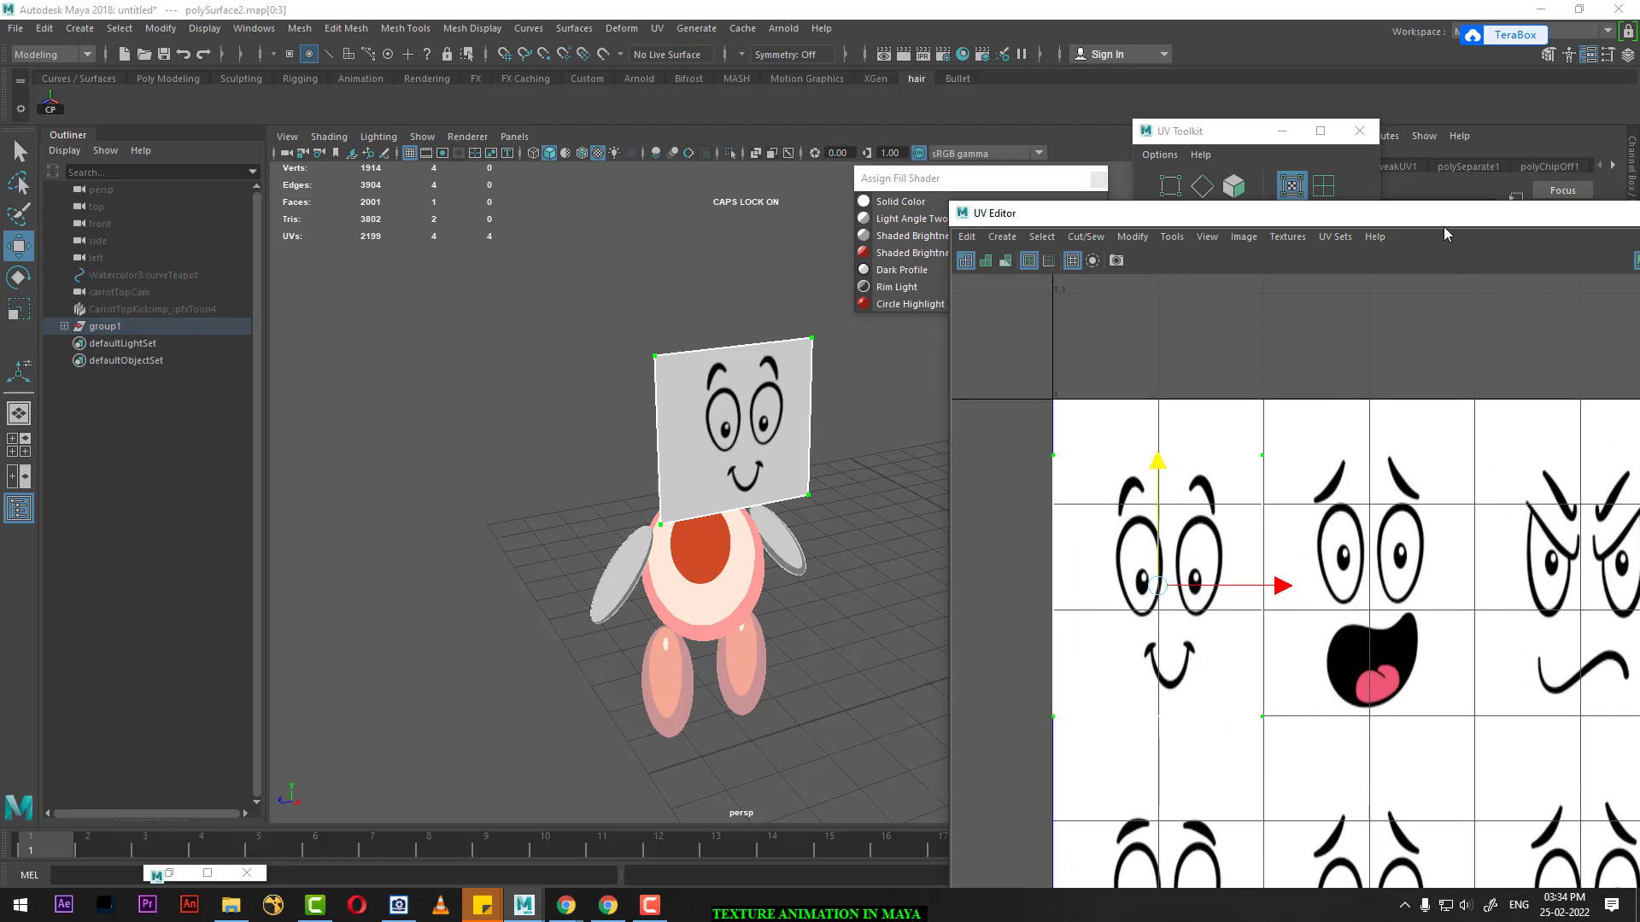
pyautogui.scroll(-1, 1295, 611)
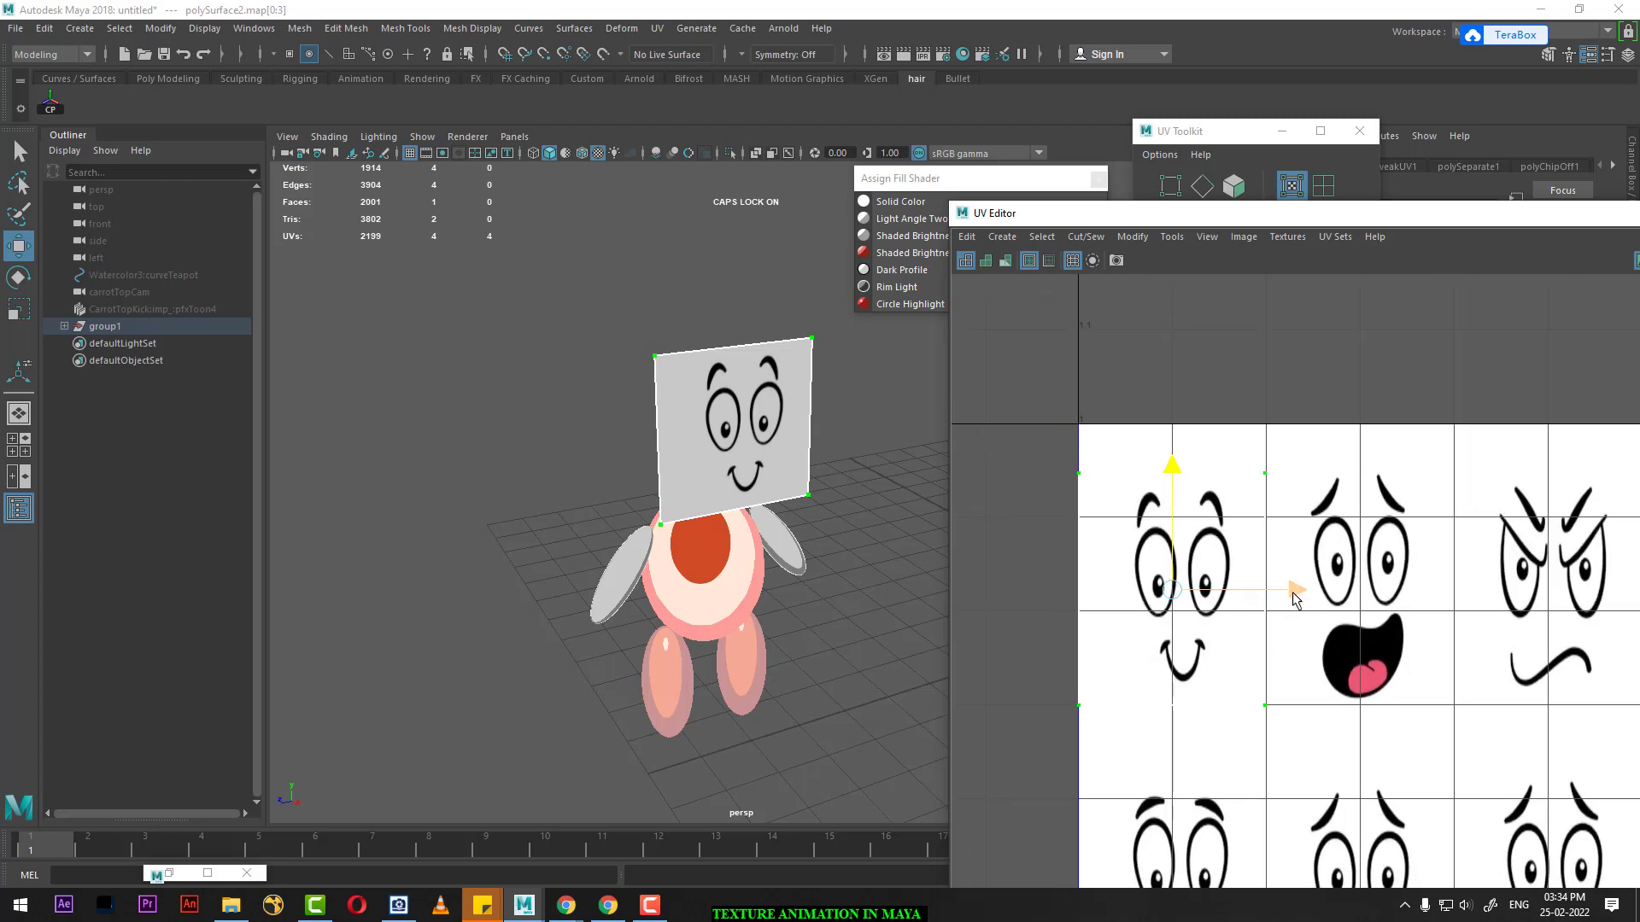
# Step: Test the neighbouring open-mouth face, undo back to the smile, and close the UV Editor
pyautogui.moveTo(1561, 227)
pyautogui.mouseDown()
pyautogui.moveTo(757, 388)
pyautogui.moveTo(1208, 308)
pyautogui.moveTo(1462, 284)
pyautogui.mouseUp()
pyautogui.moveTo(1209, 653); pyautogui.dragTo(1579, 645)
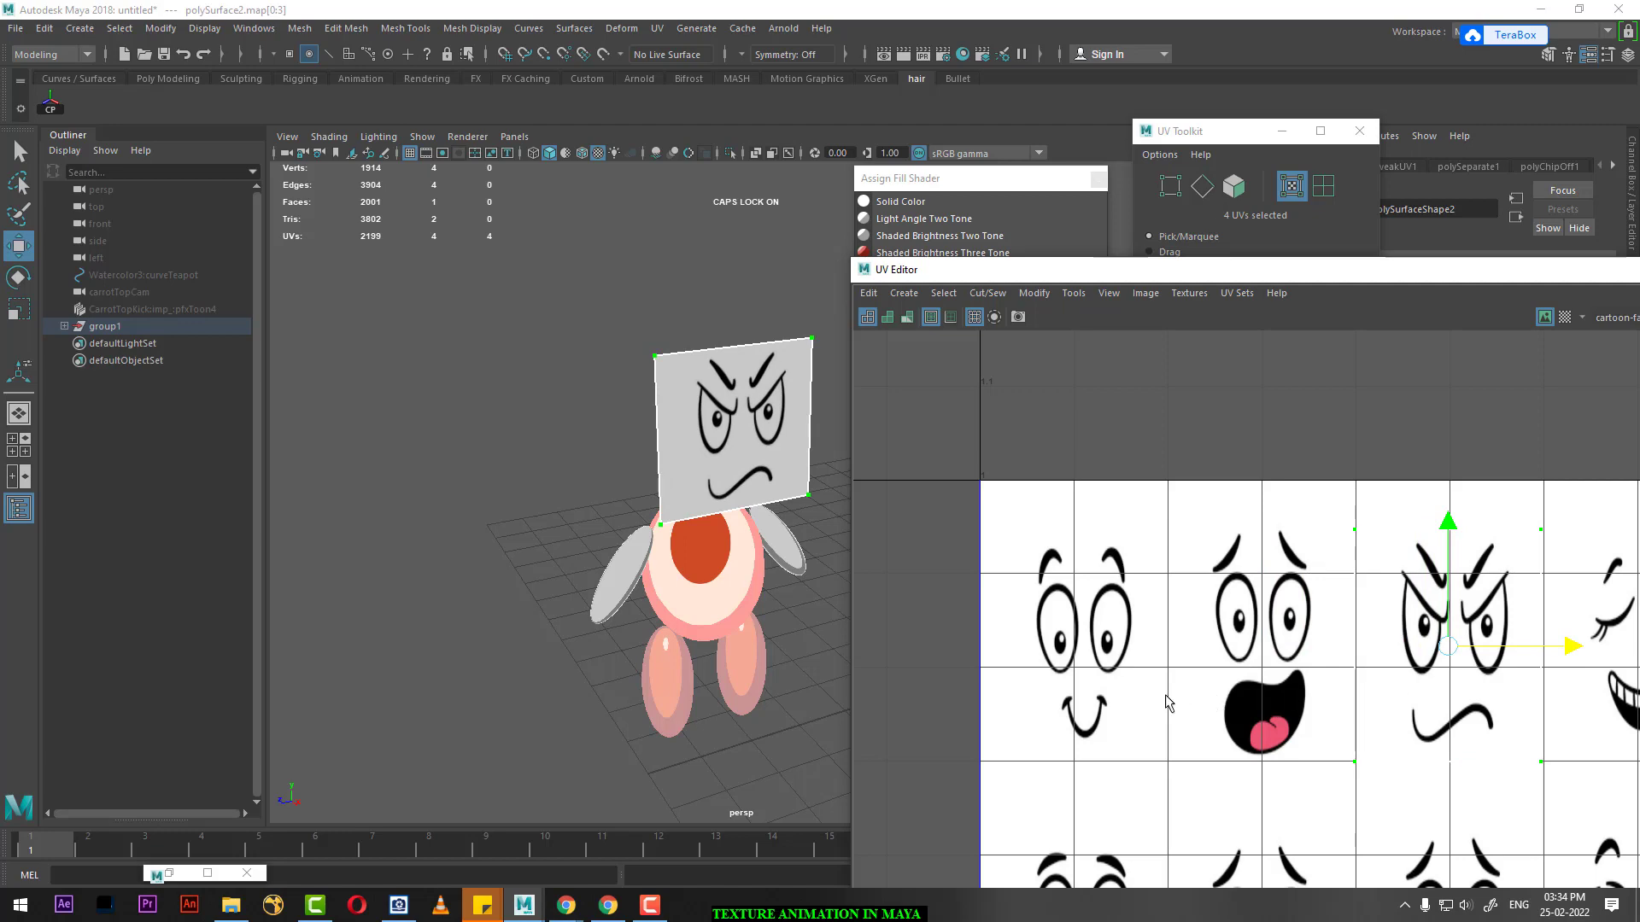
pyautogui.hotkey('ctrl', 'z')
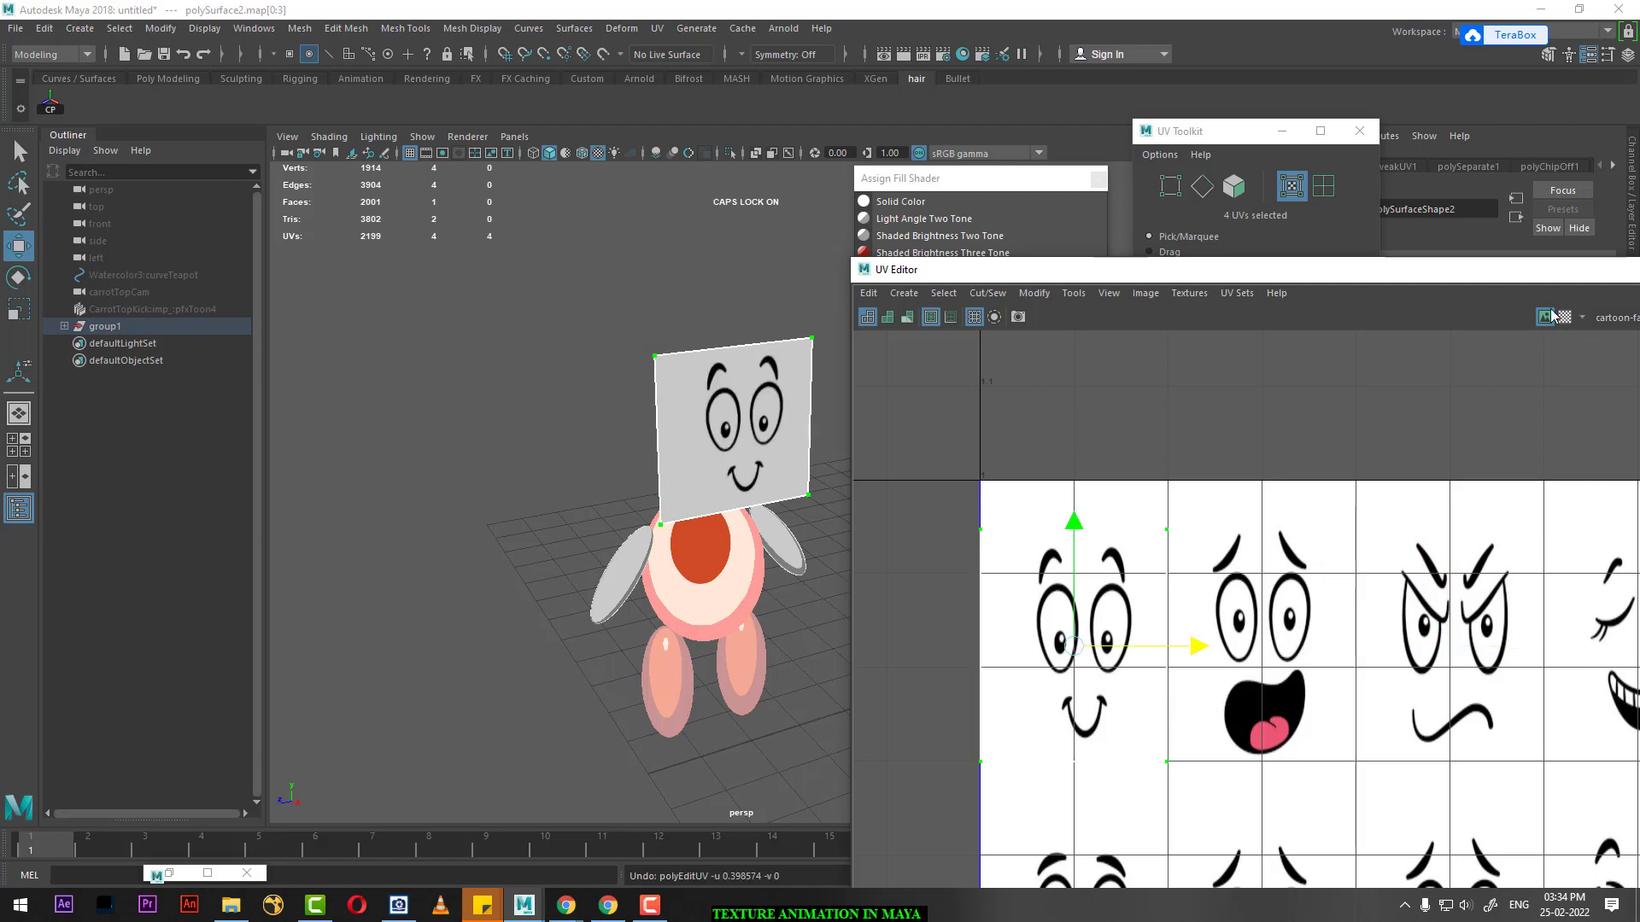
pyautogui.moveTo(1238, 269); pyautogui.dragTo(636, 429)
pyautogui.click(1059, 430)
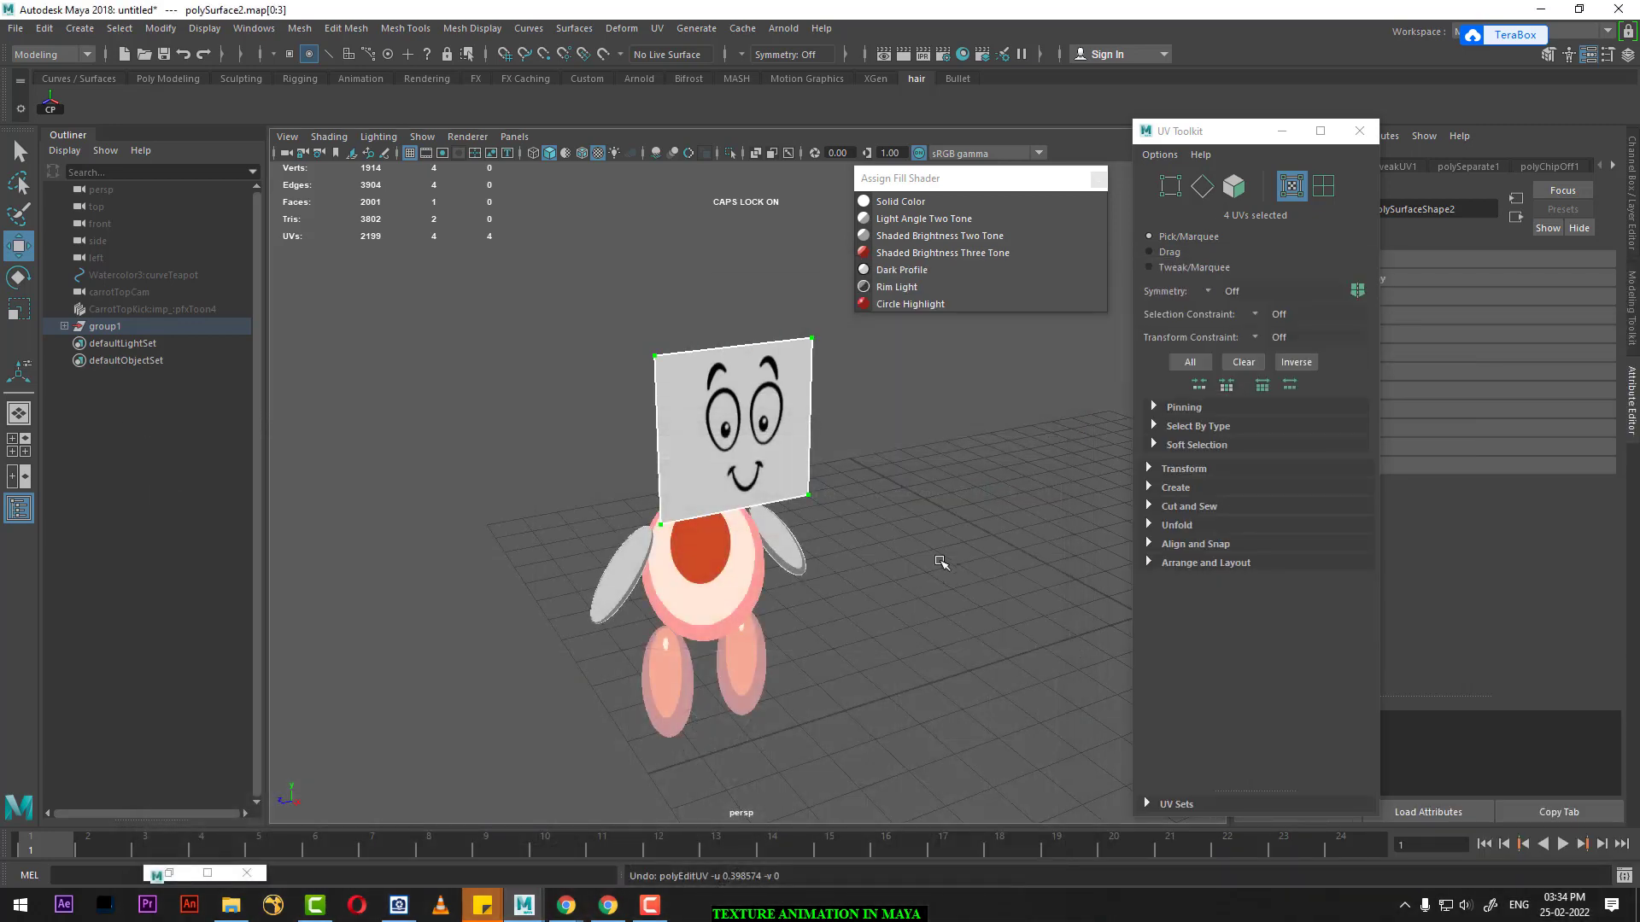
# Step: Clear the UV selection, open Hypershade and delete all unused shading nodes
pyautogui.click(940, 562)
pyautogui.click(963, 54)
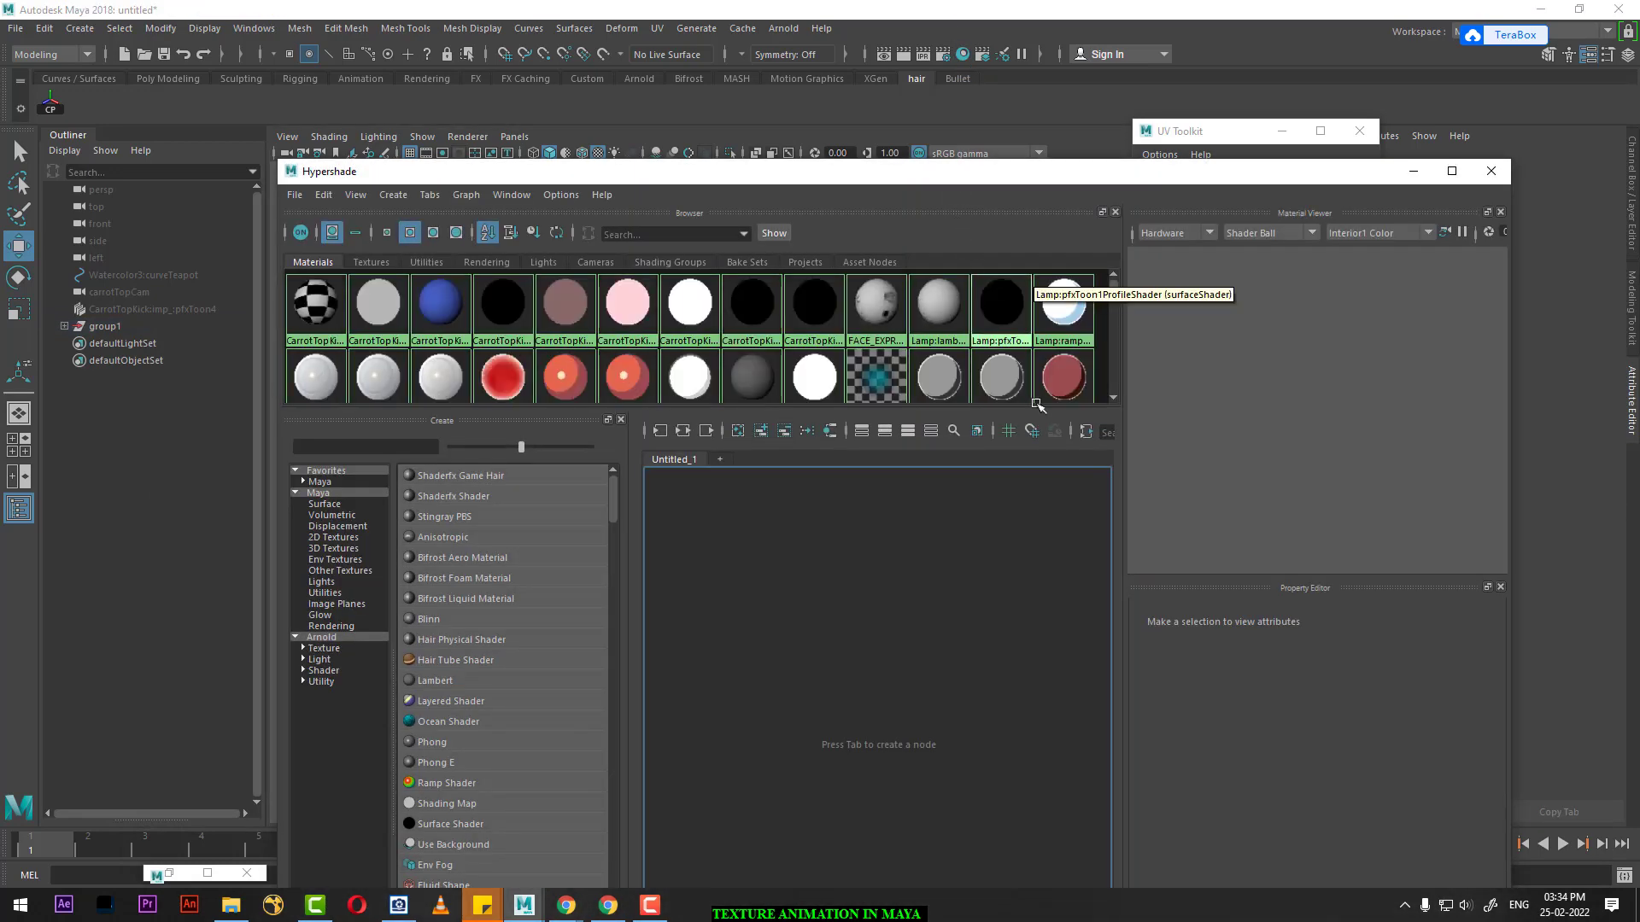
pyautogui.click(330, 200)
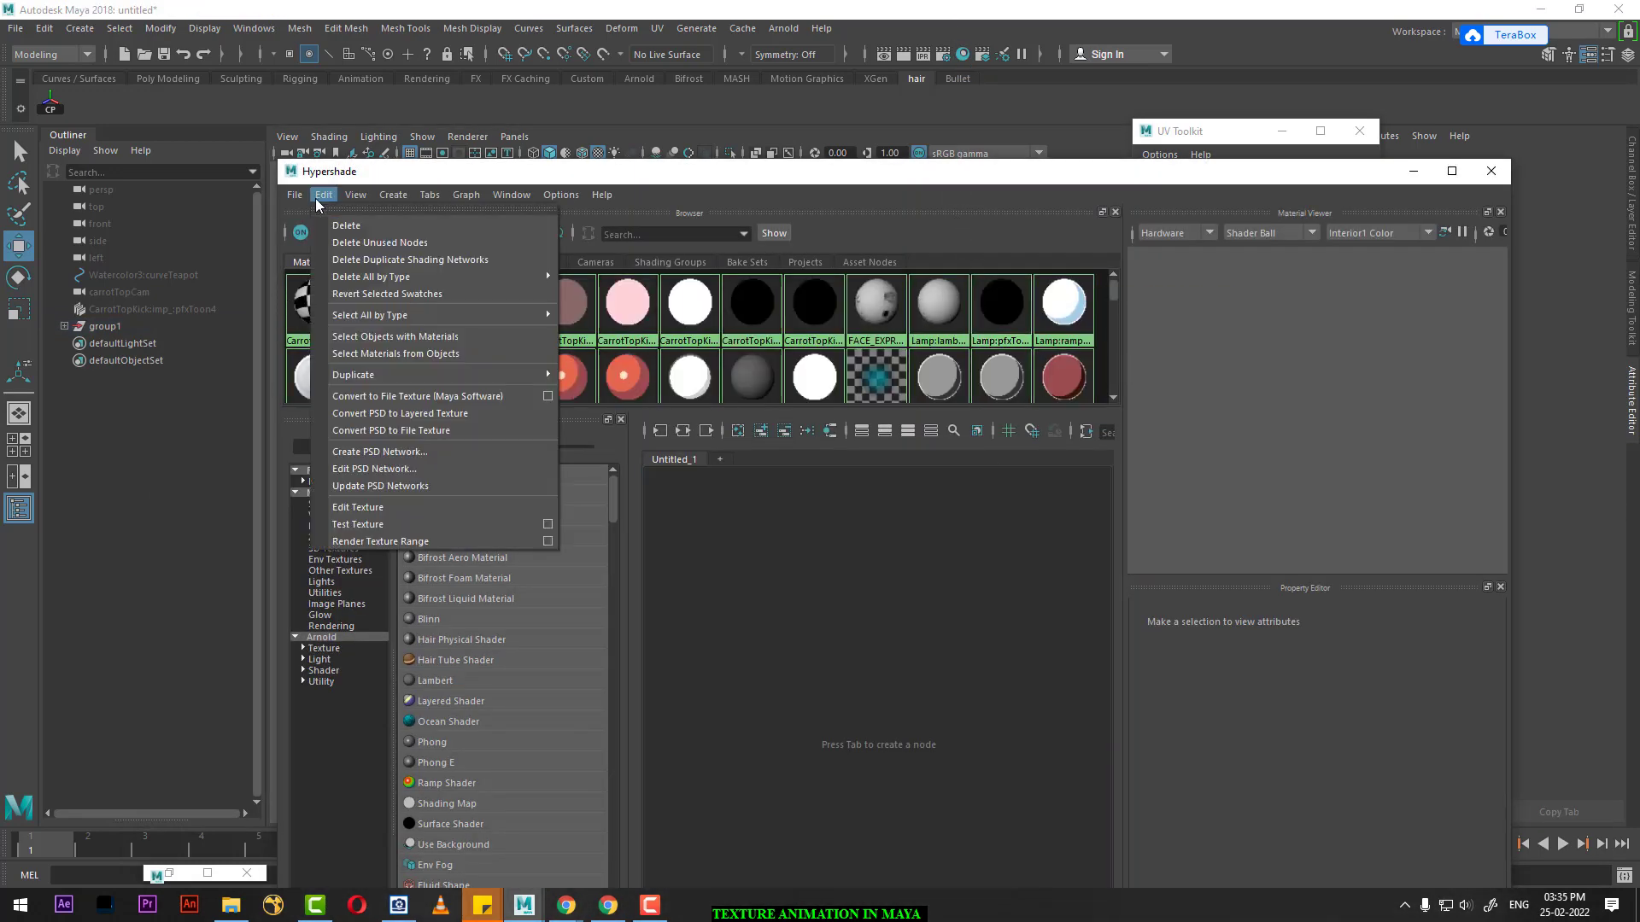
pyautogui.click(399, 243)
pyautogui.moveTo(716, 172); pyautogui.dragTo(1165, 152)
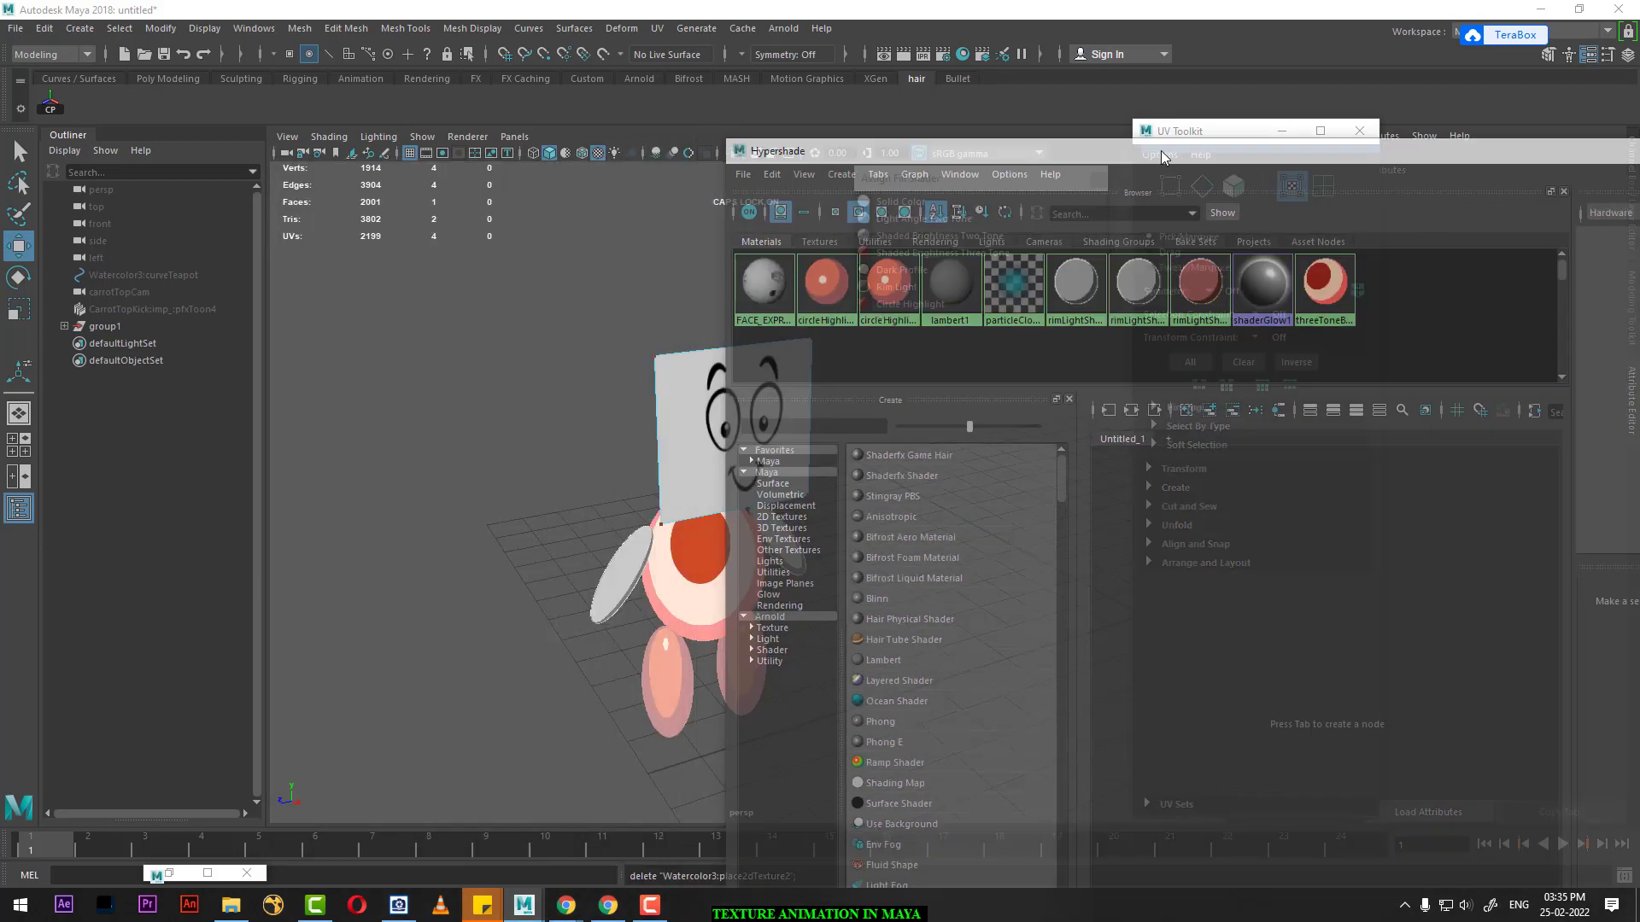
# Step: Graph the FACE_EXPRESSION network, frame the face, and select place2dTexture1
pyautogui.moveTo(779, 313); pyautogui.dragTo(752, 323, button='right')
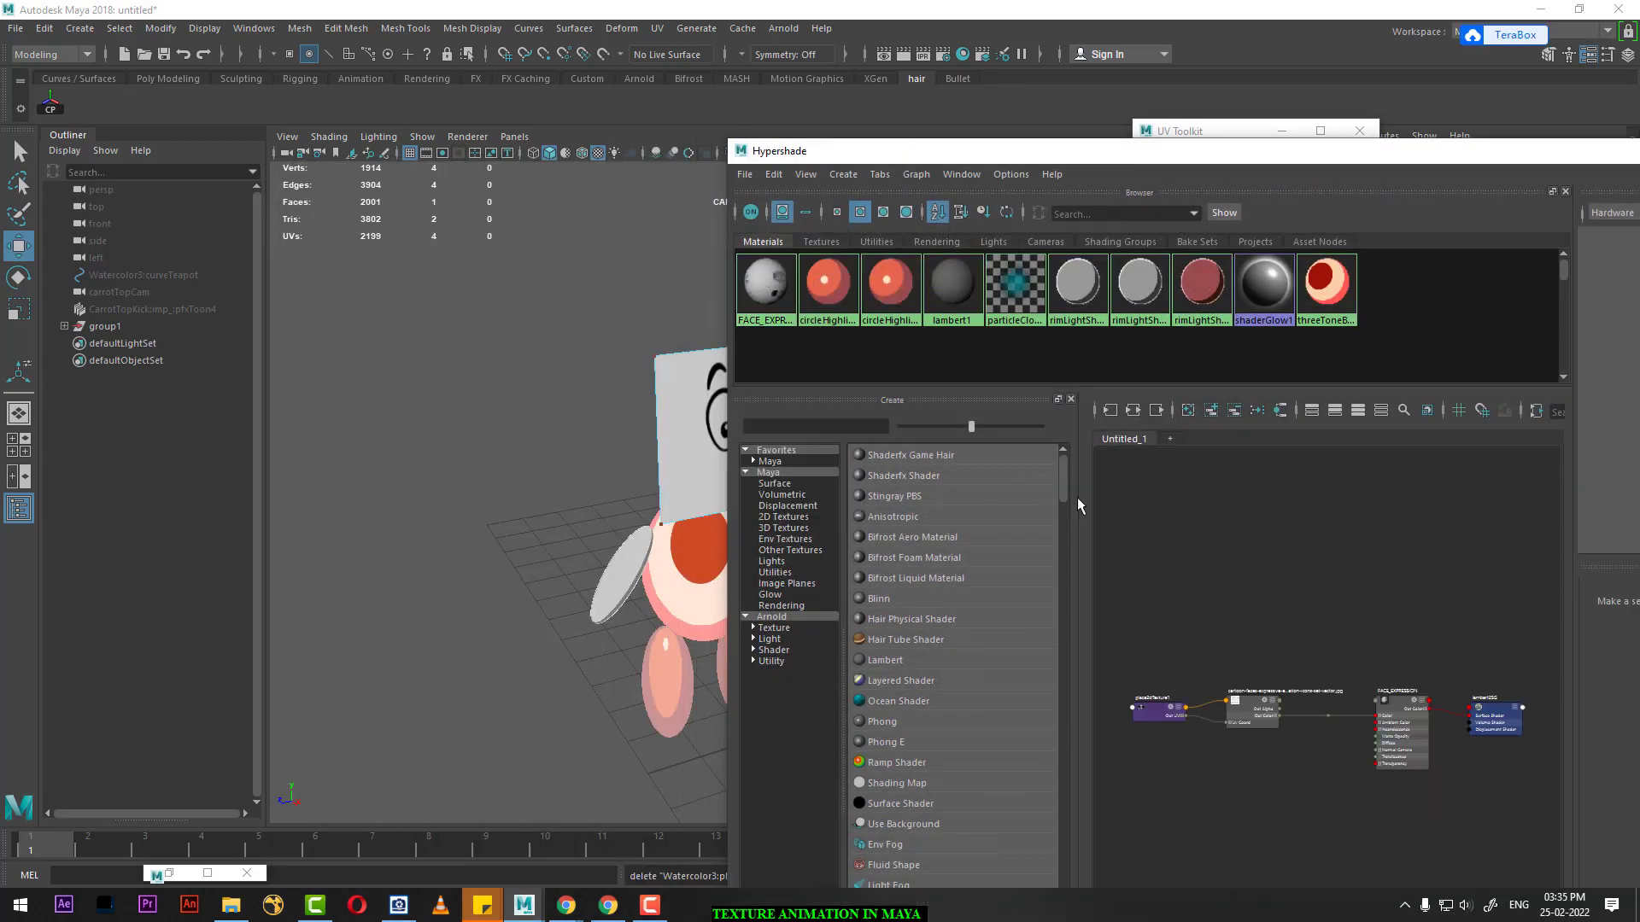
pyautogui.click(625, 565)
pyautogui.press('f')
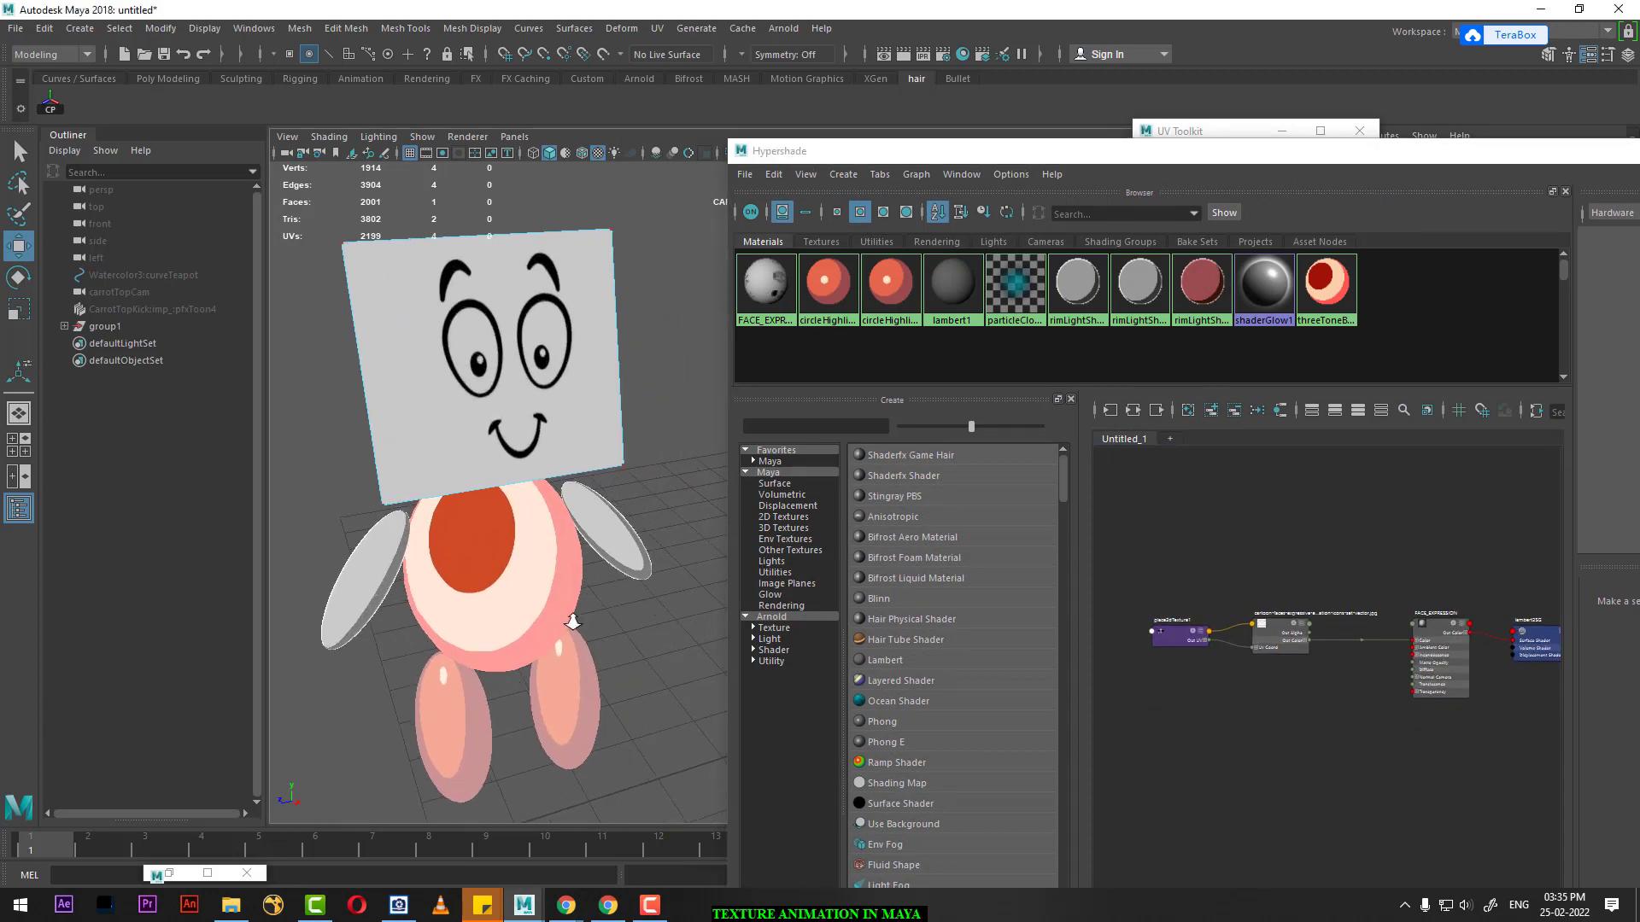
pyautogui.scroll(2, 1296, 798)
pyautogui.scroll(2, 1287, 798)
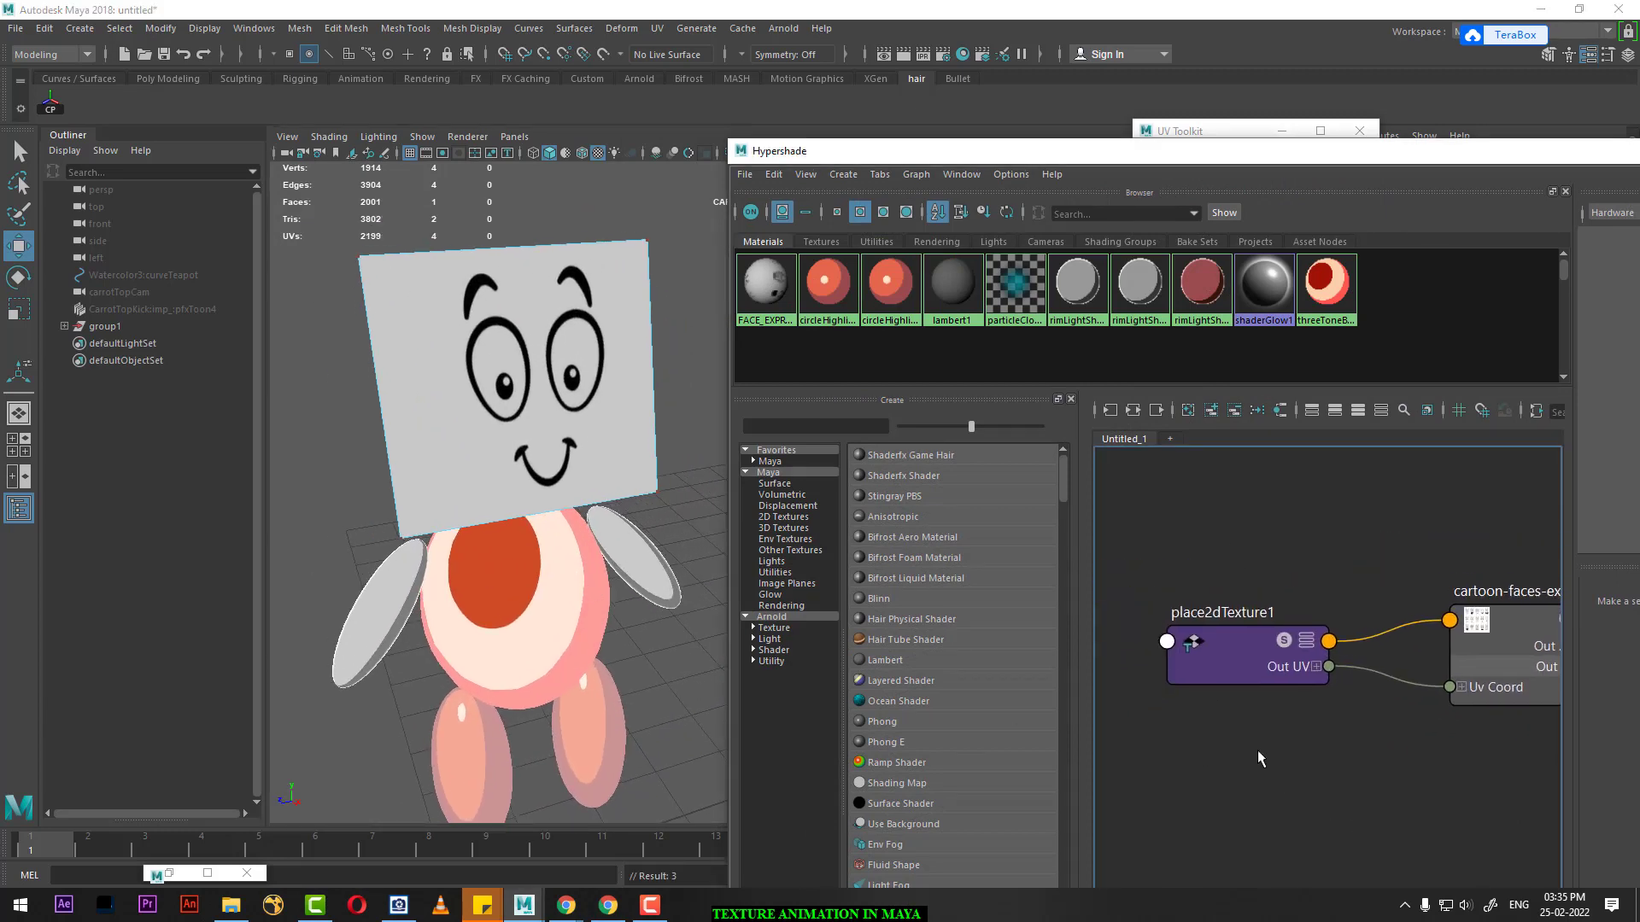
pyautogui.scroll(2, 1263, 758)
pyautogui.moveTo(1326, 771)
pyautogui.keyDown('alt'); pyautogui.mouseDown(button='middle')
pyautogui.moveTo(1240, 771)
pyautogui.moveTo(1403, 771)
pyautogui.mouseUp(button='middle'); pyautogui.keyUp('alt')
pyautogui.click(1255, 670)
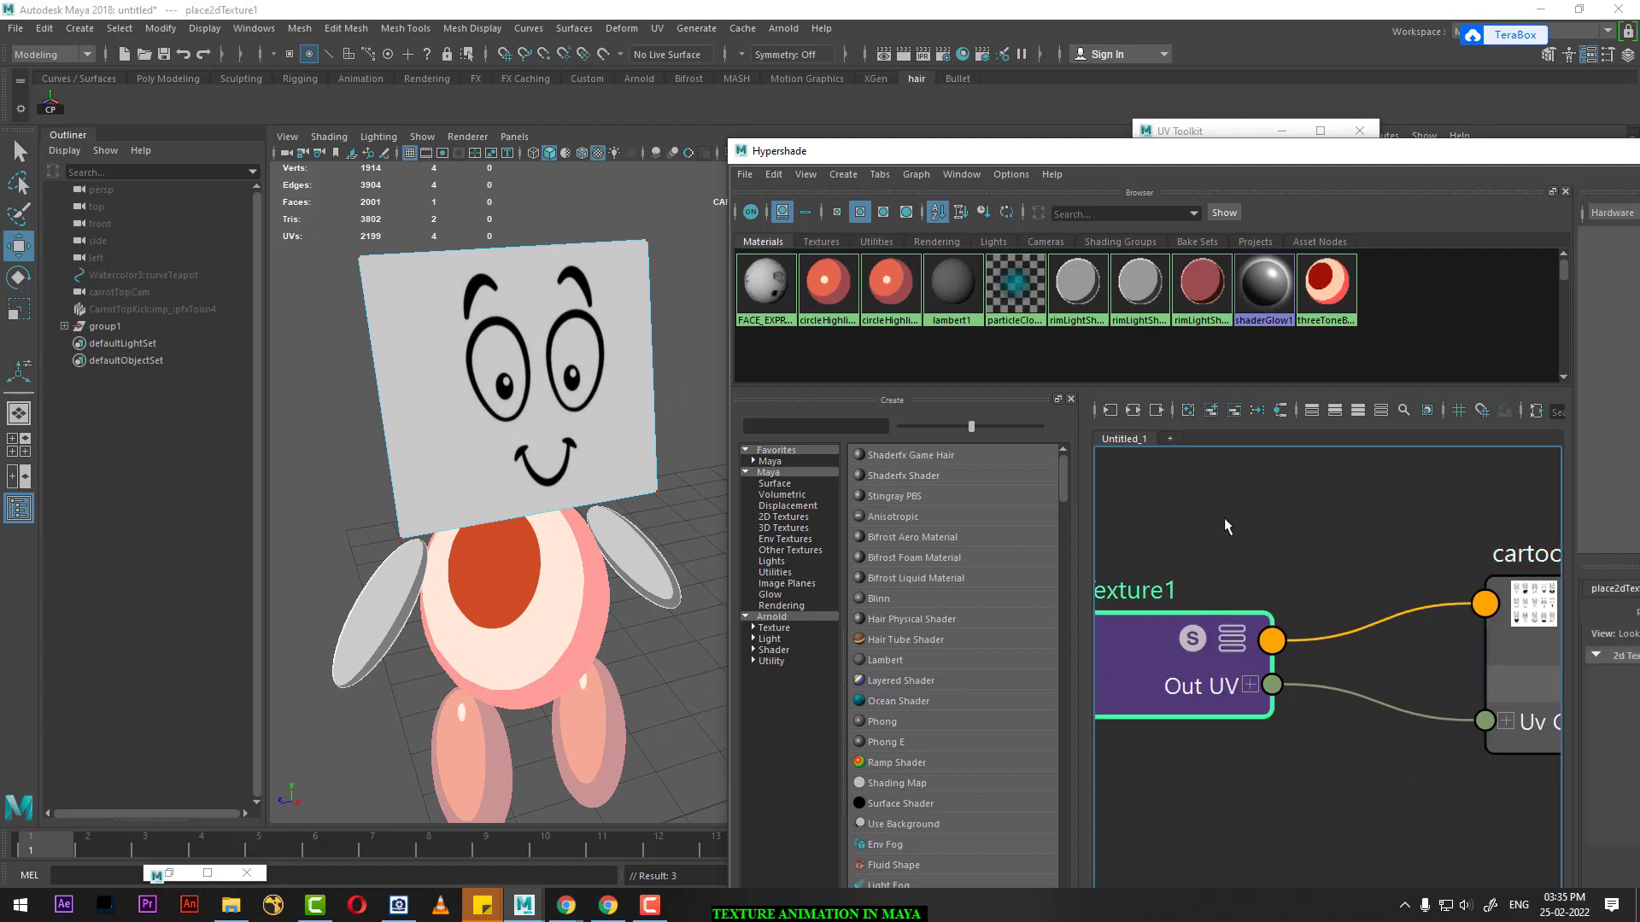
# Step: Bring up place2dTexture1's channels and try Offset U at 2 to switch expression
pyautogui.moveTo(1375, 158); pyautogui.dragTo(434, 498)
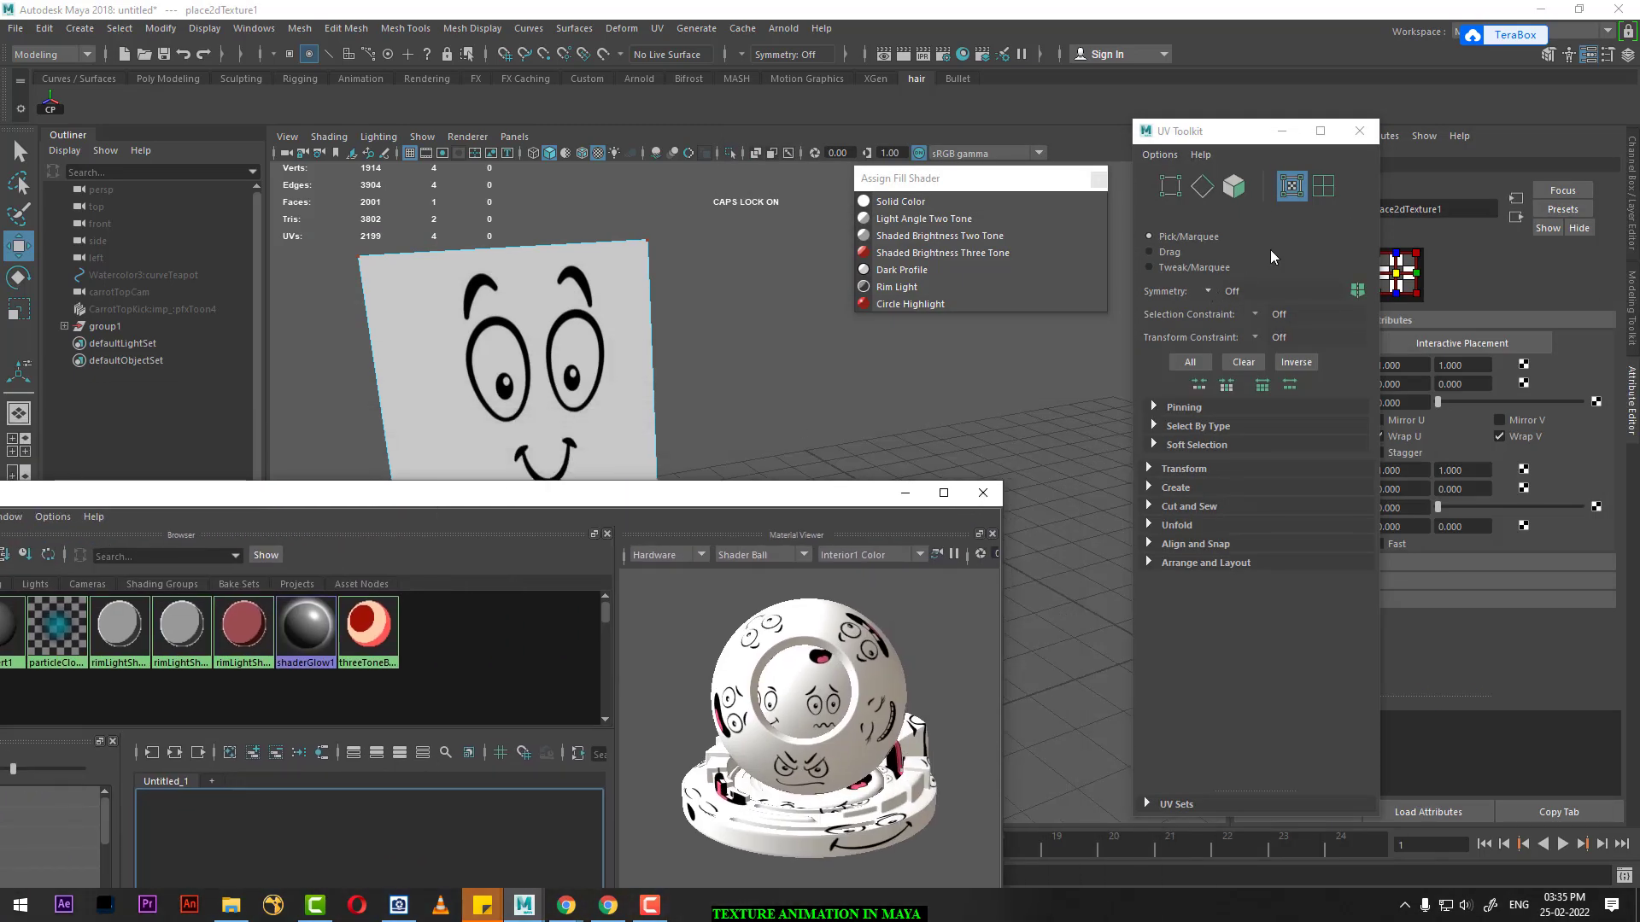
pyautogui.click(1359, 131)
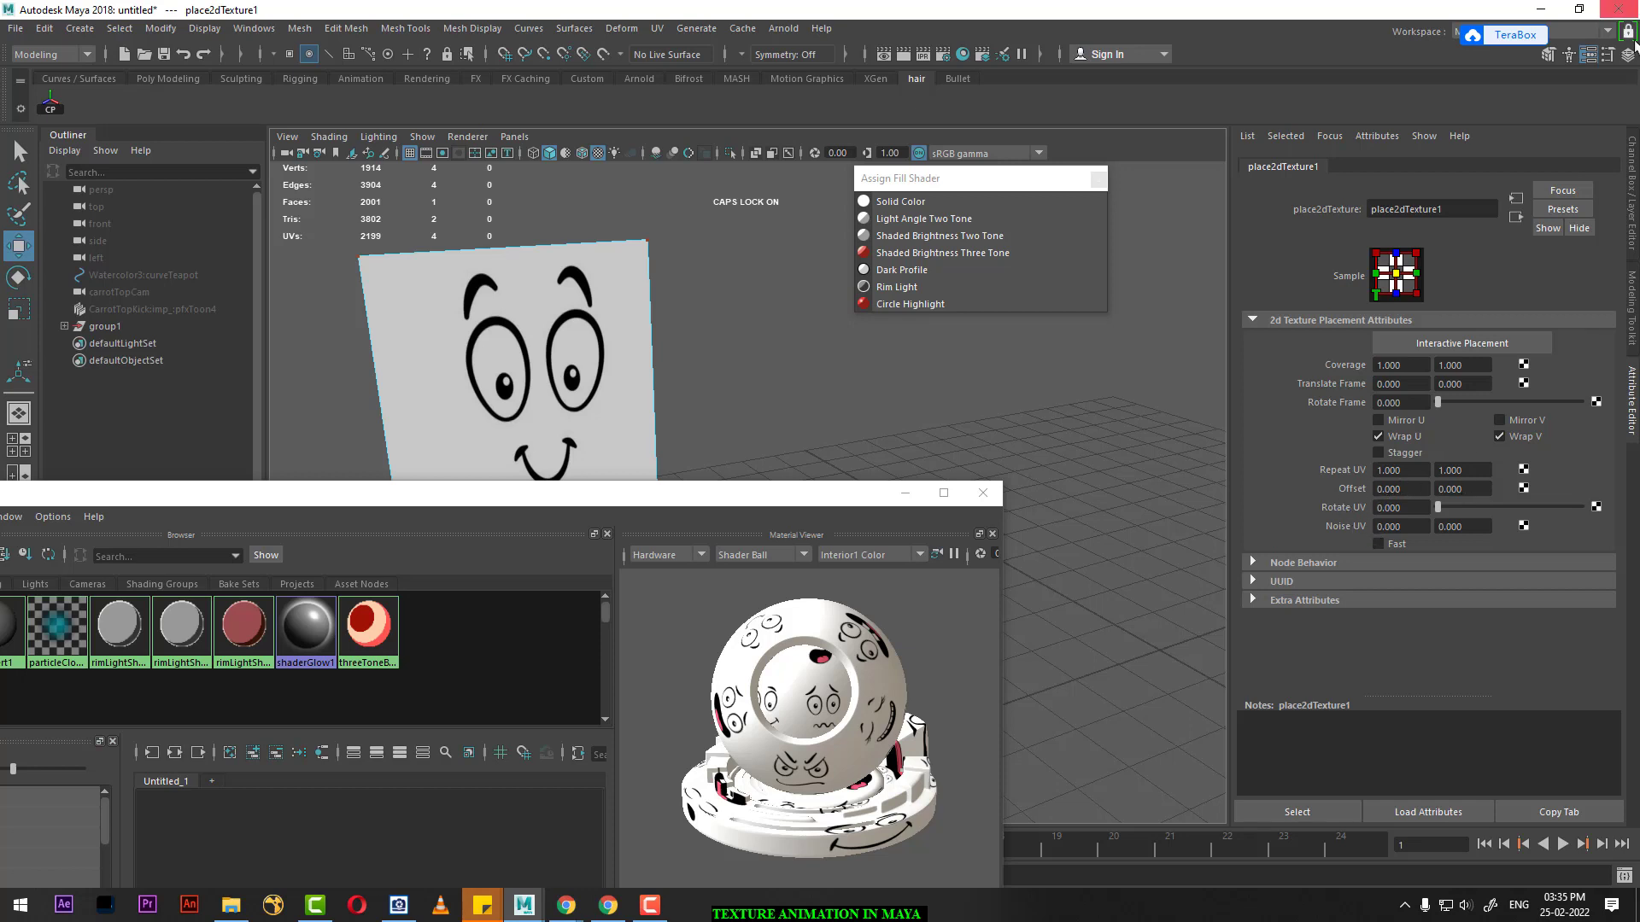
pyautogui.click(1633, 141)
pyautogui.click(1535, 350)
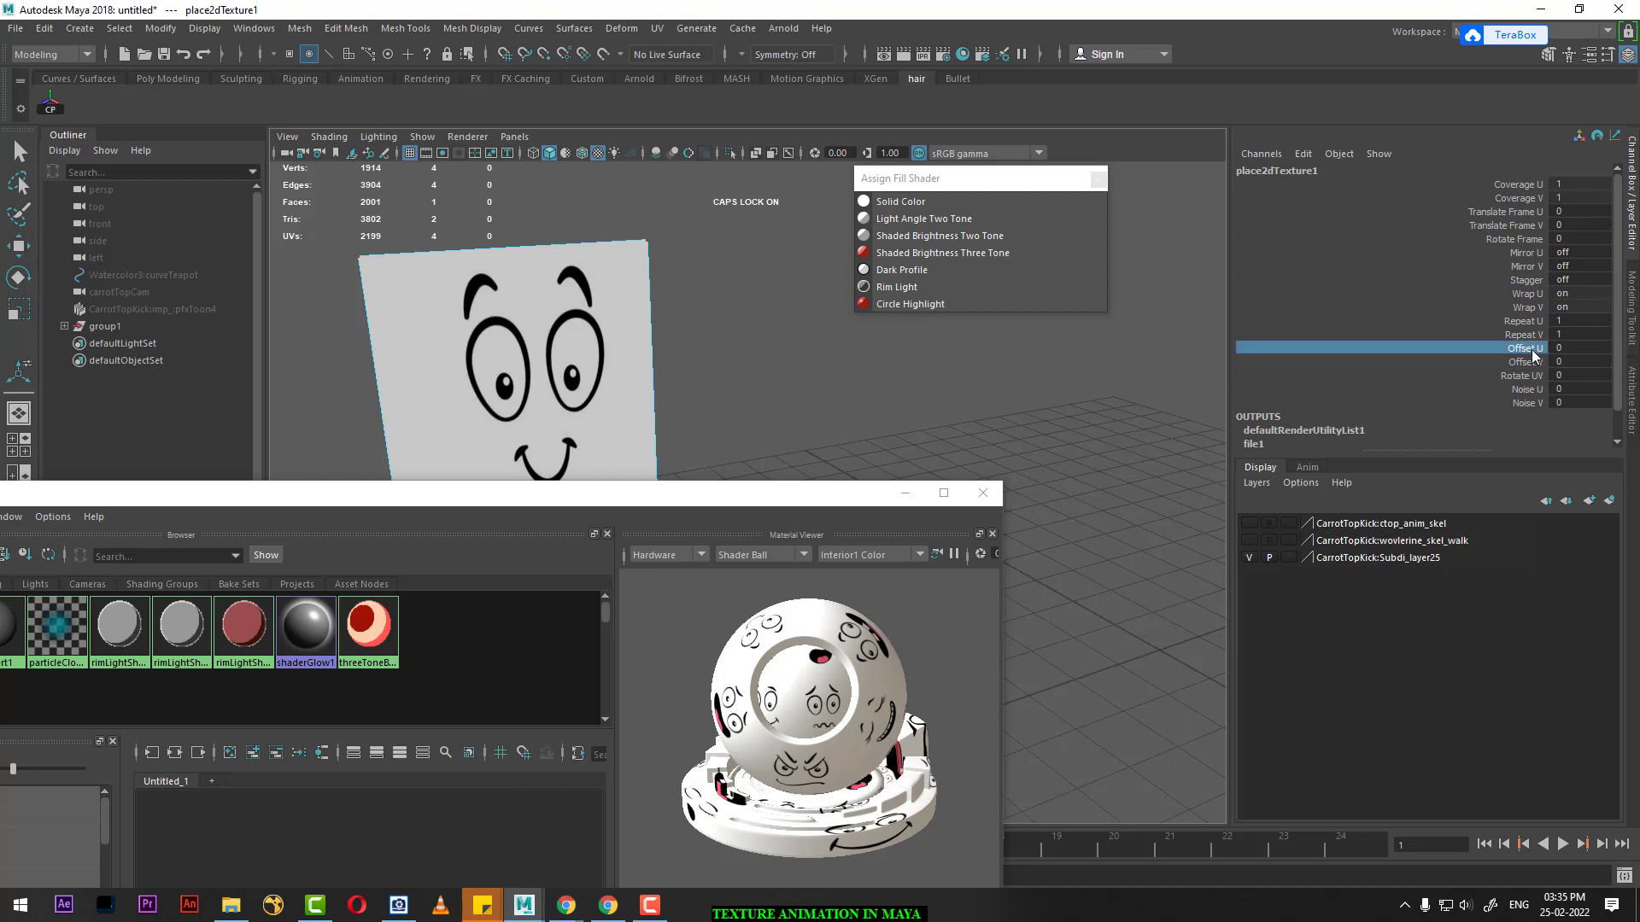
pyautogui.moveTo(843, 500); pyautogui.dragTo(767, 631)
pyautogui.moveTo(954, 439); pyautogui.dragTo(970, 440, button='middle')
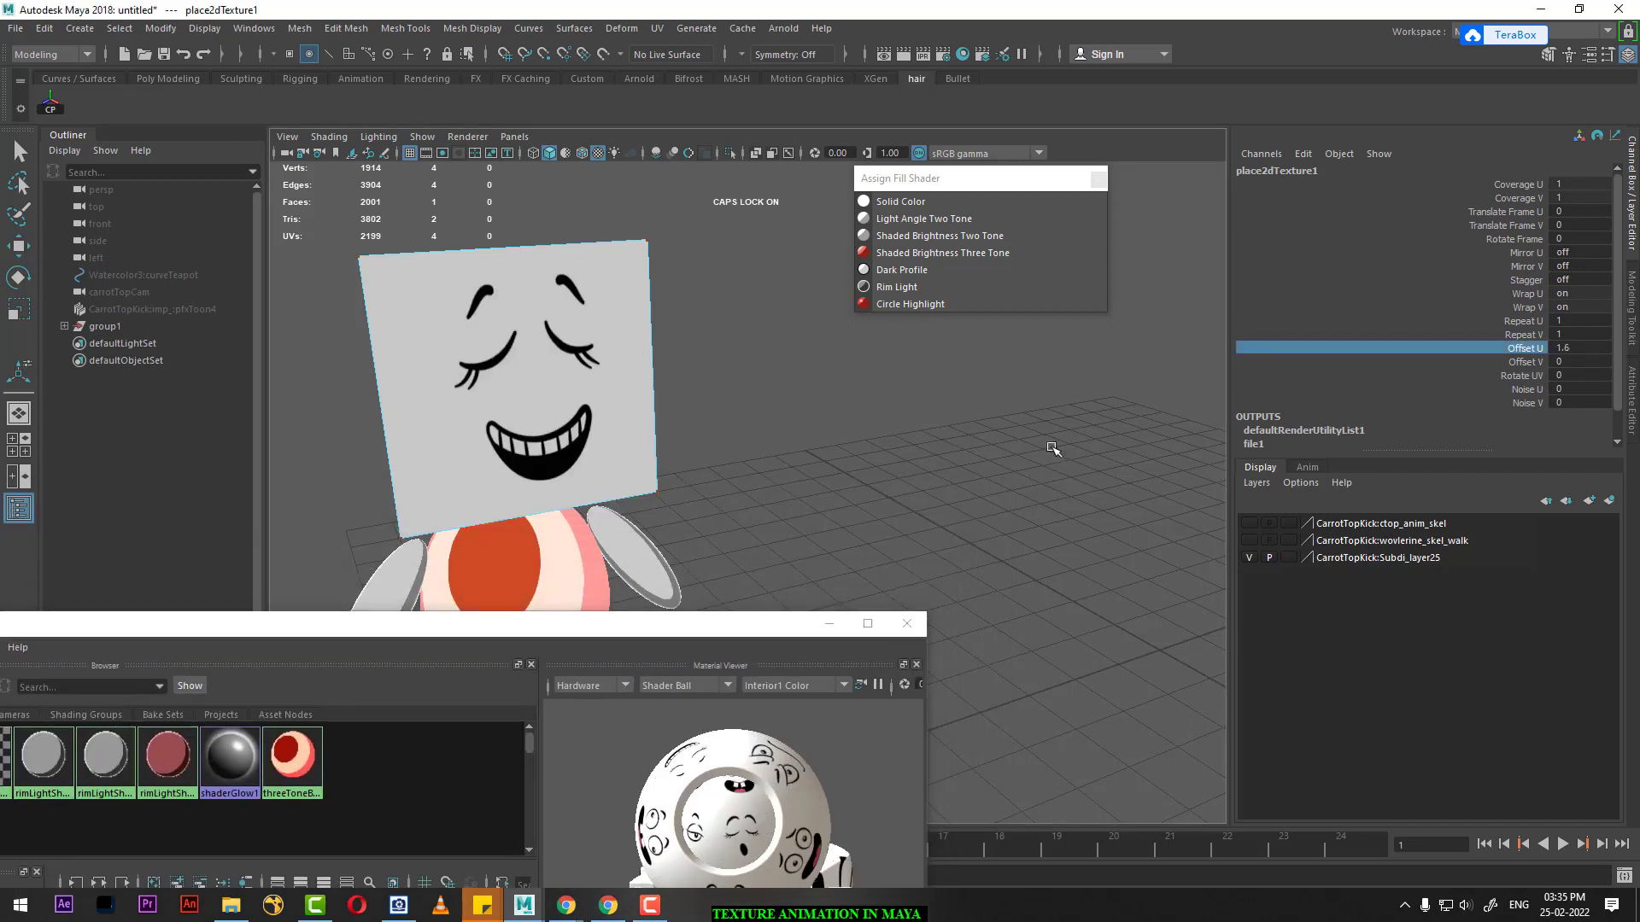
pyautogui.doubleClick(1586, 350)
pyautogui.write('2')
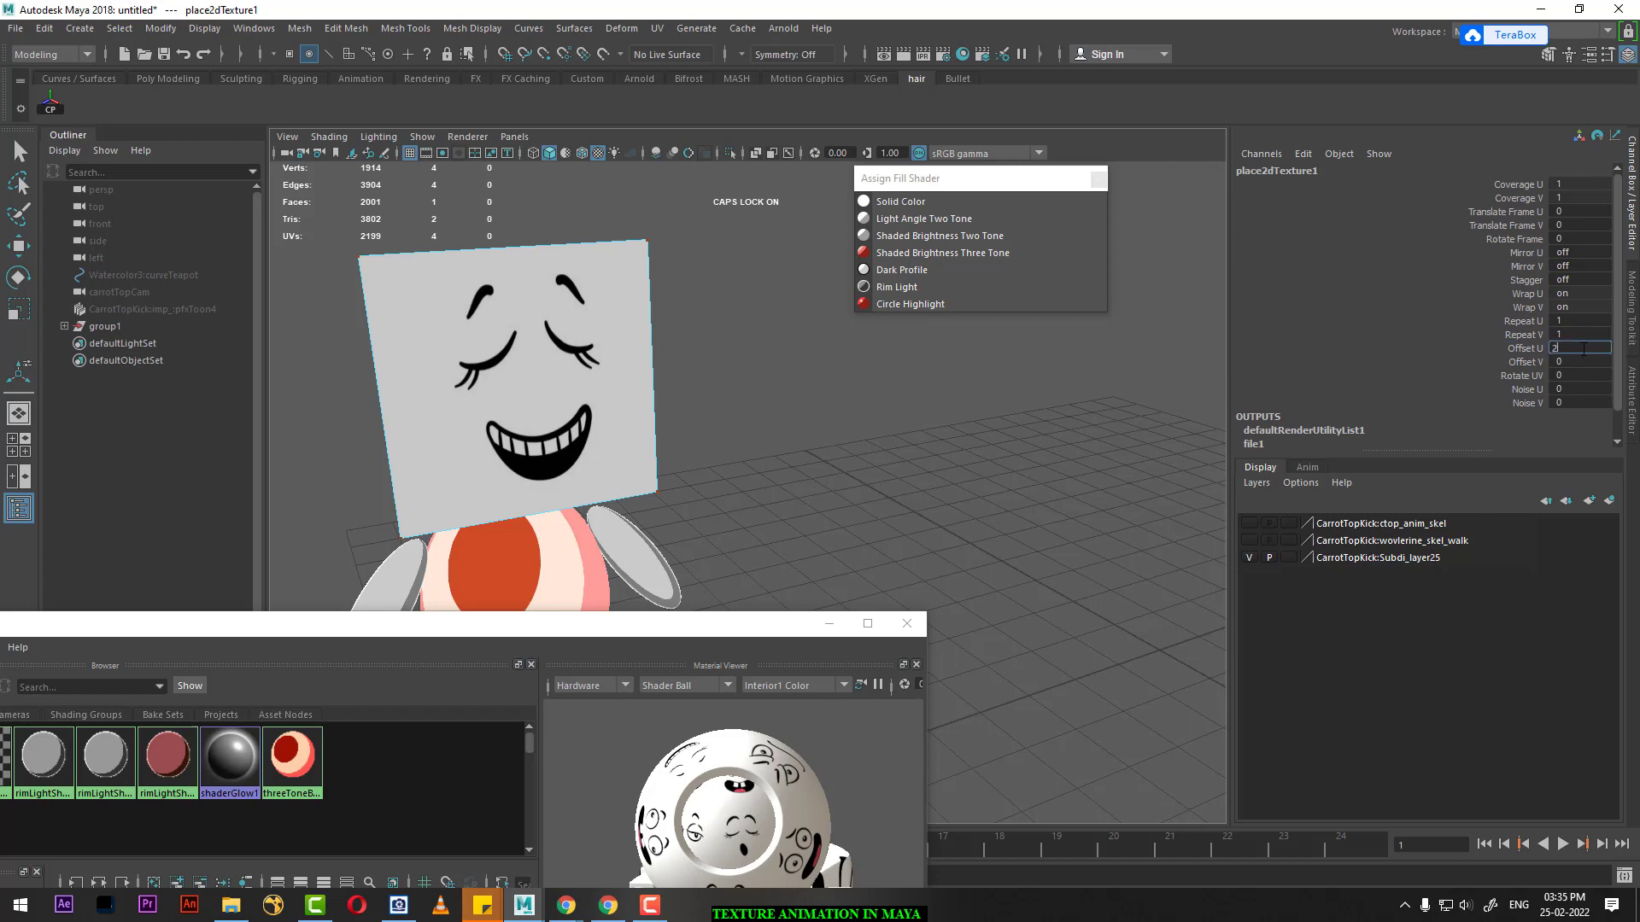
pyautogui.write('4')
pyautogui.press('Return')
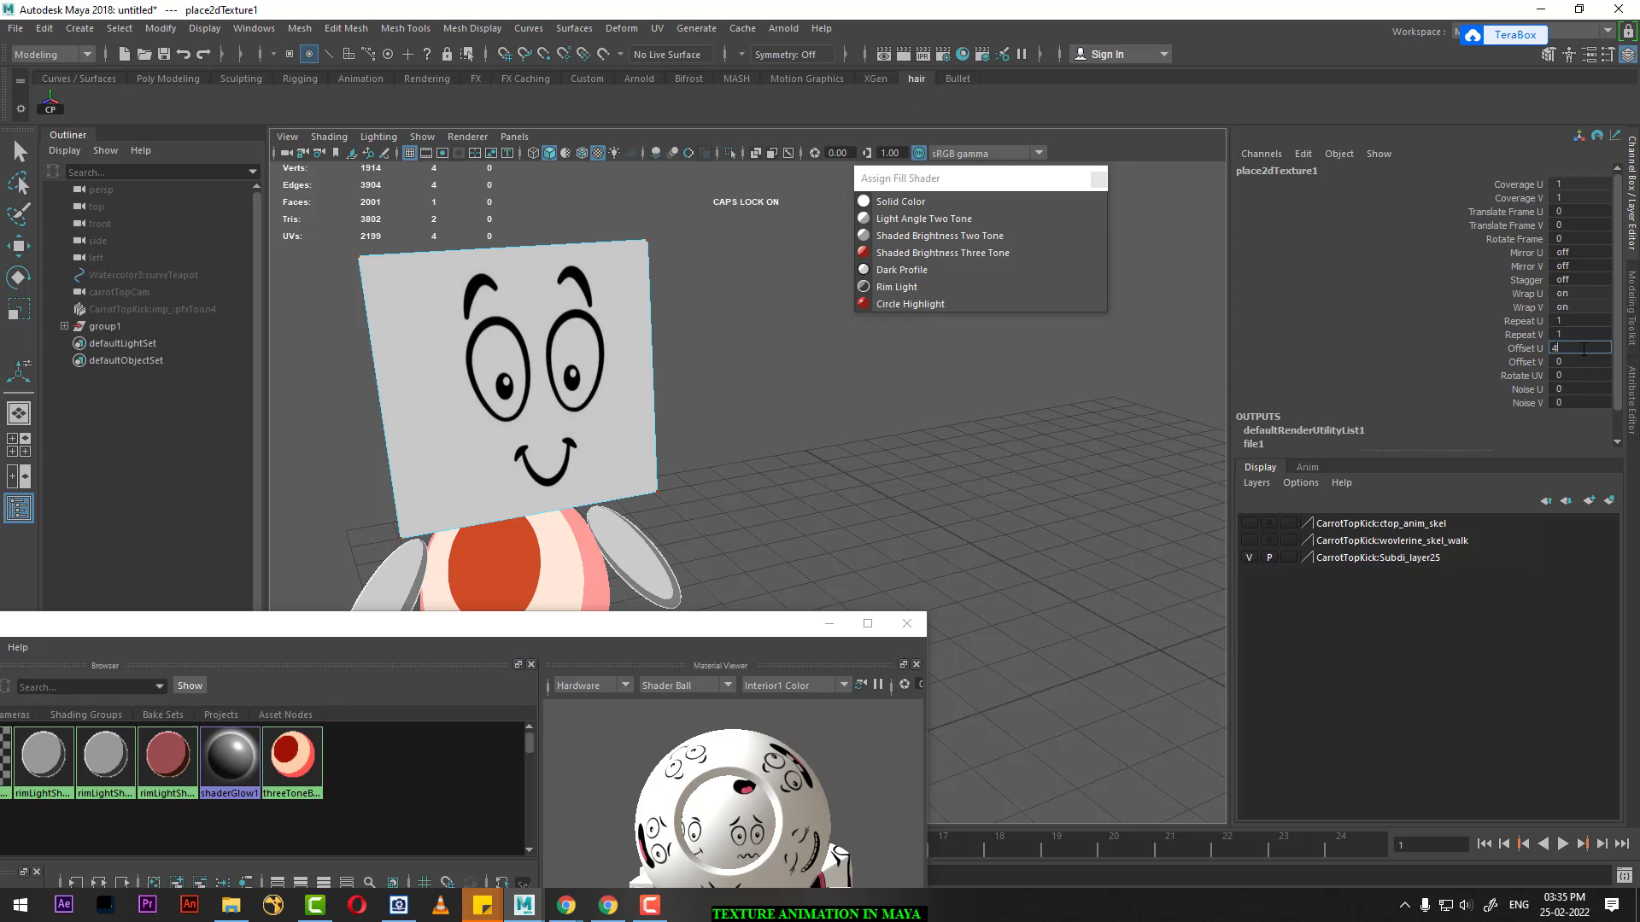
# Step: Preview Offset U values 4 and 4.1, then set Offset U to 5
pyautogui.click(1522, 346)
pyautogui.moveTo(1017, 419); pyautogui.dragTo(1017, 416, button='middle')
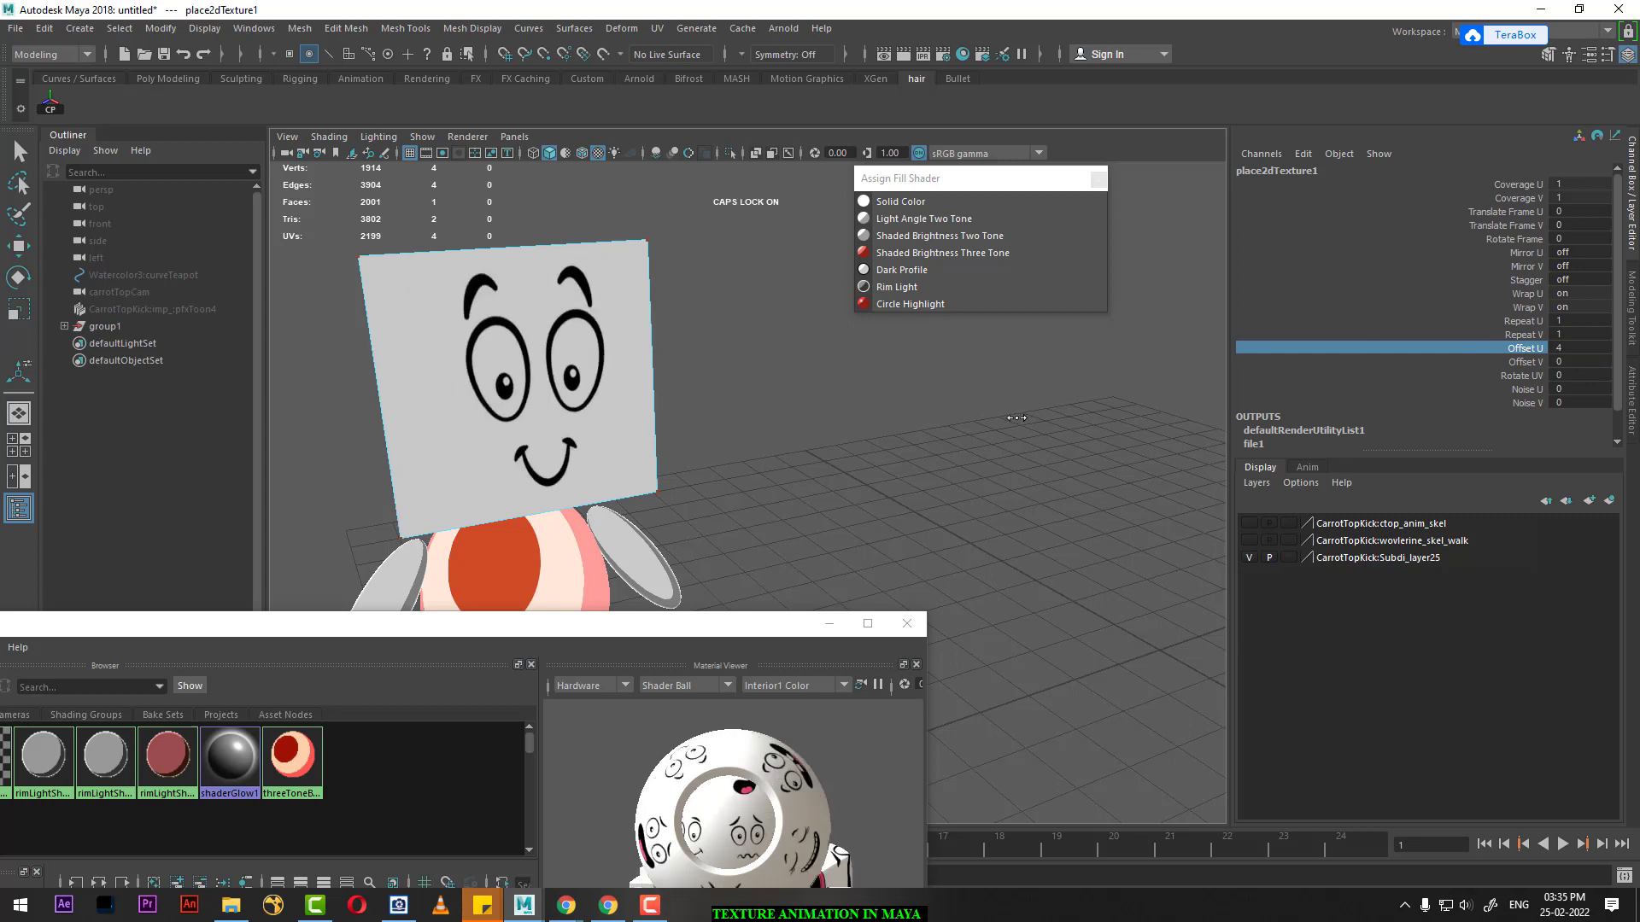
pyautogui.moveTo(1016, 418); pyautogui.dragTo(1017, 419, button='middle')
pyautogui.doubleClick(1578, 349)
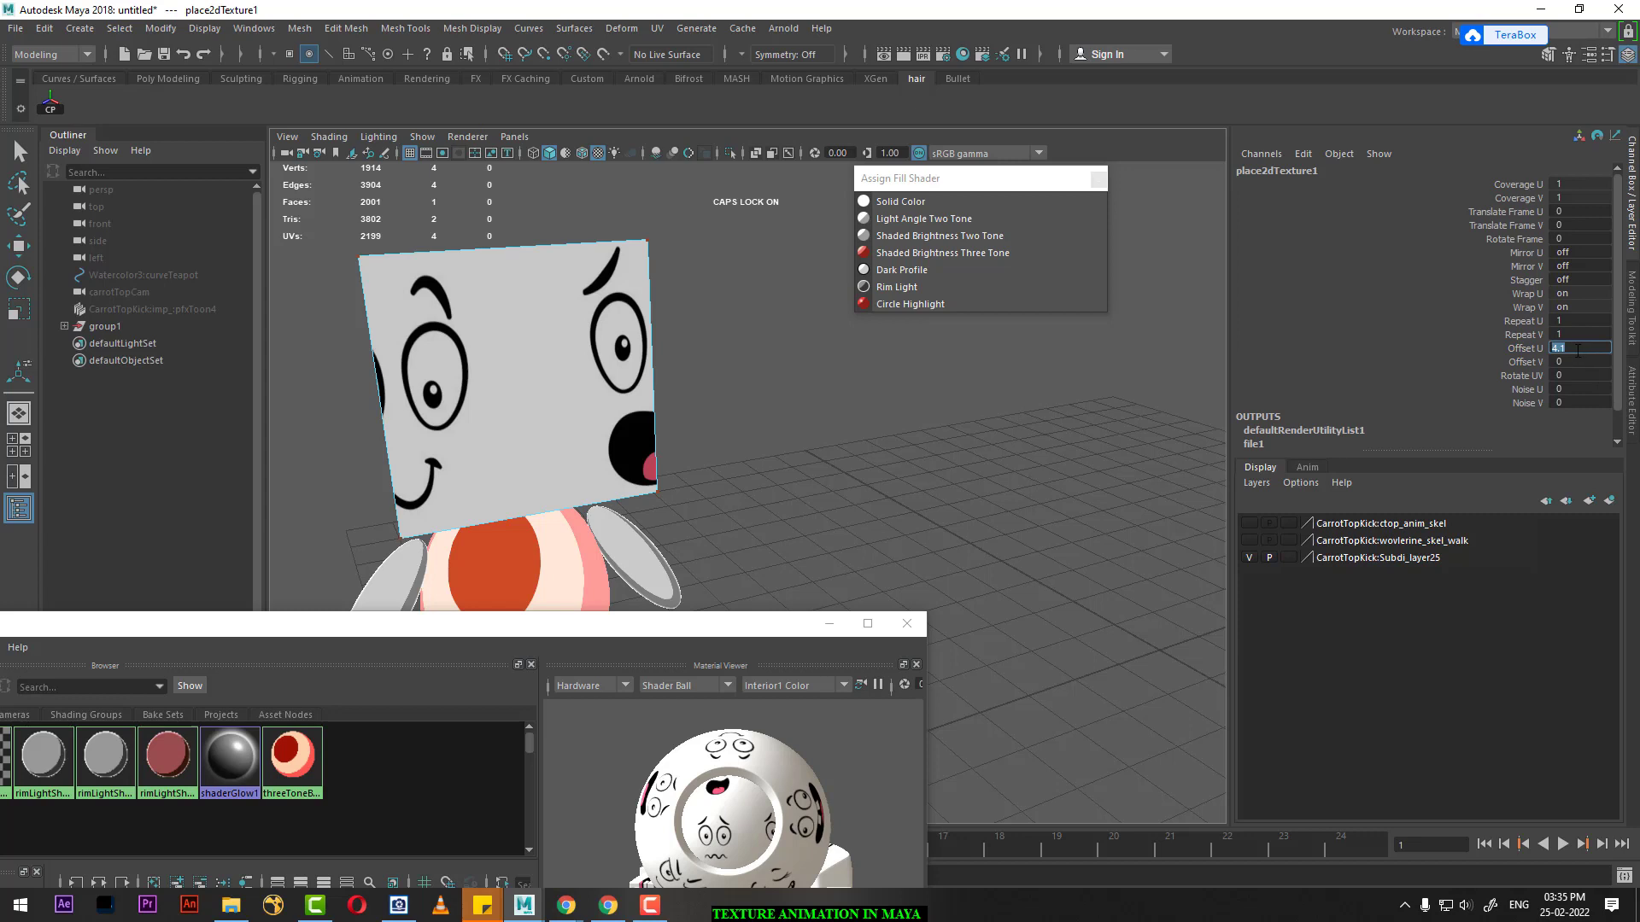
pyautogui.press('Return')
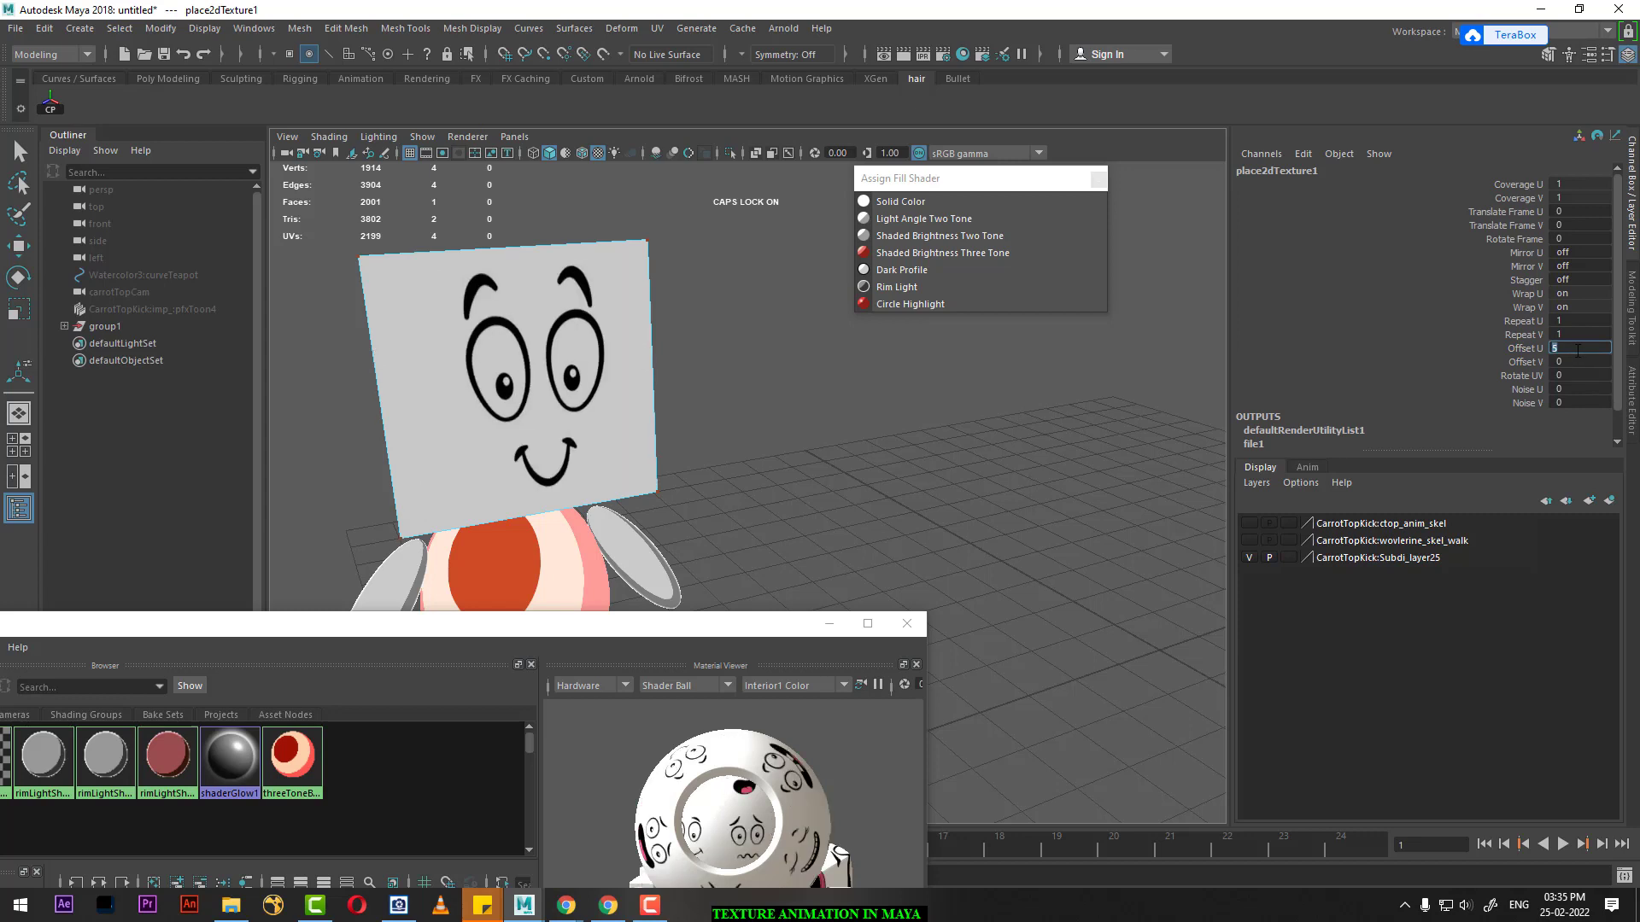
# Step: Preview Offset V at 1.2, reset it to 0, and scrub Offset U to 0.3
pyautogui.click(1533, 362)
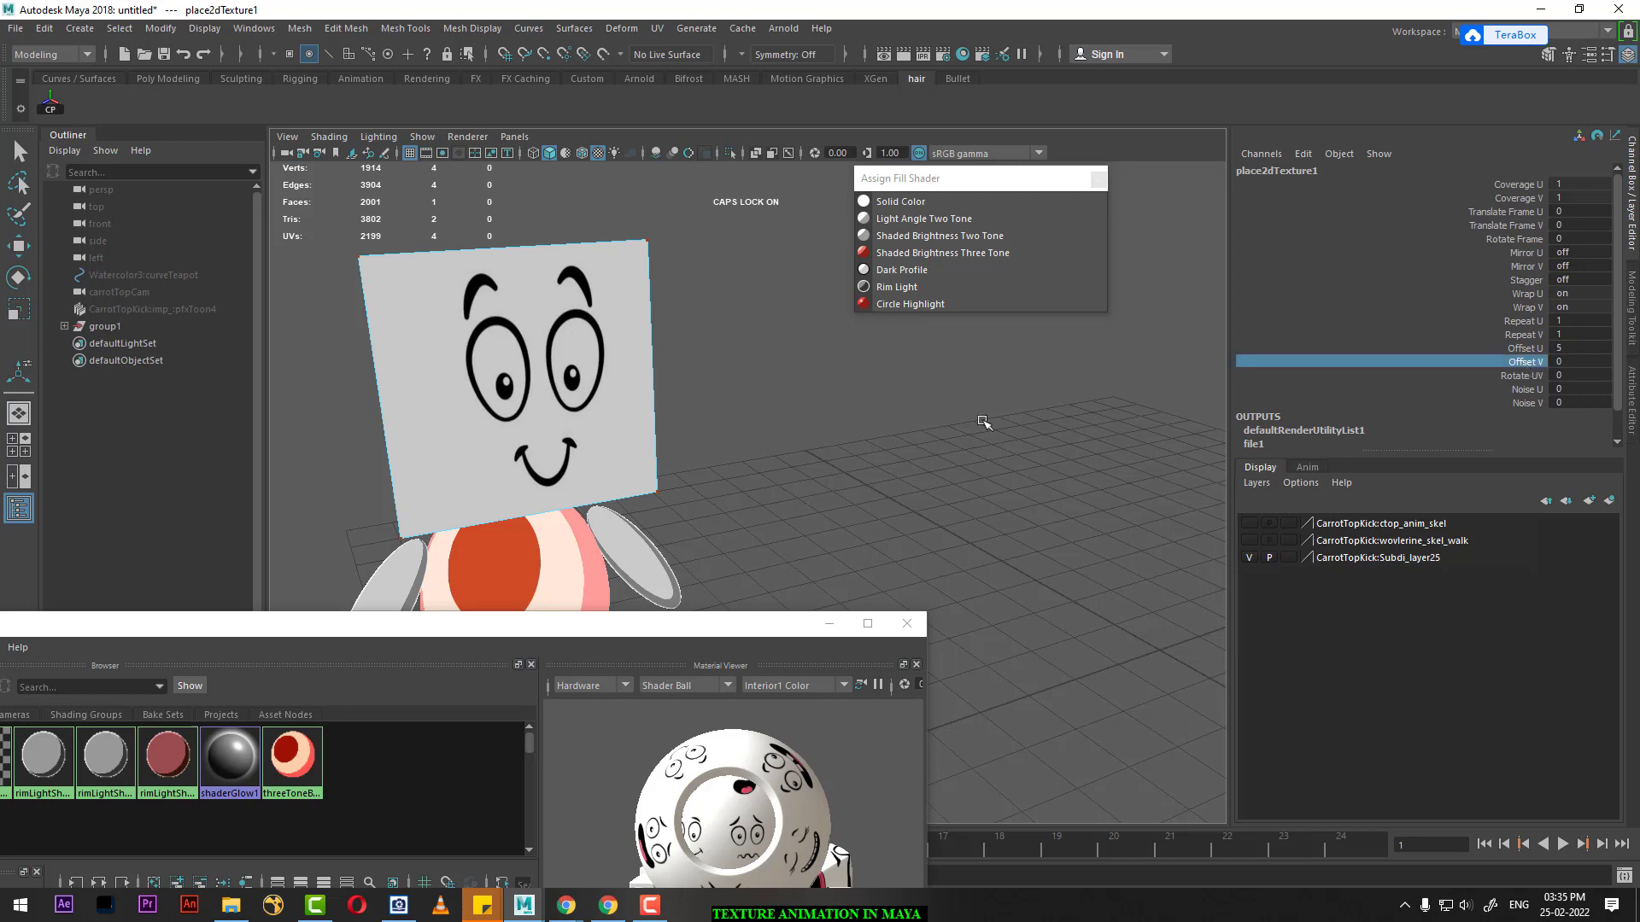
pyautogui.moveTo(982, 421); pyautogui.dragTo(877, 450, button='middle')
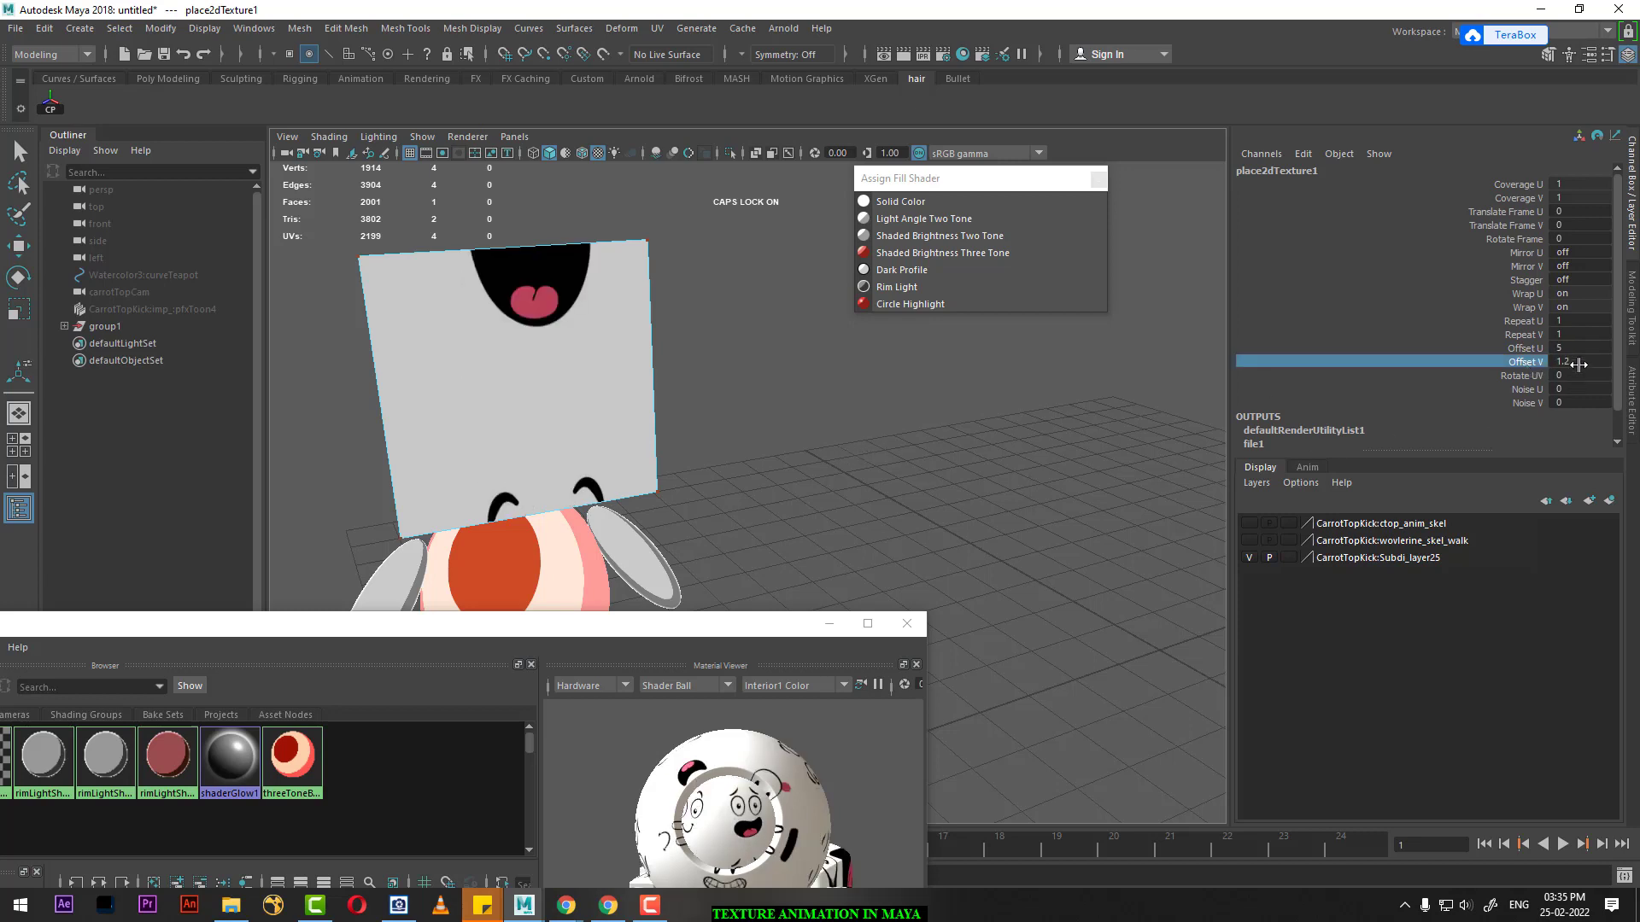
pyautogui.doubleClick(1578, 362)
pyautogui.press('Return')
pyautogui.doubleClick(1576, 348)
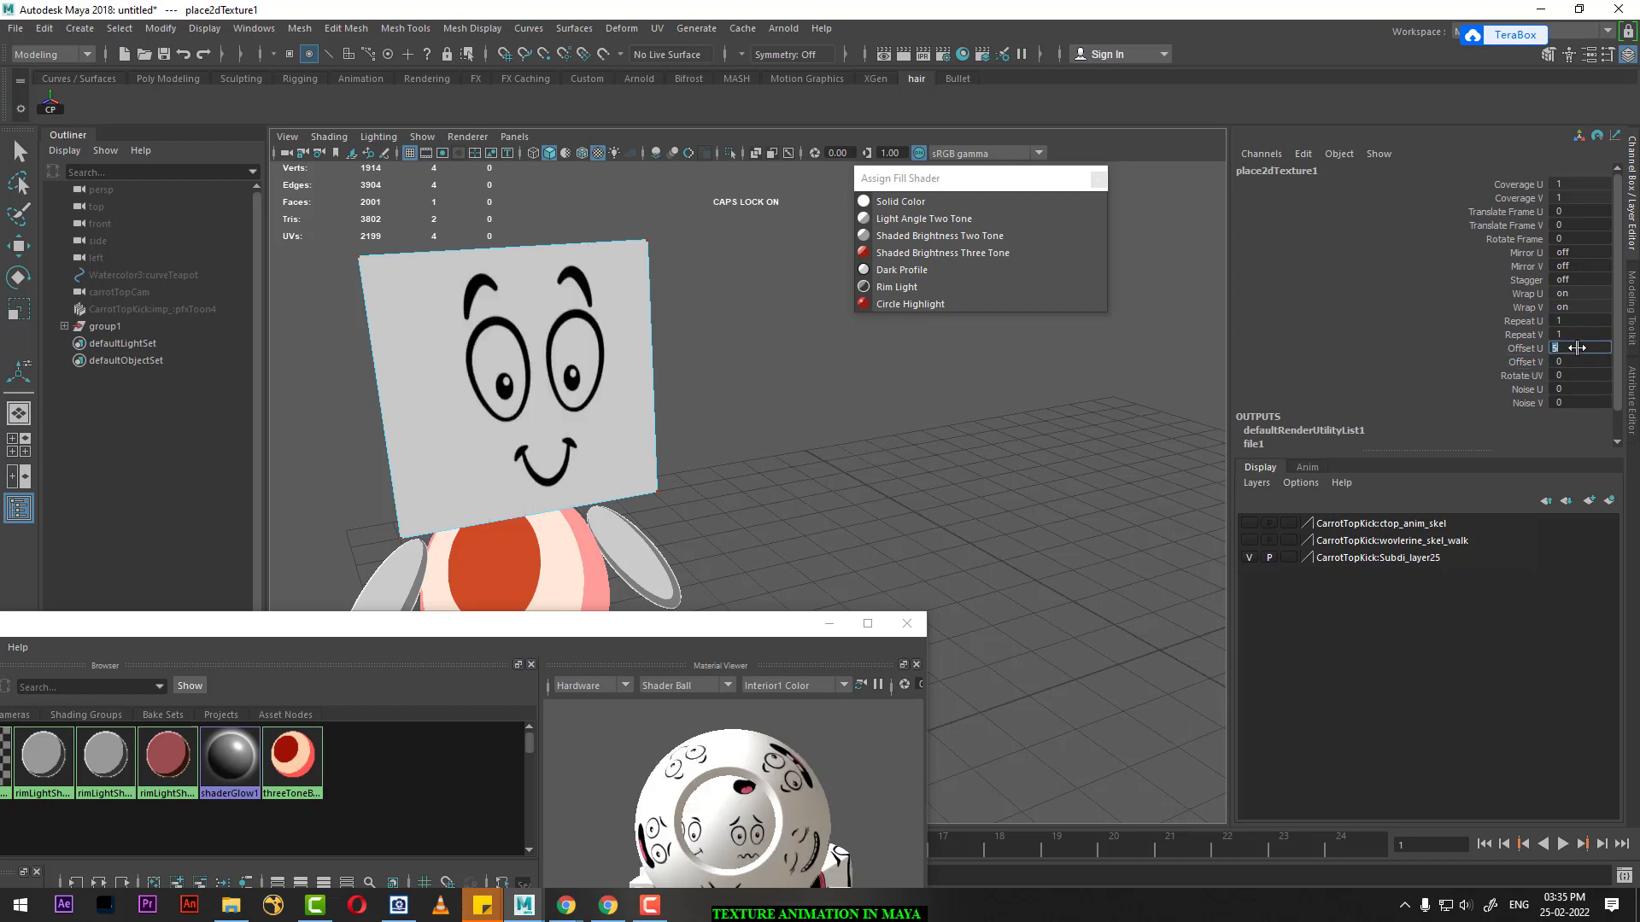
pyautogui.write('0')
pyautogui.click(1515, 349)
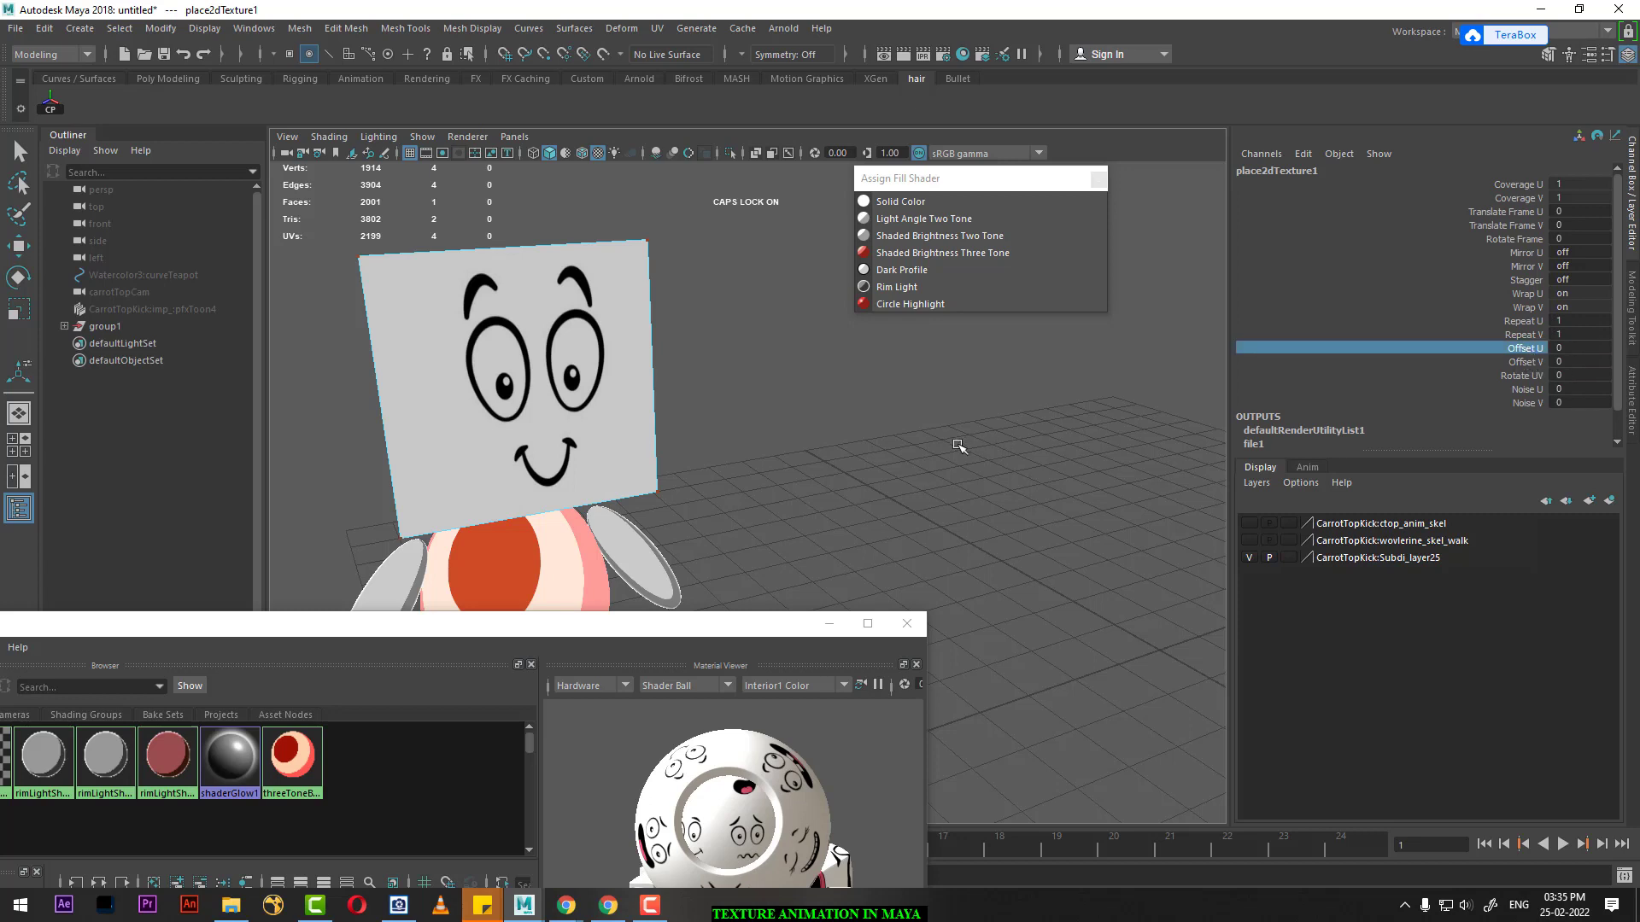
pyautogui.moveTo(958, 444); pyautogui.dragTo(960, 444, button='middle')
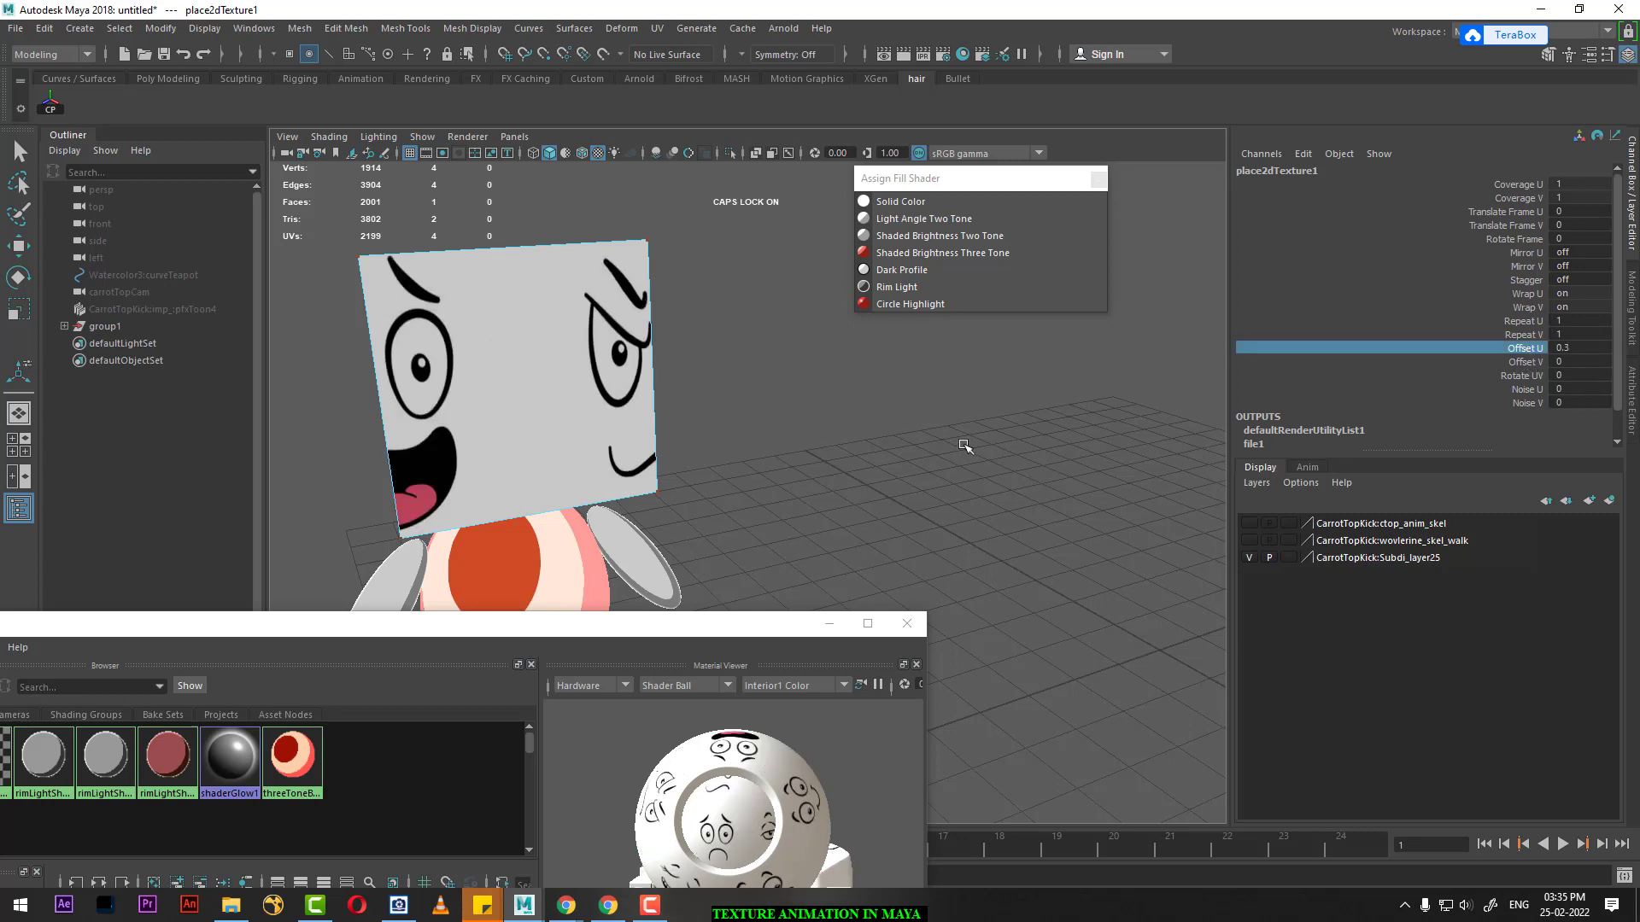
# Step: Step Offset U through 0.2 (scared), 0.4 (angry), 0.5 (laughing), then reset it to 0
pyautogui.doubleClick(1563, 349)
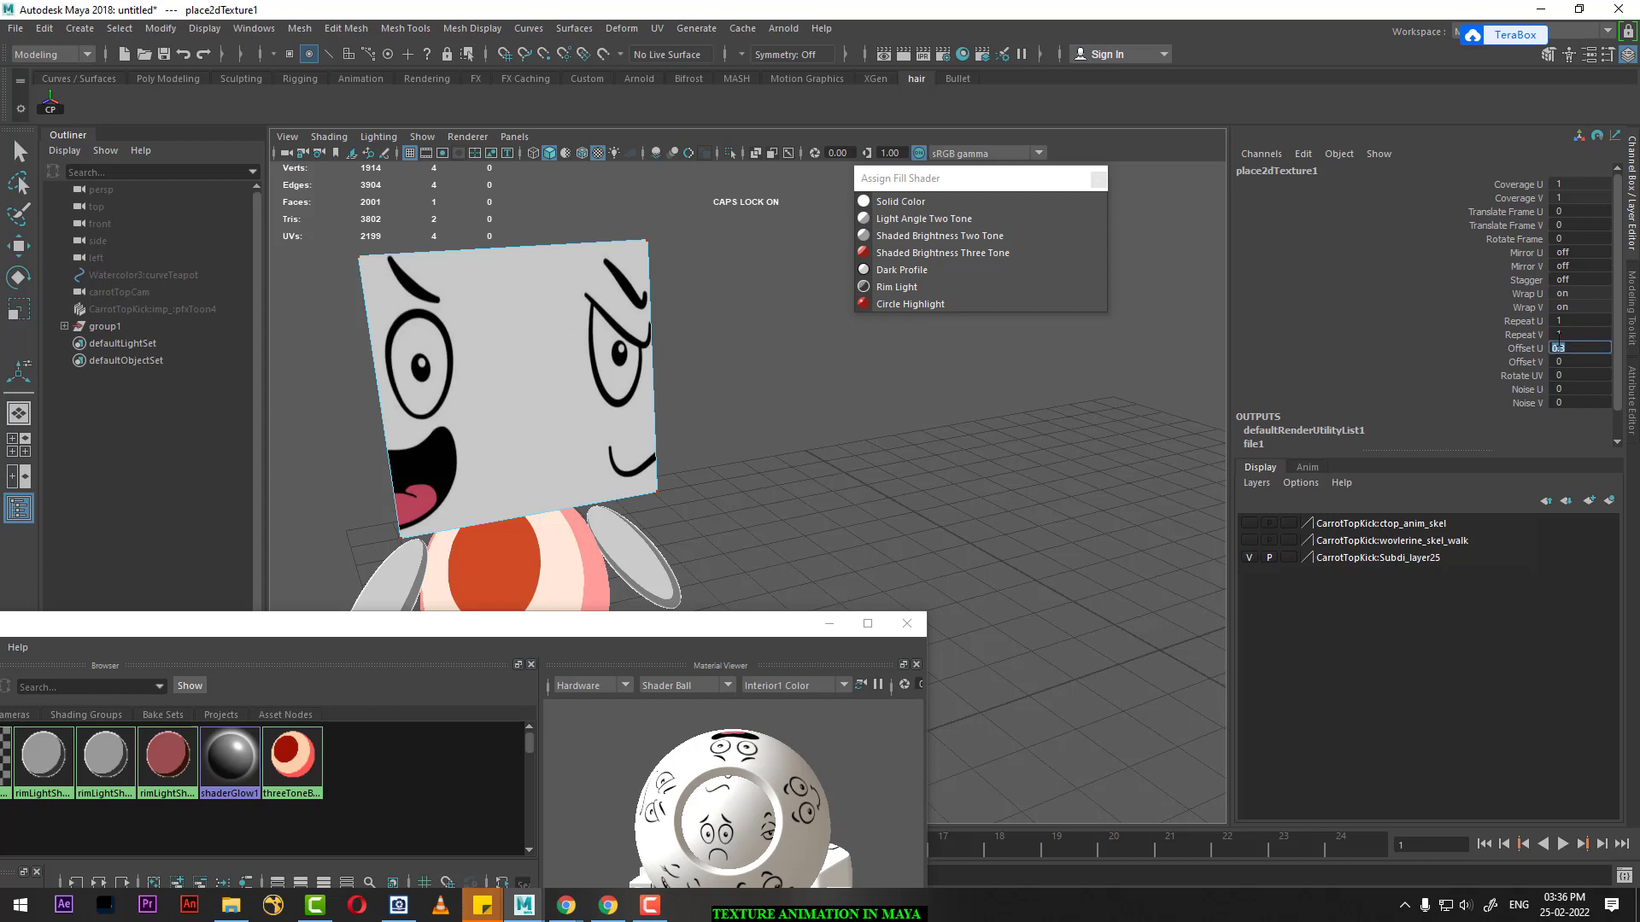
pyautogui.write('0.2')
pyautogui.press('Return')
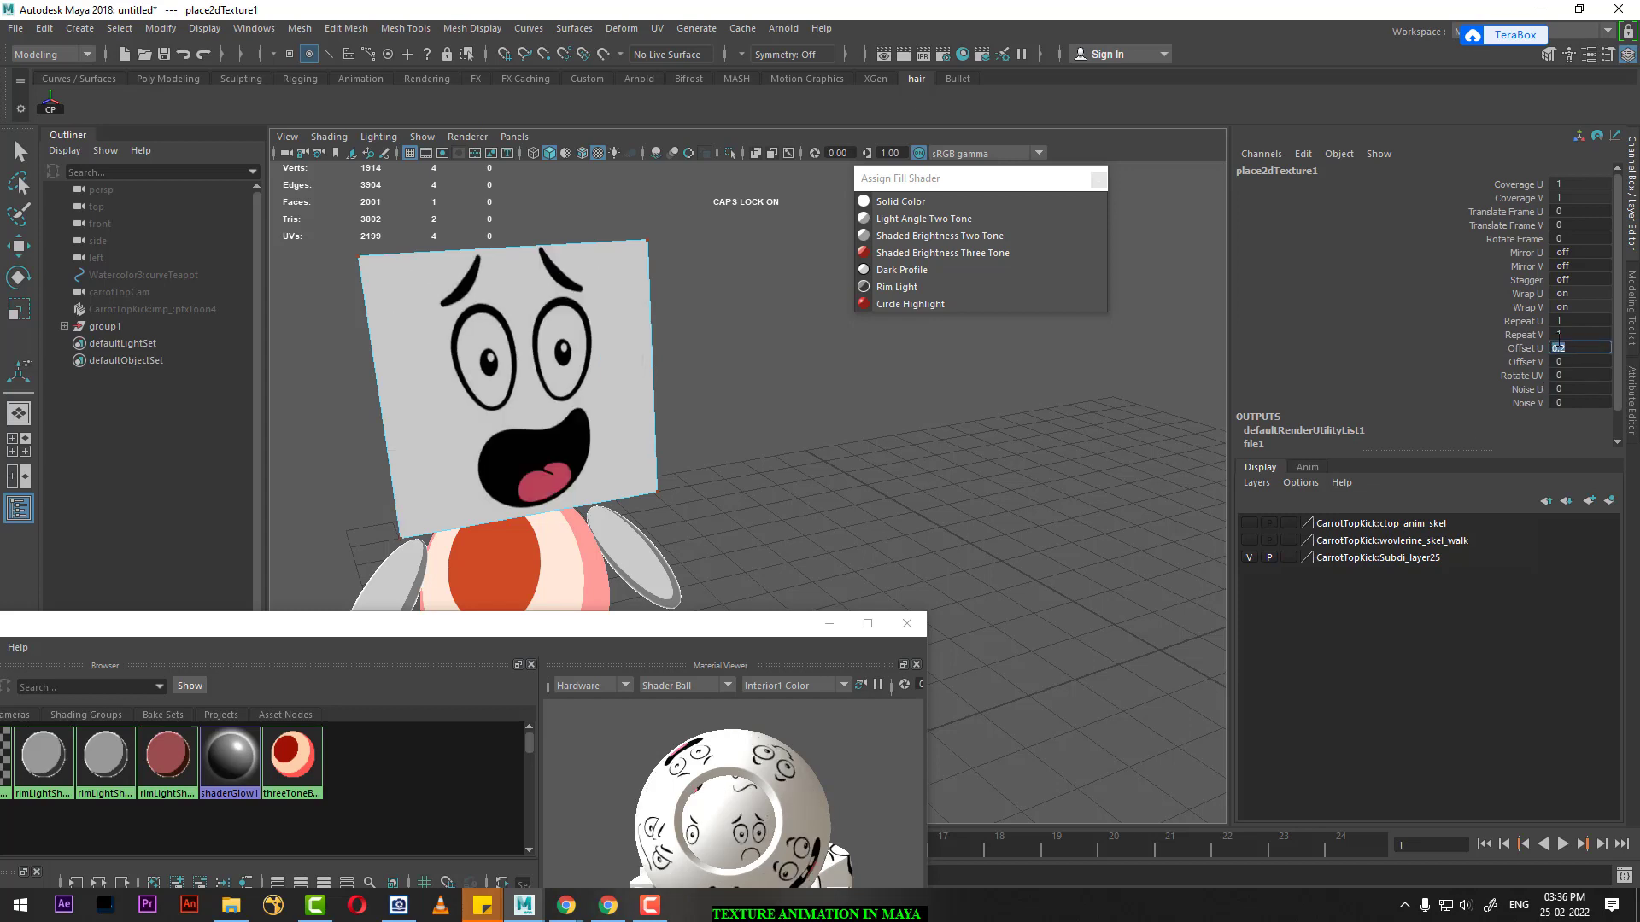
pyautogui.press('BackSpace')
pyautogui.write('0.4')
pyautogui.press('Return')
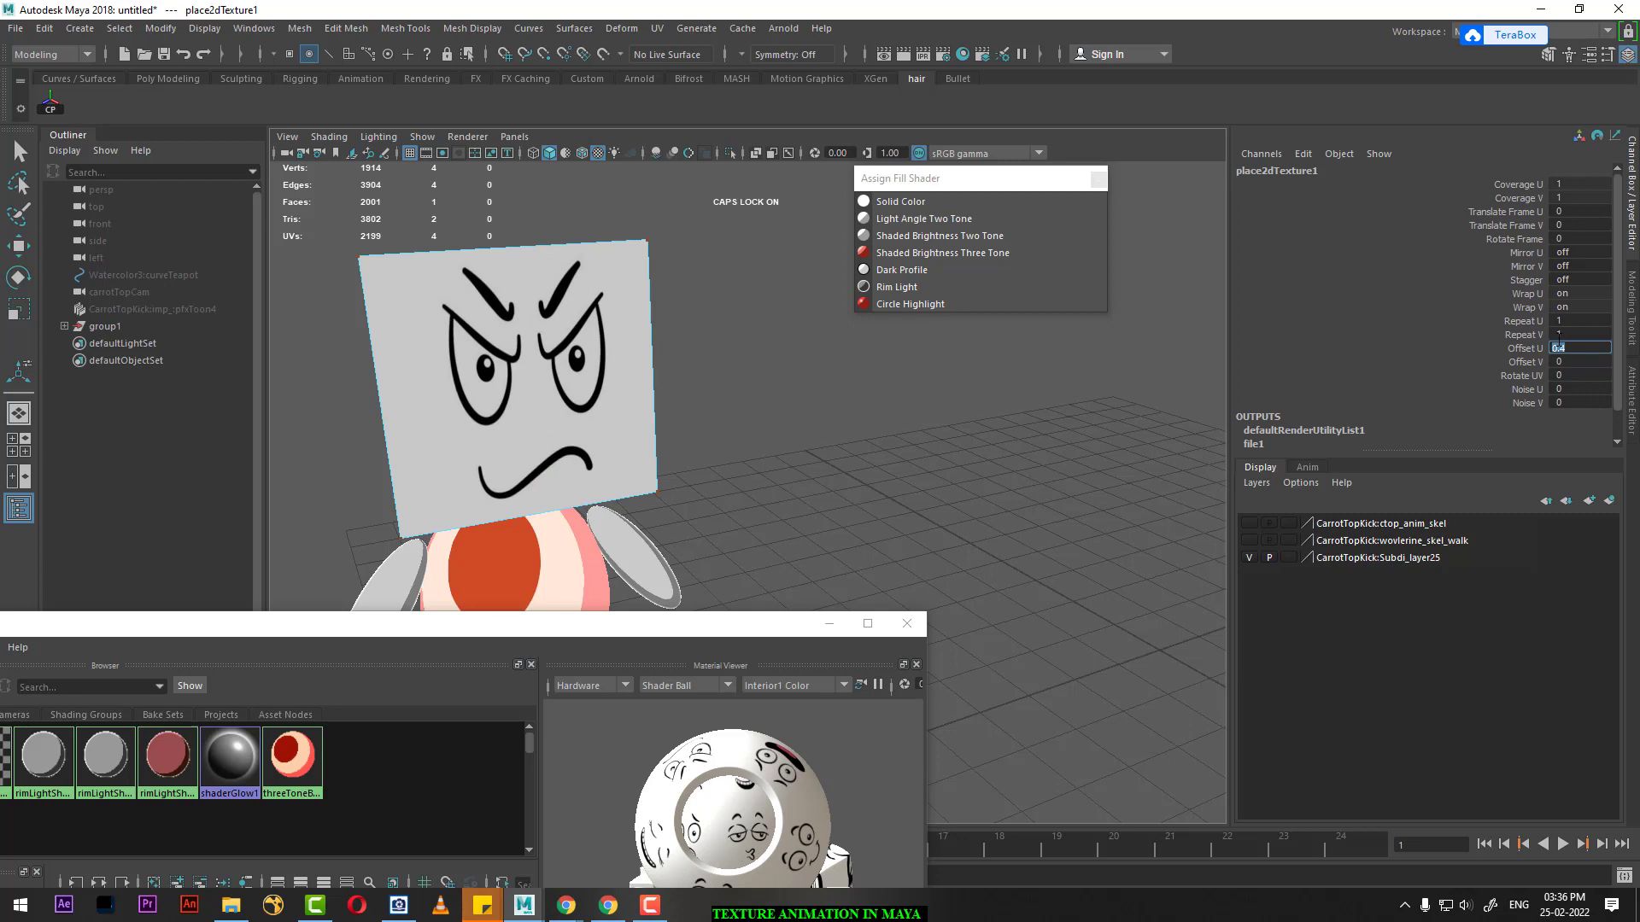
pyautogui.press('BackSpace')
pyautogui.write('0.5')
pyautogui.press('Return')
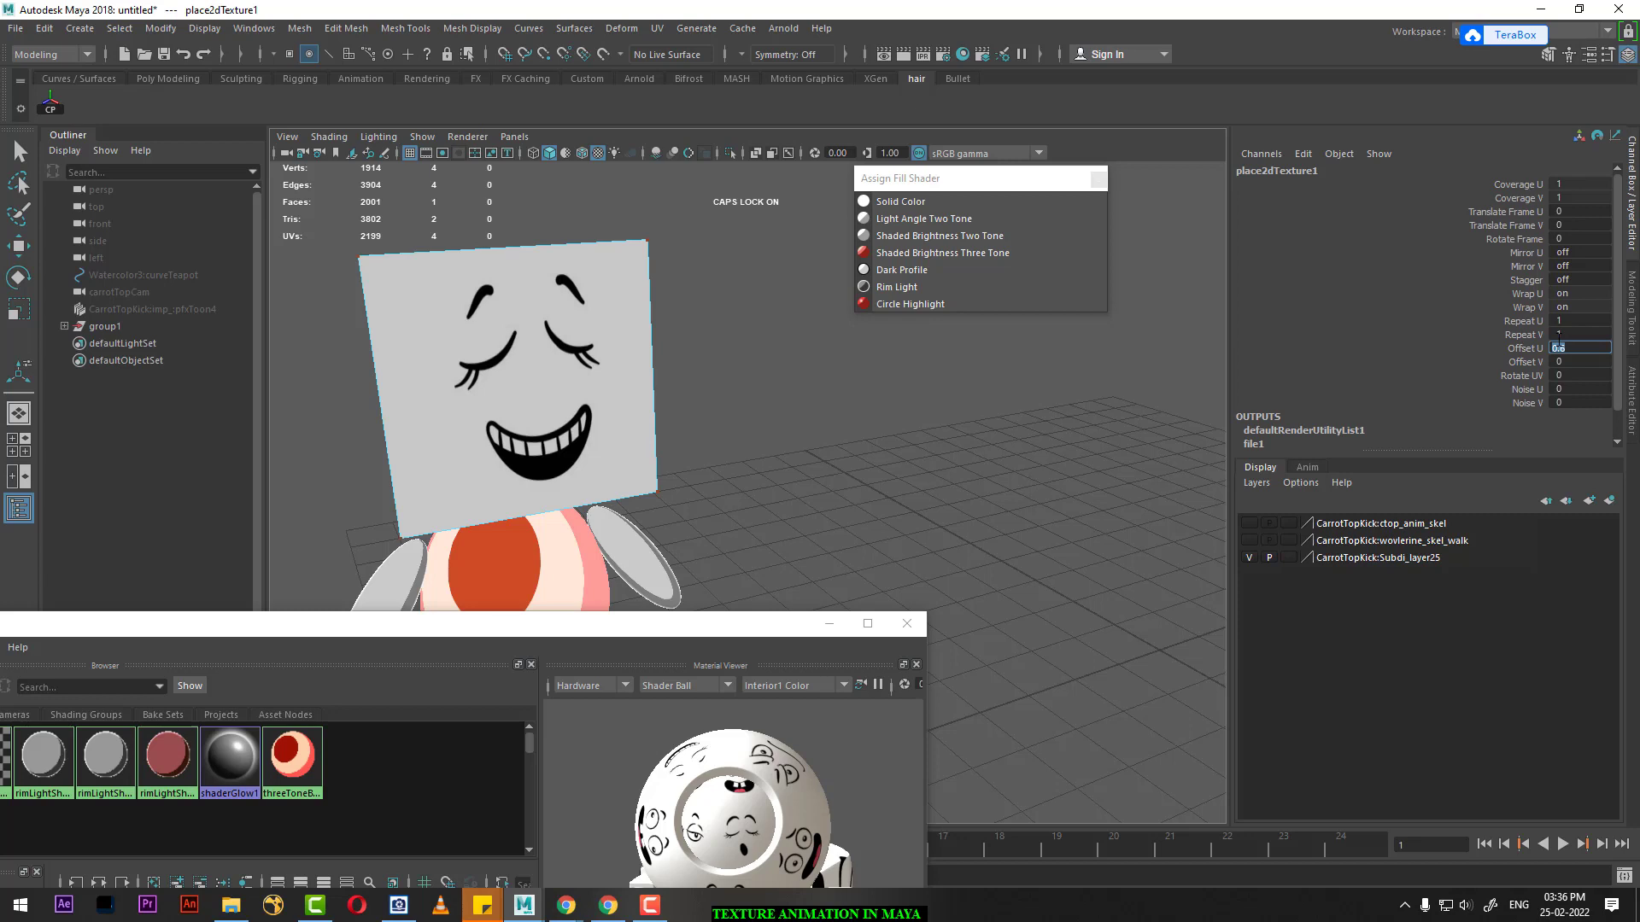
pyautogui.write('0')
pyautogui.press('Return')
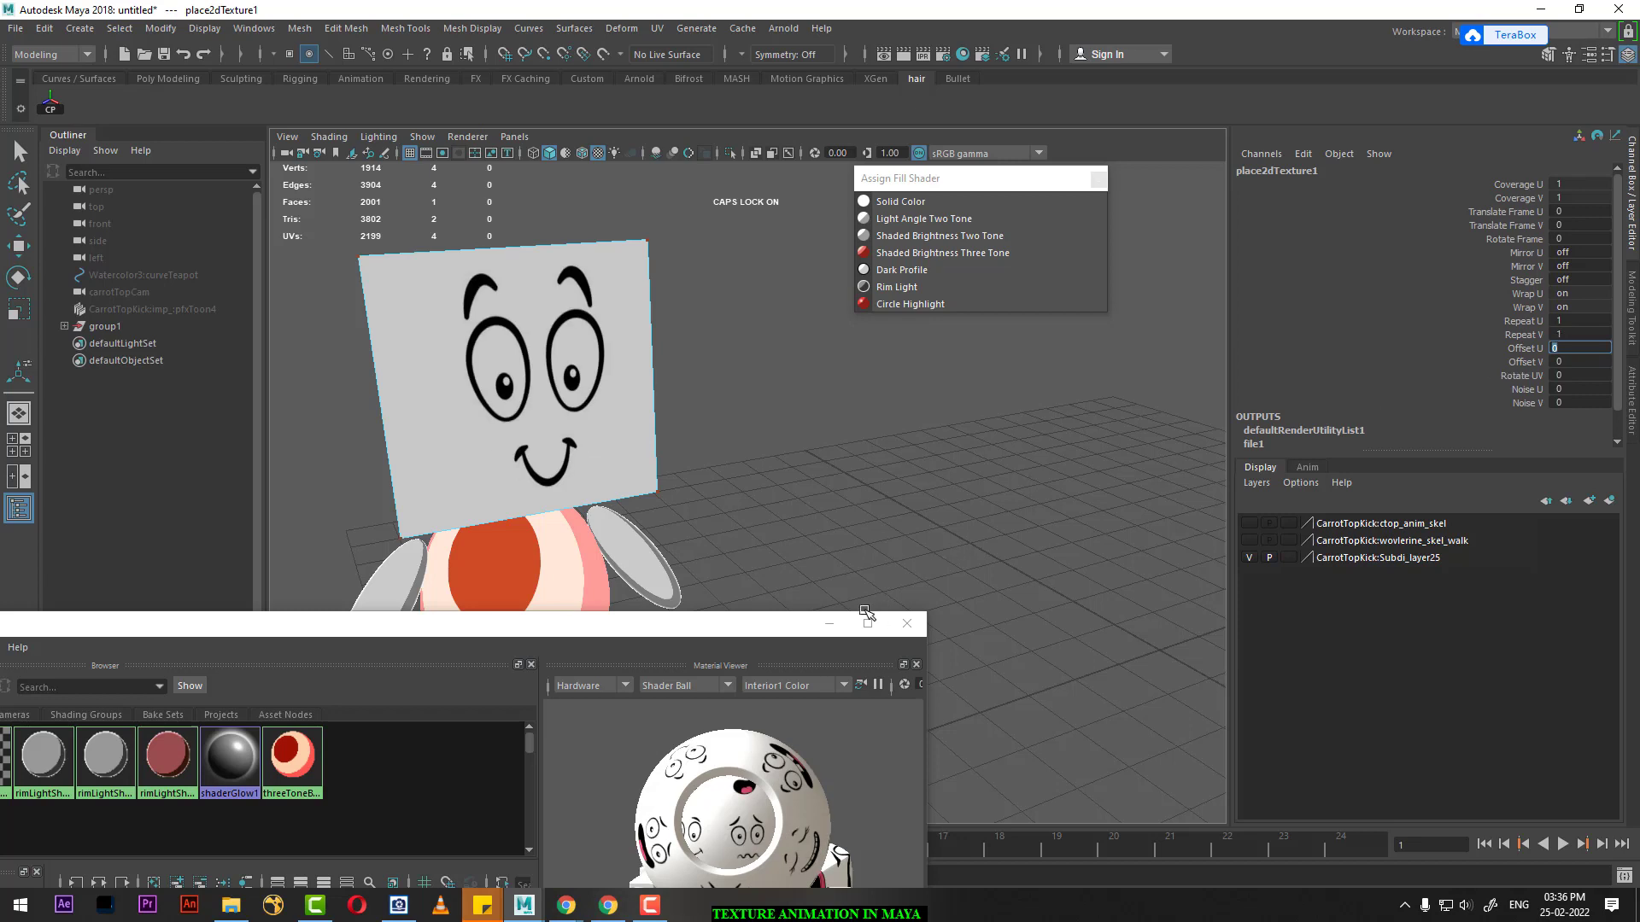
# Step: Select the face plane and delete its construction history via Edit > Delete by Type
pyautogui.click(823, 622)
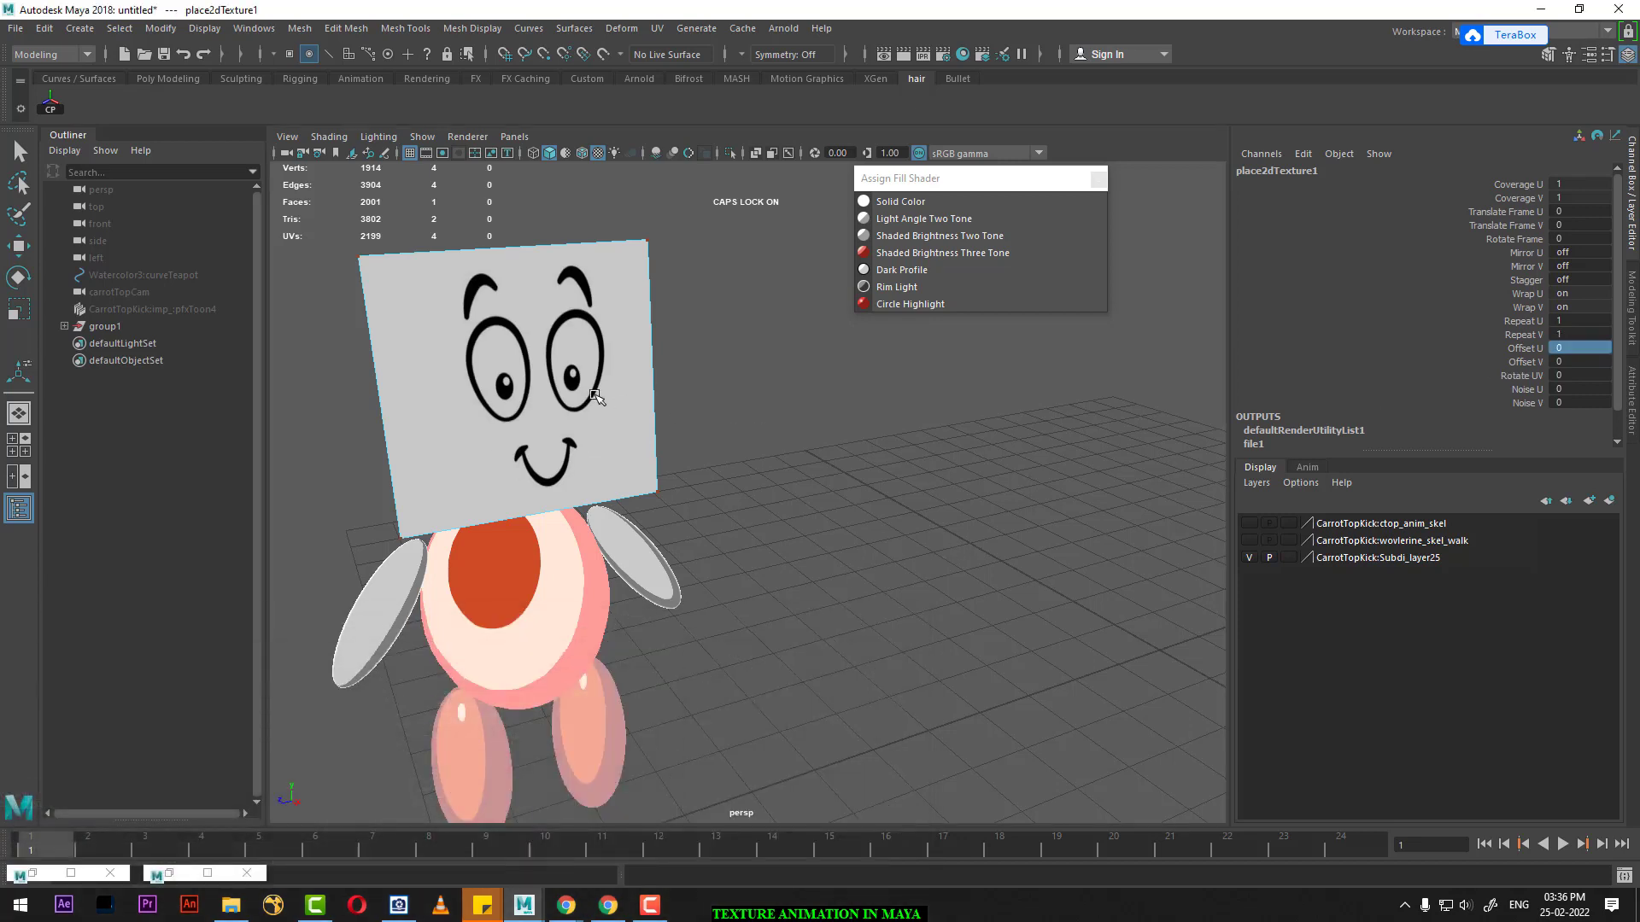
pyautogui.moveTo(547, 359); pyautogui.dragTo(598, 316, button='right')
pyautogui.press('w')
pyautogui.keyDown('alt'); pyautogui.moveTo(698, 344); pyautogui.dragTo(733, 522); pyautogui.keyUp('alt')
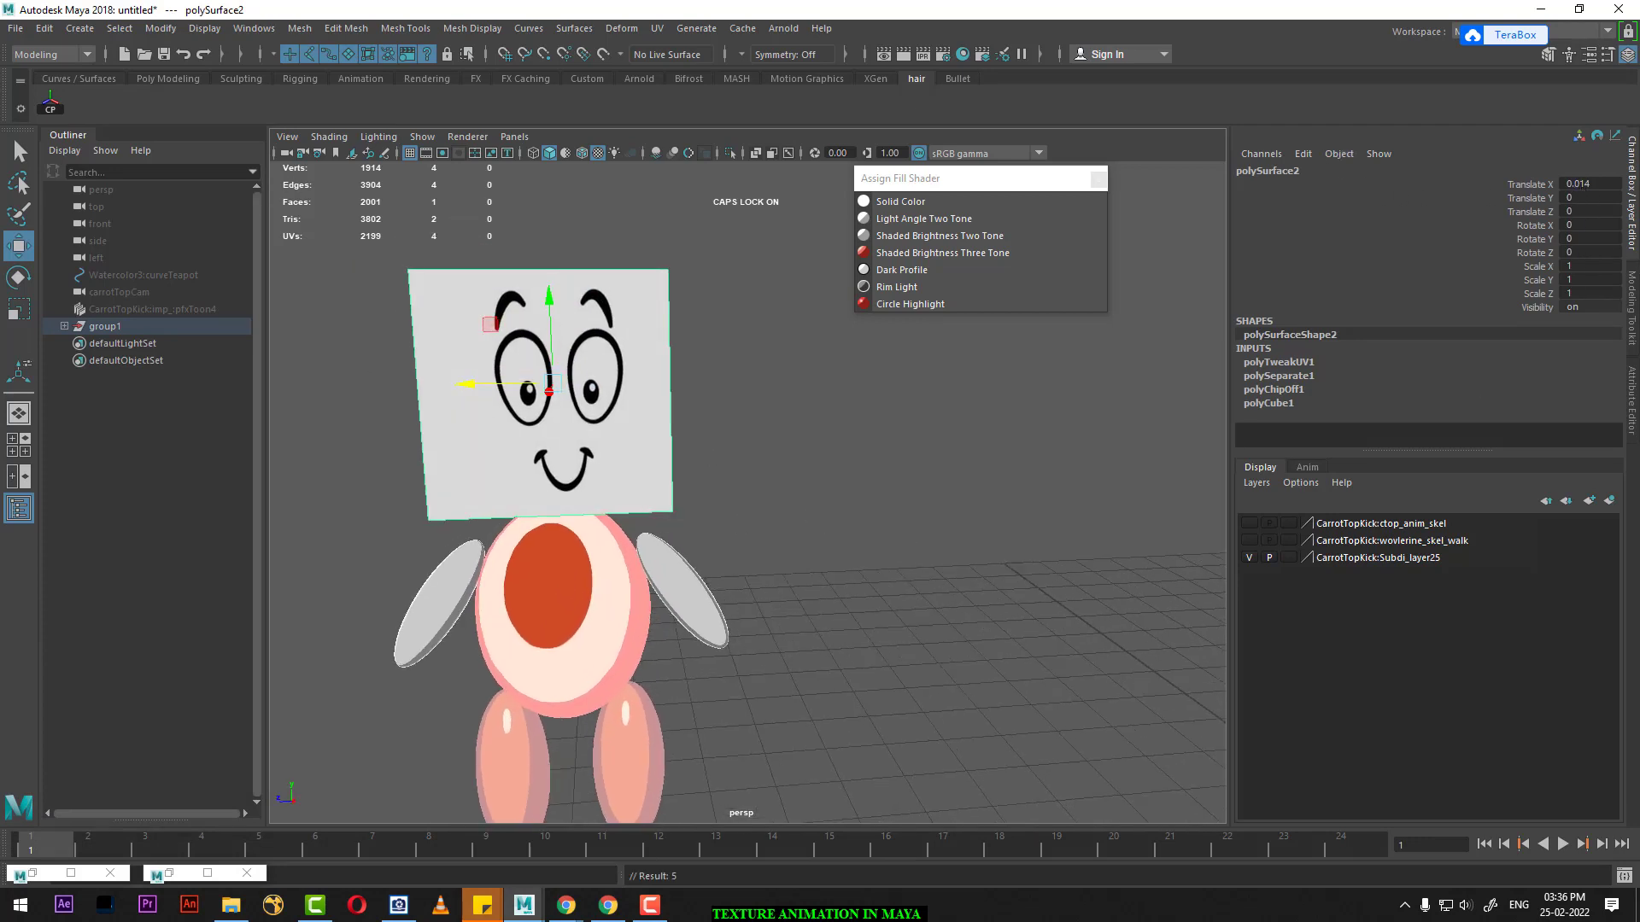
pyautogui.click(43, 28)
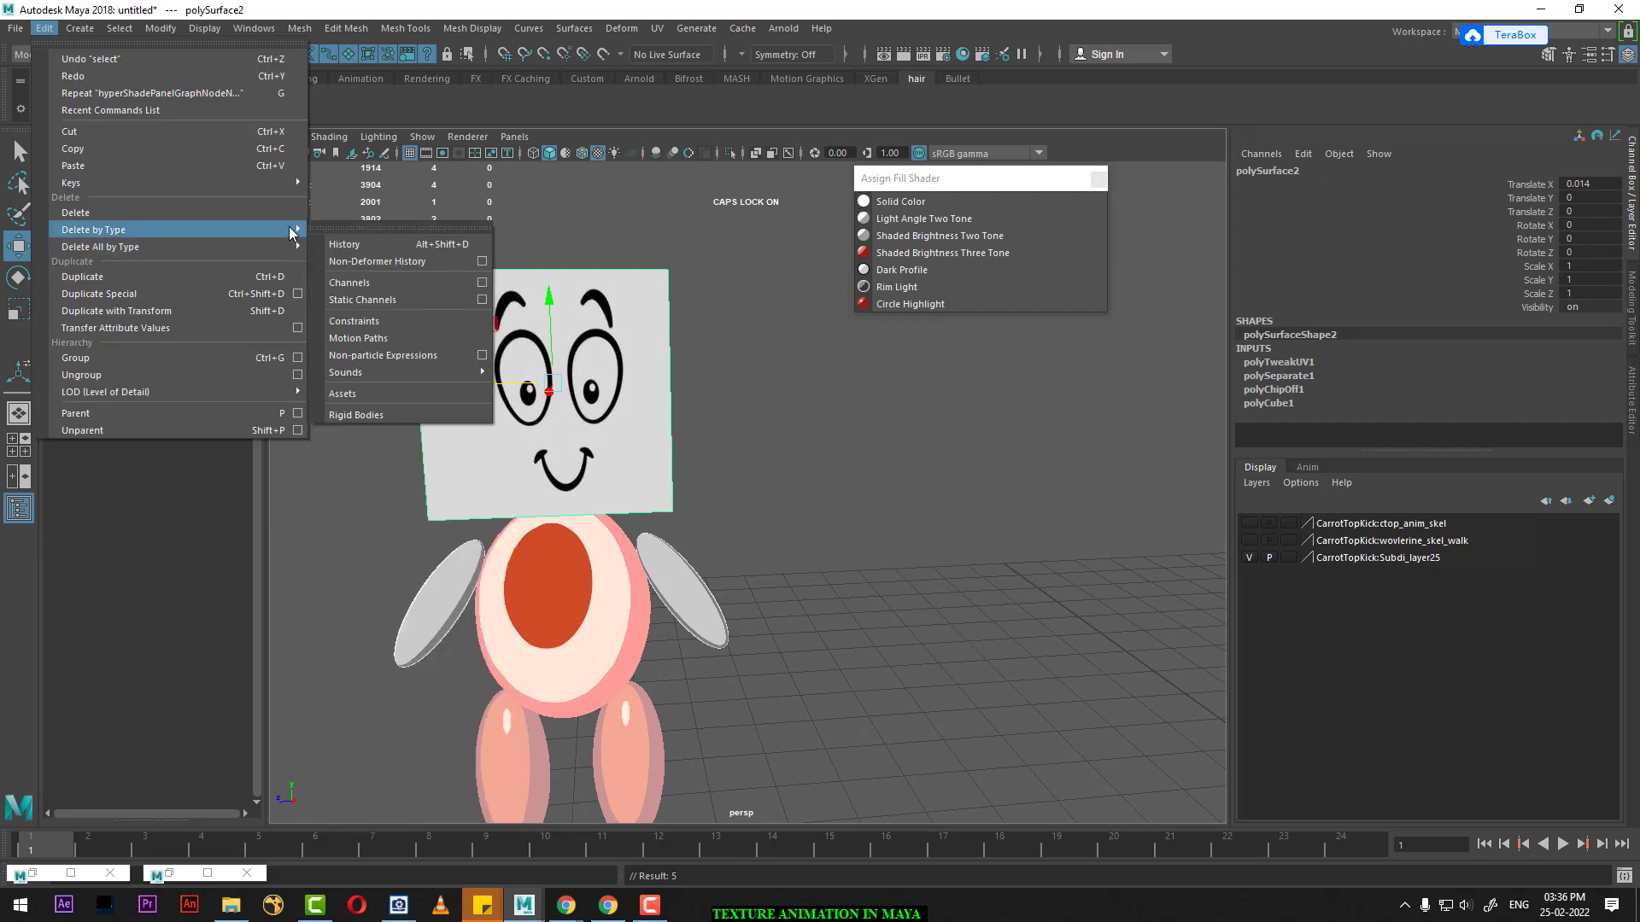
pyautogui.click(393, 251)
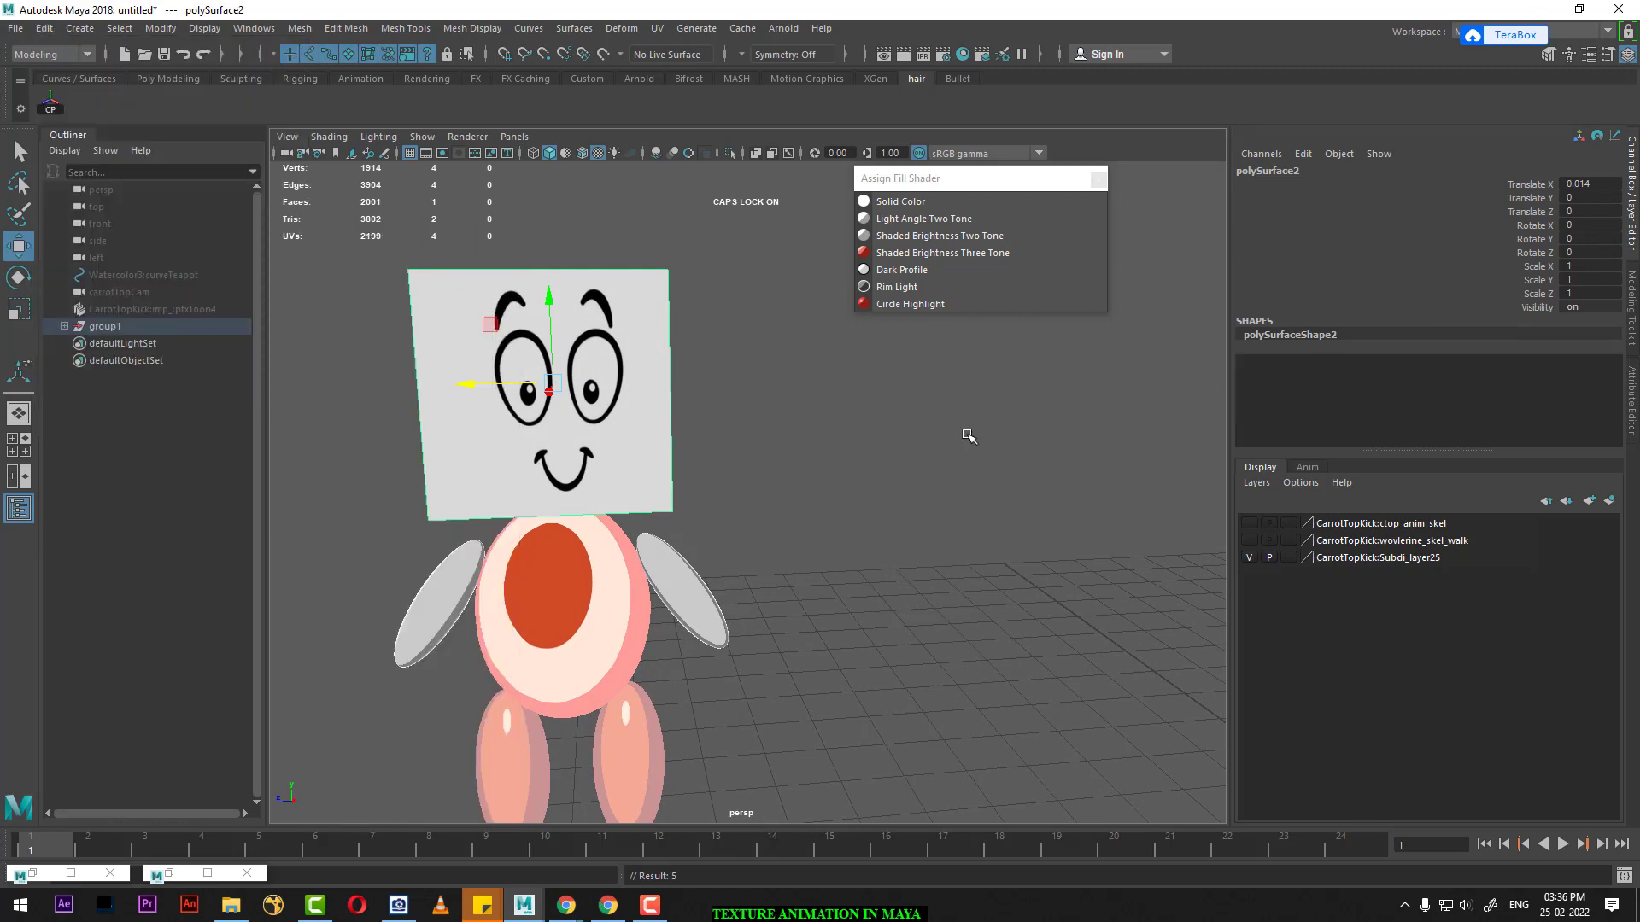
# Step: Freeze all of the face plane's transforms from the Channel Box so Translate reads 0
pyautogui.click(1584, 185)
pyautogui.moveTo(1584, 185); pyautogui.dragTo(1584, 308)
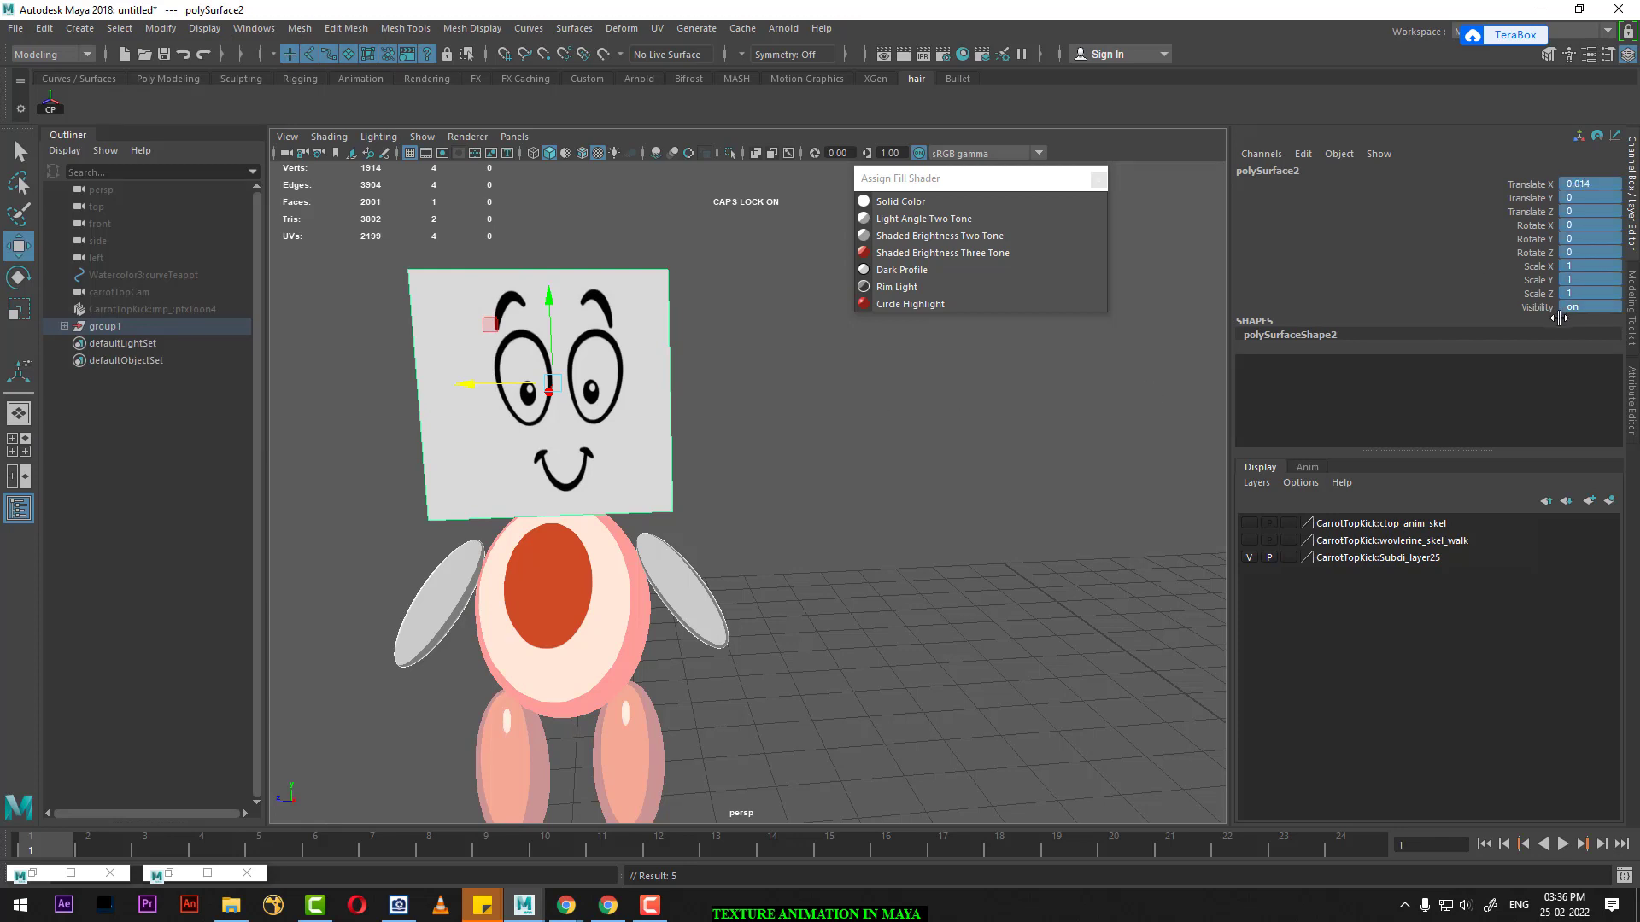
pyautogui.rightClick(1480, 259)
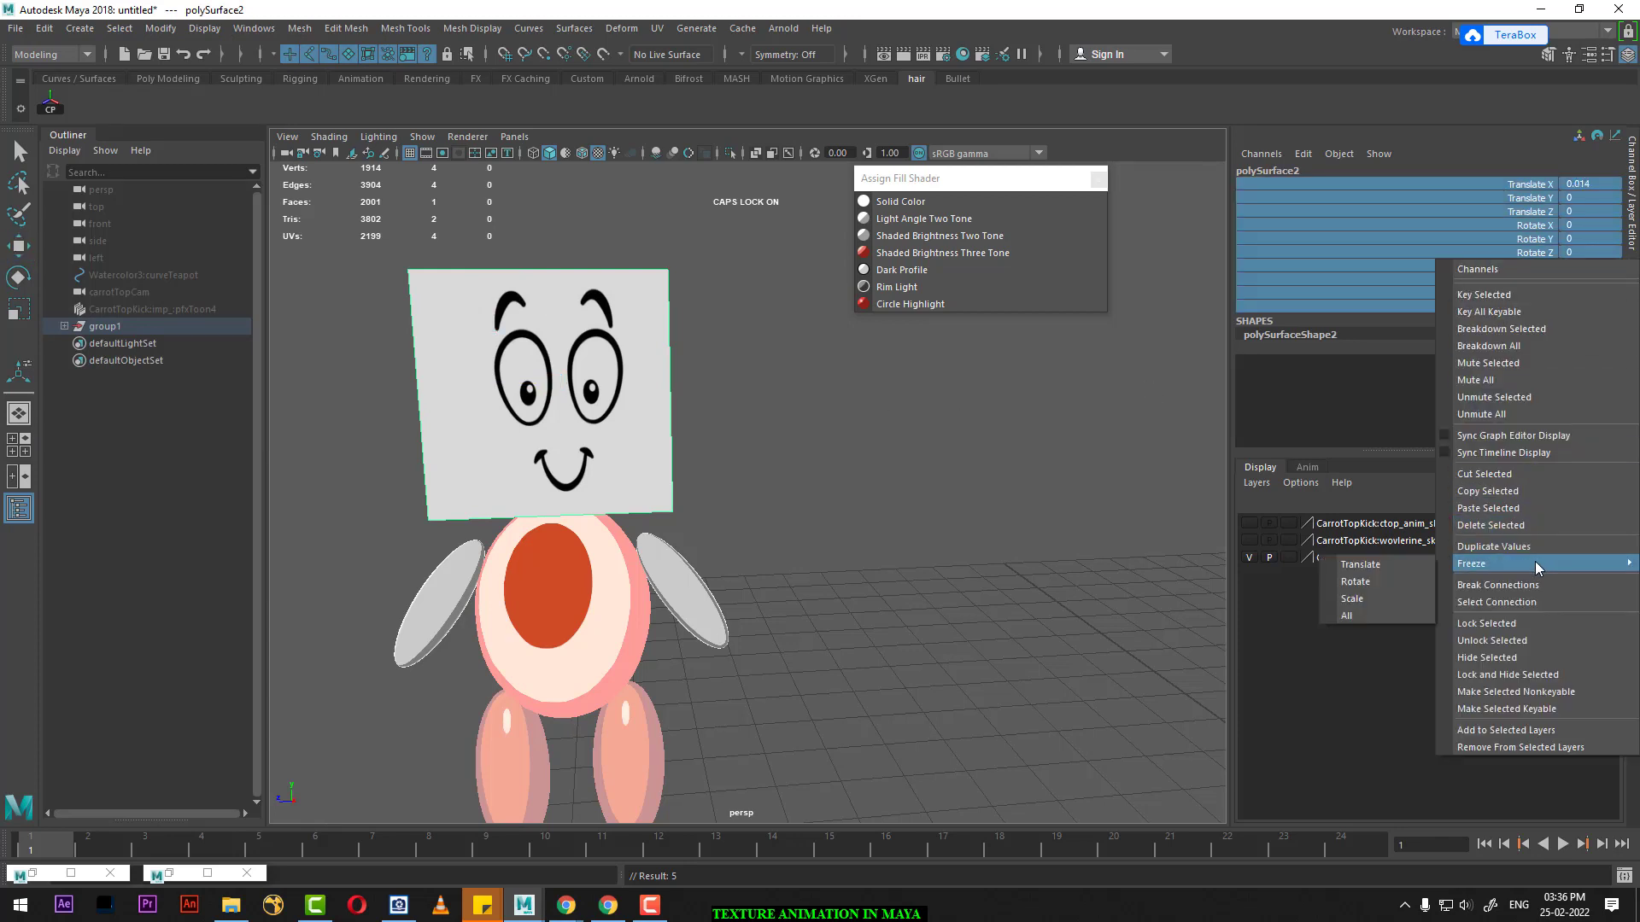
pyautogui.click(1382, 607)
pyautogui.click(531, 378)
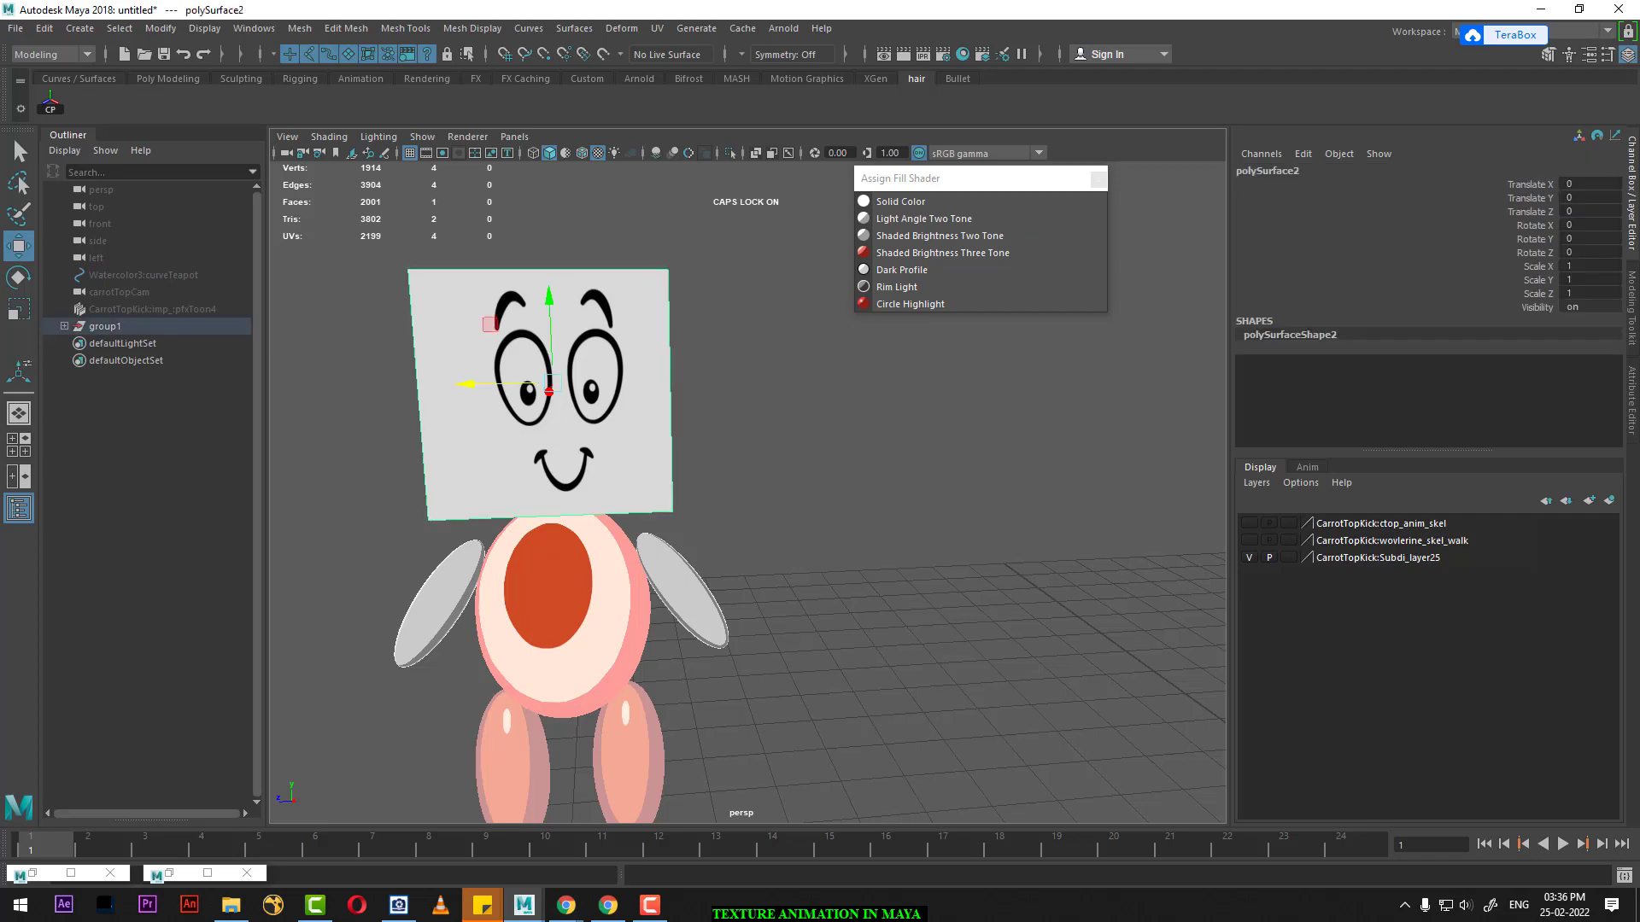
pyautogui.click(1304, 154)
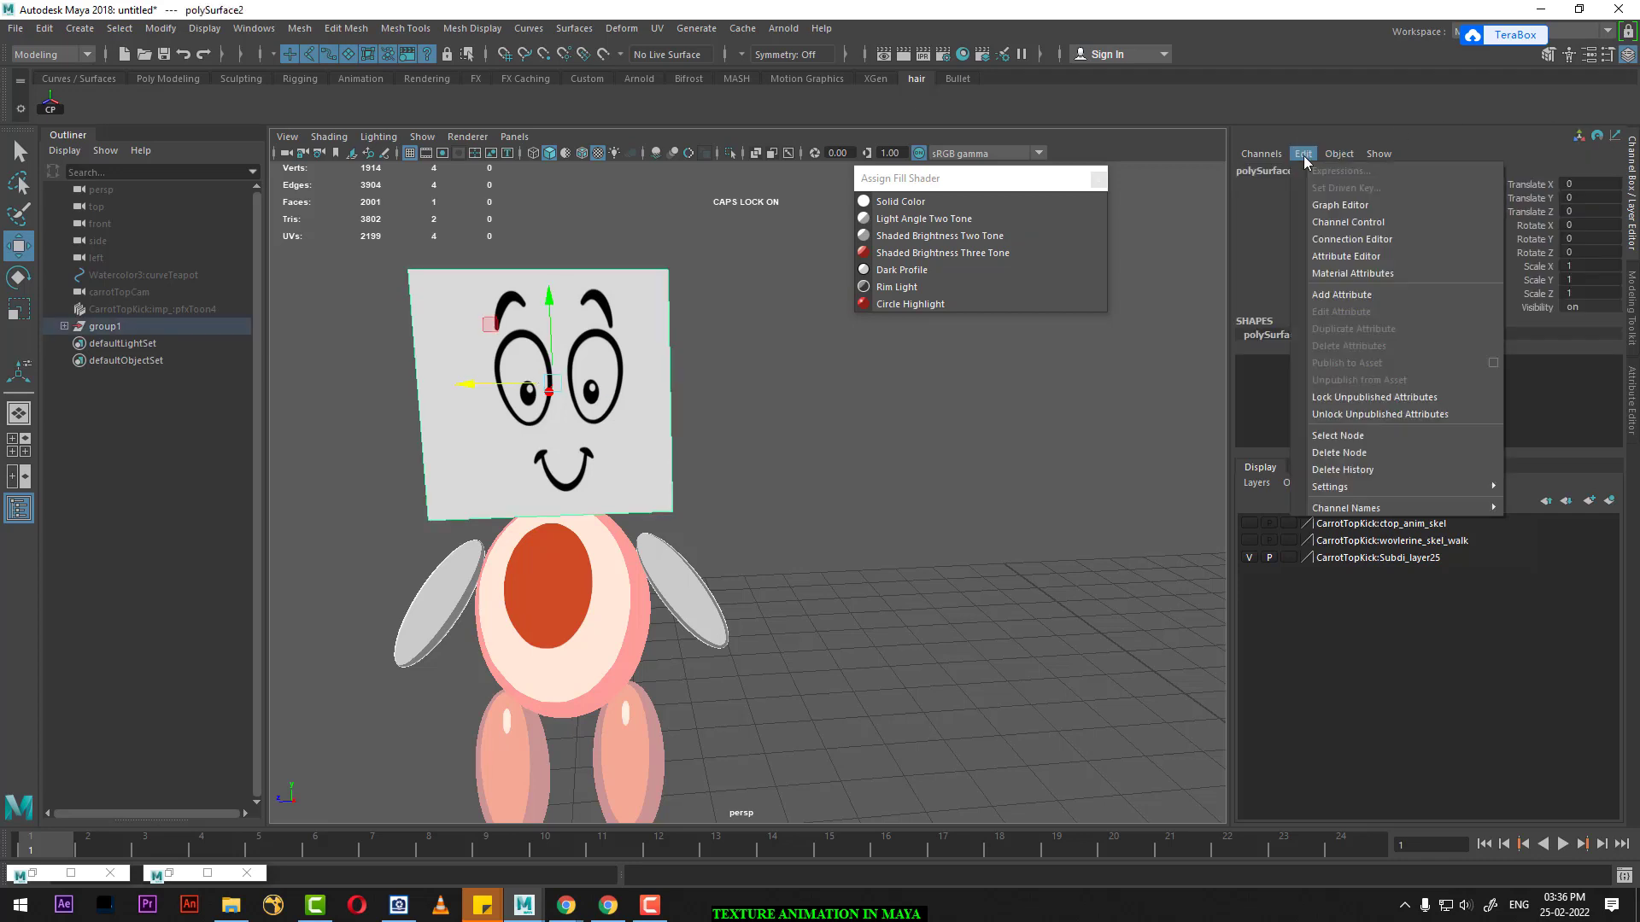
# Step: Add a keyable integer attribute FACAE_EXPRE to the face plane, minimum 0, maximum 15
pyautogui.click(1396, 294)
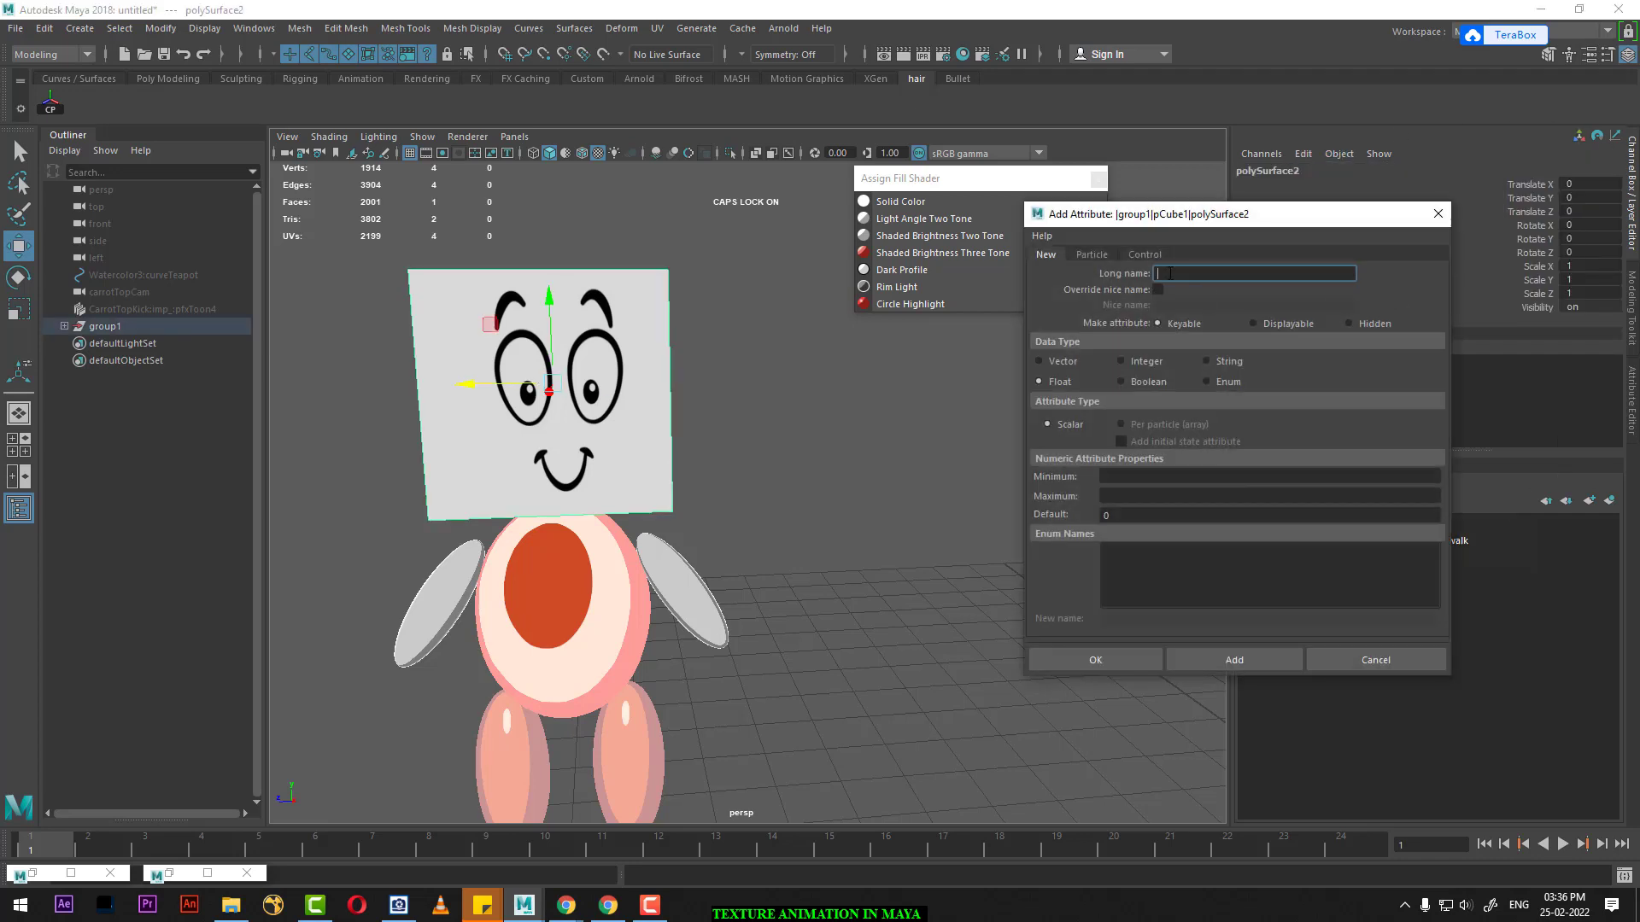
pyautogui.write('FACAE_EXPRE')
pyautogui.click(1158, 289)
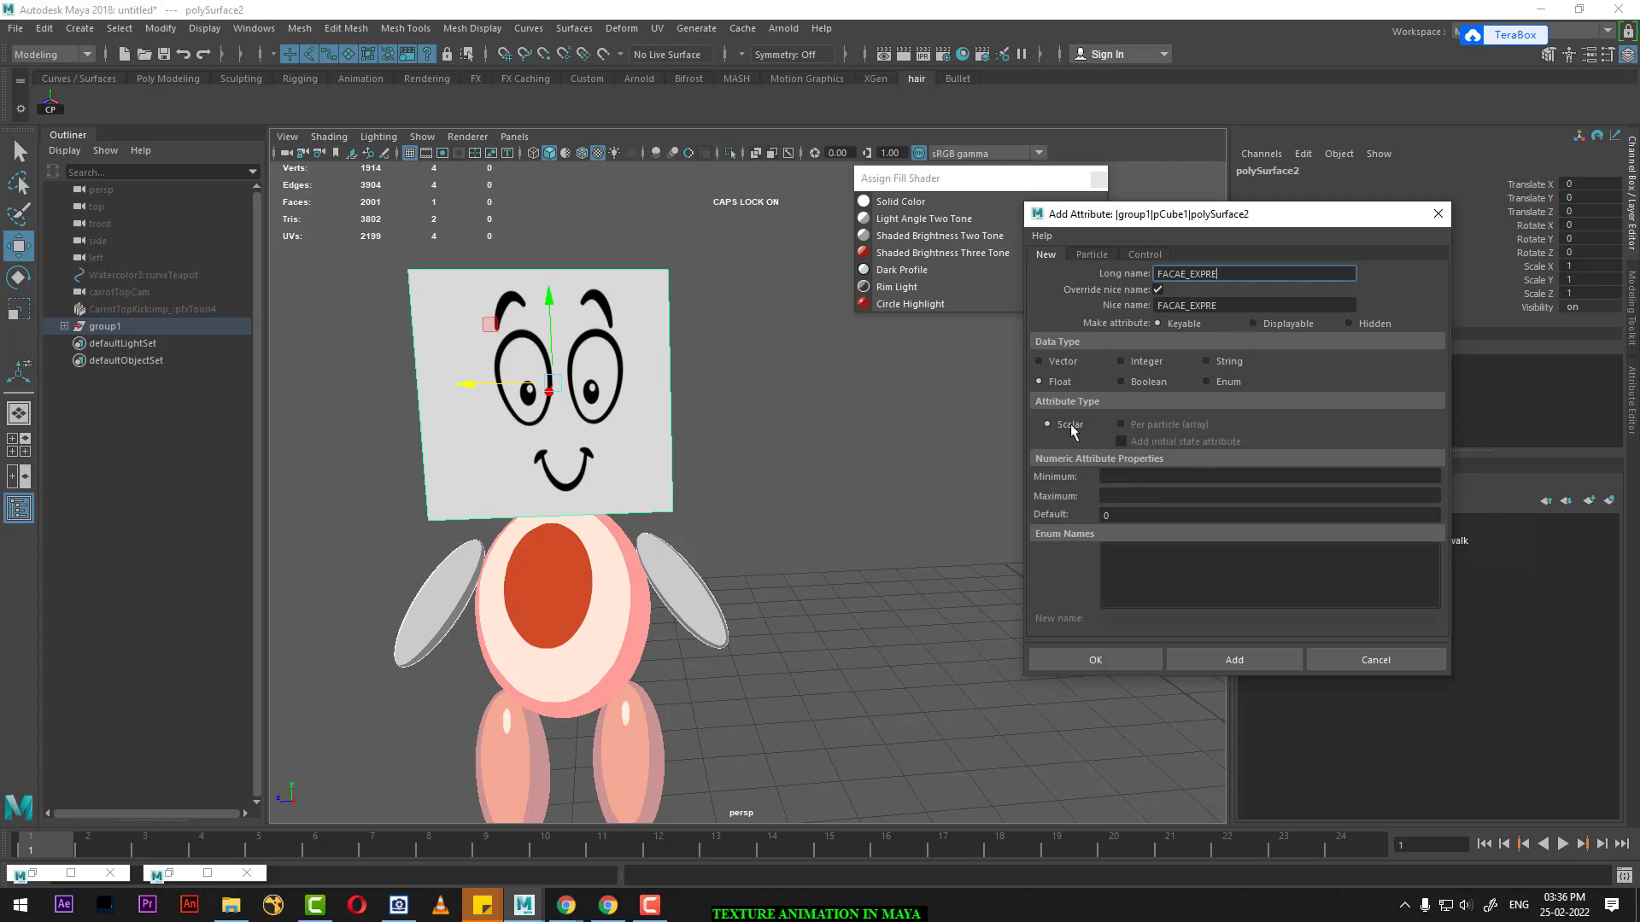
pyautogui.click(1134, 364)
pyautogui.click(1136, 476)
pyautogui.write('0')
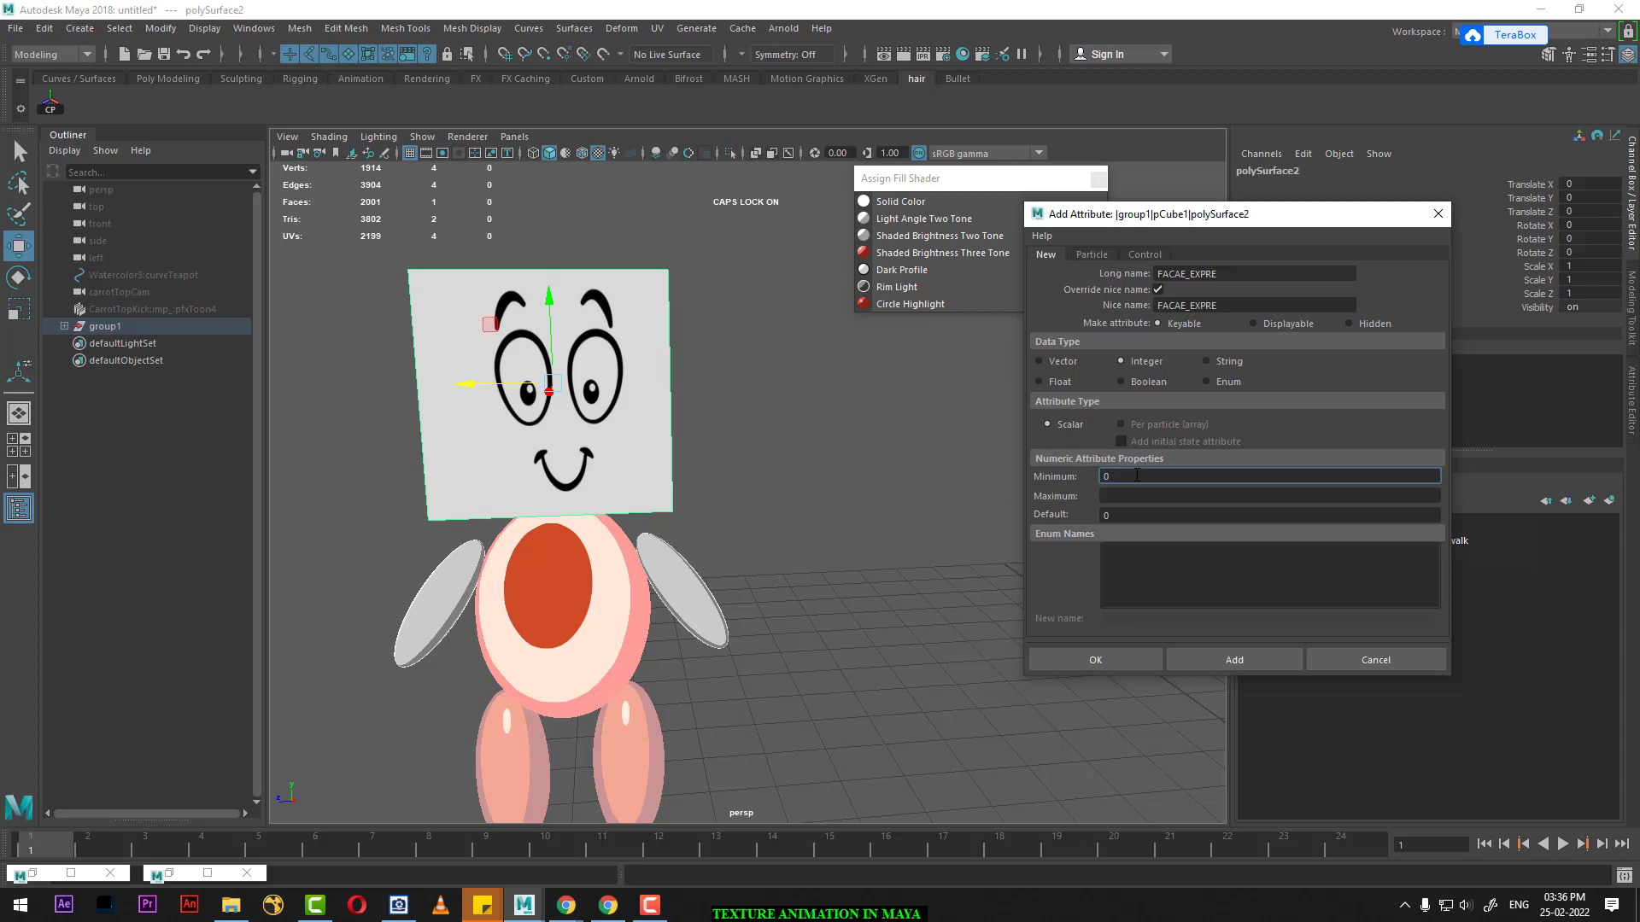
pyautogui.press('Tab')
pyautogui.write('114')
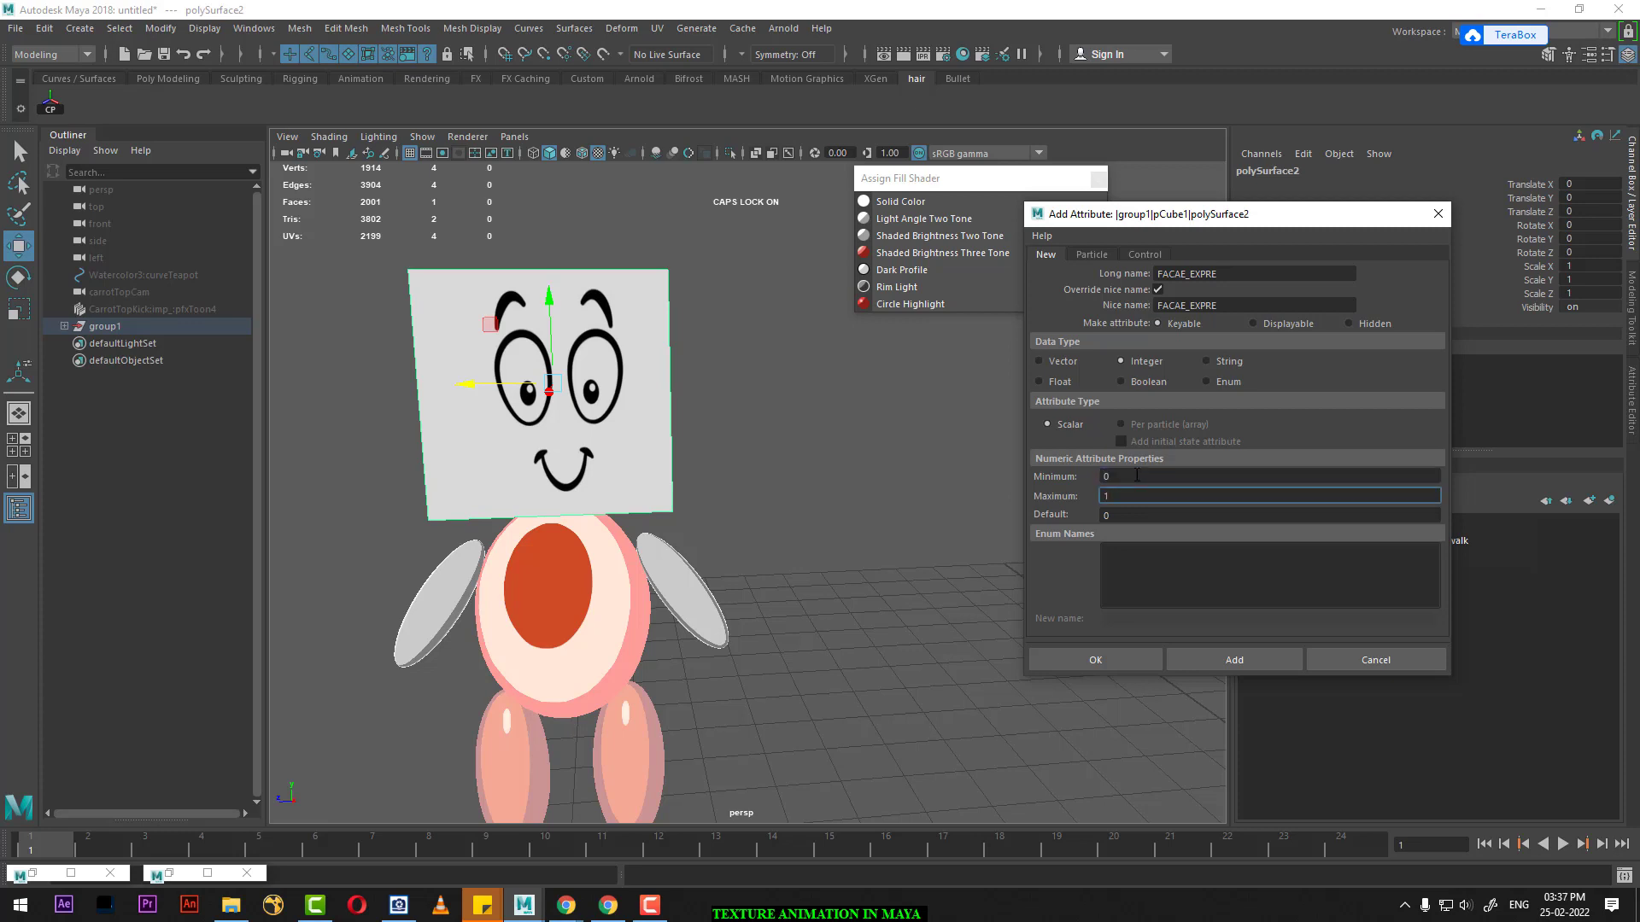
pyautogui.click(1093, 660)
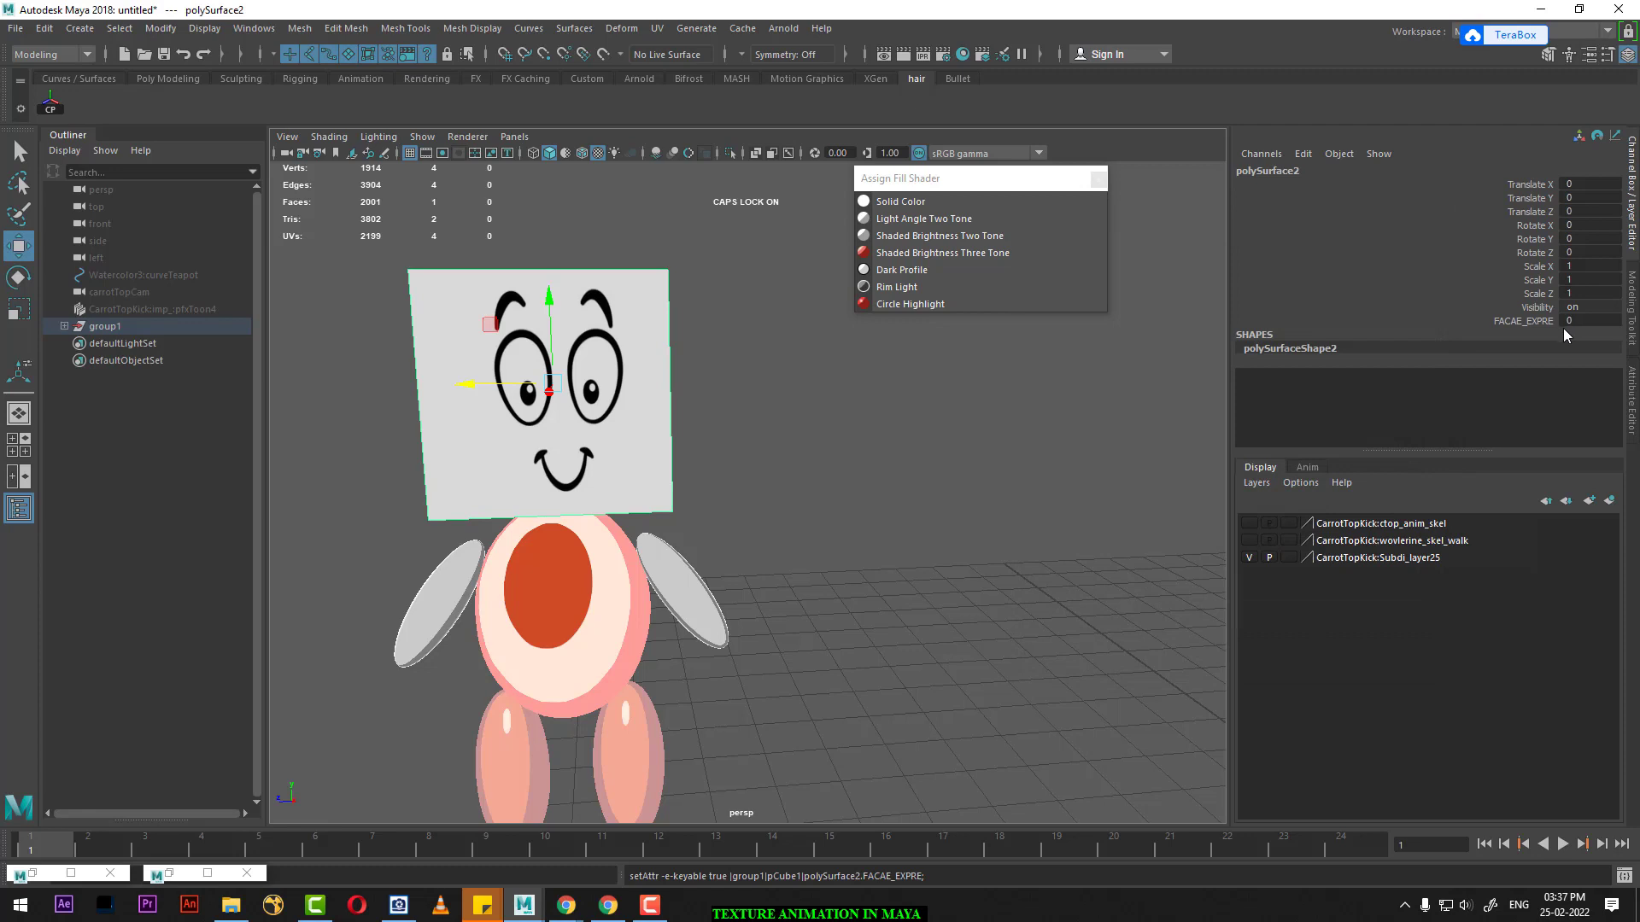
# Step: Show place2dTexture1's placement attributes in the Attribute Editor, then minimize Hypershade
pyautogui.click(1535, 322)
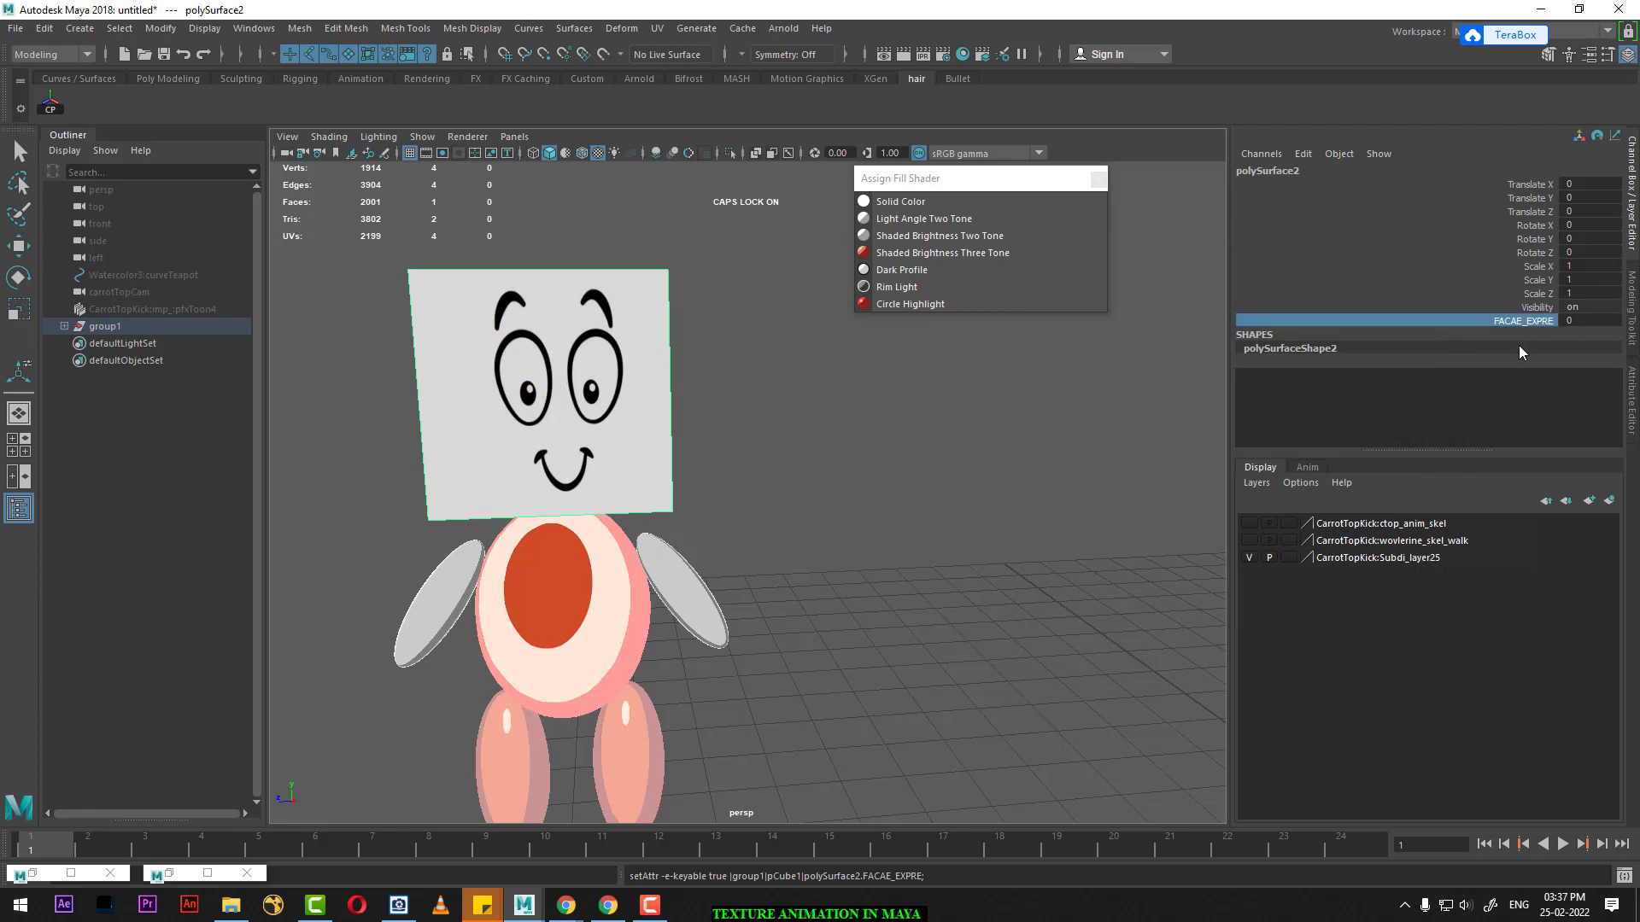
pyautogui.click(33, 870)
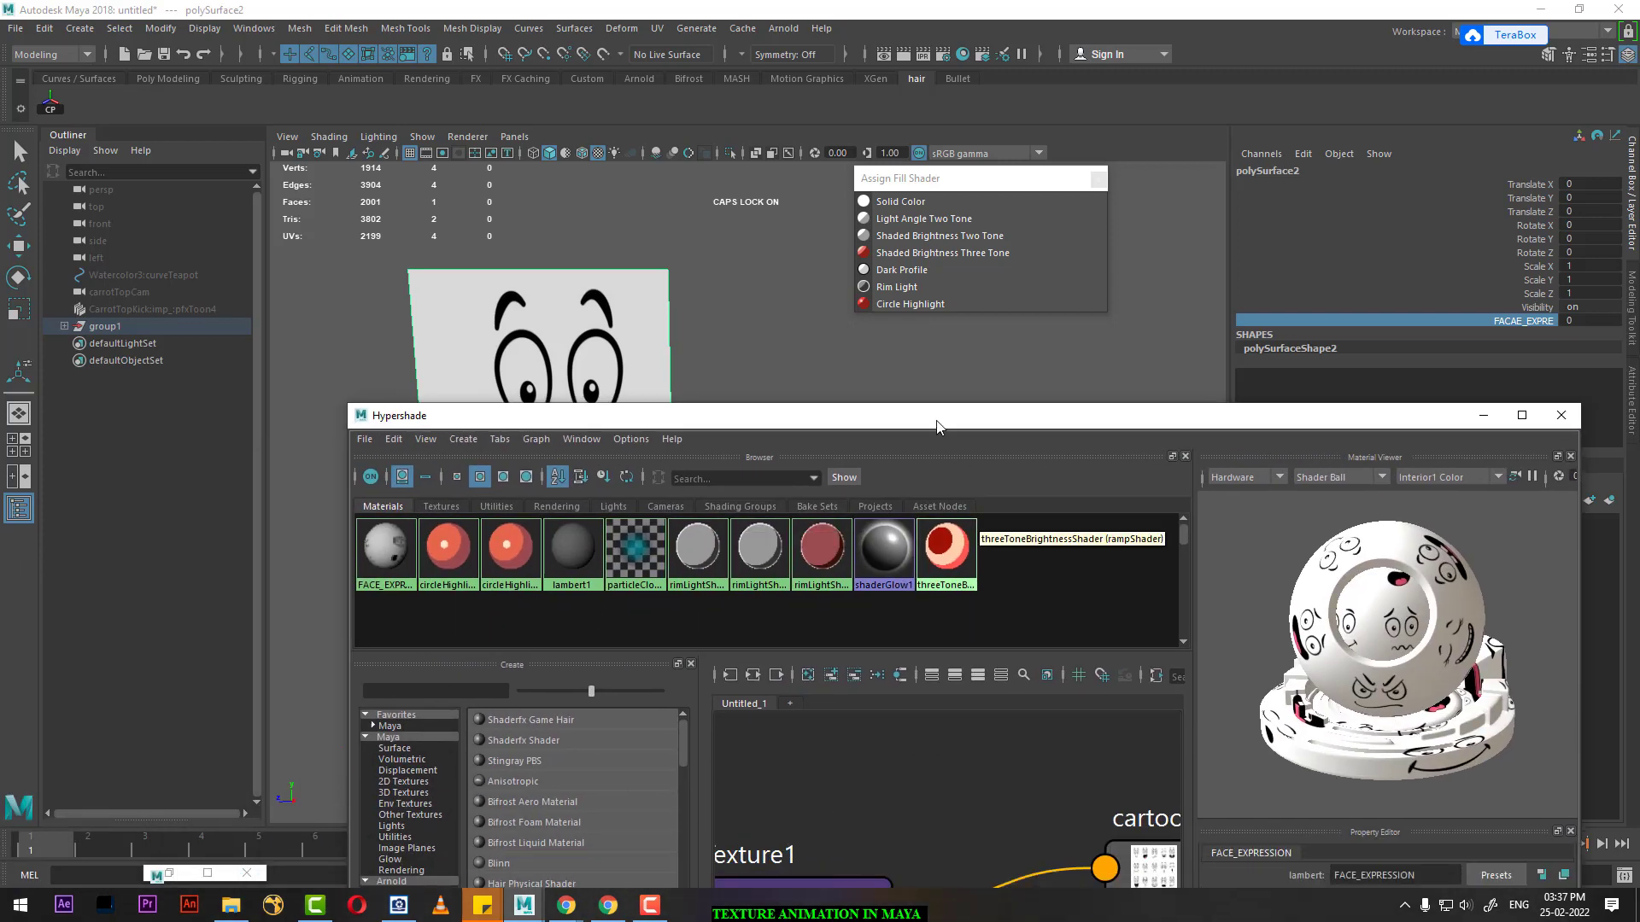
pyautogui.moveTo(935, 417); pyautogui.dragTo(966, 273)
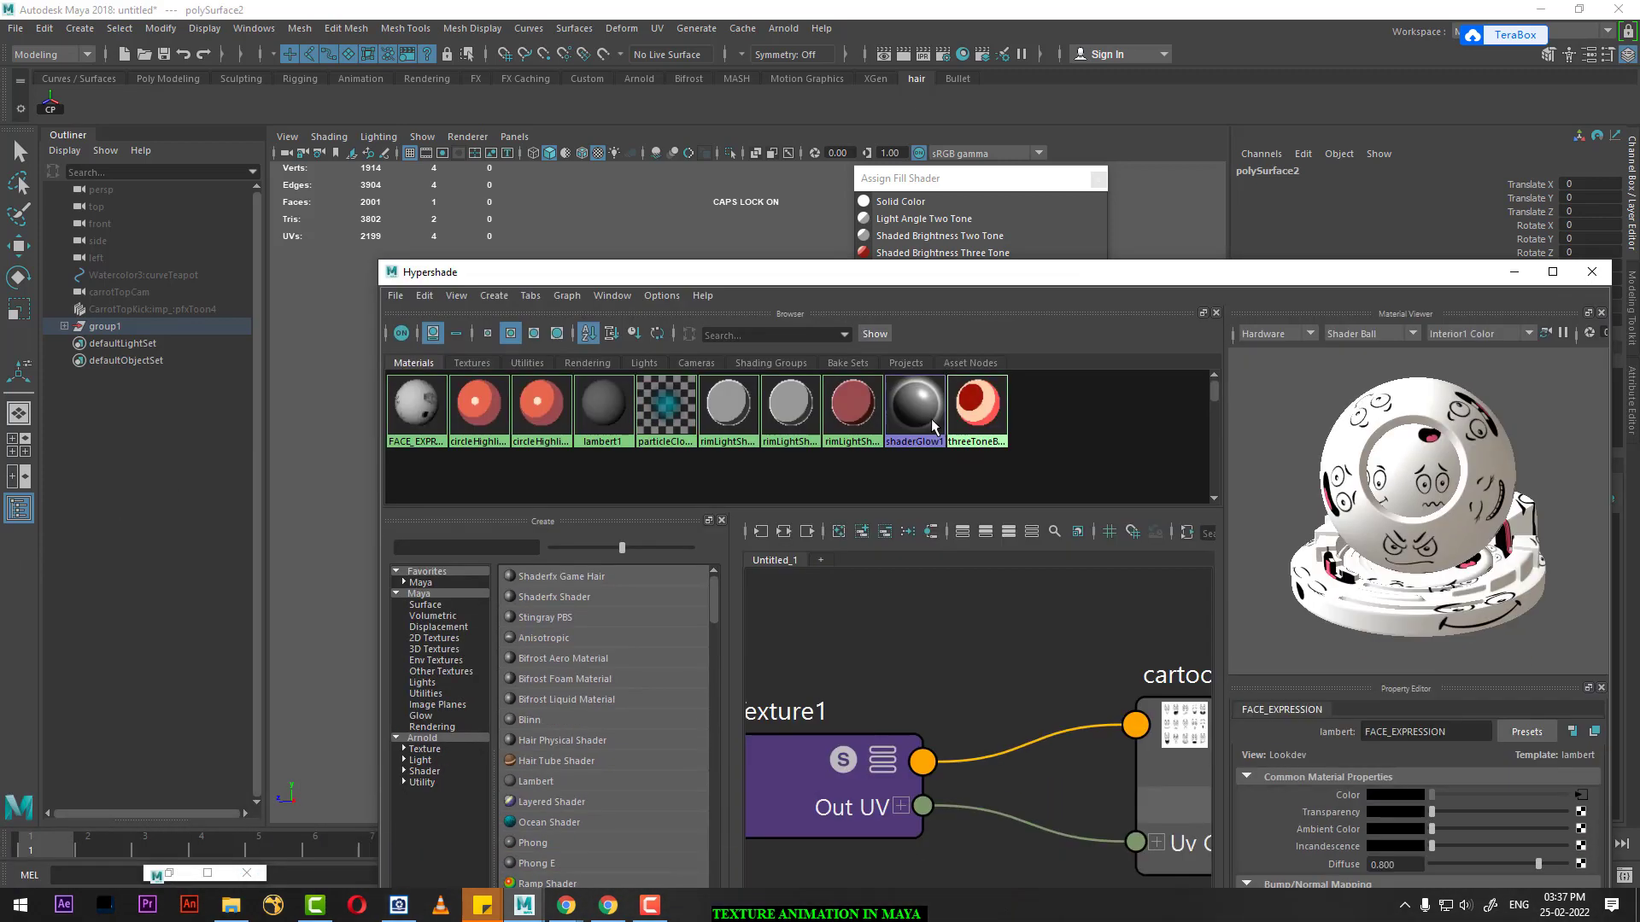
pyautogui.moveTo(838, 709); pyautogui.dragTo(1000, 671, button='middle')
pyautogui.click(835, 734)
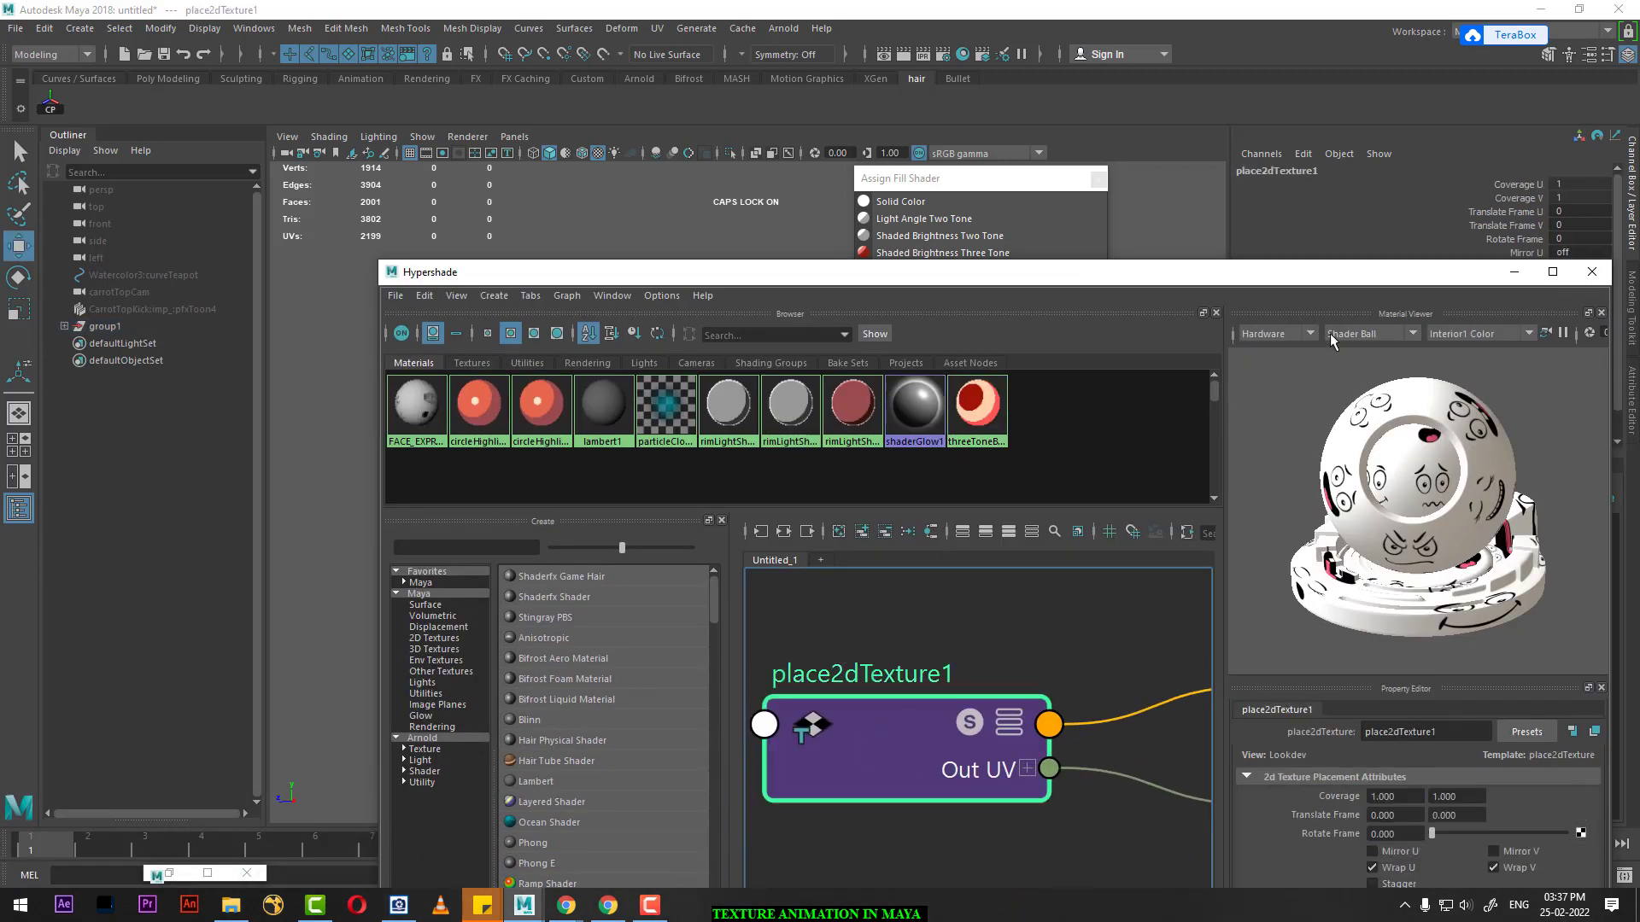
pyautogui.moveTo(1155, 273); pyautogui.dragTo(1074, 461)
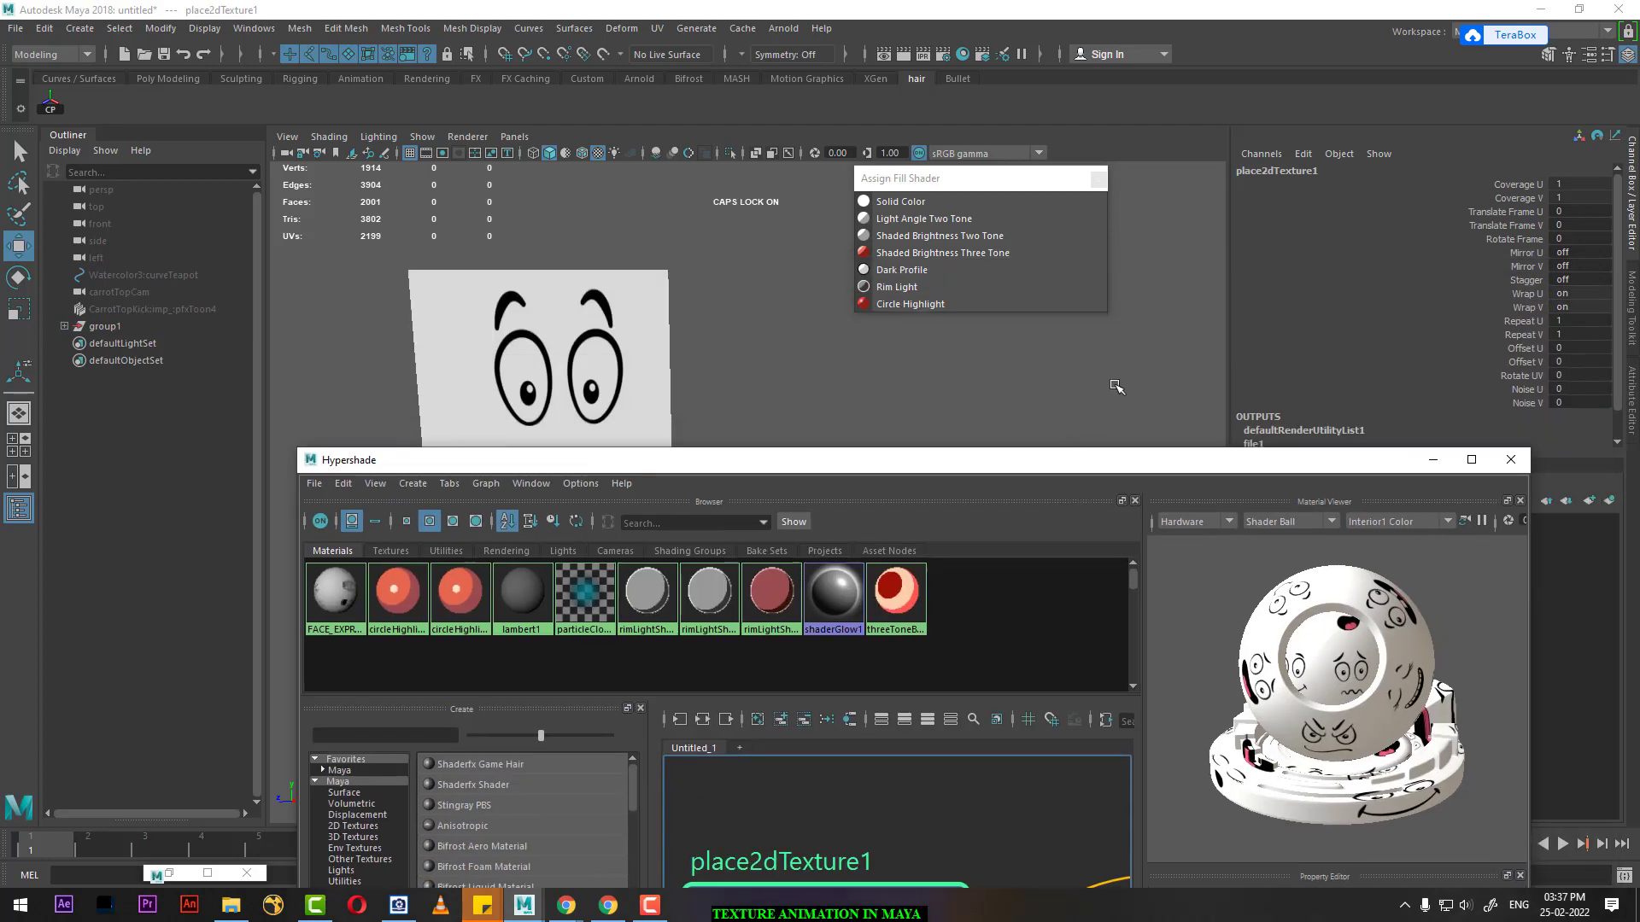
pyautogui.hotkey('ctrl', 'a')
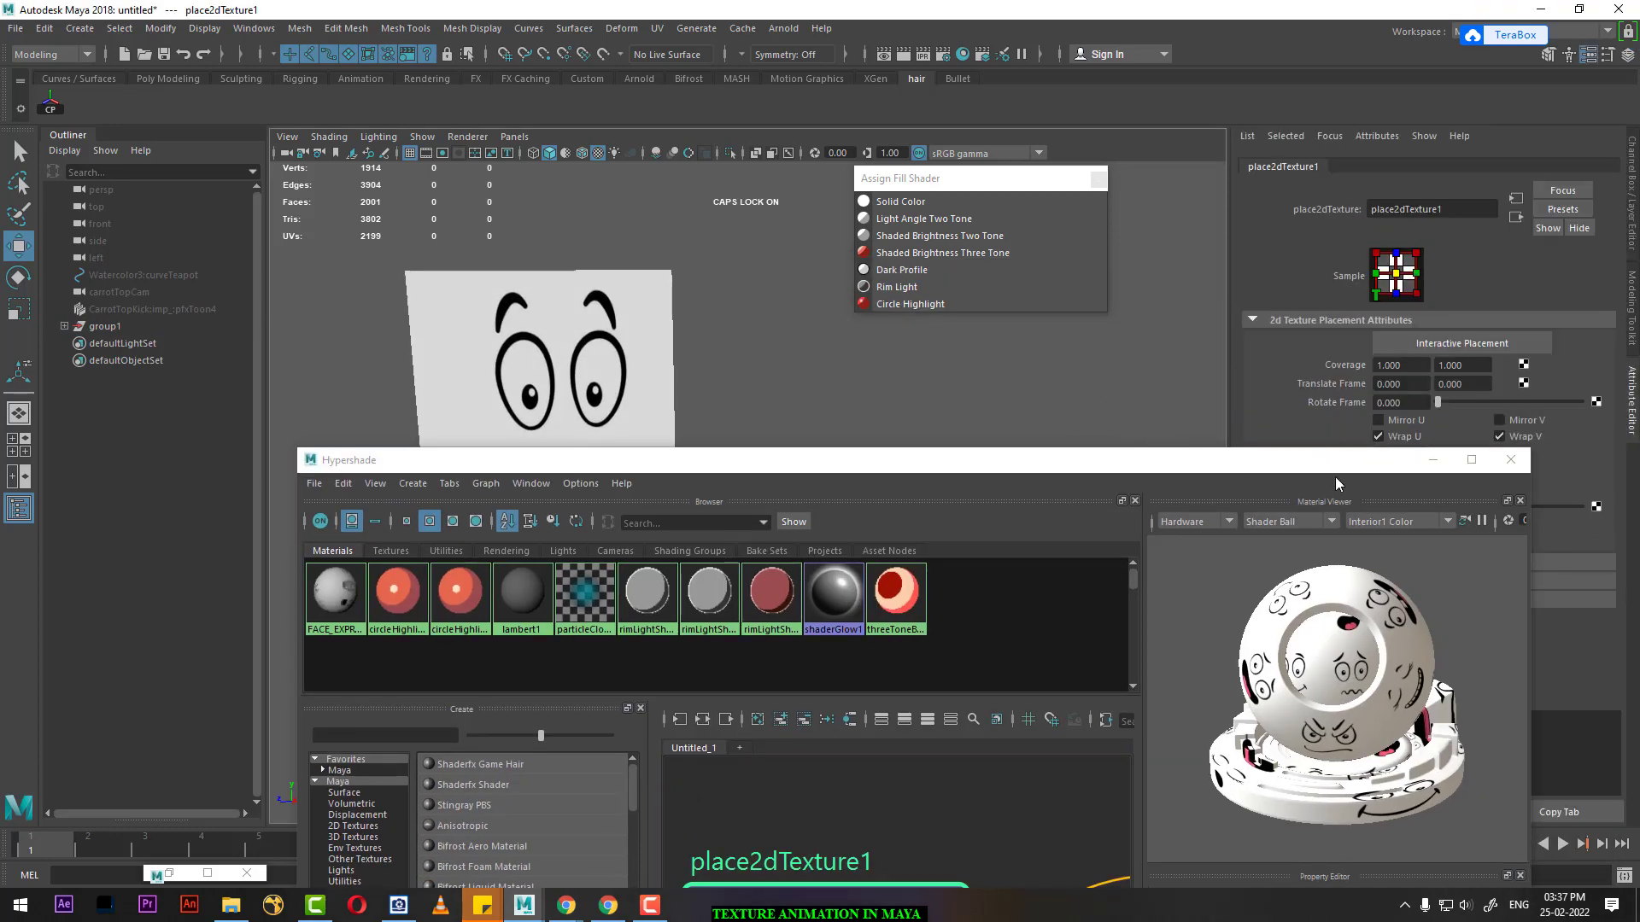
pyautogui.click(1432, 461)
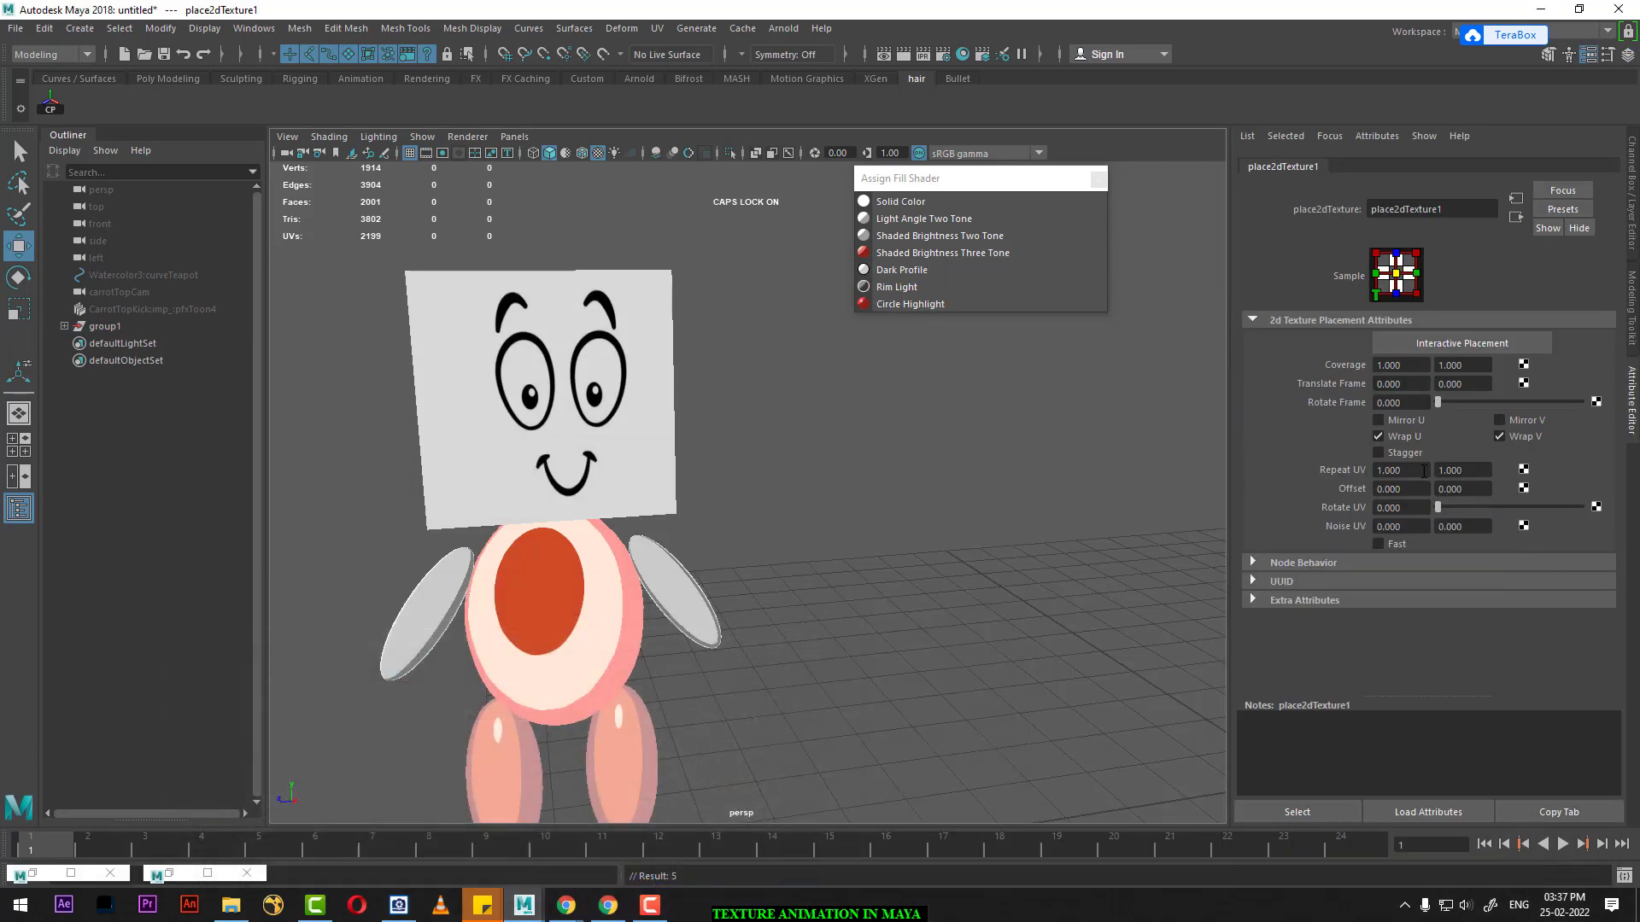
# Step: Open Set Driven Key with place2dTexture1's Offset U and Offset V as driven
pyautogui.rightClick(1356, 488)
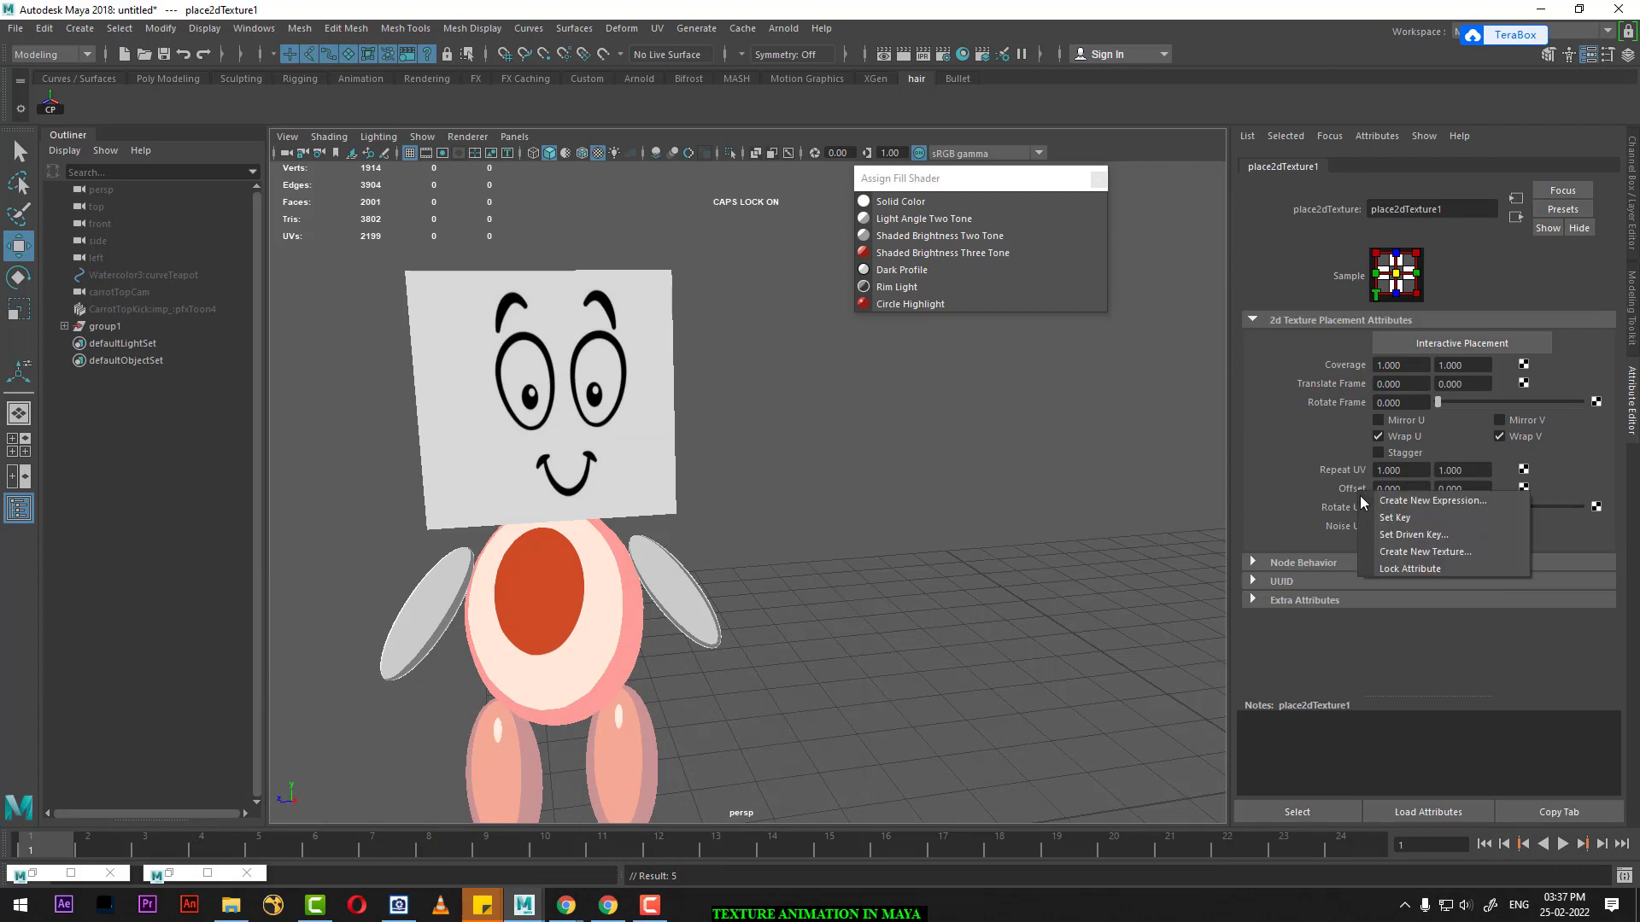
pyautogui.click(1437, 538)
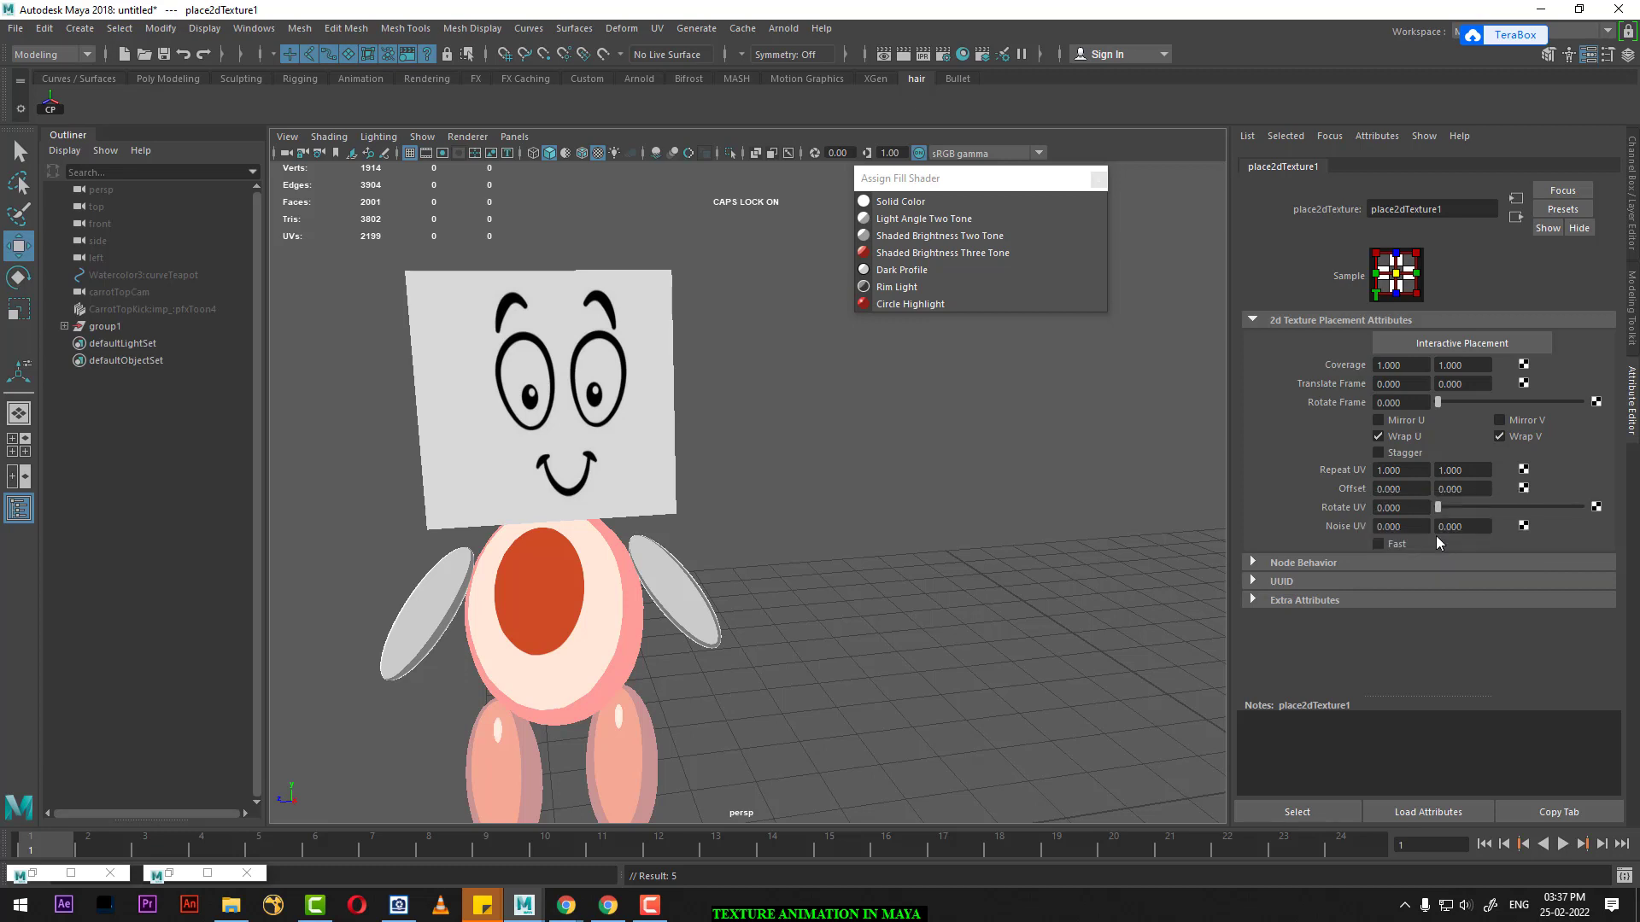
pyautogui.moveTo(400, 389); pyautogui.dragTo(986, 342)
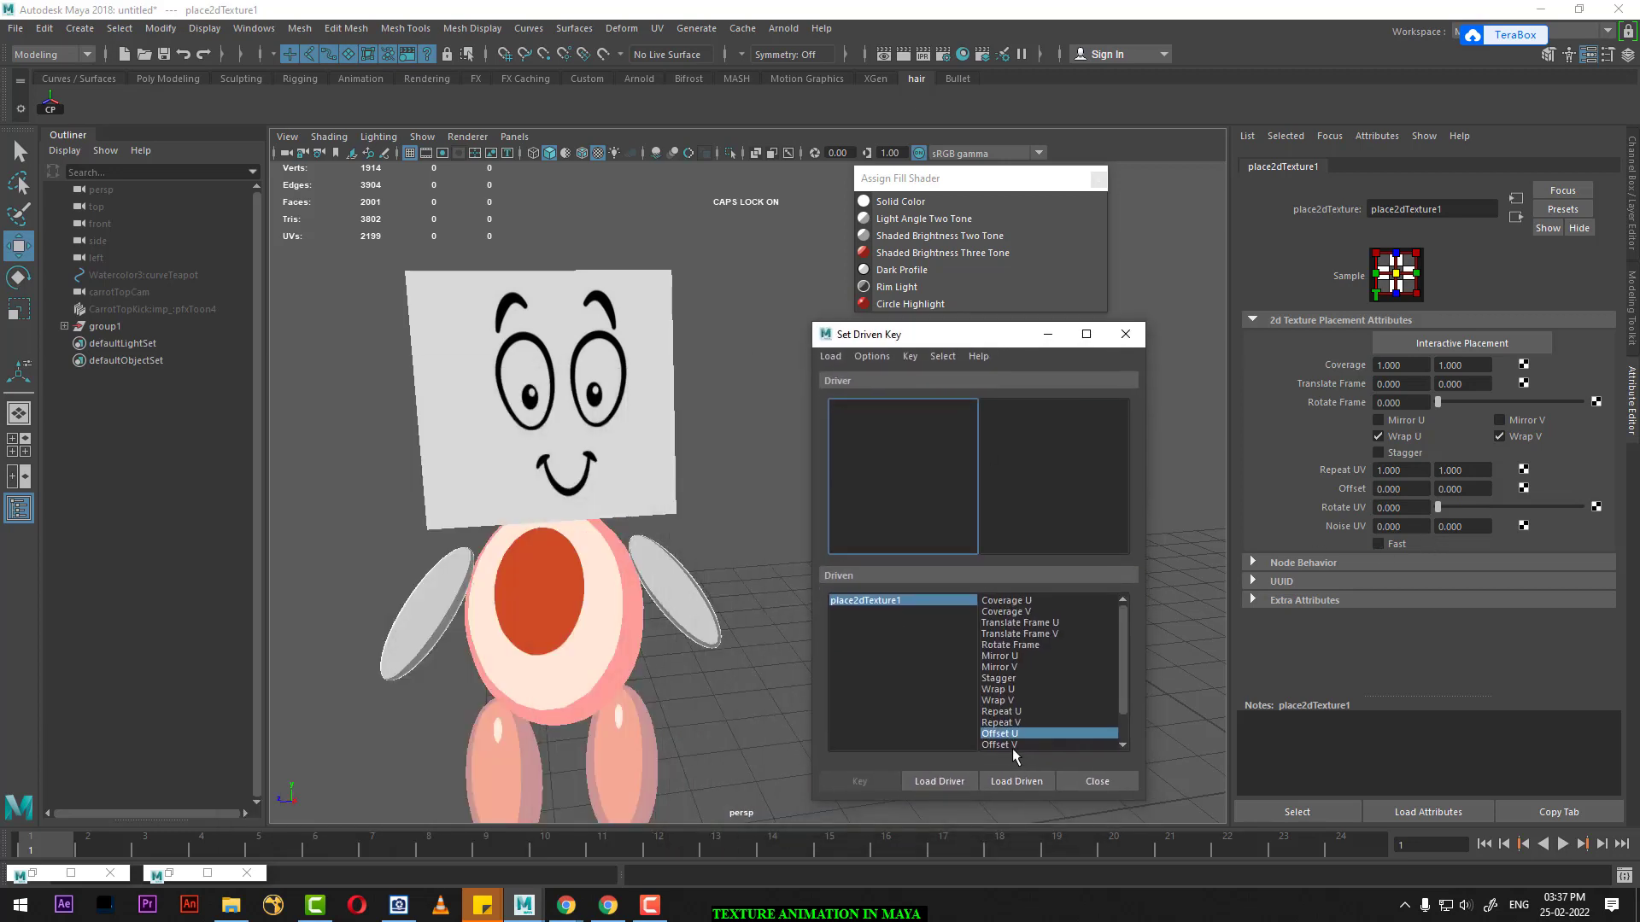
pyautogui.keyDown('shift'); pyautogui.click(1005, 745); pyautogui.keyUp('shift')
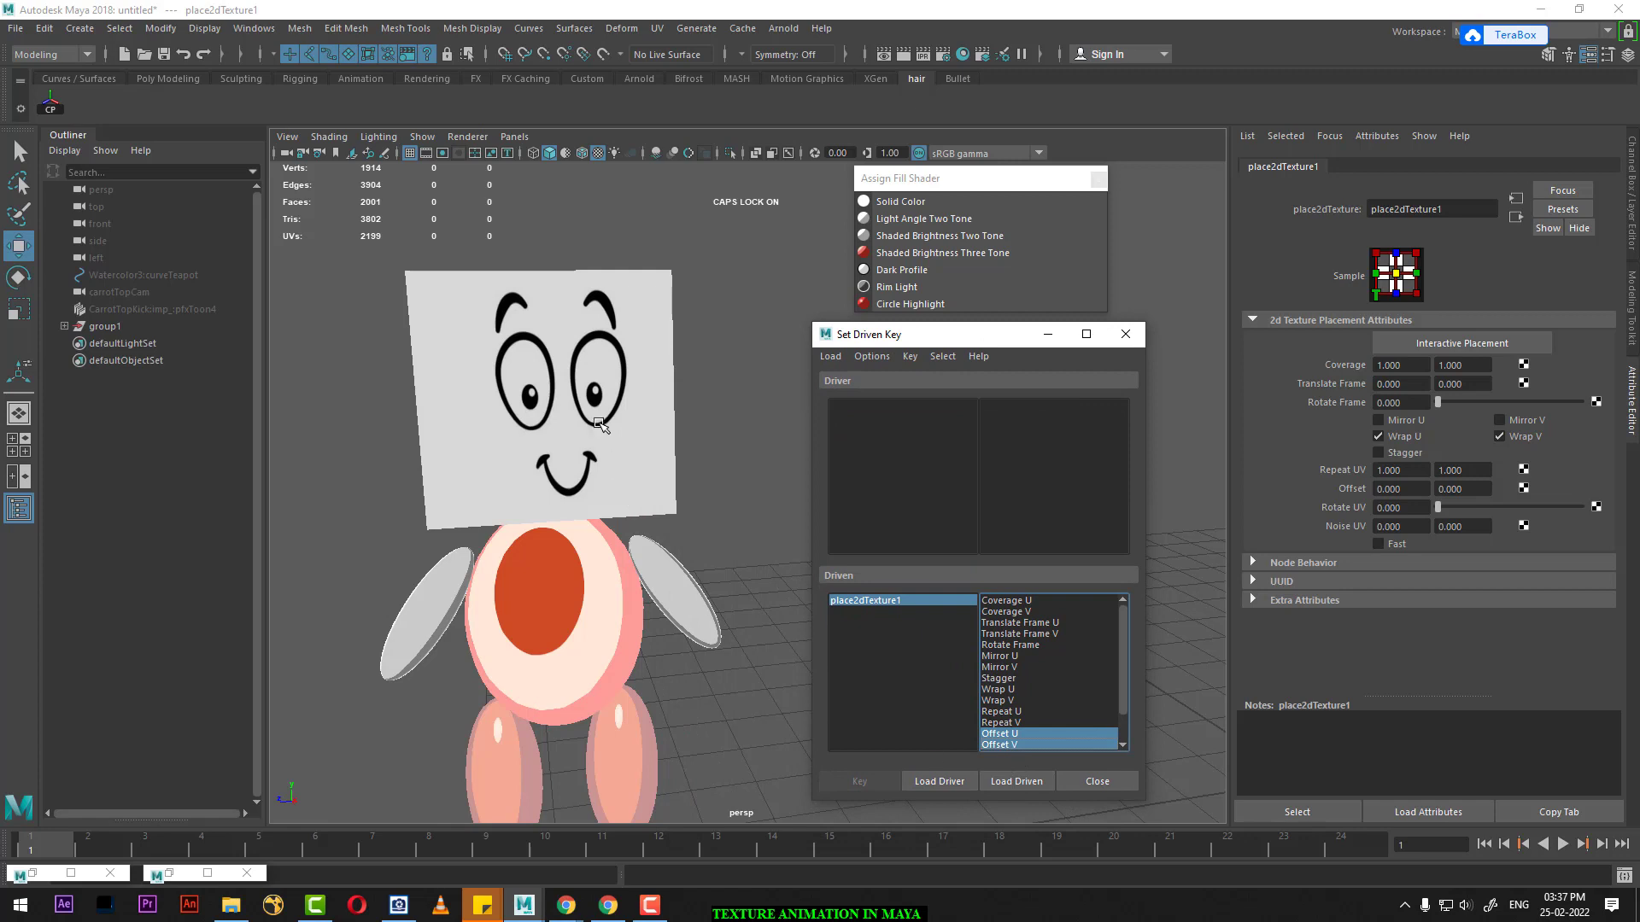
# Step: Load polySurface2's FACAE_EXPRE as driver and record the first driven key
pyautogui.click(595, 421)
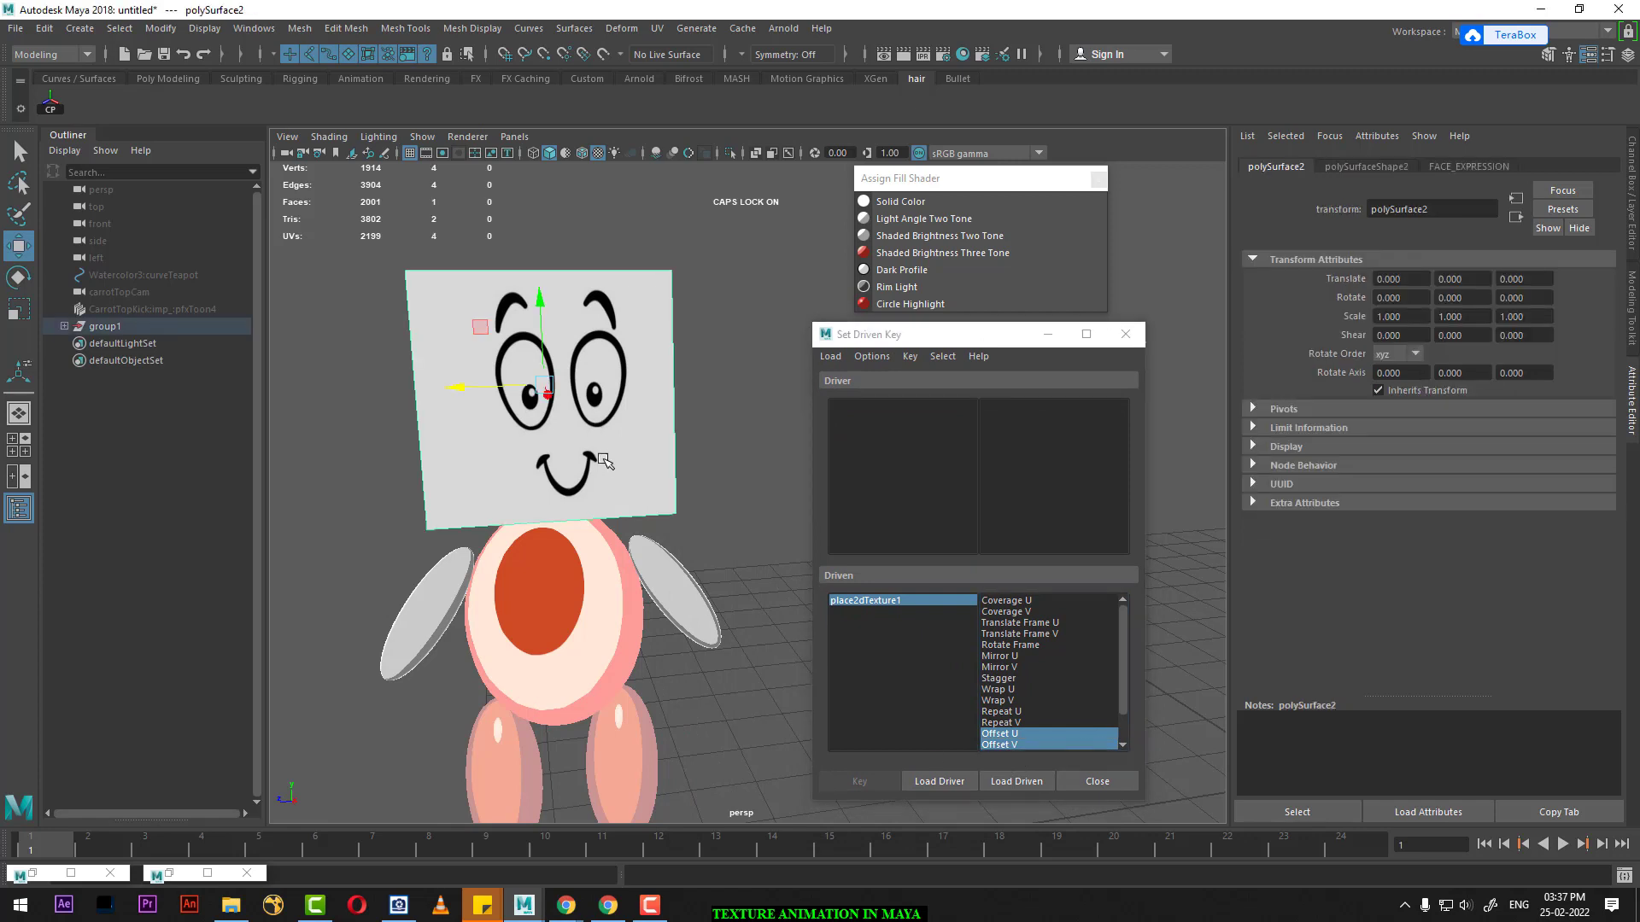
pyautogui.click(941, 782)
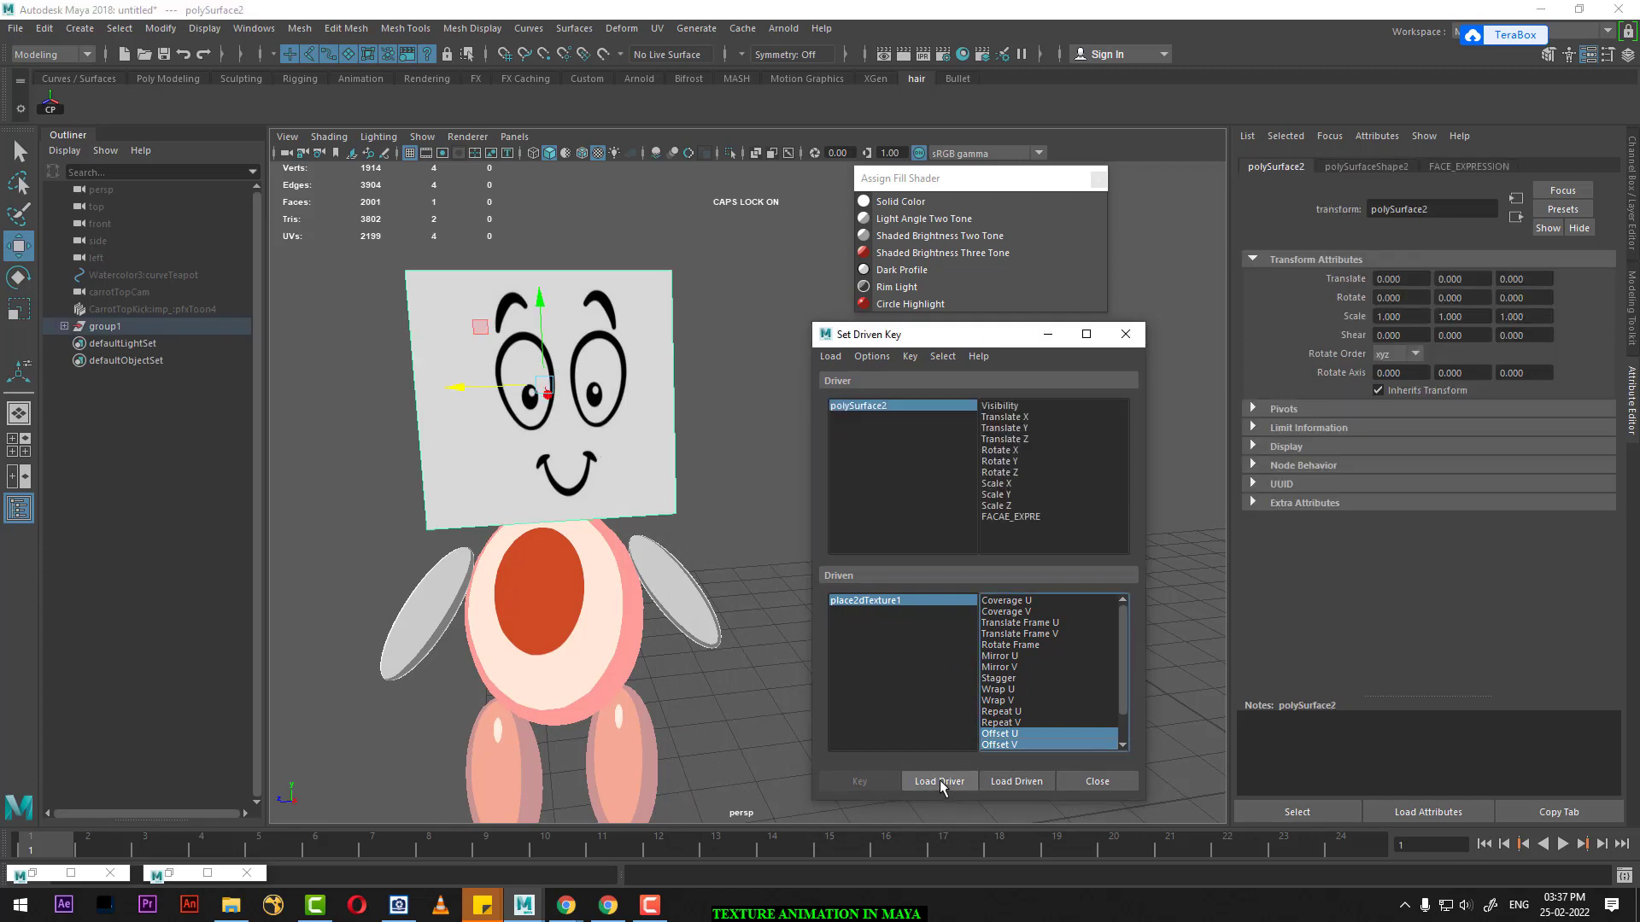
pyautogui.click(1027, 518)
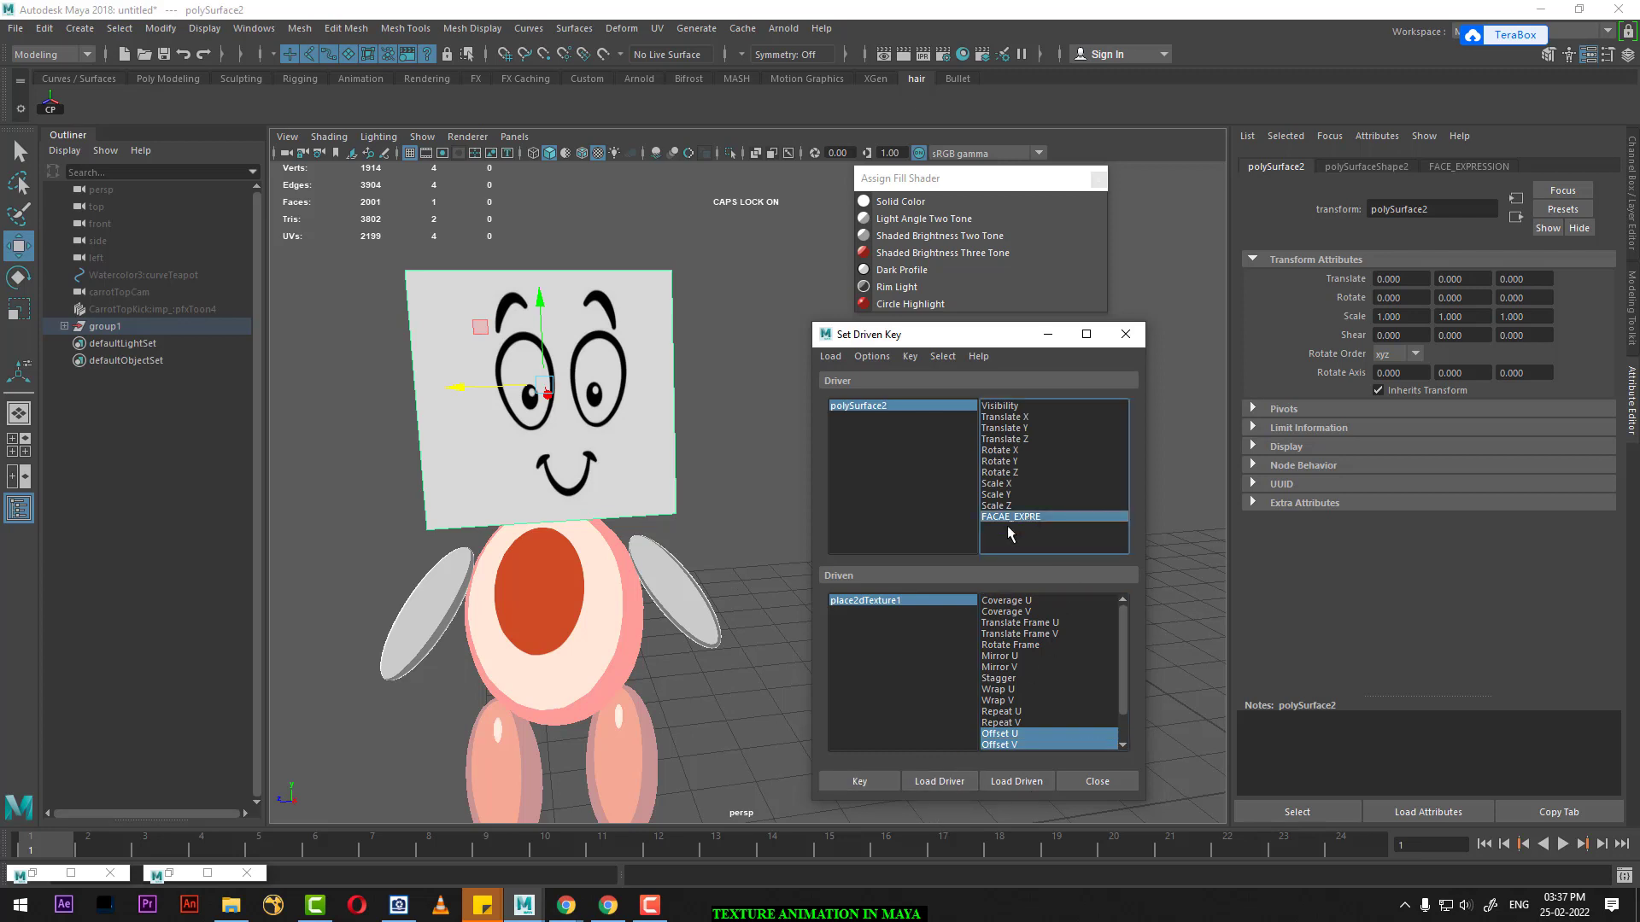
pyautogui.click(1628, 56)
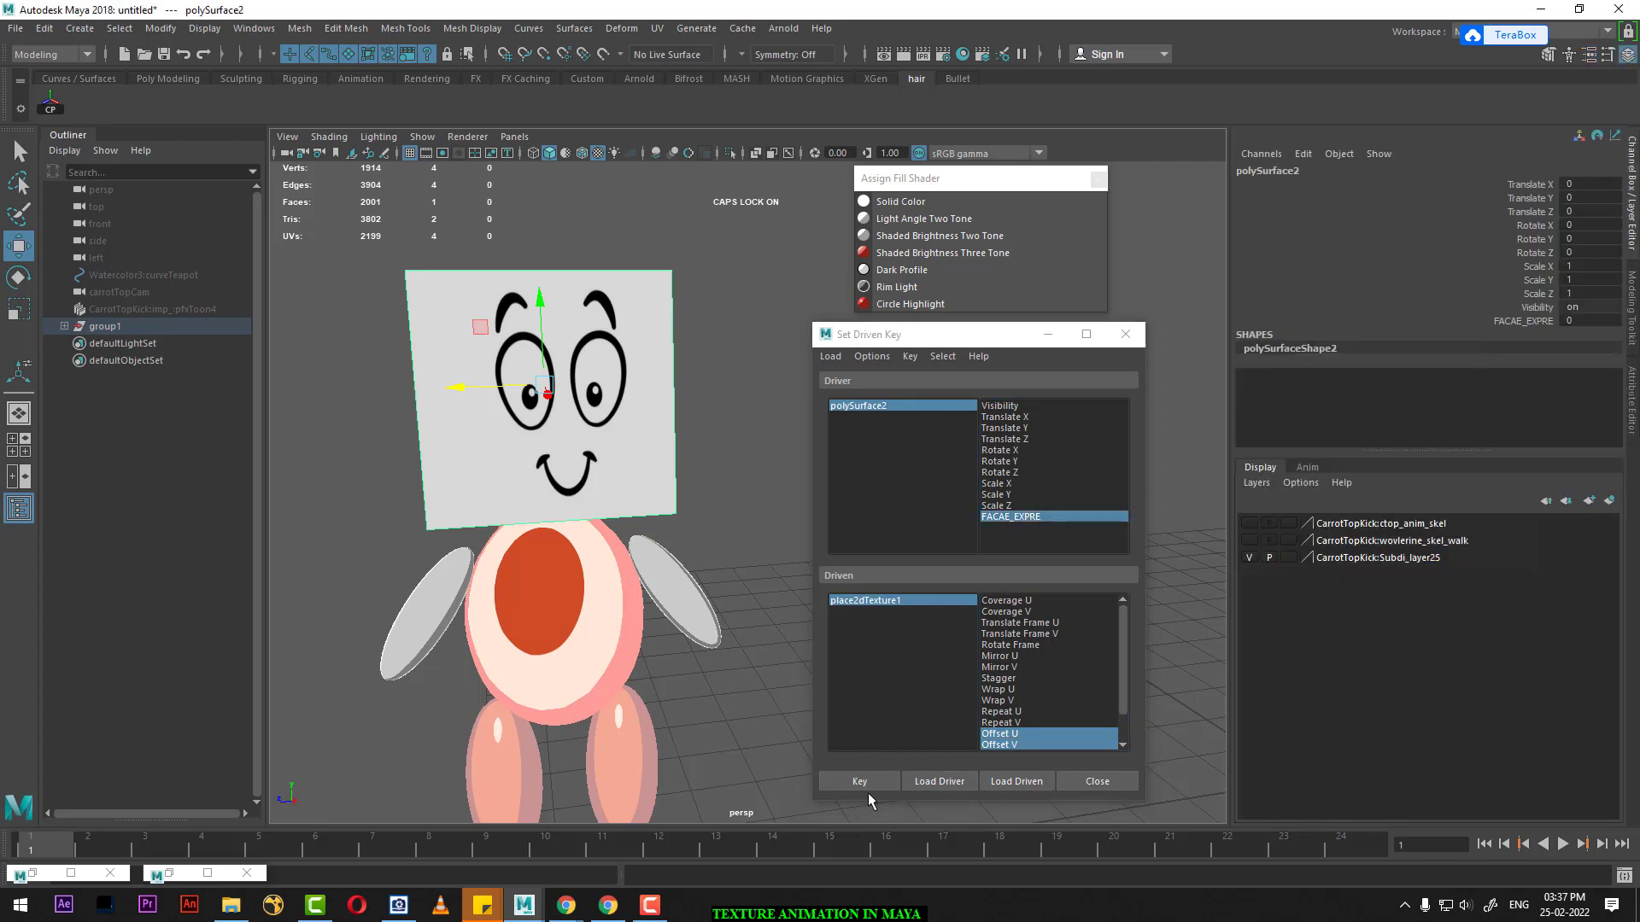
pyautogui.click(849, 782)
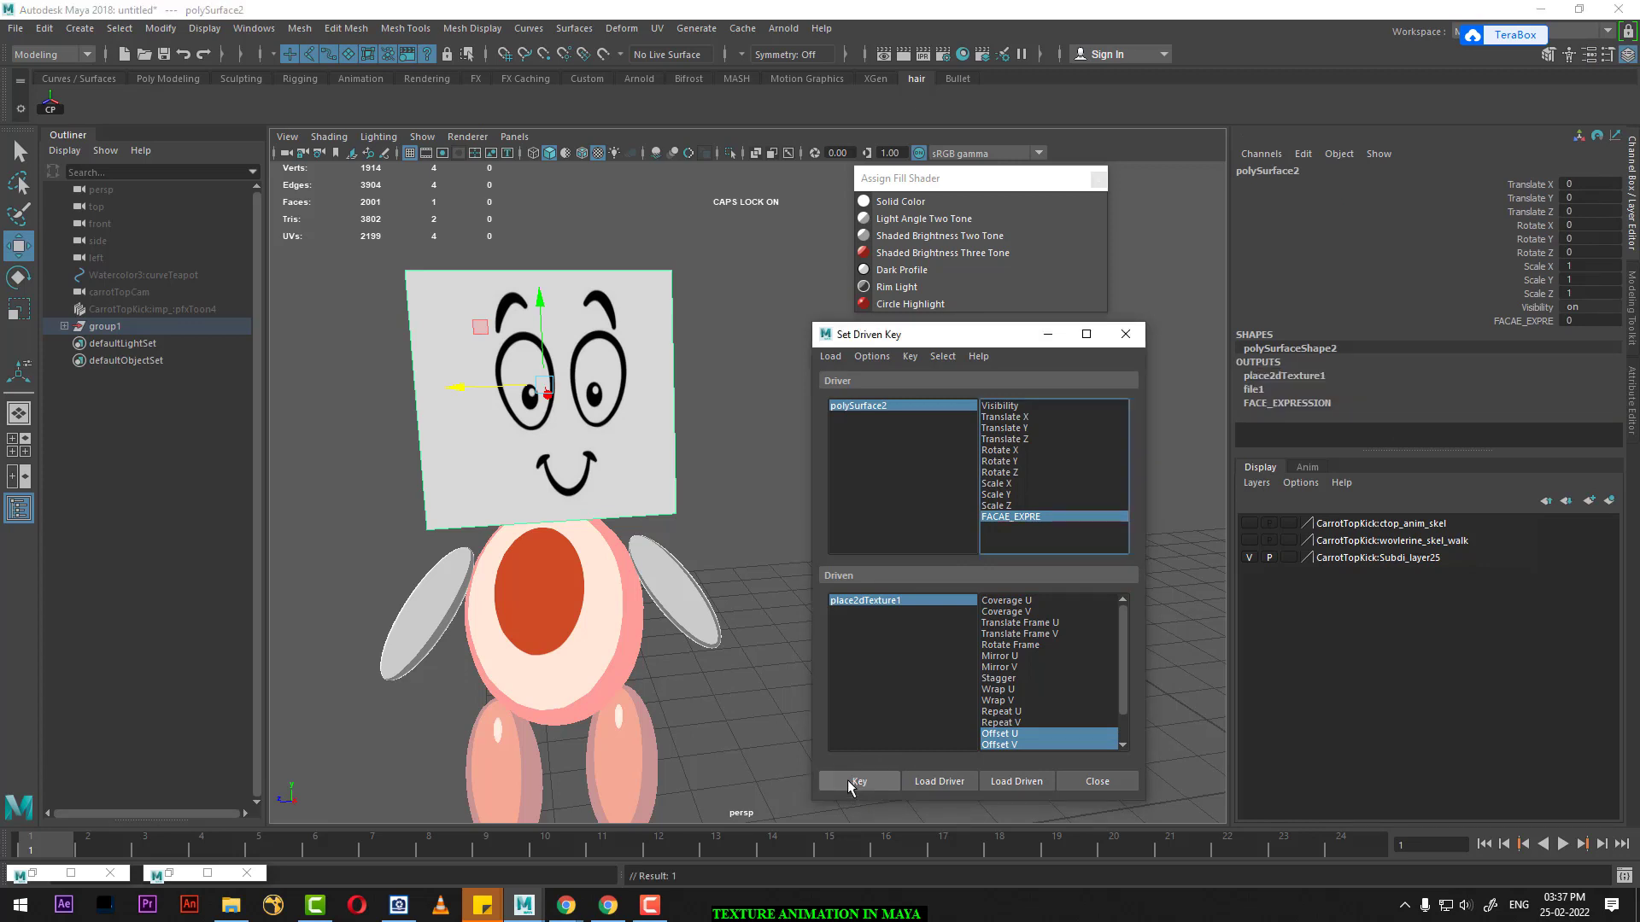
pyautogui.click(875, 407)
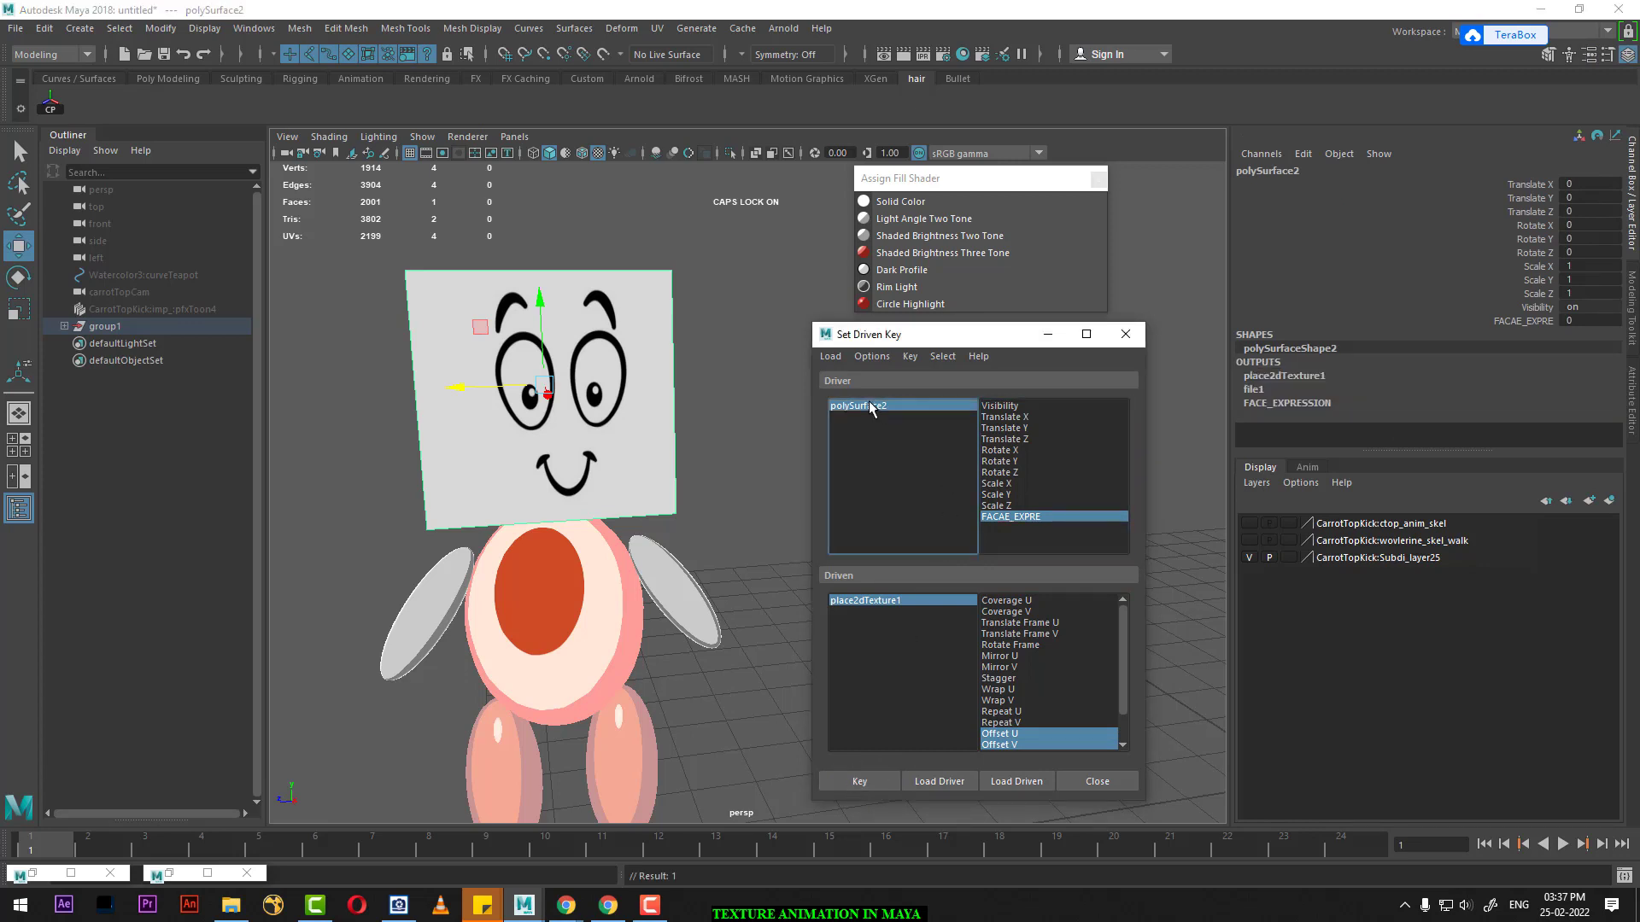
pyautogui.click(1012, 517)
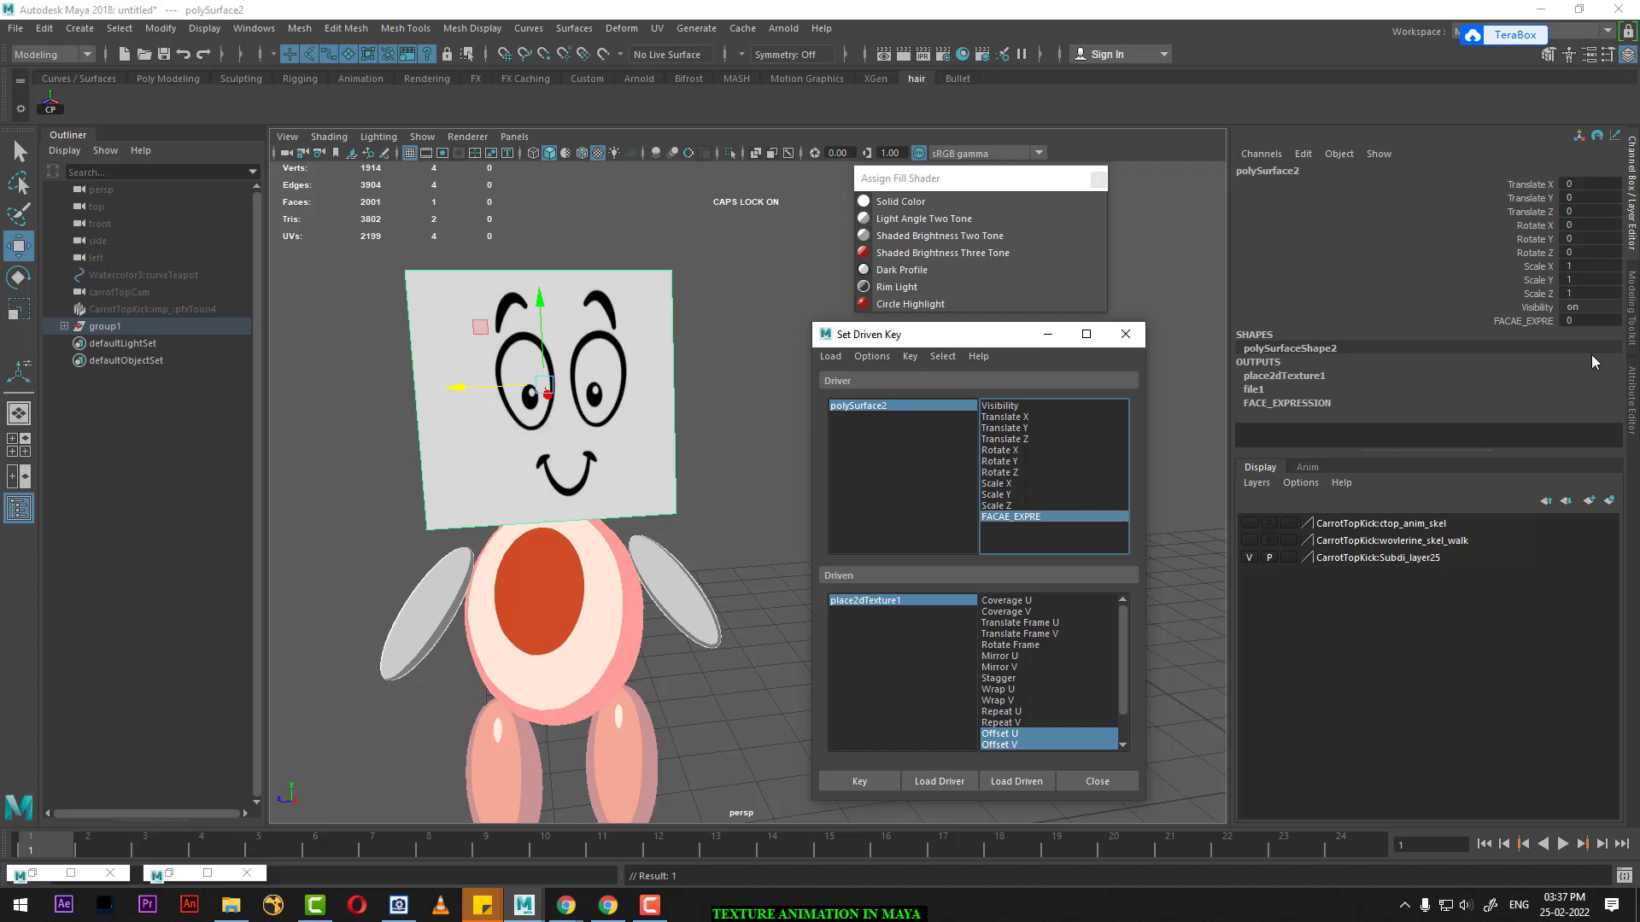
# Step: Set FACAE_EXPRE to 1 and place2dTexture1's Offset U to 0.2, showing the open-mouthed face
pyautogui.doubleClick(1587, 321)
pyautogui.write('1')
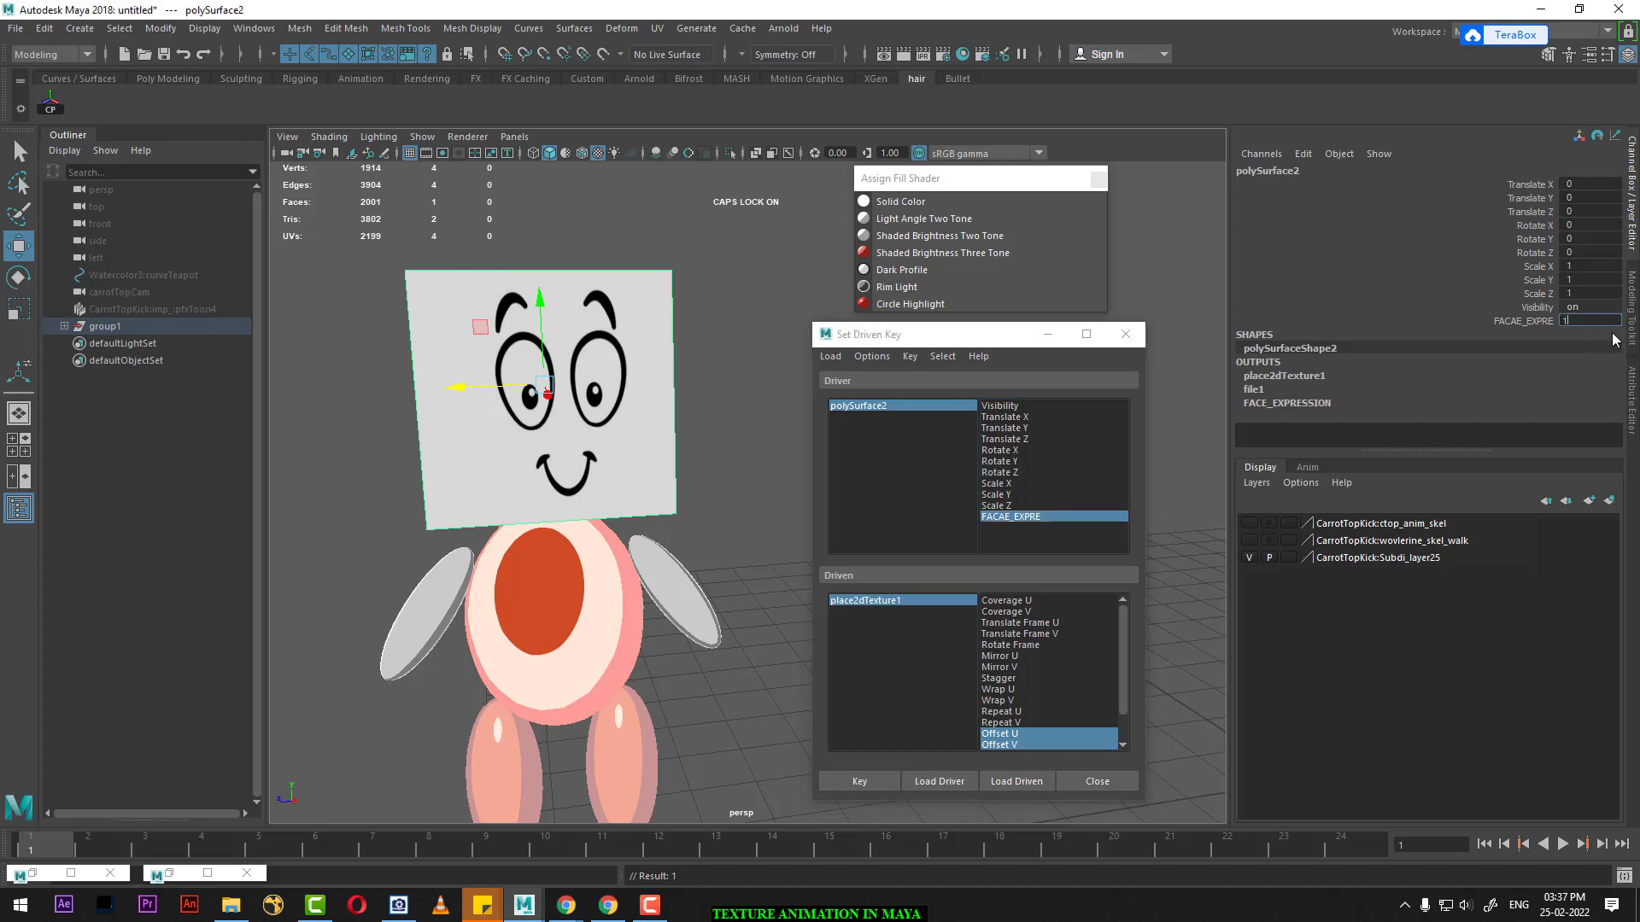
pyautogui.press('Return')
pyautogui.moveTo(978, 333); pyautogui.dragTo(784, 310)
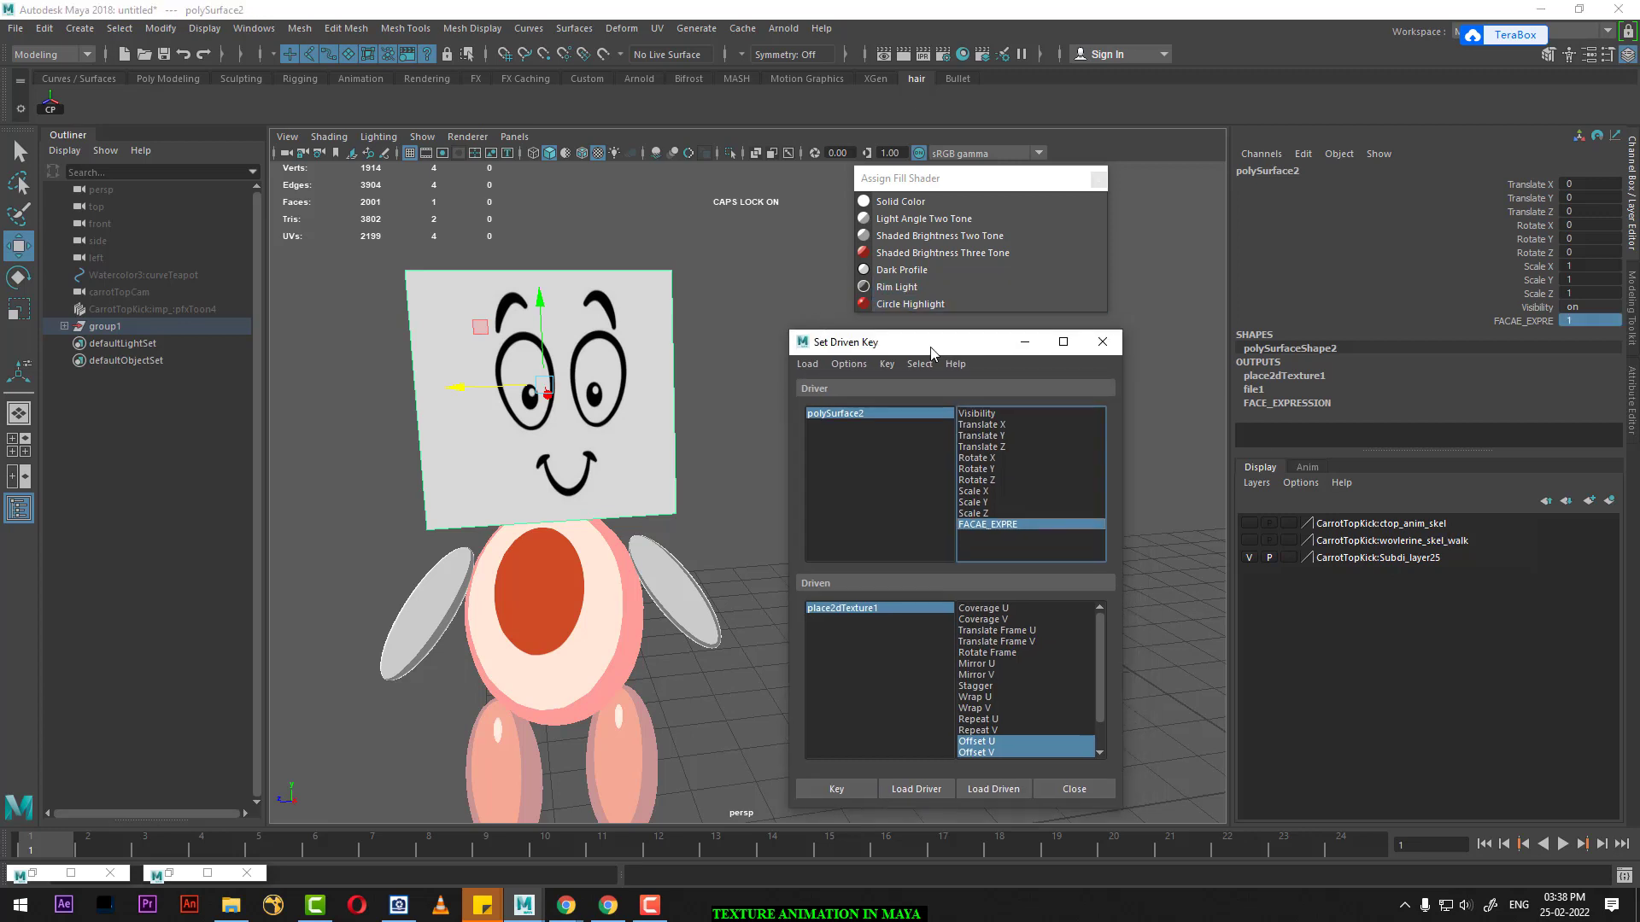
pyautogui.click(697, 578)
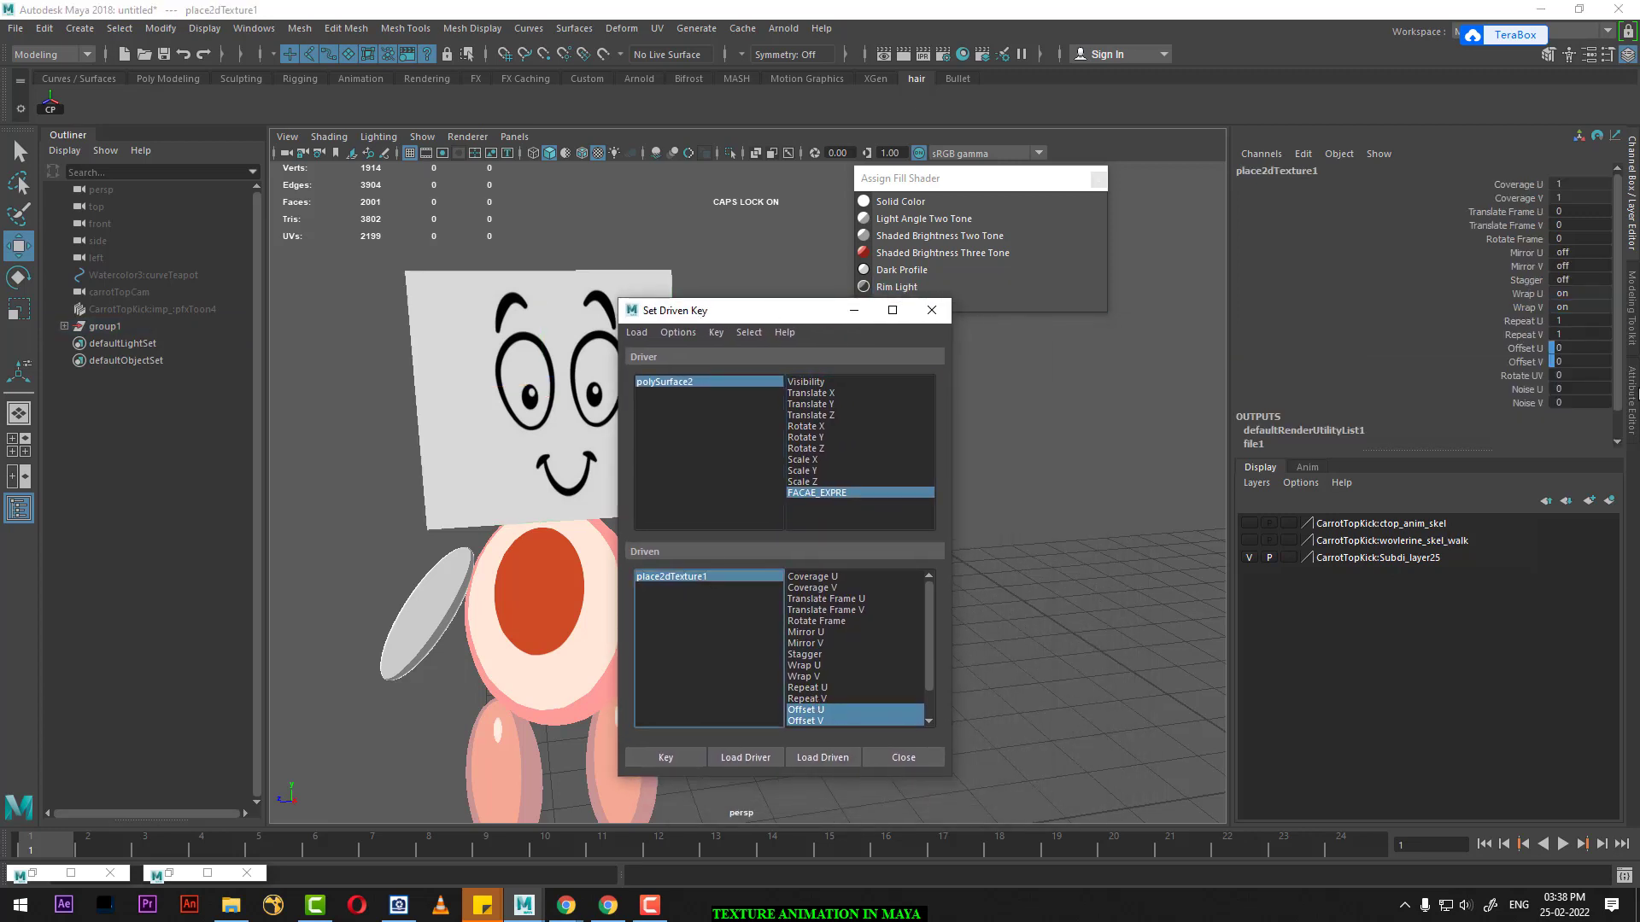
pyautogui.click(1574, 348)
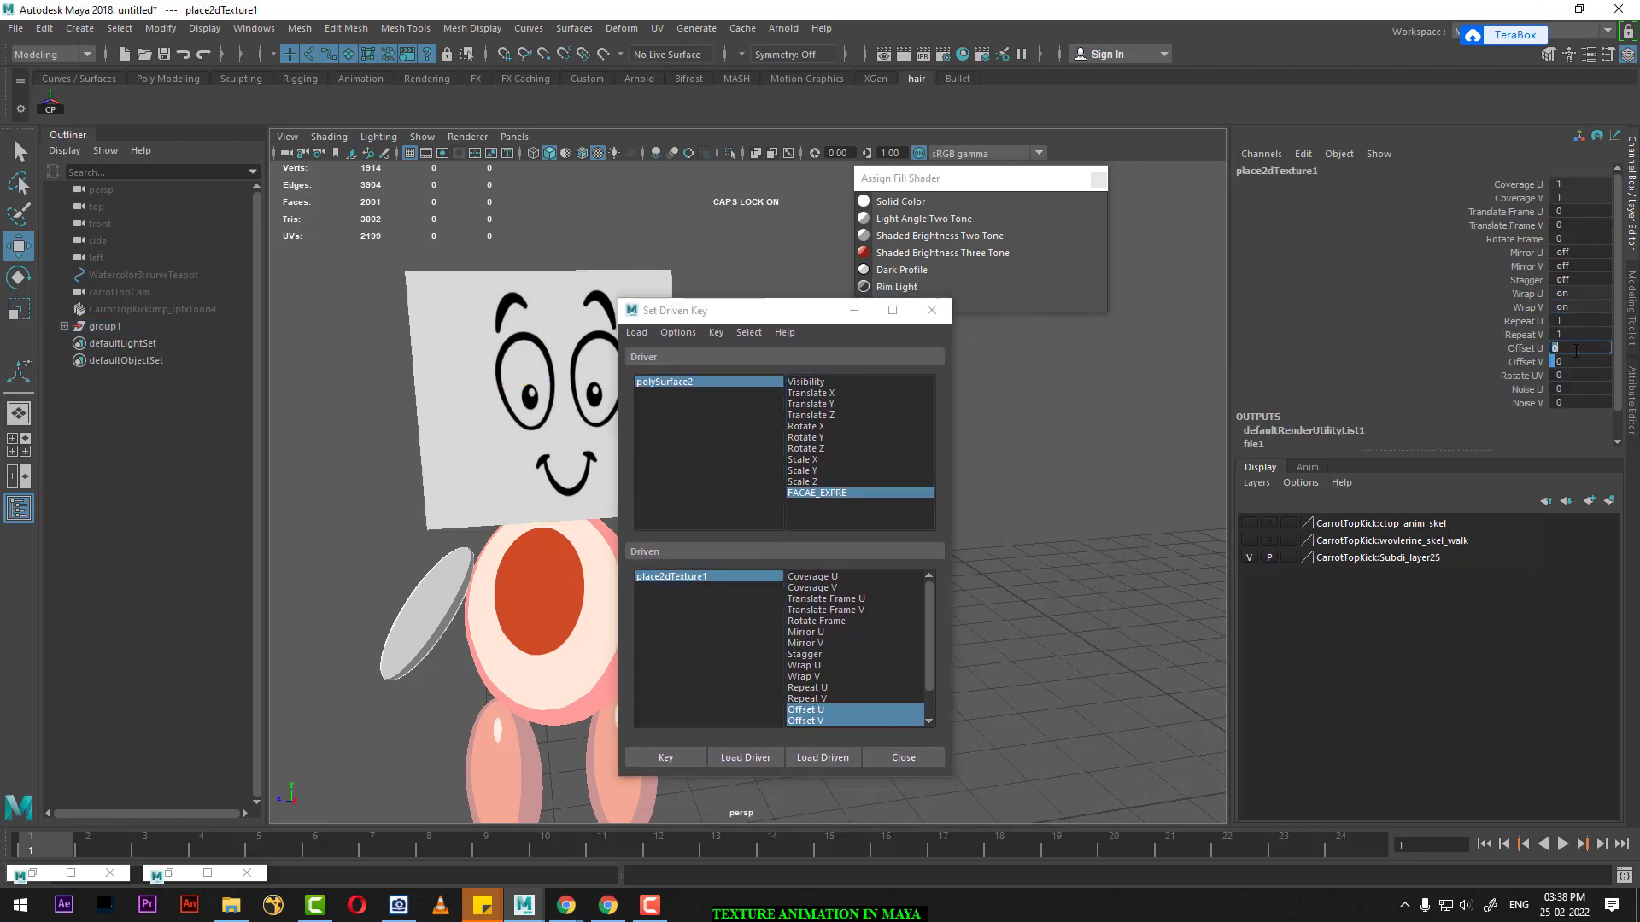
pyautogui.write('2')
pyautogui.write('0.2')
pyautogui.press('Return')
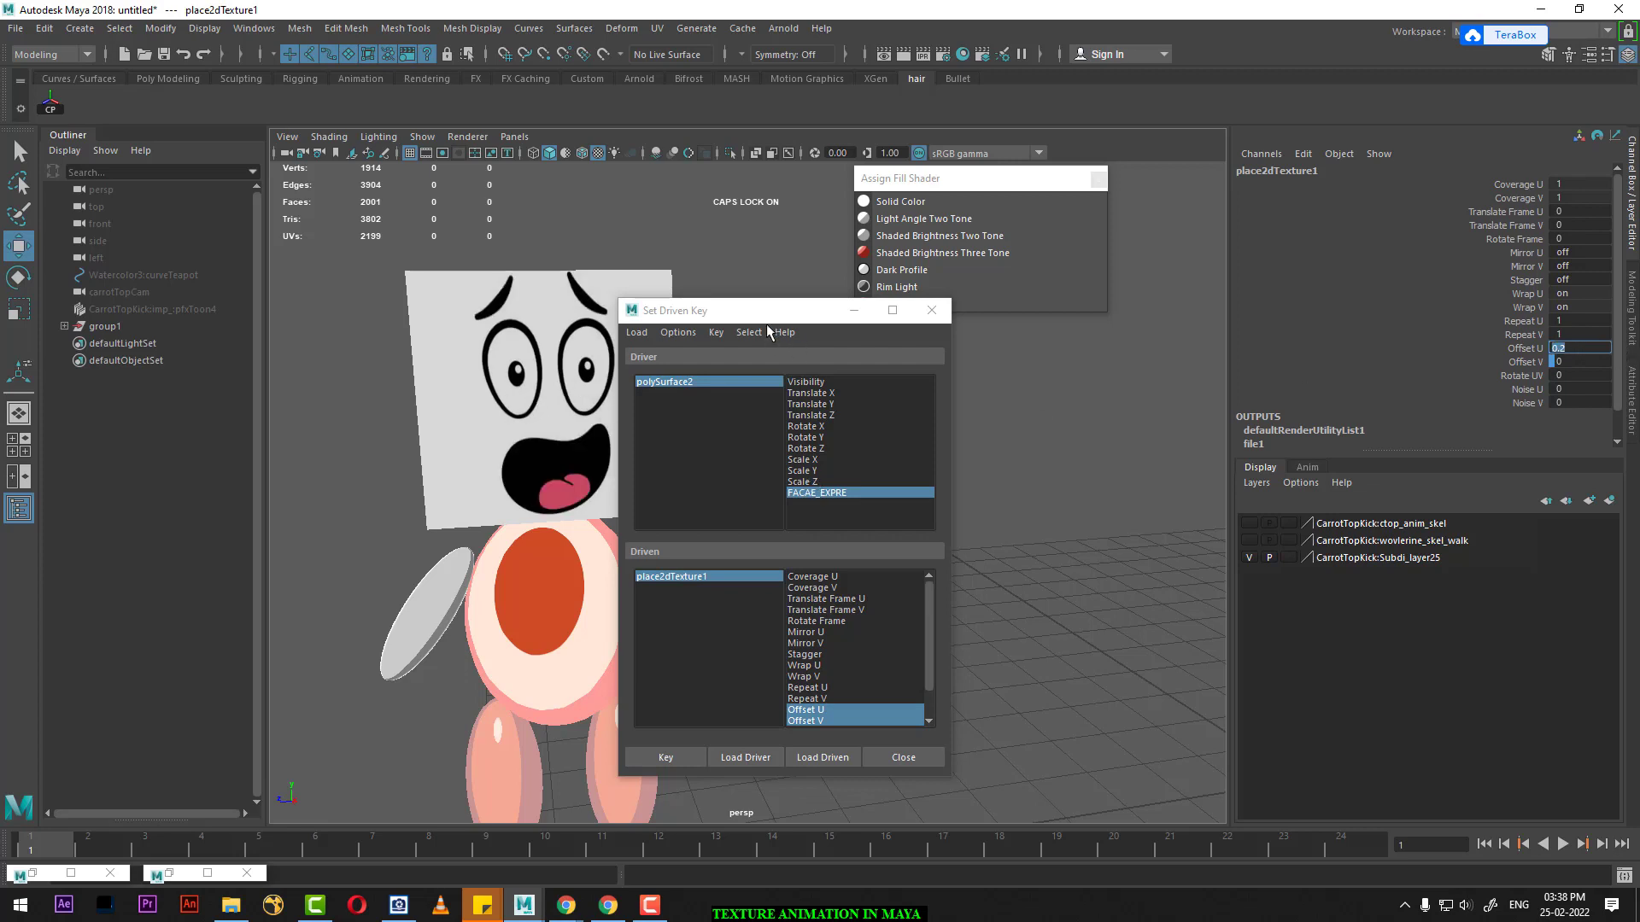
# Step: Key FACAE_EXPRE 1 to Offset U 0.2 and reselect the face plane's FACAE_EXPRE channel
pyautogui.click(841, 327)
pyautogui.moveTo(840, 318); pyautogui.dragTo(985, 279)
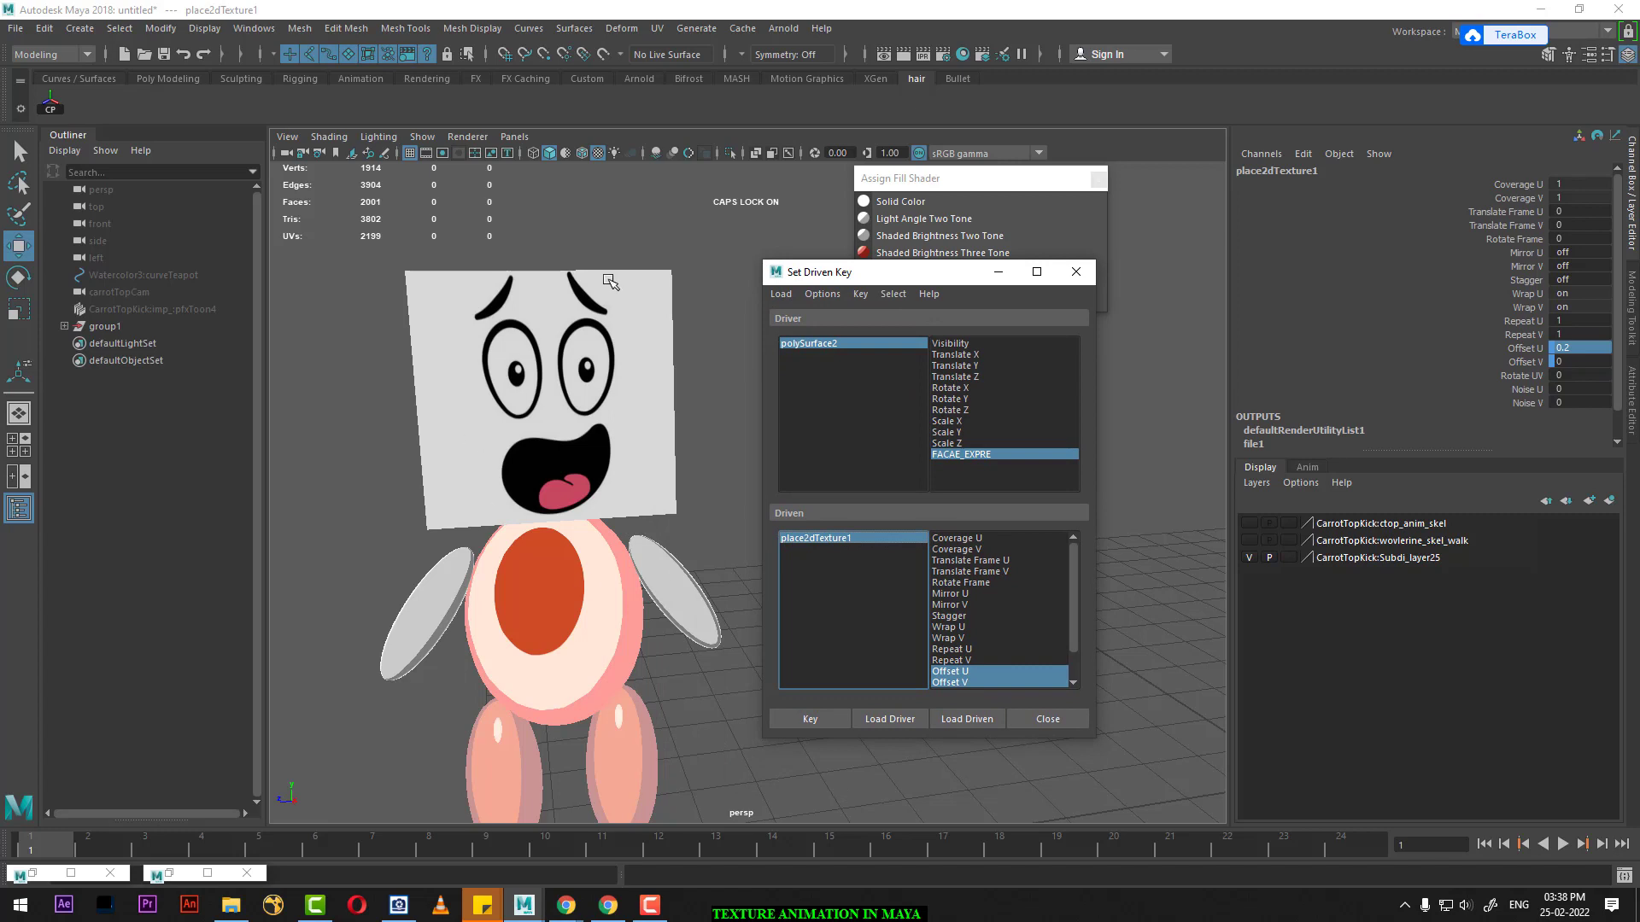
pyautogui.click(808, 719)
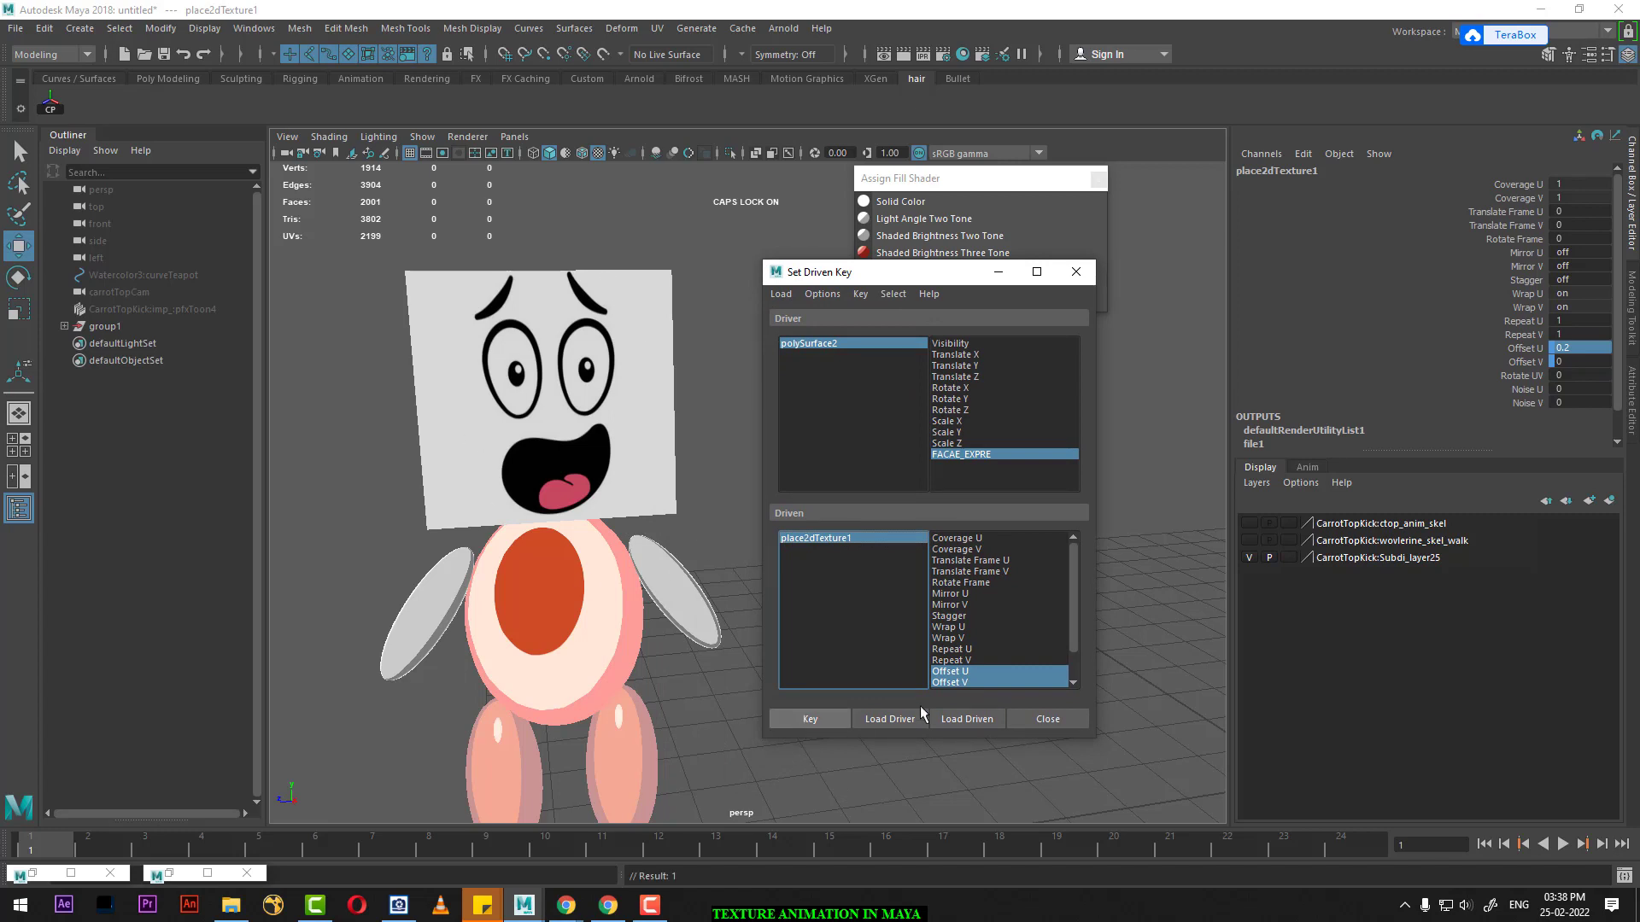
pyautogui.click(917, 393)
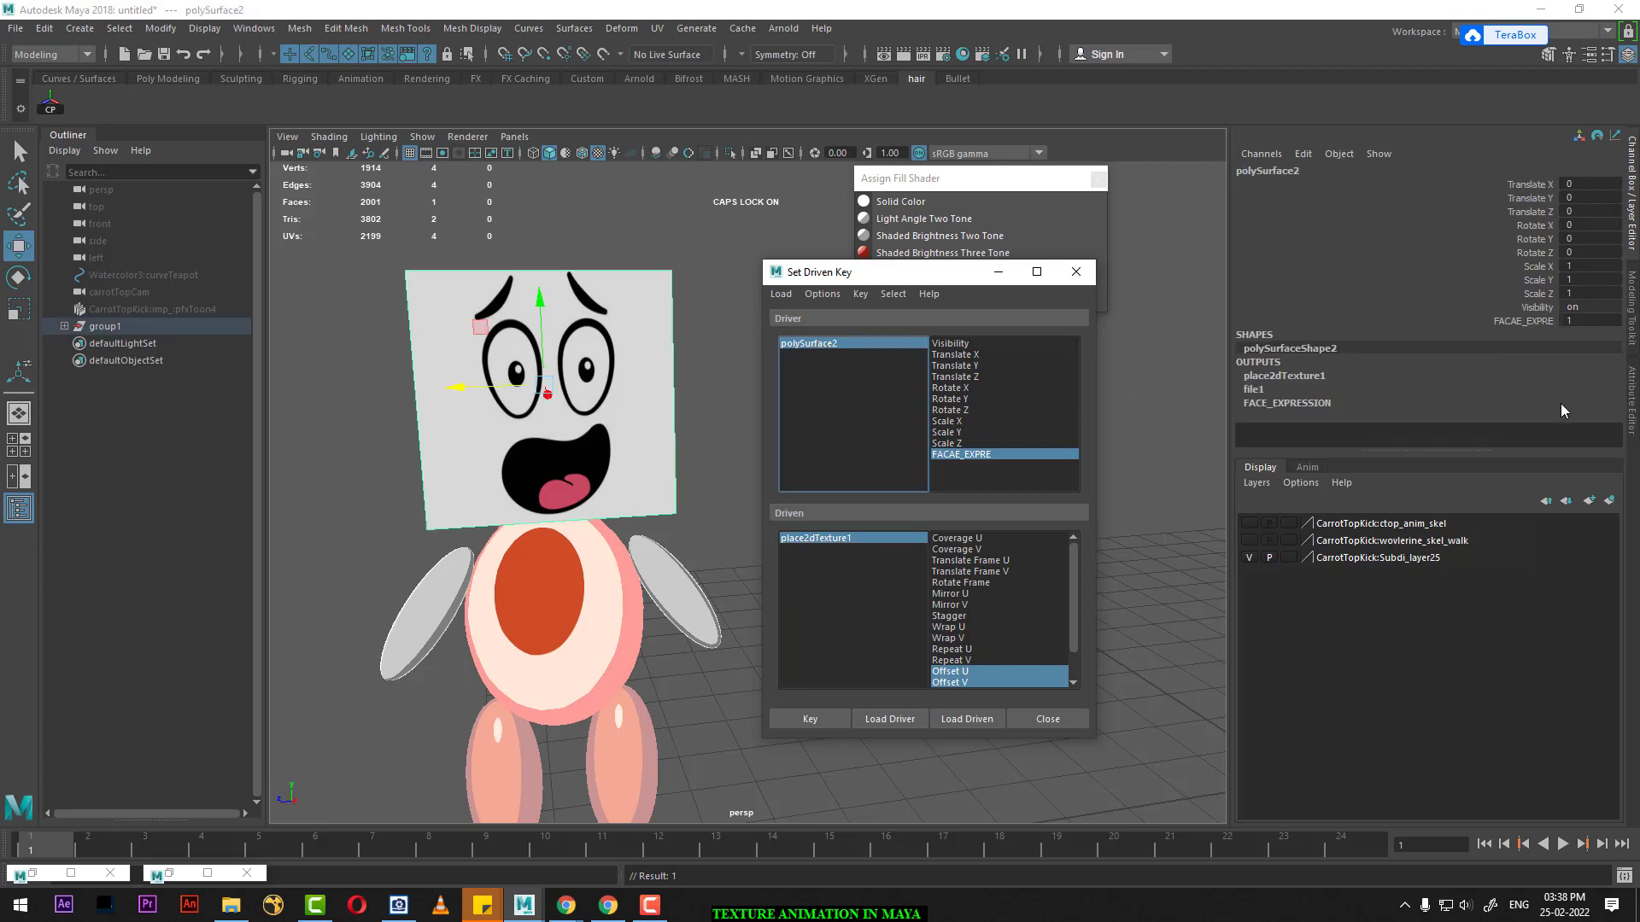
pyautogui.click(1525, 321)
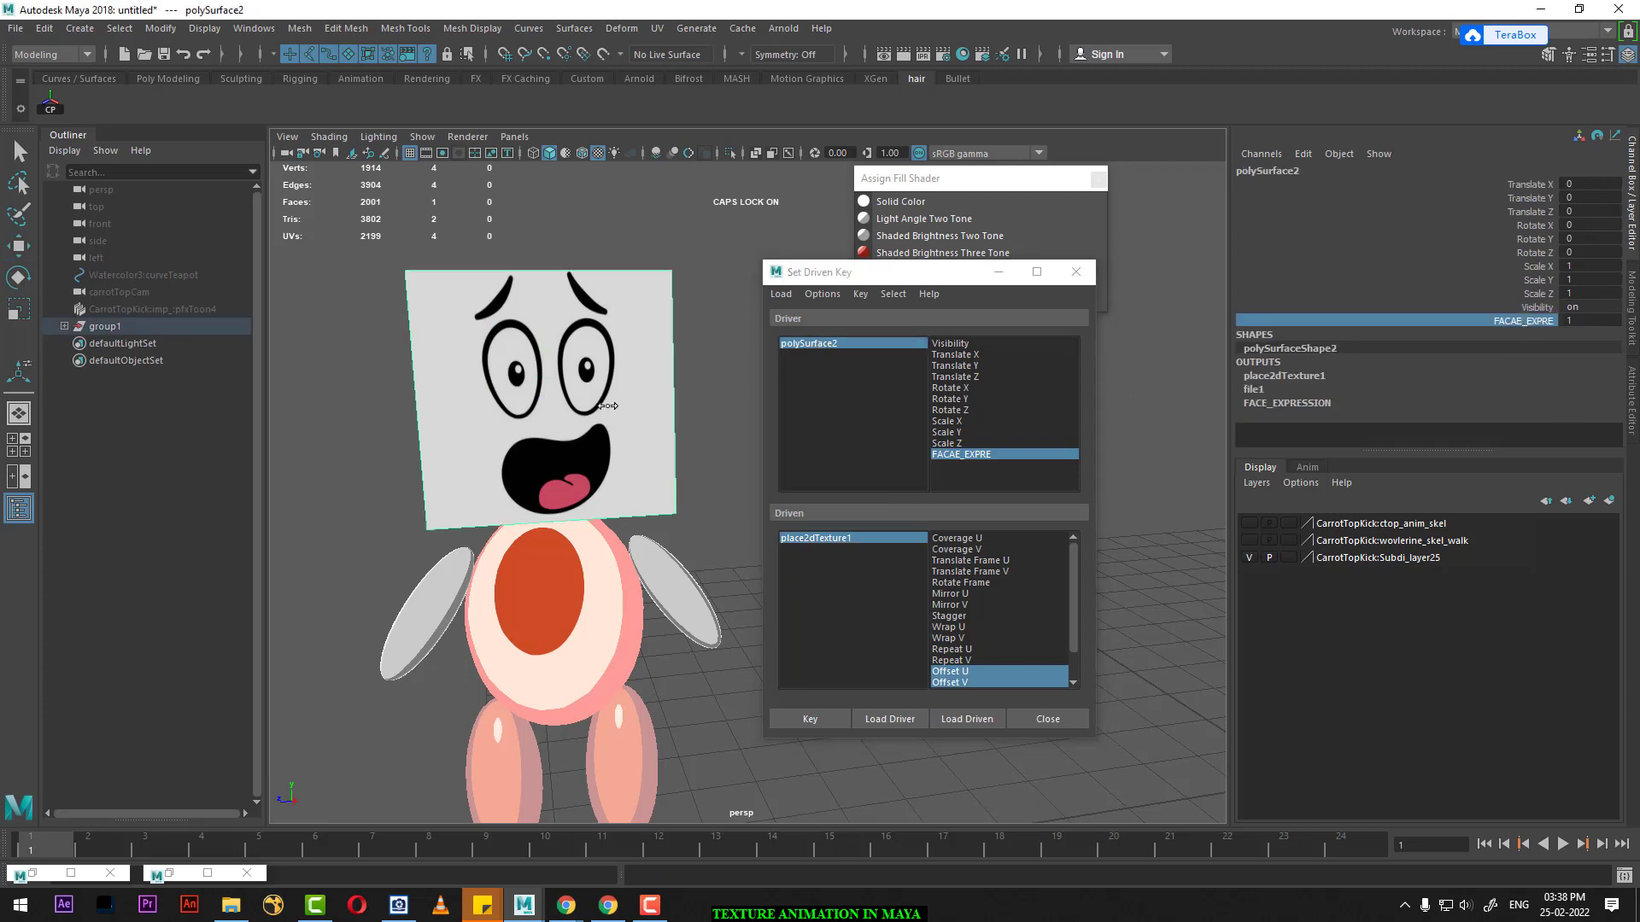
# Step: Set FACAE_EXPRE to 2 and Offset U to 0.4, with only Offset U driven
pyautogui.moveTo(612, 410); pyautogui.dragTo(602, 418, button='middle')
pyautogui.moveTo(602, 418)
pyautogui.keyDown('alt'); pyautogui.mouseDown()
pyautogui.moveTo(596, 497)
pyautogui.moveTo(574, 478)
pyautogui.mouseUp(); pyautogui.keyUp('alt')
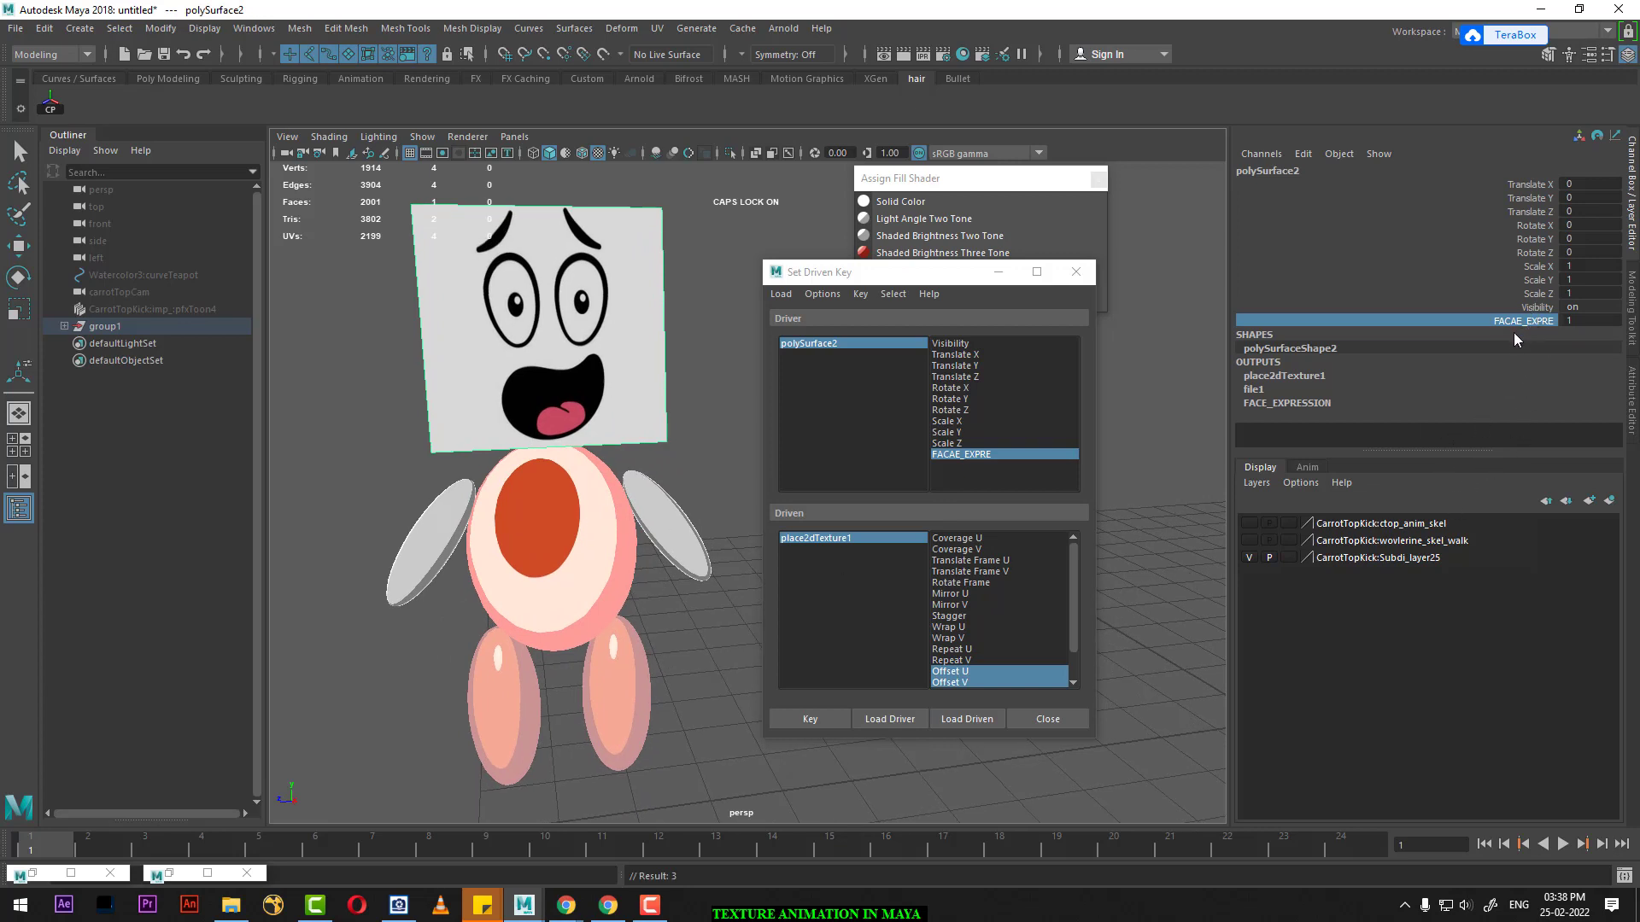
pyautogui.doubleClick(1573, 321)
pyautogui.write('2')
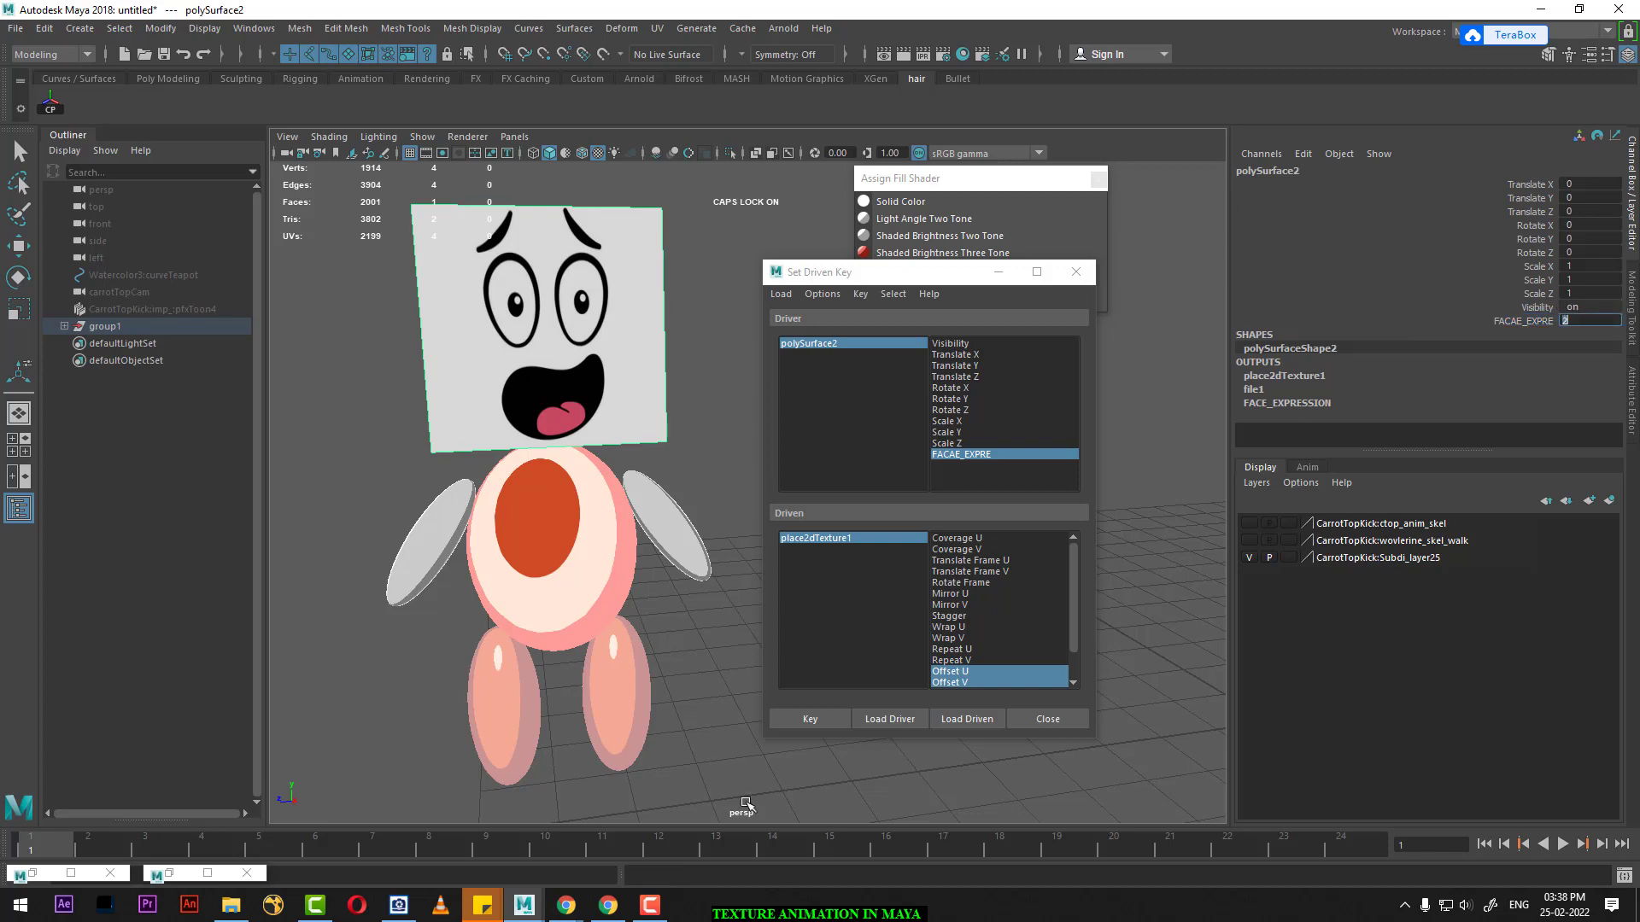
pyautogui.click(832, 536)
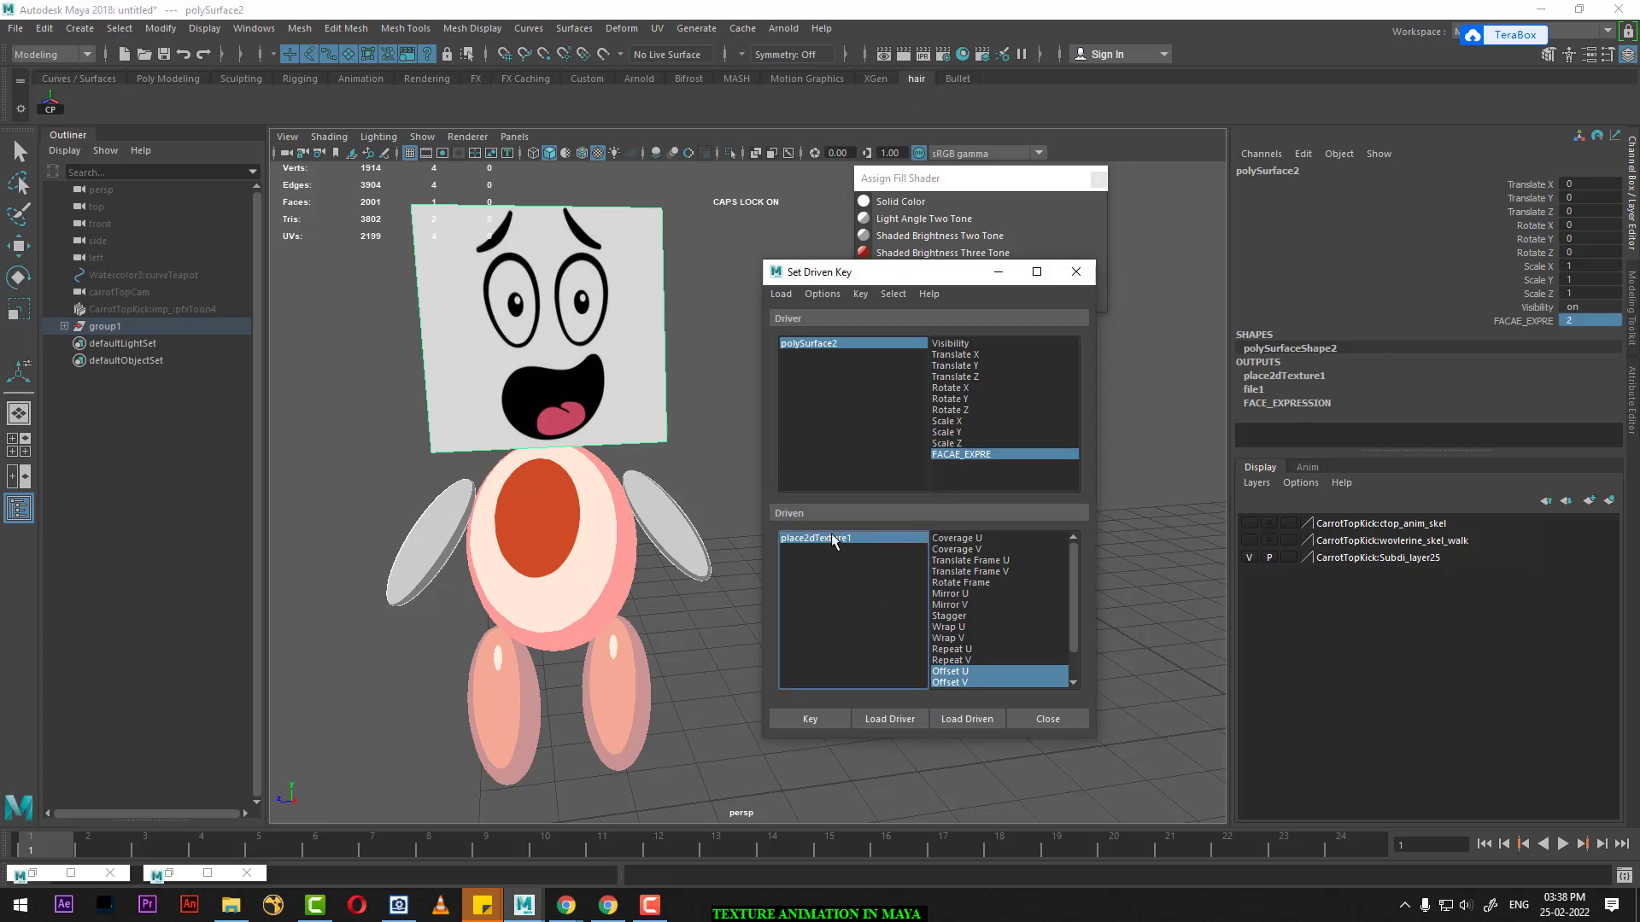
pyautogui.click(960, 673)
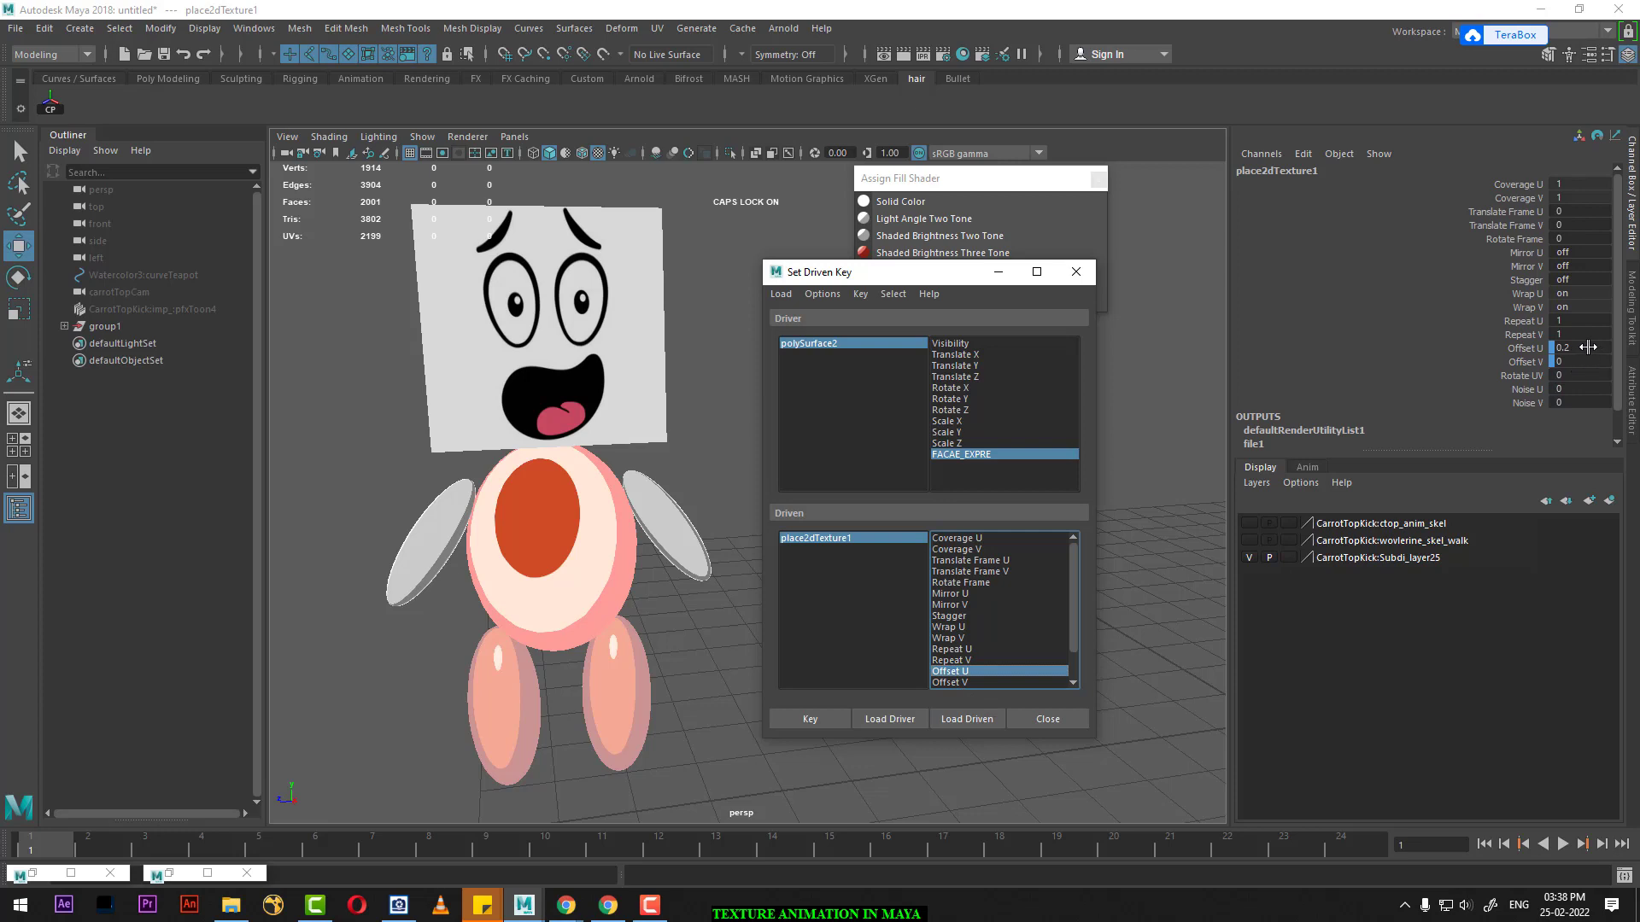
pyautogui.doubleClick(1572, 348)
pyautogui.press('BackSpace')
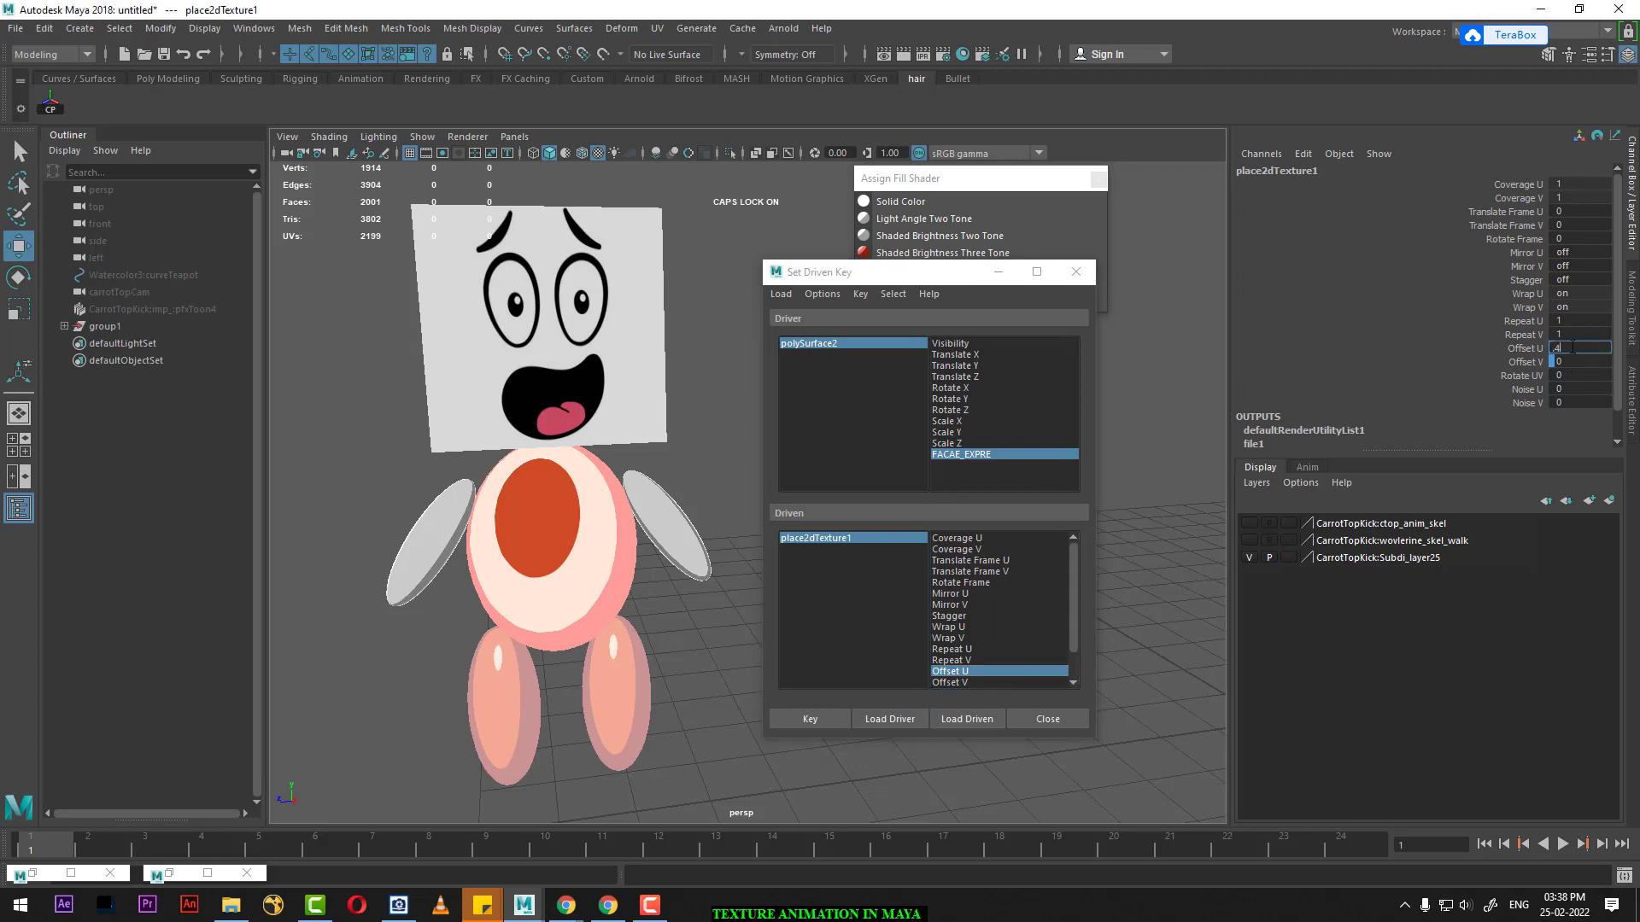
pyautogui.press('Return')
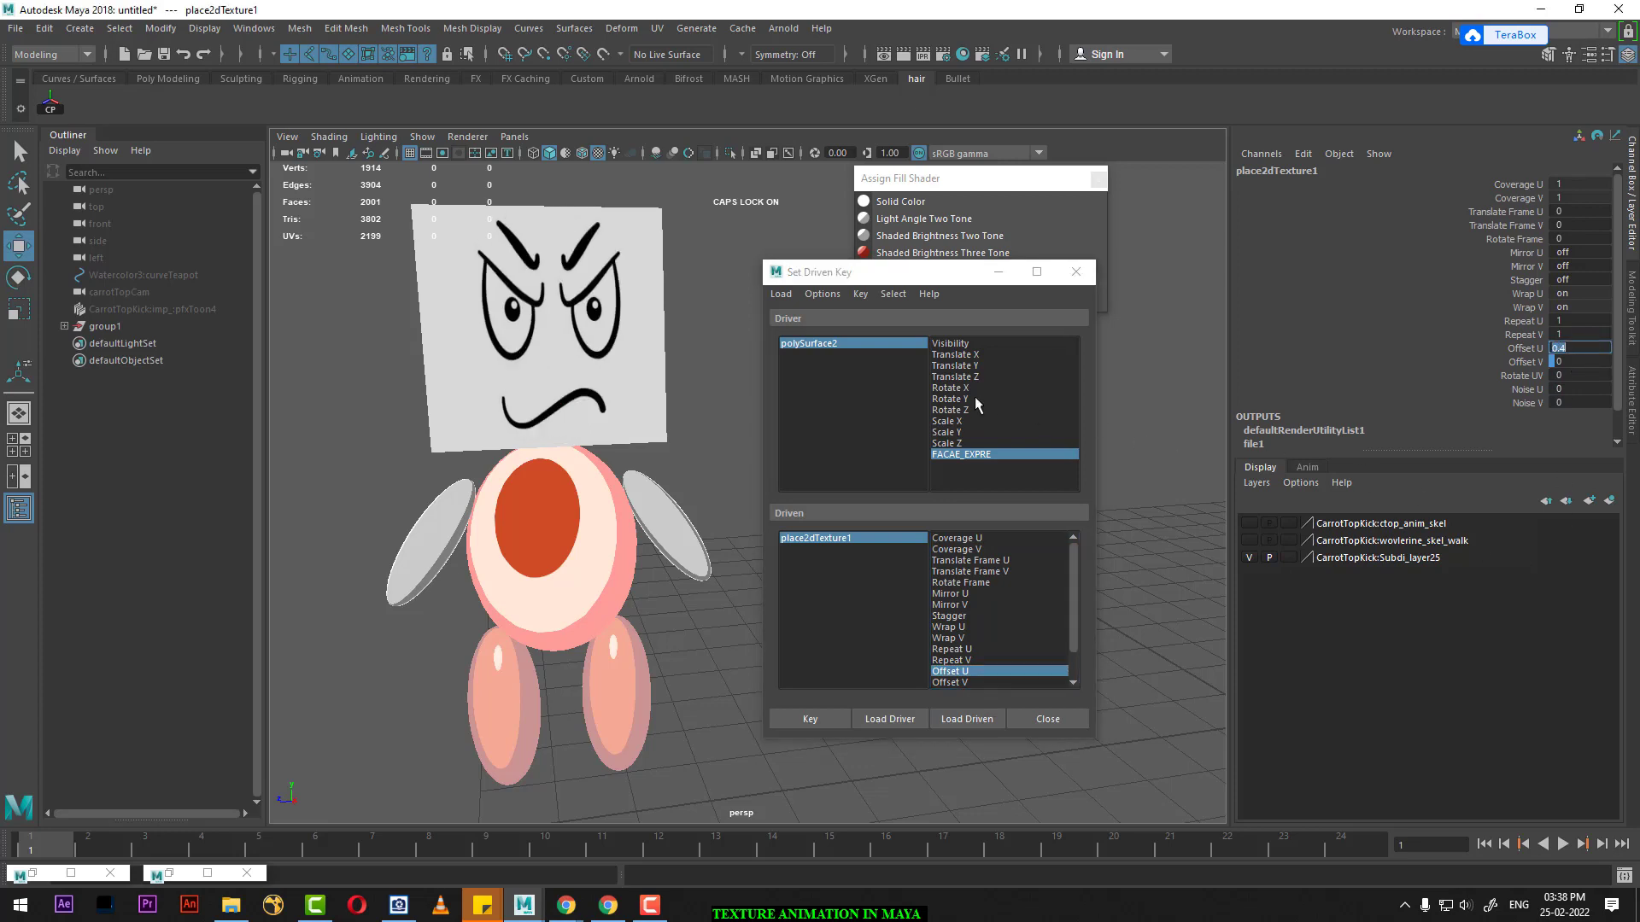
# Step: Key FACAE_EXPRE 2 to Offset U 0.4, then return FACAE_EXPRE to 1 to check
pyautogui.click(818, 343)
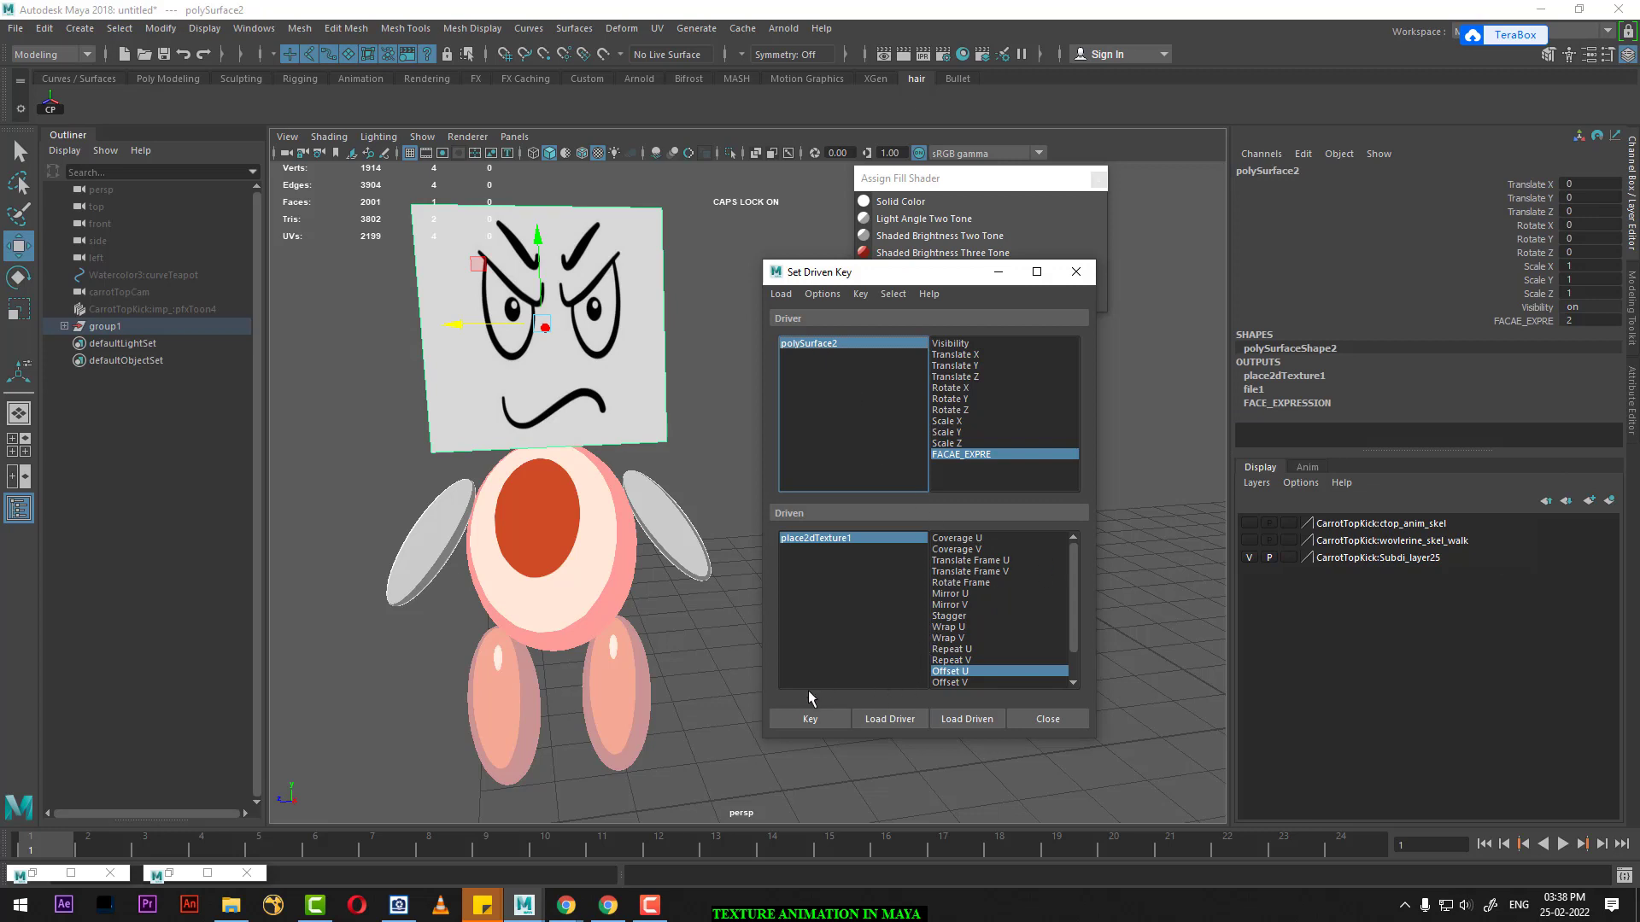
pyautogui.click(808, 722)
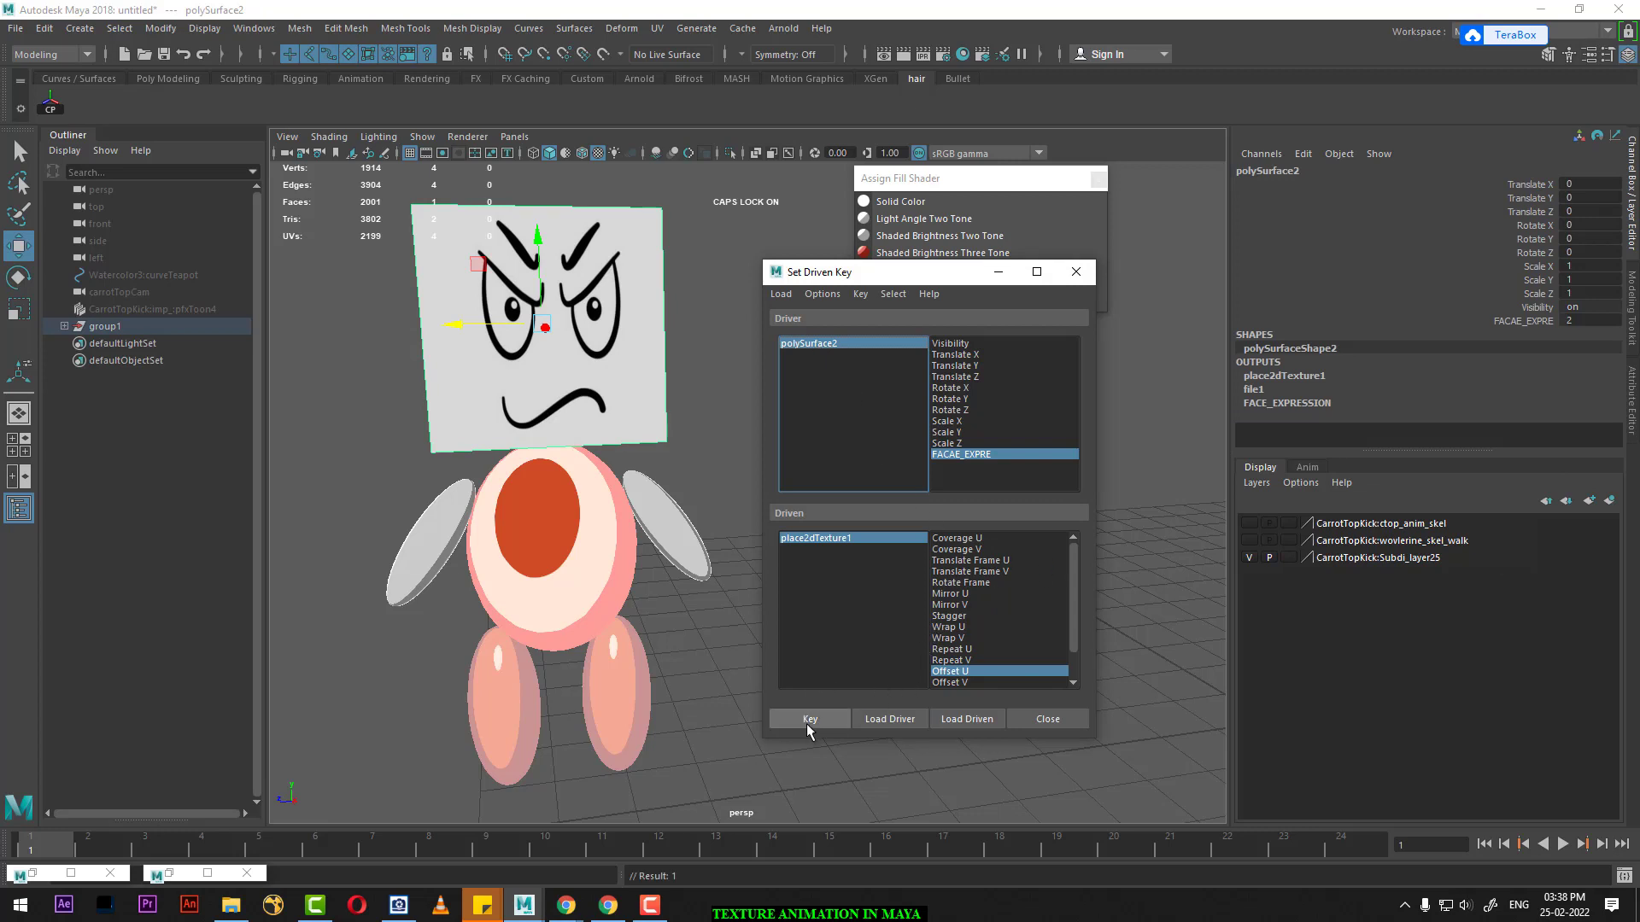
pyautogui.click(1525, 321)
pyautogui.moveTo(630, 447); pyautogui.dragTo(633, 448, button='middle')
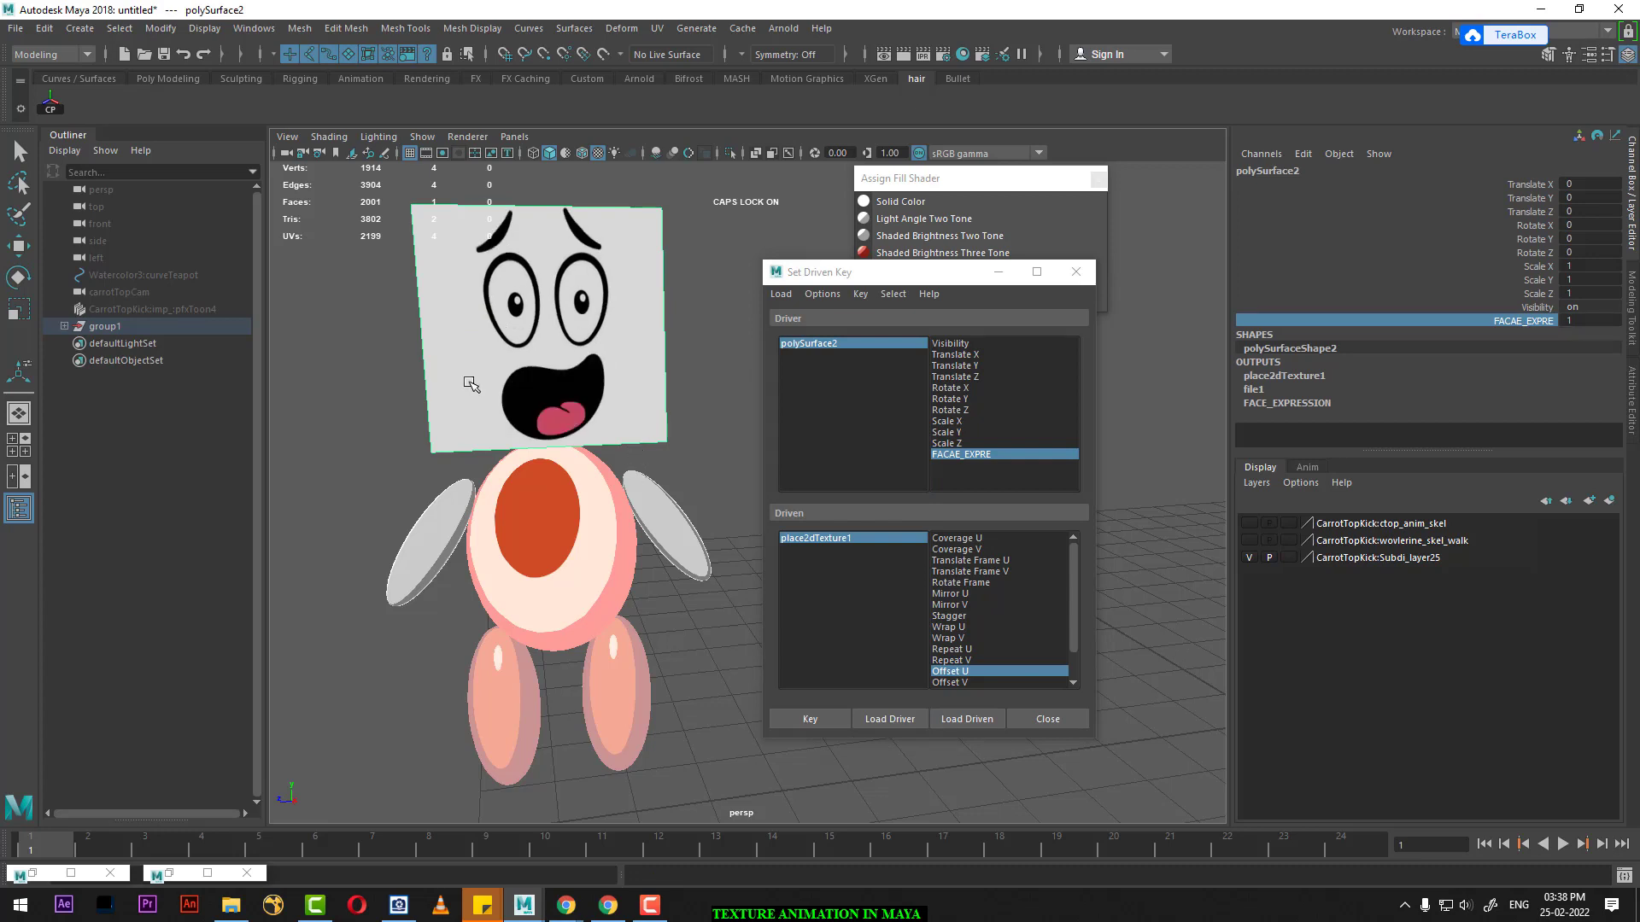
pyautogui.click(205, 29)
pyautogui.moveTo(227, 135)
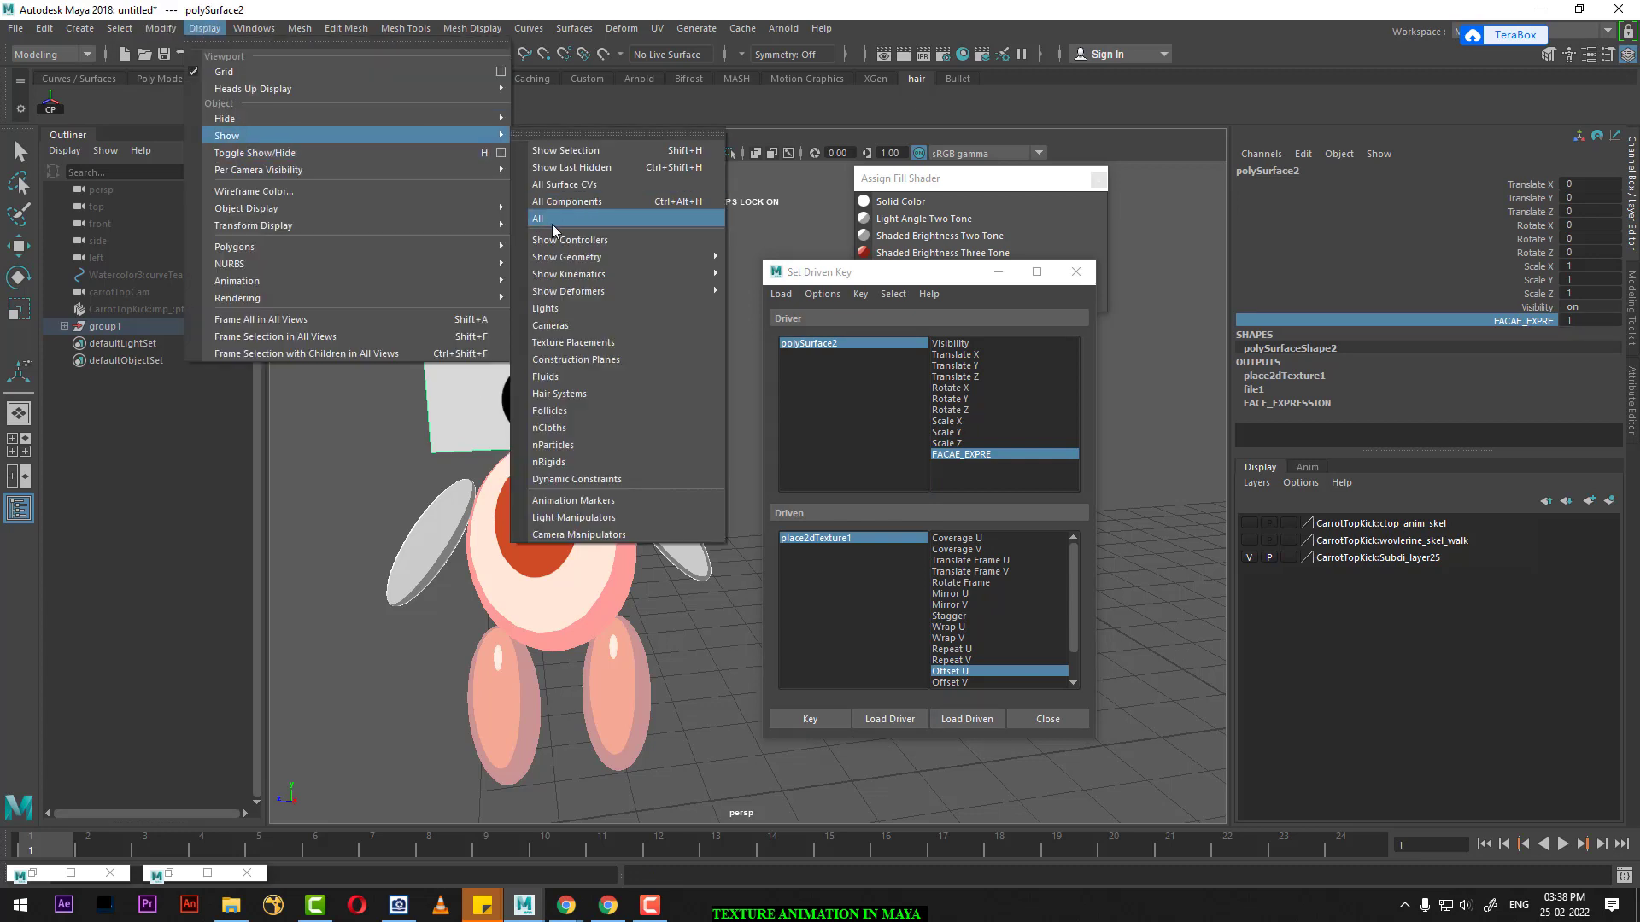
# Step: Show all hidden objects to reveal the cube head and test-render the open-mouthed face twice
pyautogui.click(552, 224)
pyautogui.moveTo(581, 461)
pyautogui.keyDown('alt'); pyautogui.mouseDown()
pyautogui.moveTo(609, 458)
pyautogui.moveTo(627, 488)
pyautogui.mouseUp(); pyautogui.keyUp('alt')
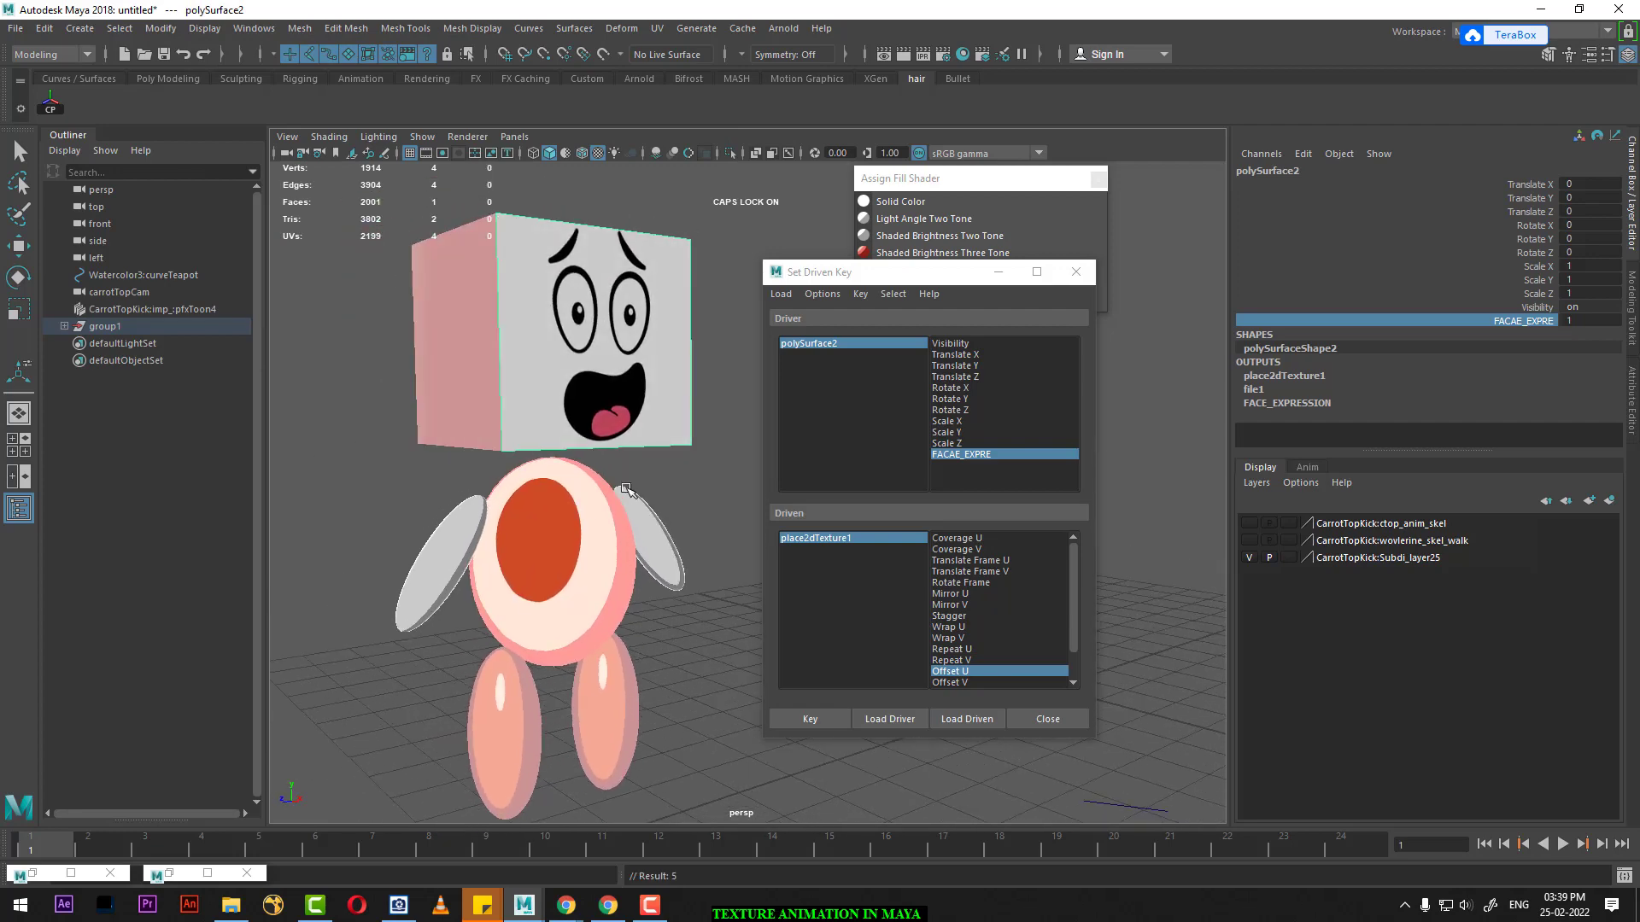
pyautogui.click(903, 54)
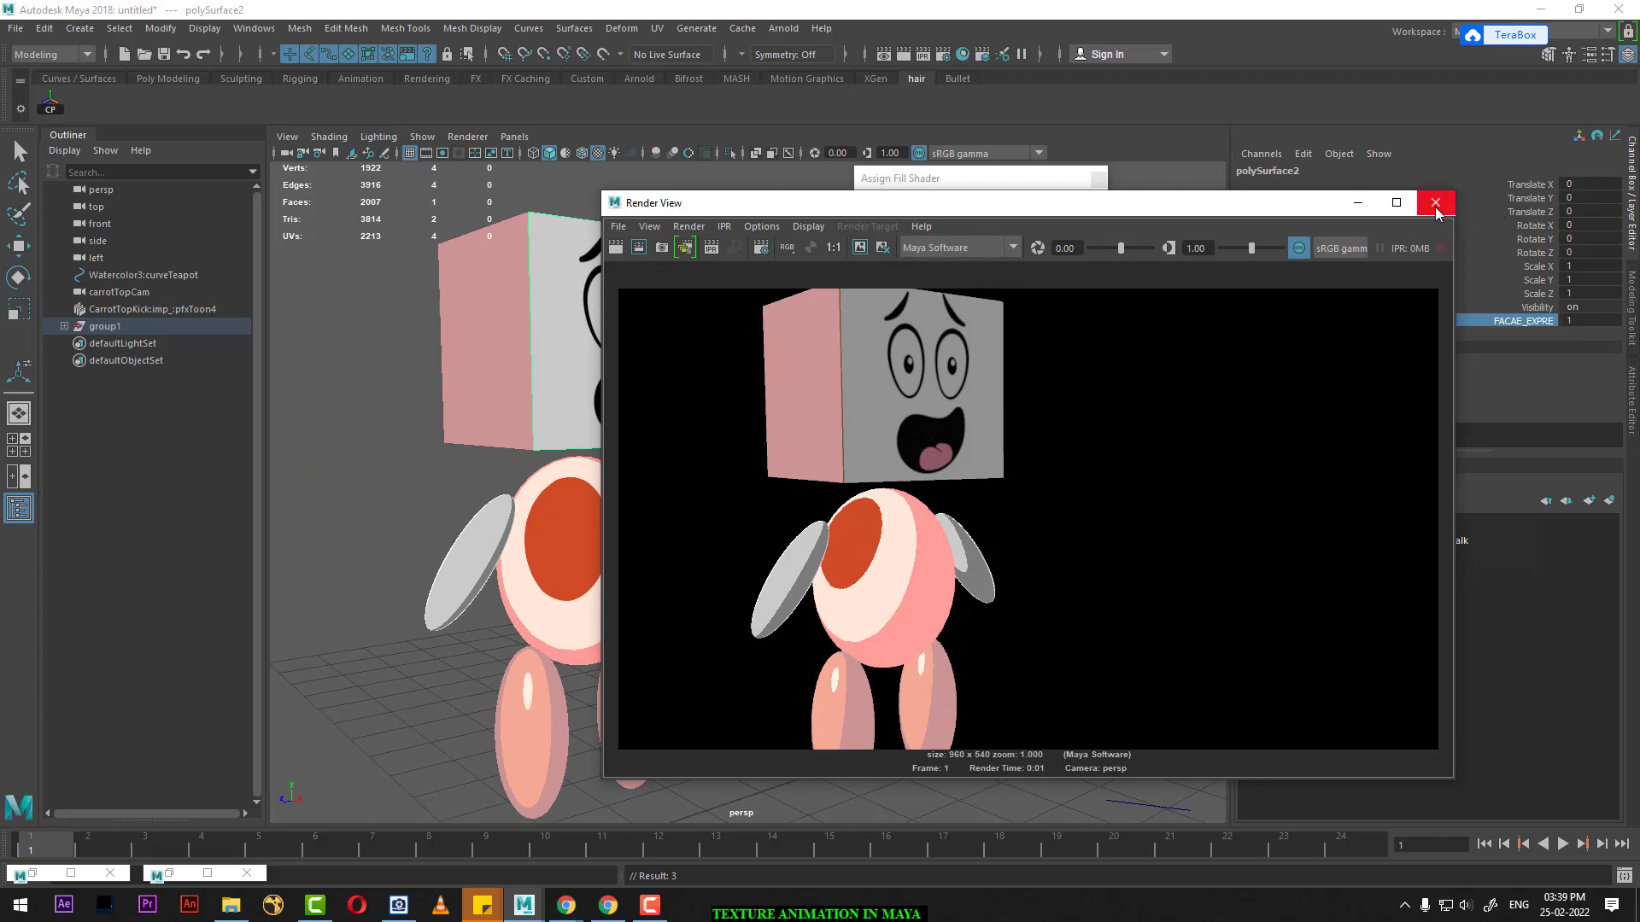
pyautogui.click(1436, 204)
pyautogui.keyDown('alt'); pyautogui.moveTo(598, 461); pyautogui.dragTo(683, 479); pyautogui.keyUp('alt')
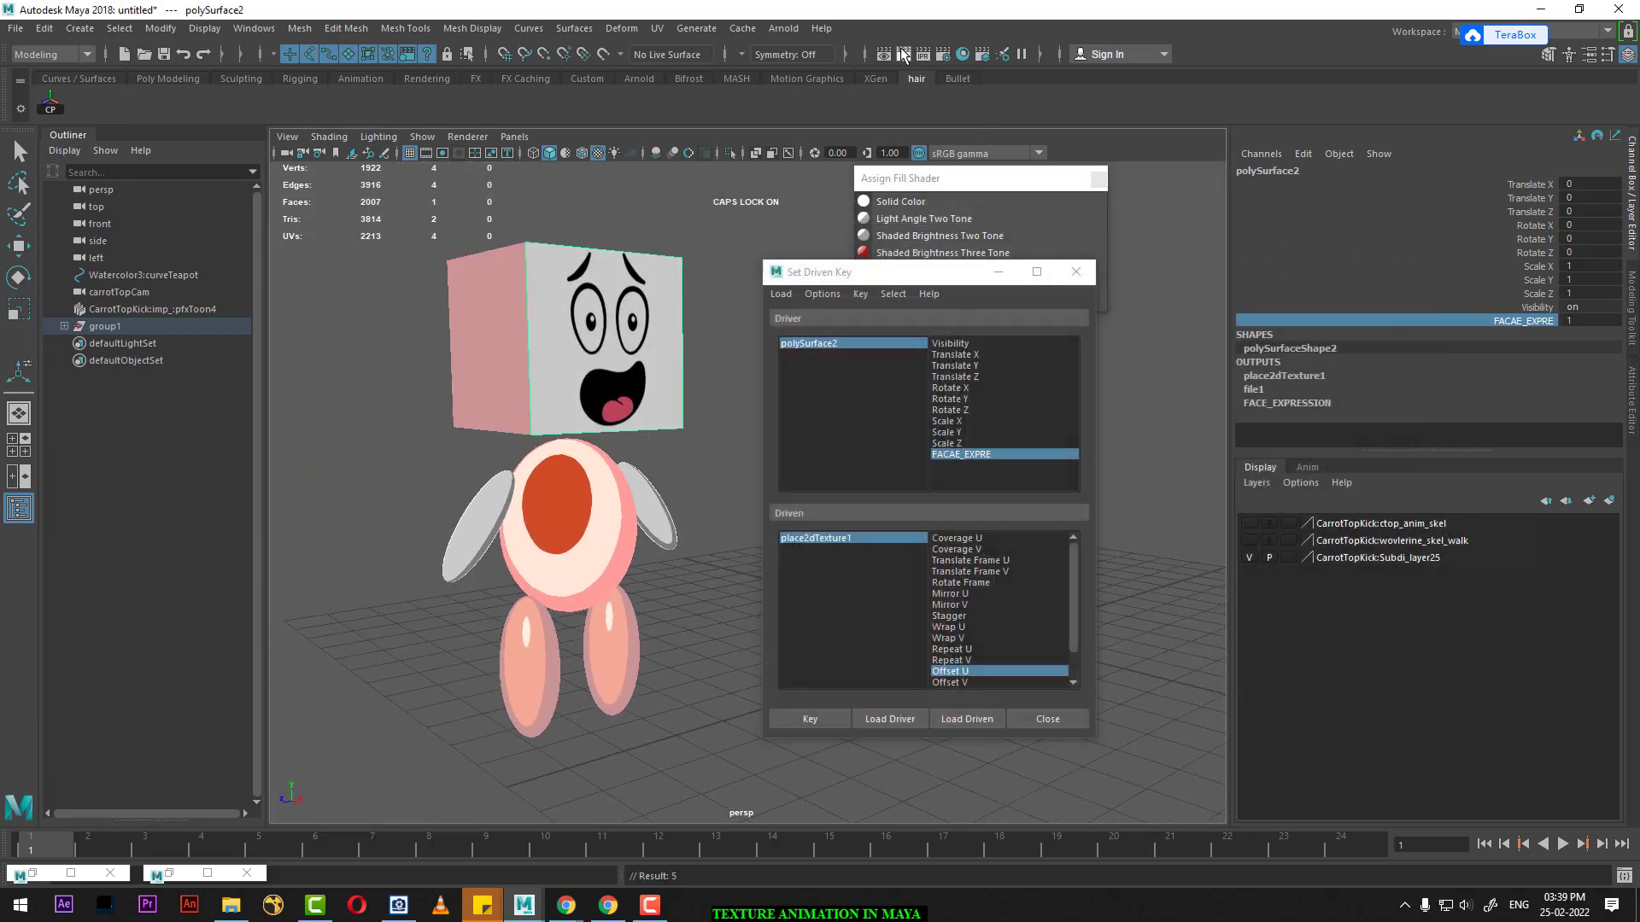
pyautogui.click(903, 54)
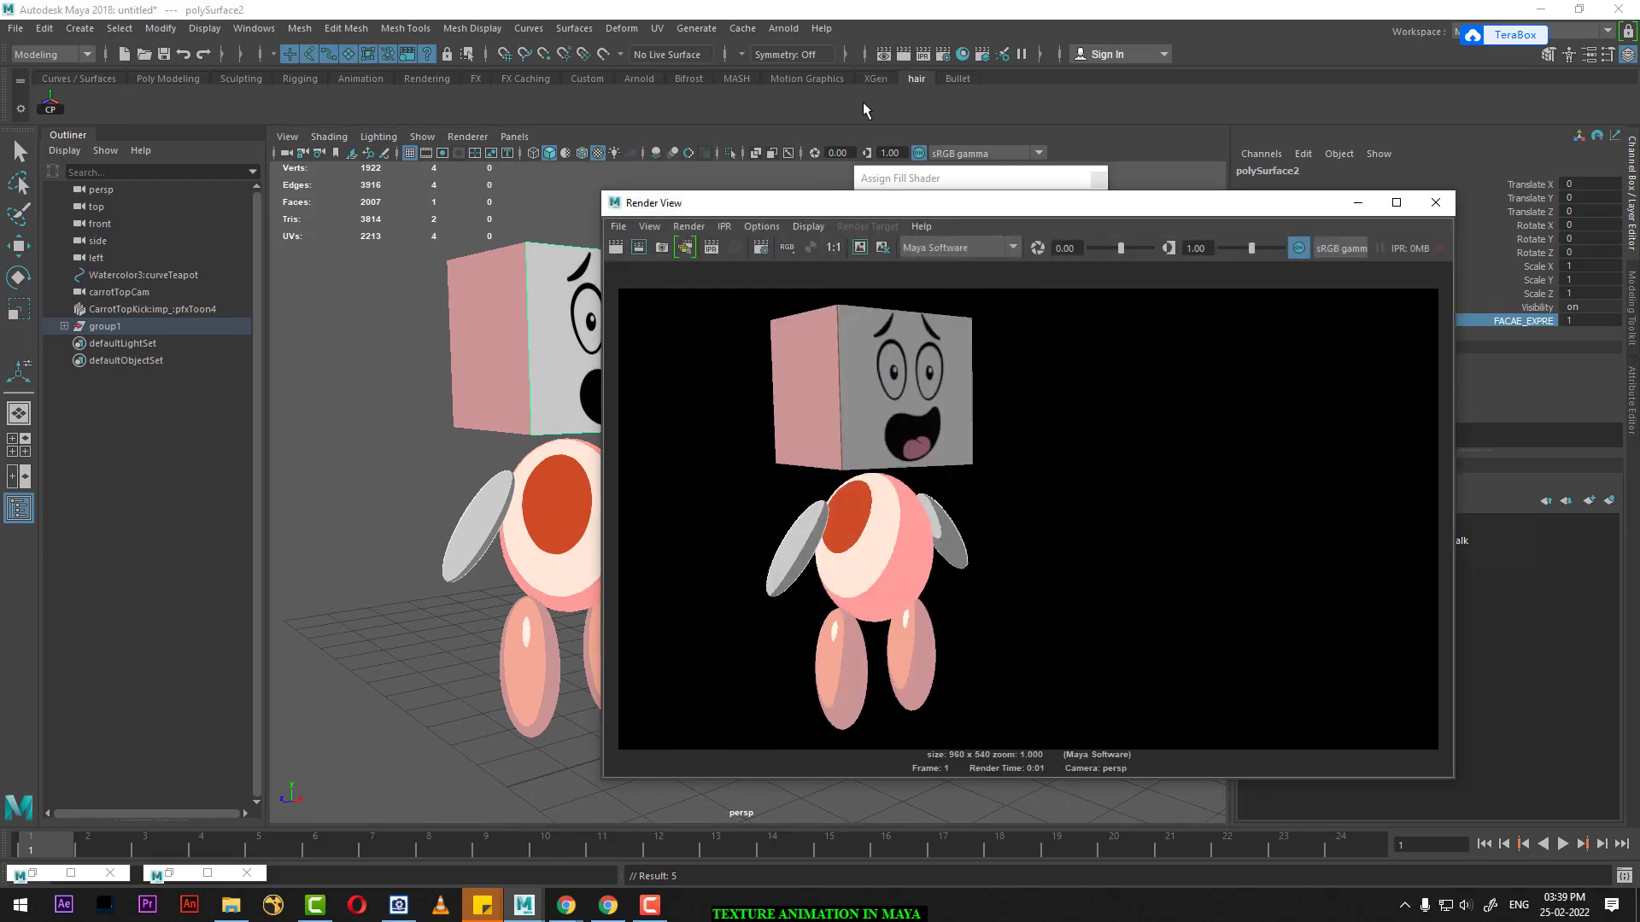
pyautogui.click(1437, 203)
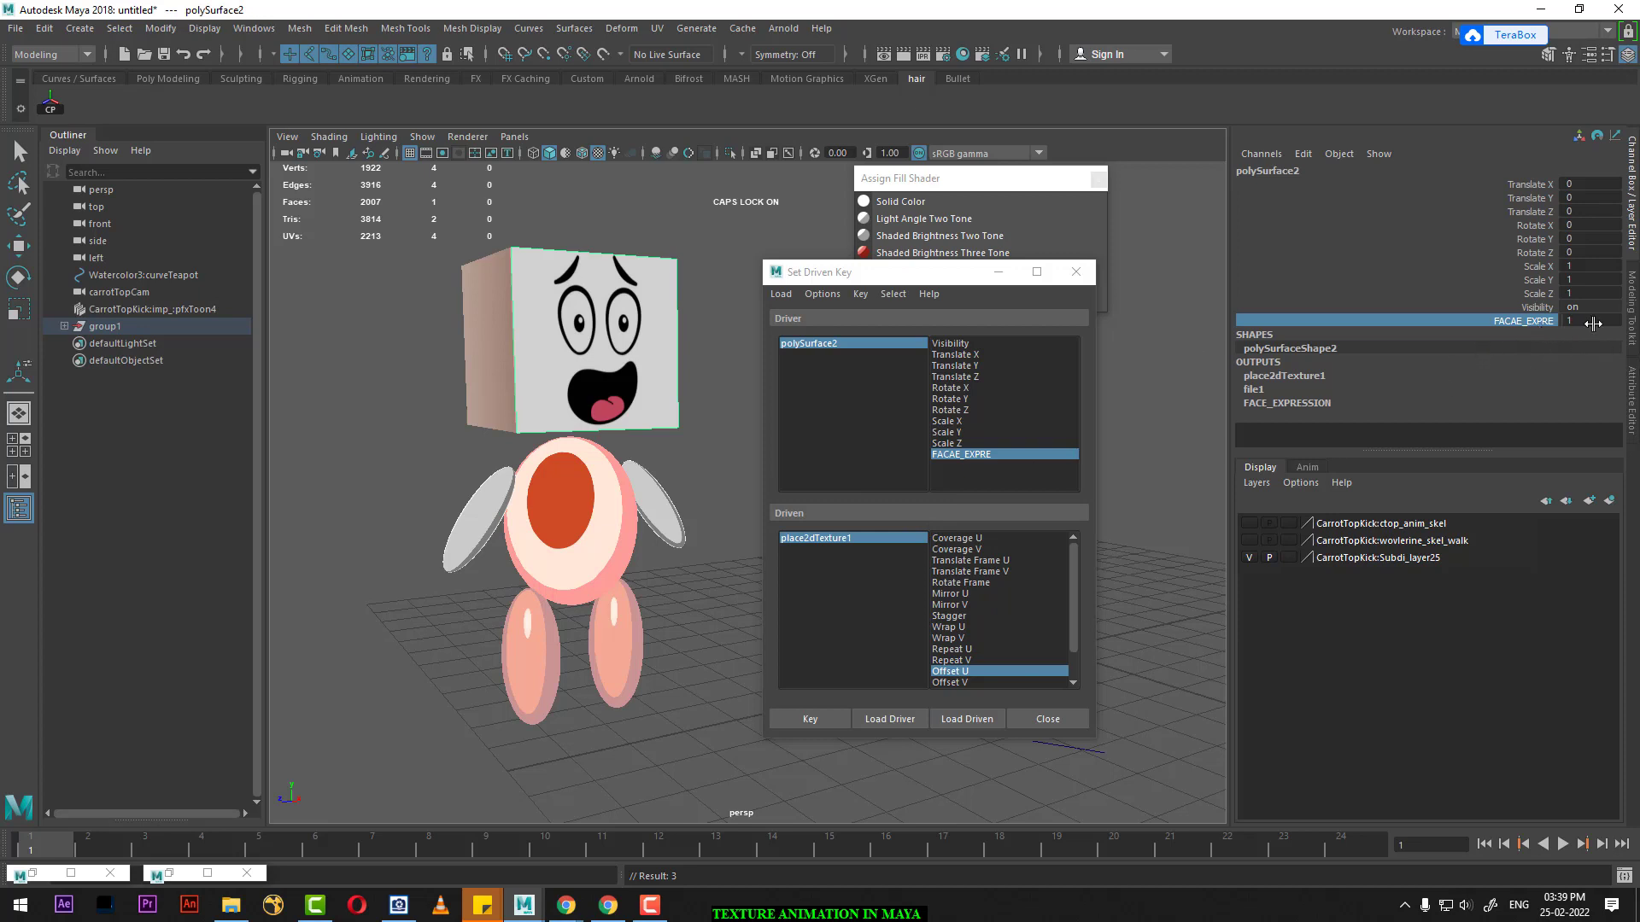
# Step: Raise FACAE_EXPRE and set Offset U to 0.6 with Offset U and V driven
pyautogui.doubleClick(1593, 322)
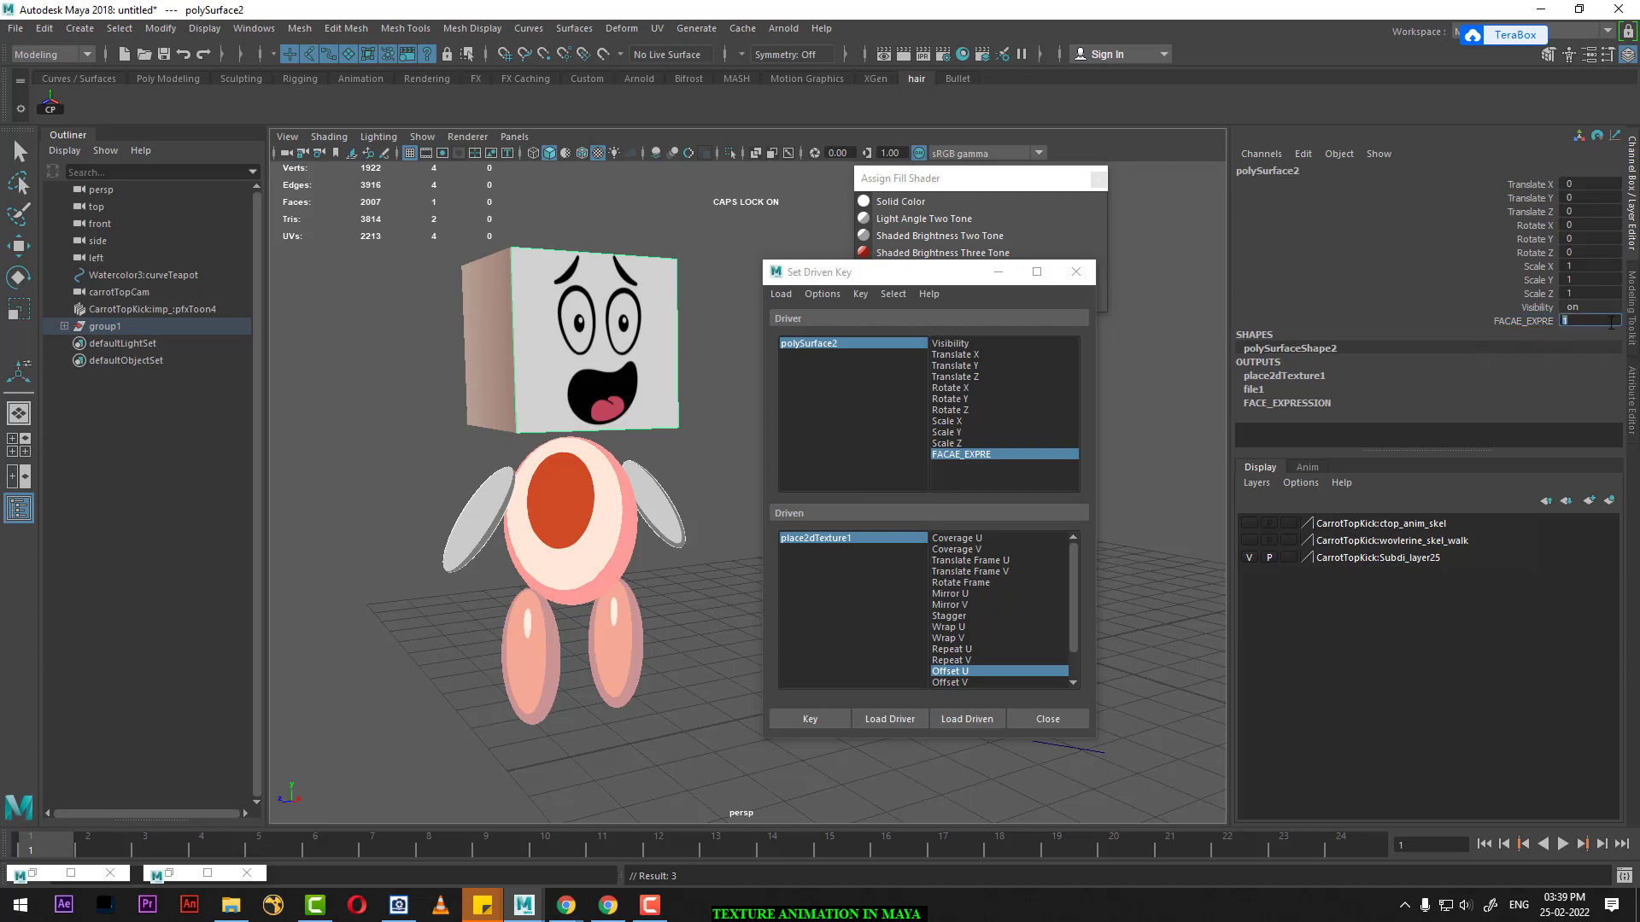
pyautogui.write('3')
pyautogui.write('4')
pyautogui.press('Return')
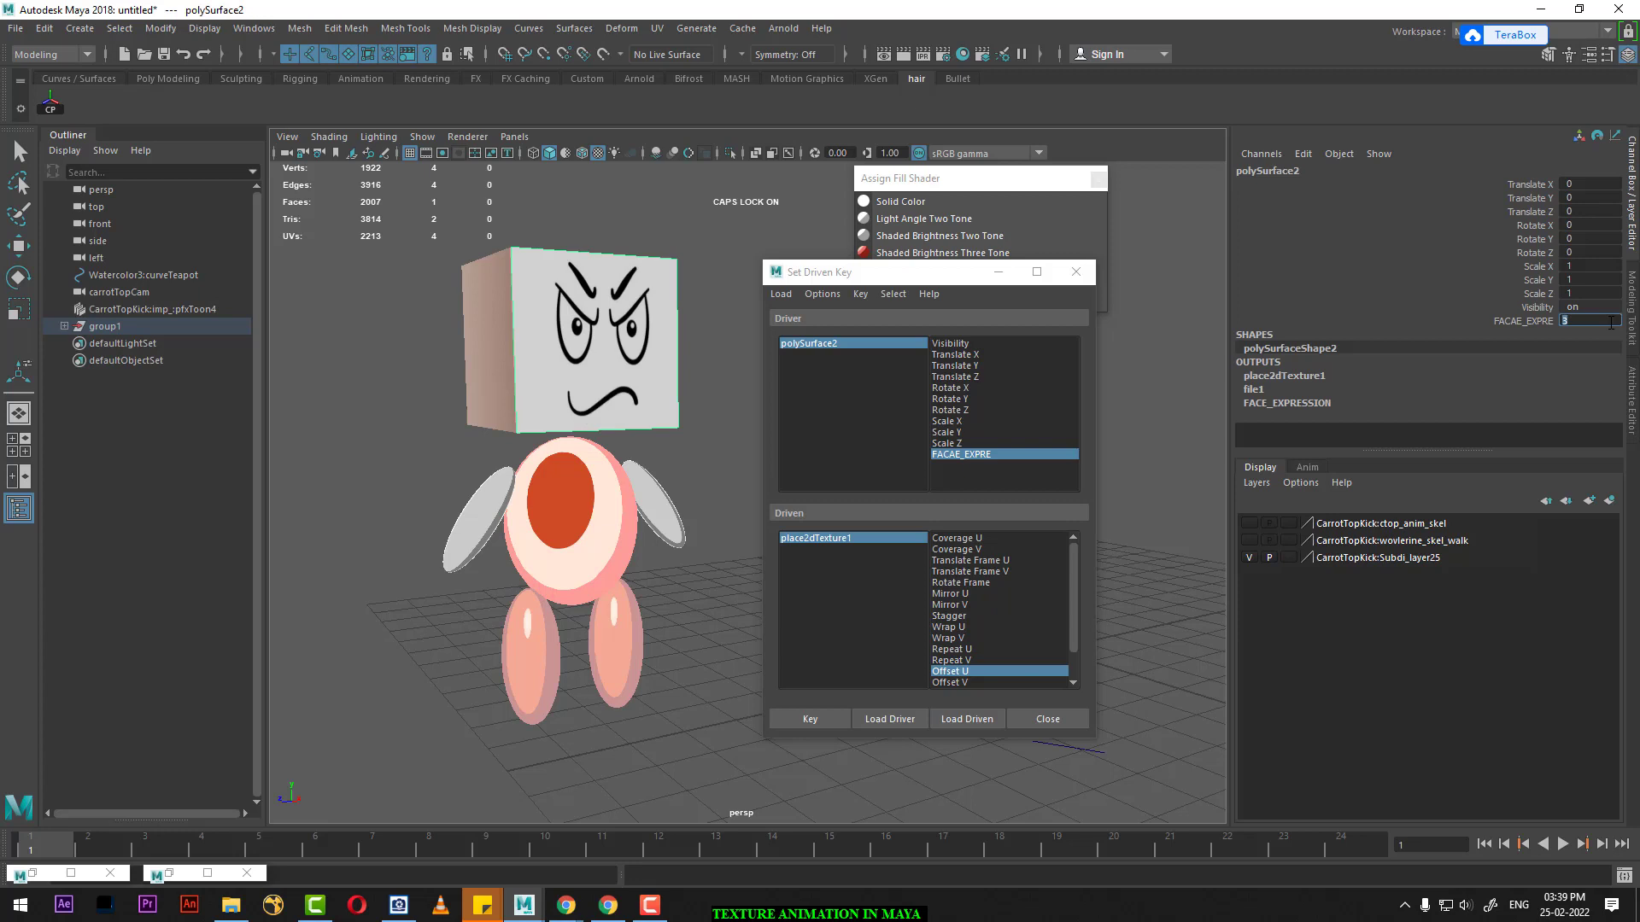
pyautogui.click(846, 538)
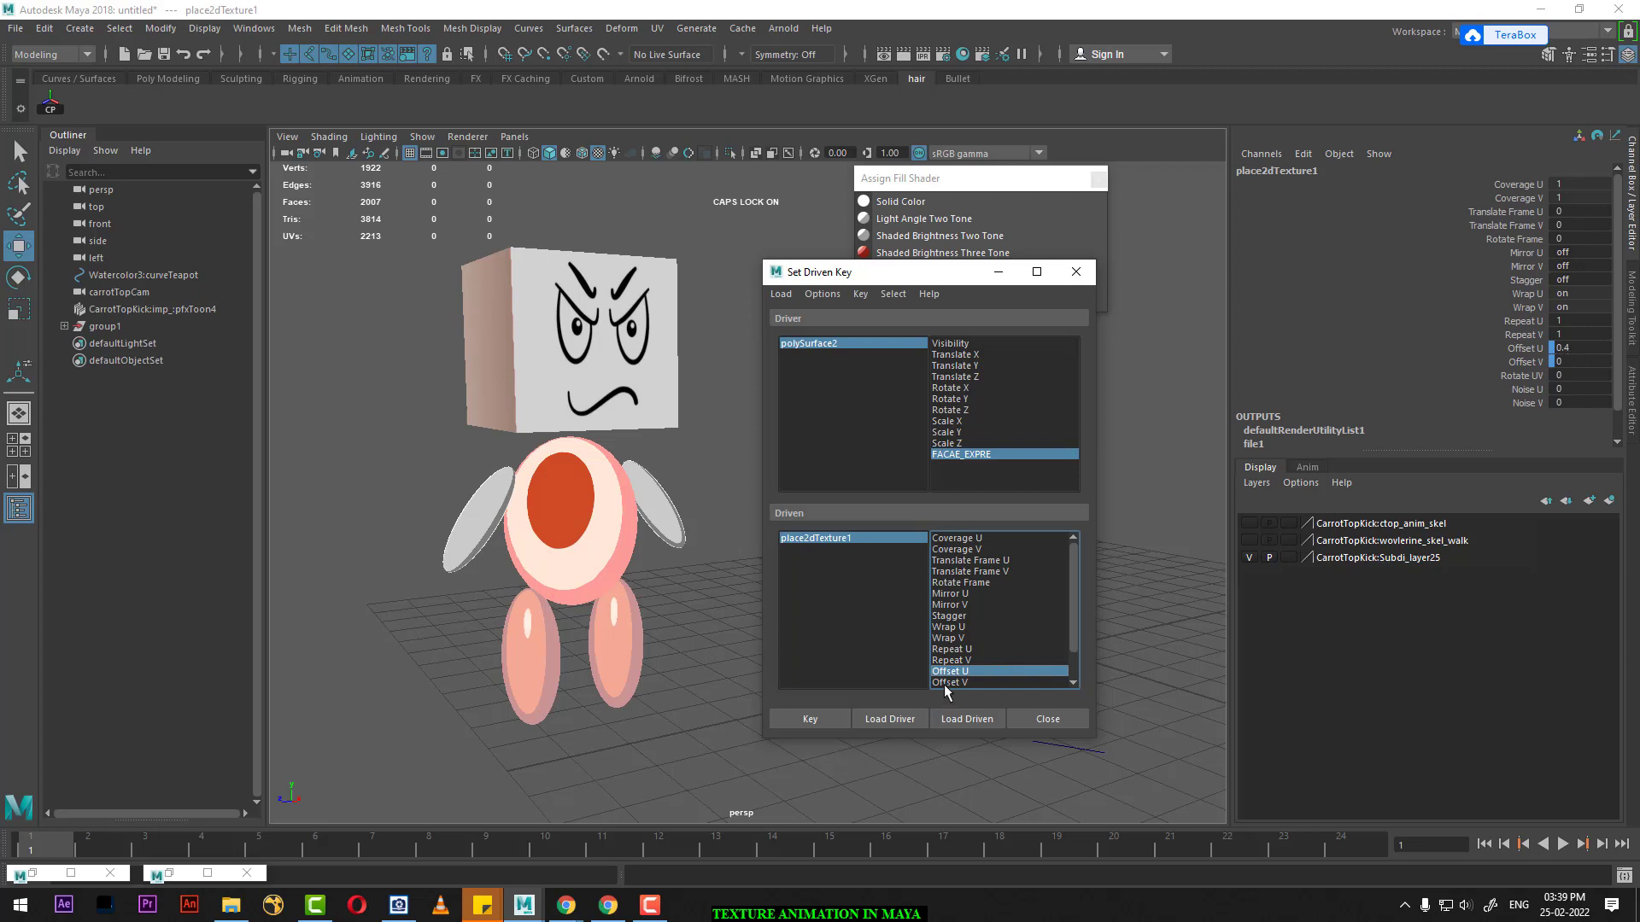
pyautogui.keyDown('shift'); pyautogui.click(950, 682); pyautogui.keyUp('shift')
pyautogui.click(1579, 349)
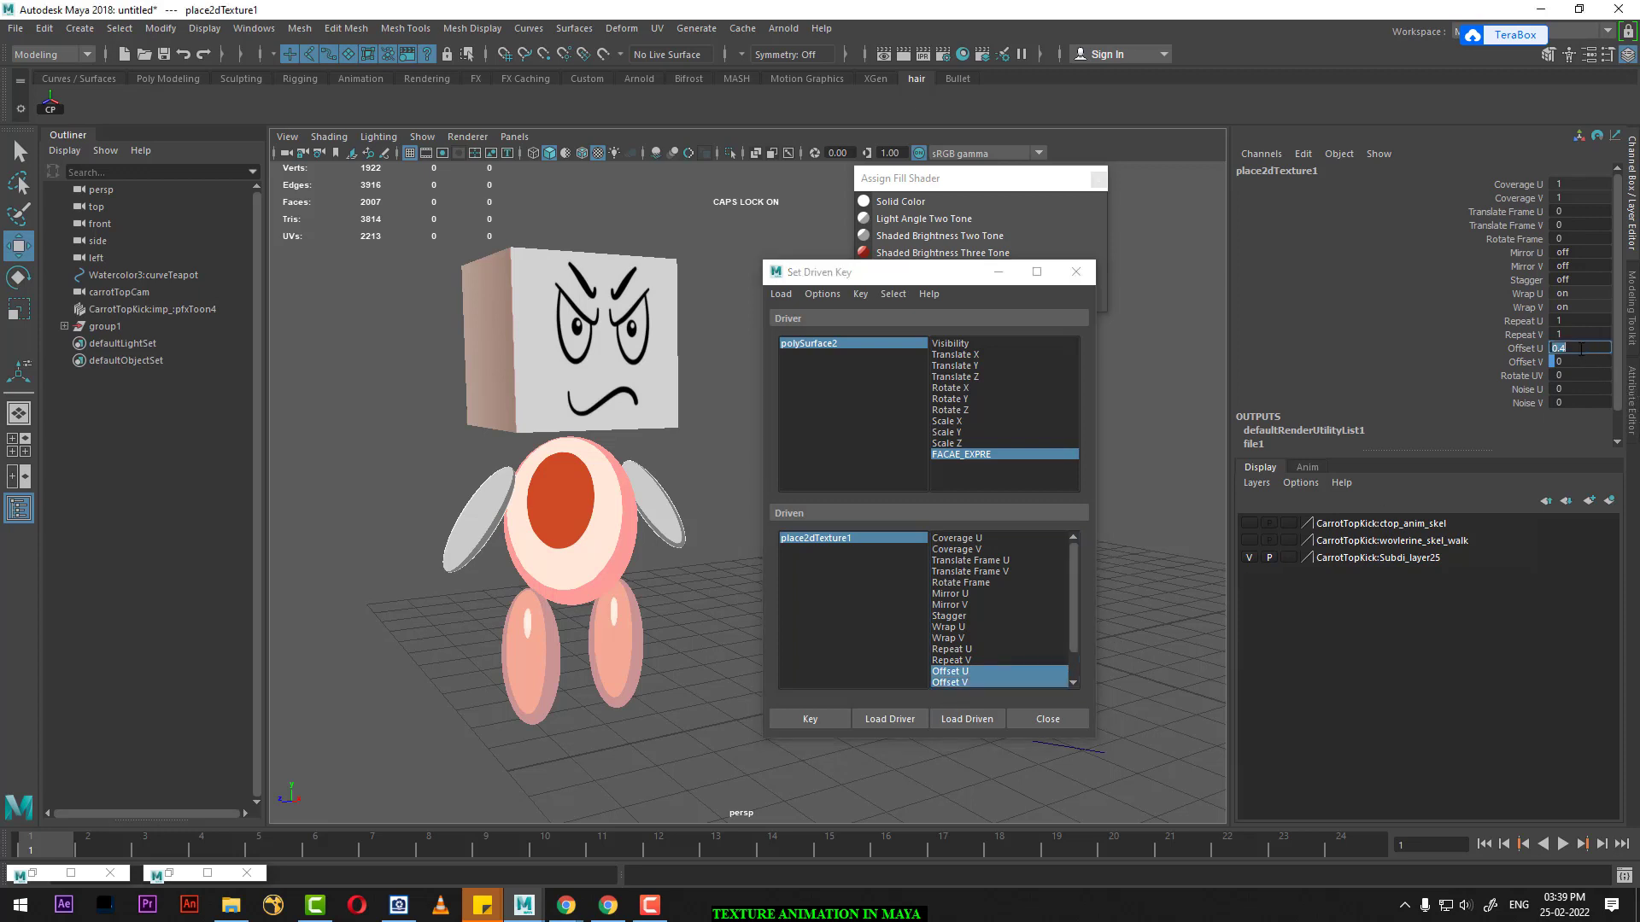
pyautogui.write('0.6')
pyautogui.press('Return')
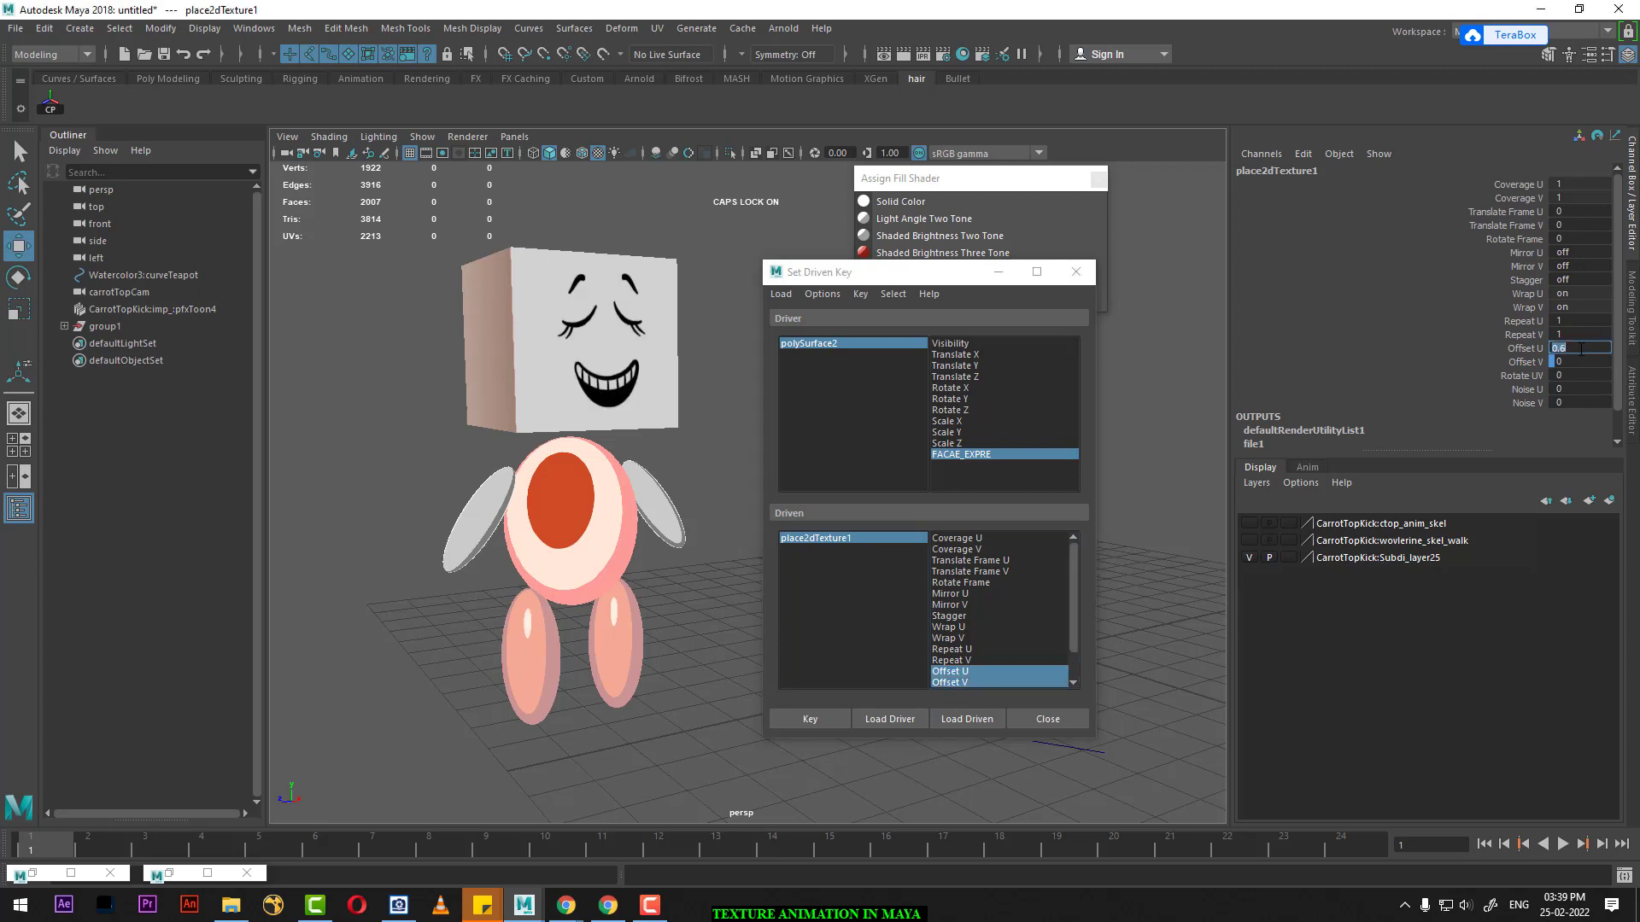
# Step: Key the closed-eyed grin, then scrub FACAE_EXPRE from 4 to 5 to test it
pyautogui.click(808, 720)
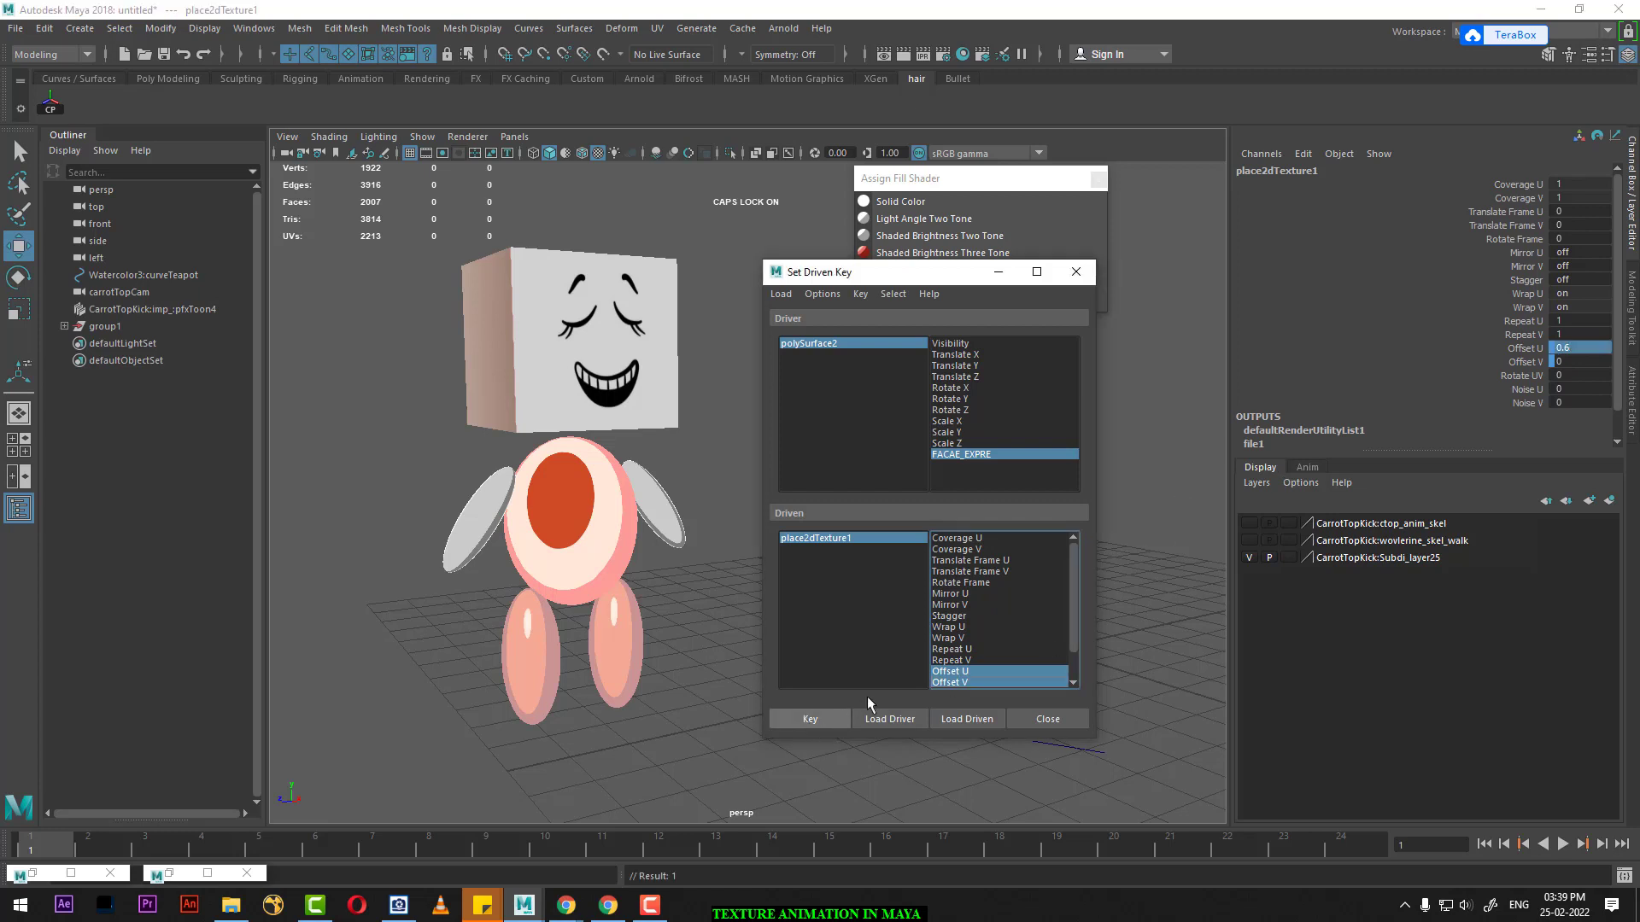
pyautogui.click(828, 346)
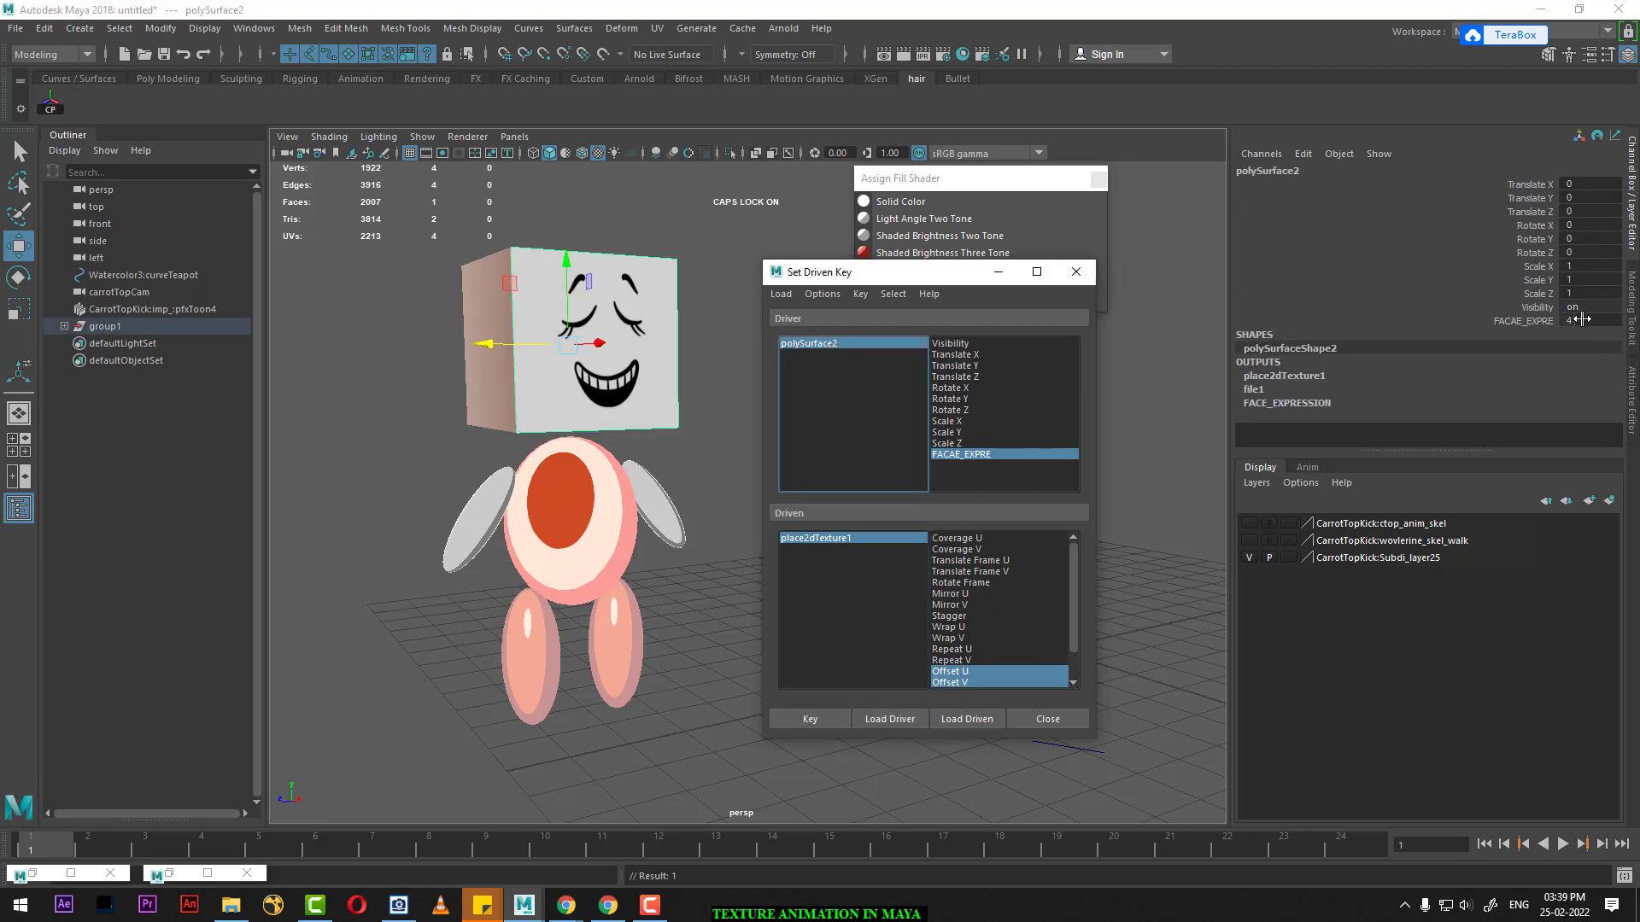
pyautogui.click(1527, 322)
pyautogui.moveTo(1110, 306)
pyautogui.mouseDown(button='middle')
pyautogui.moveTo(1122, 311)
pyautogui.moveTo(1007, 327)
pyautogui.moveTo(1141, 321)
pyautogui.mouseUp(button='middle')
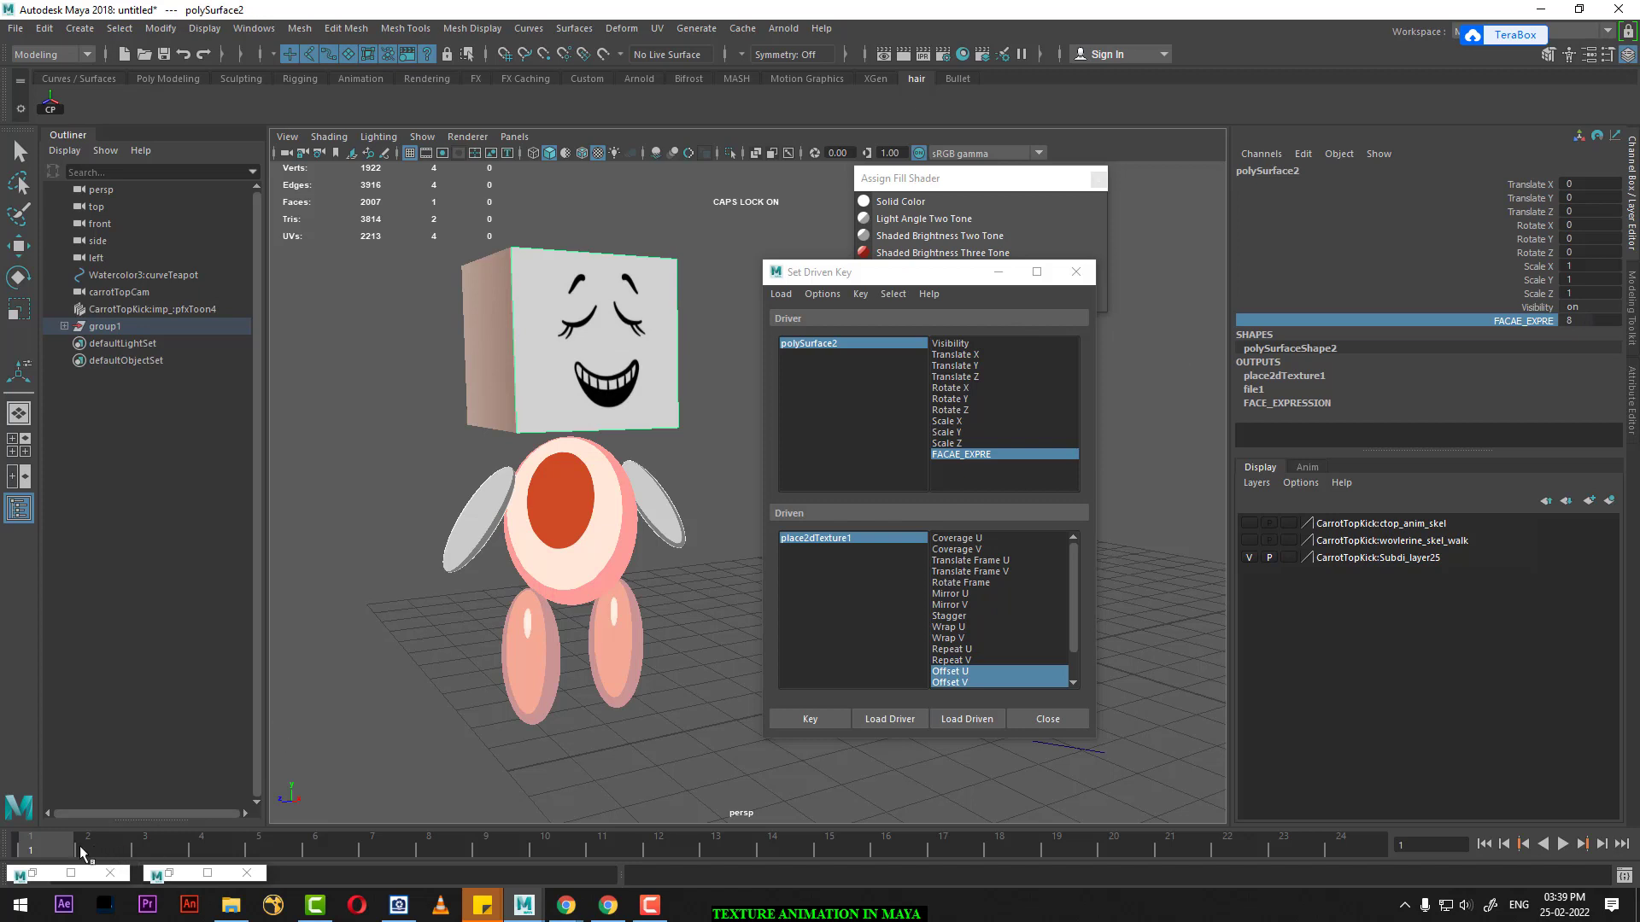
pyautogui.click(1583, 321)
pyautogui.write('0')
pyautogui.press('Return')
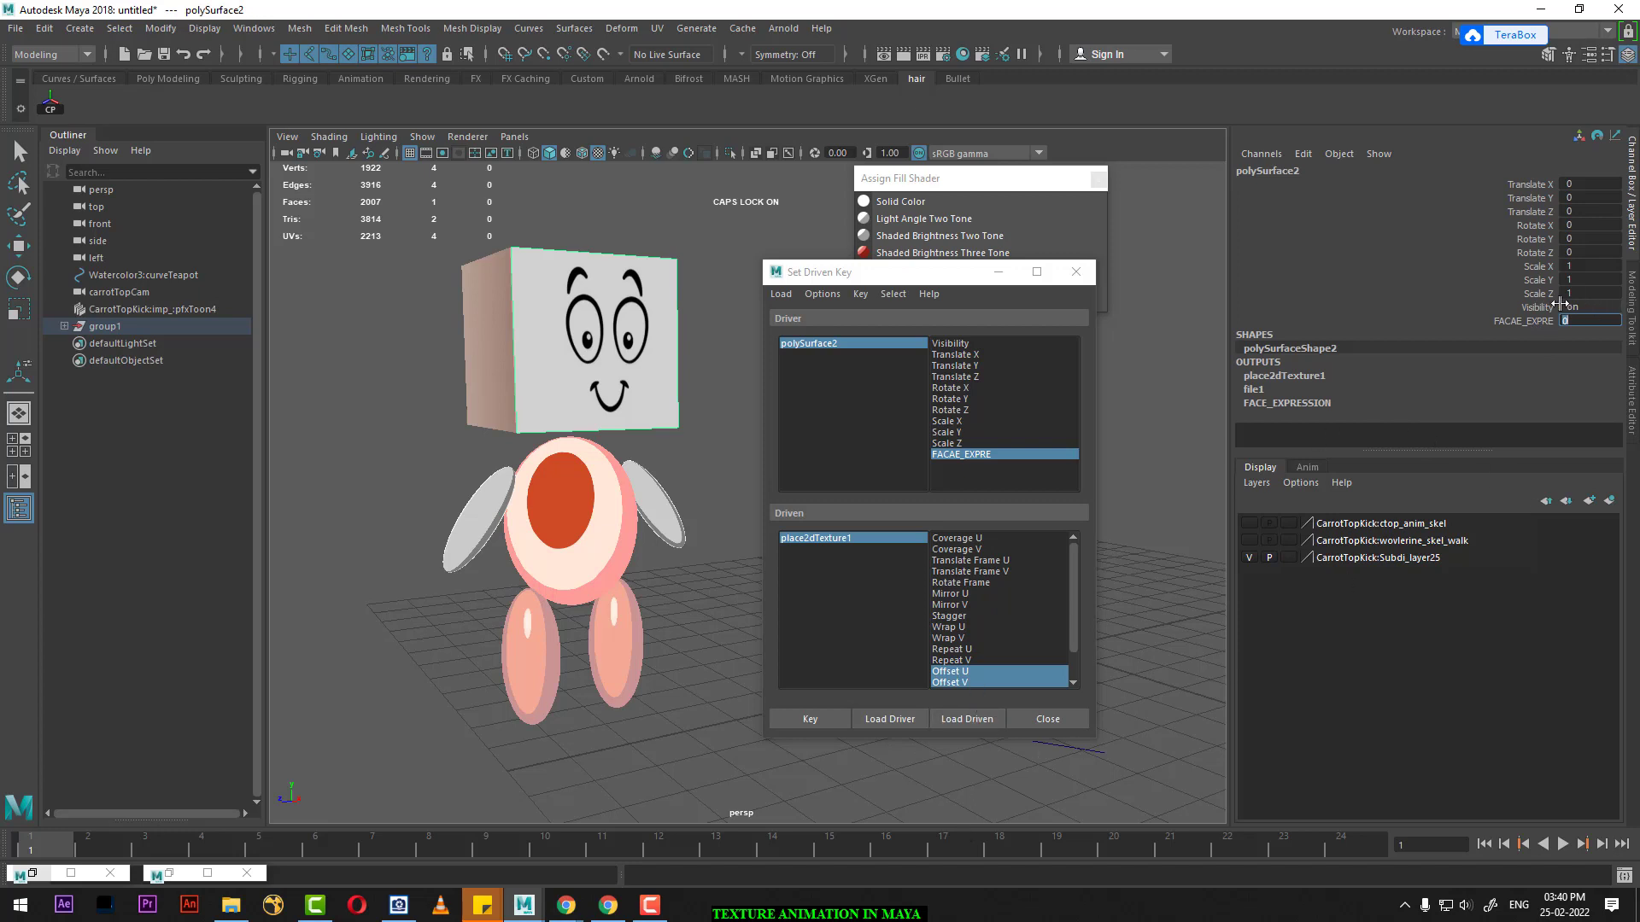
pyautogui.write('1')
pyautogui.press('Return')
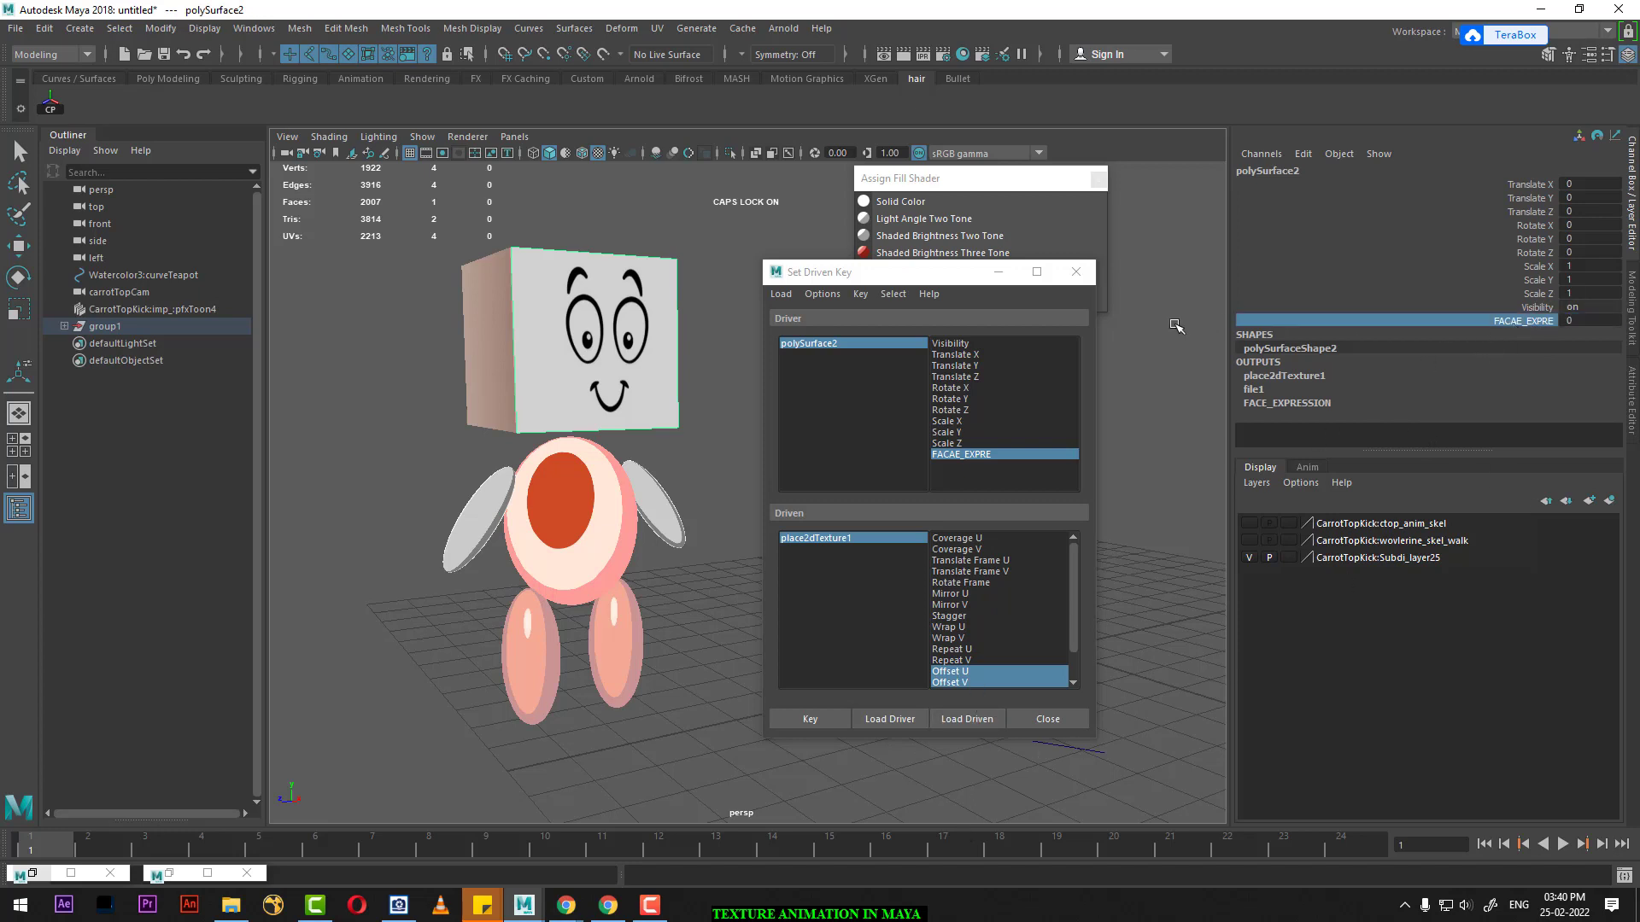
pyautogui.moveTo(1173, 324); pyautogui.dragTo(1199, 323, button='middle')
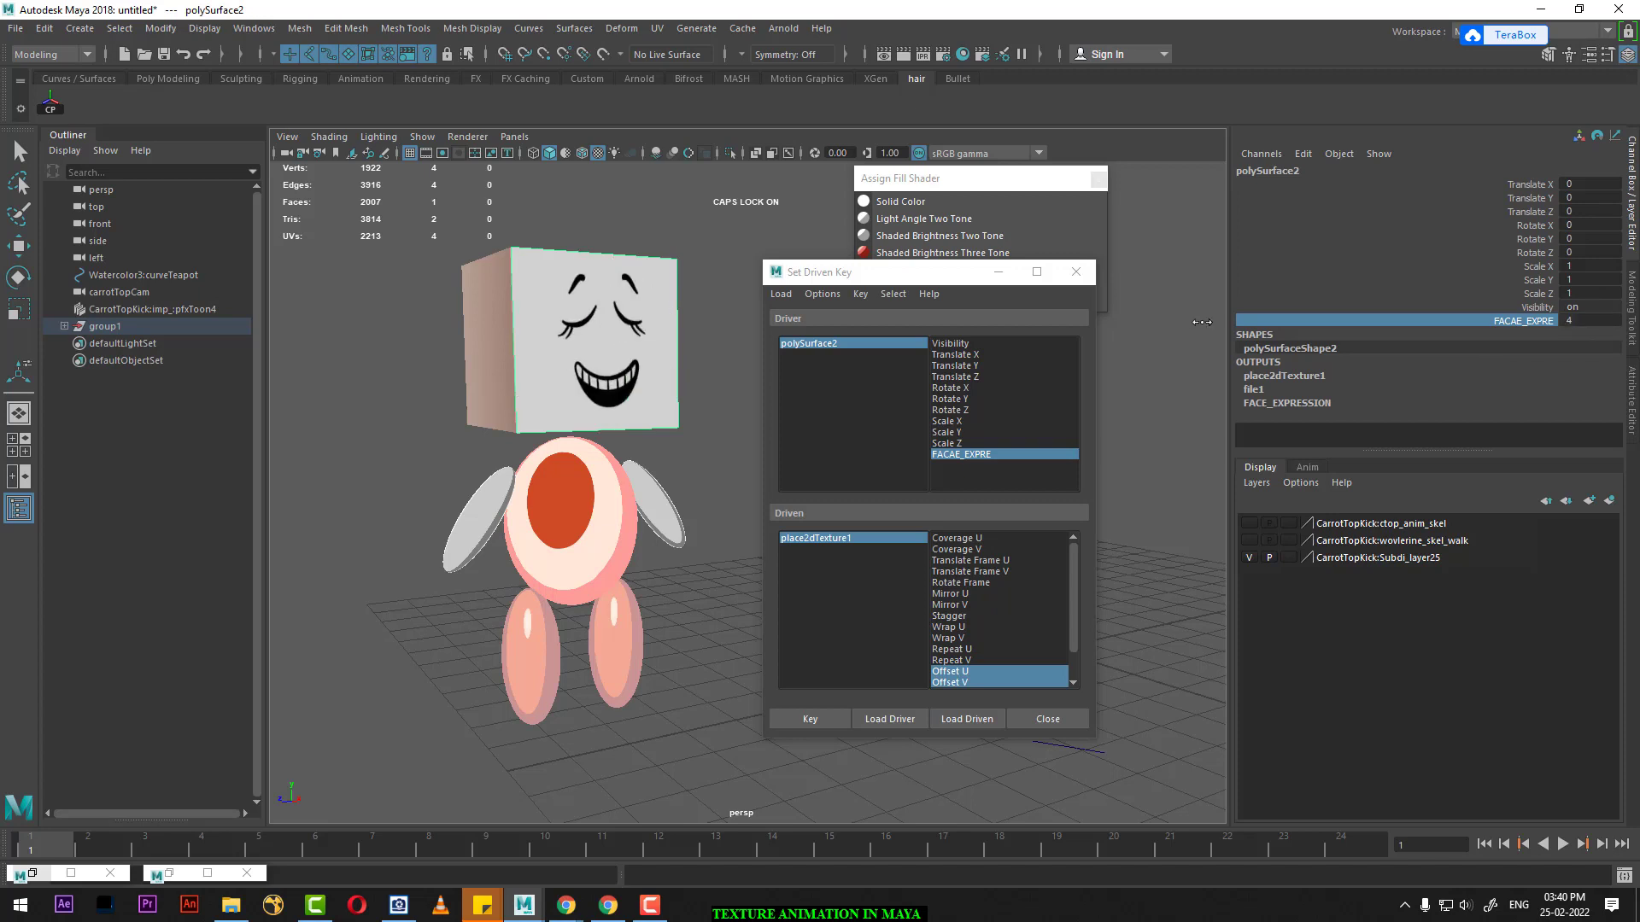
pyautogui.moveTo(1214, 320); pyautogui.dragTo(1203, 320, button='middle')
# Step: Drive only Offset V, slide it to -0.31 for the kissing face, key it, and recheck FACAE_EXPRE
pyautogui.click(848, 540)
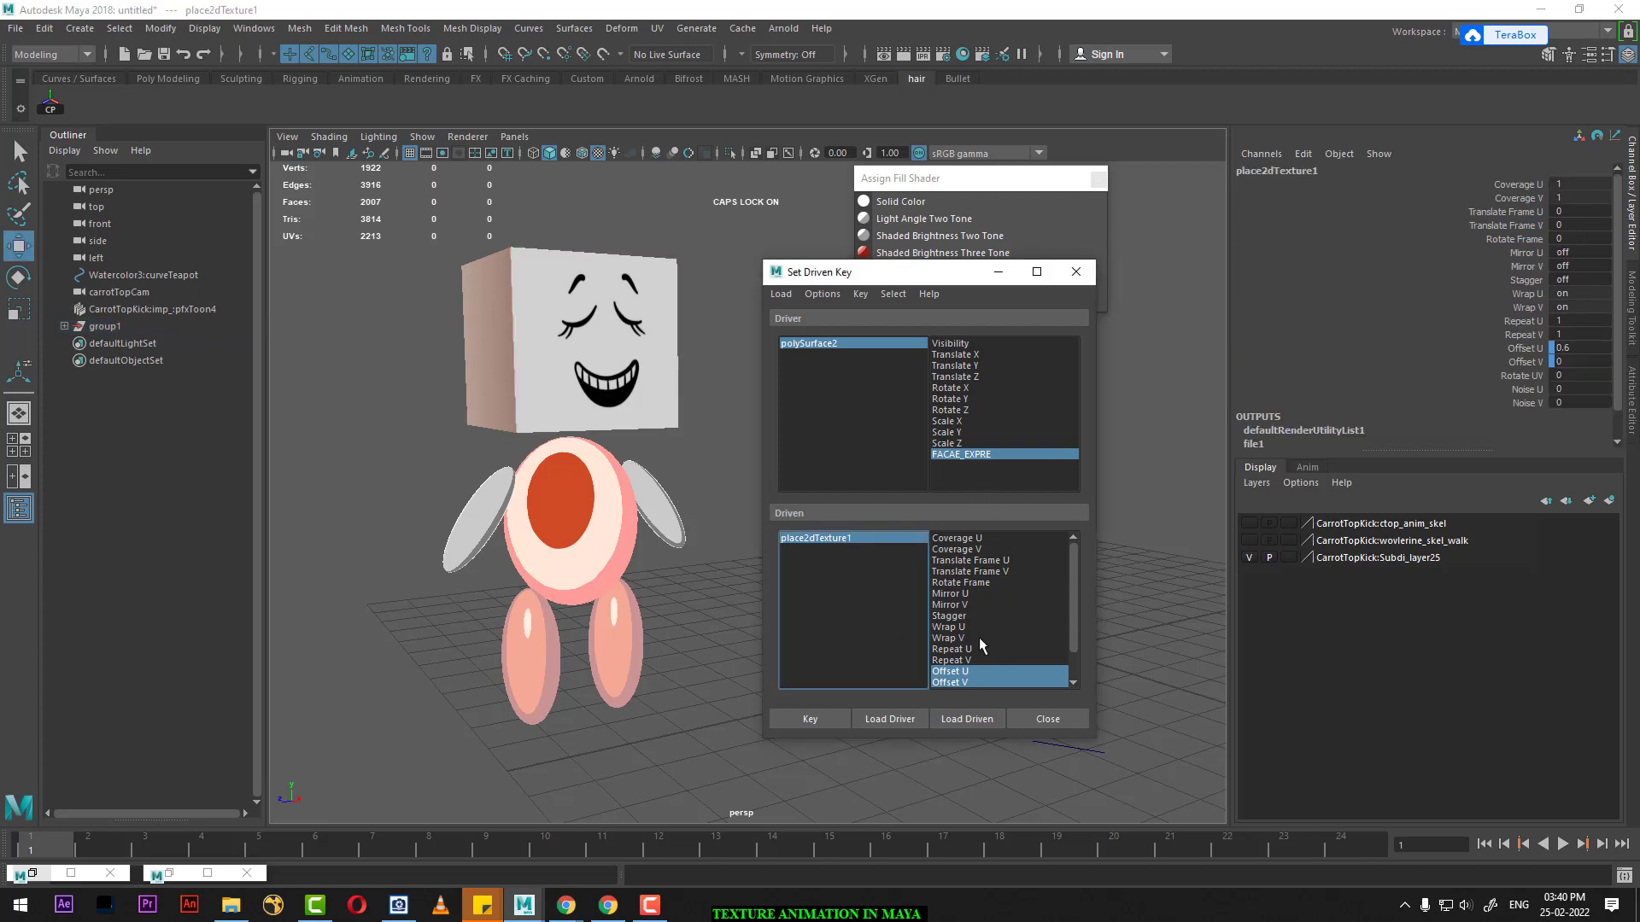
pyautogui.click(957, 681)
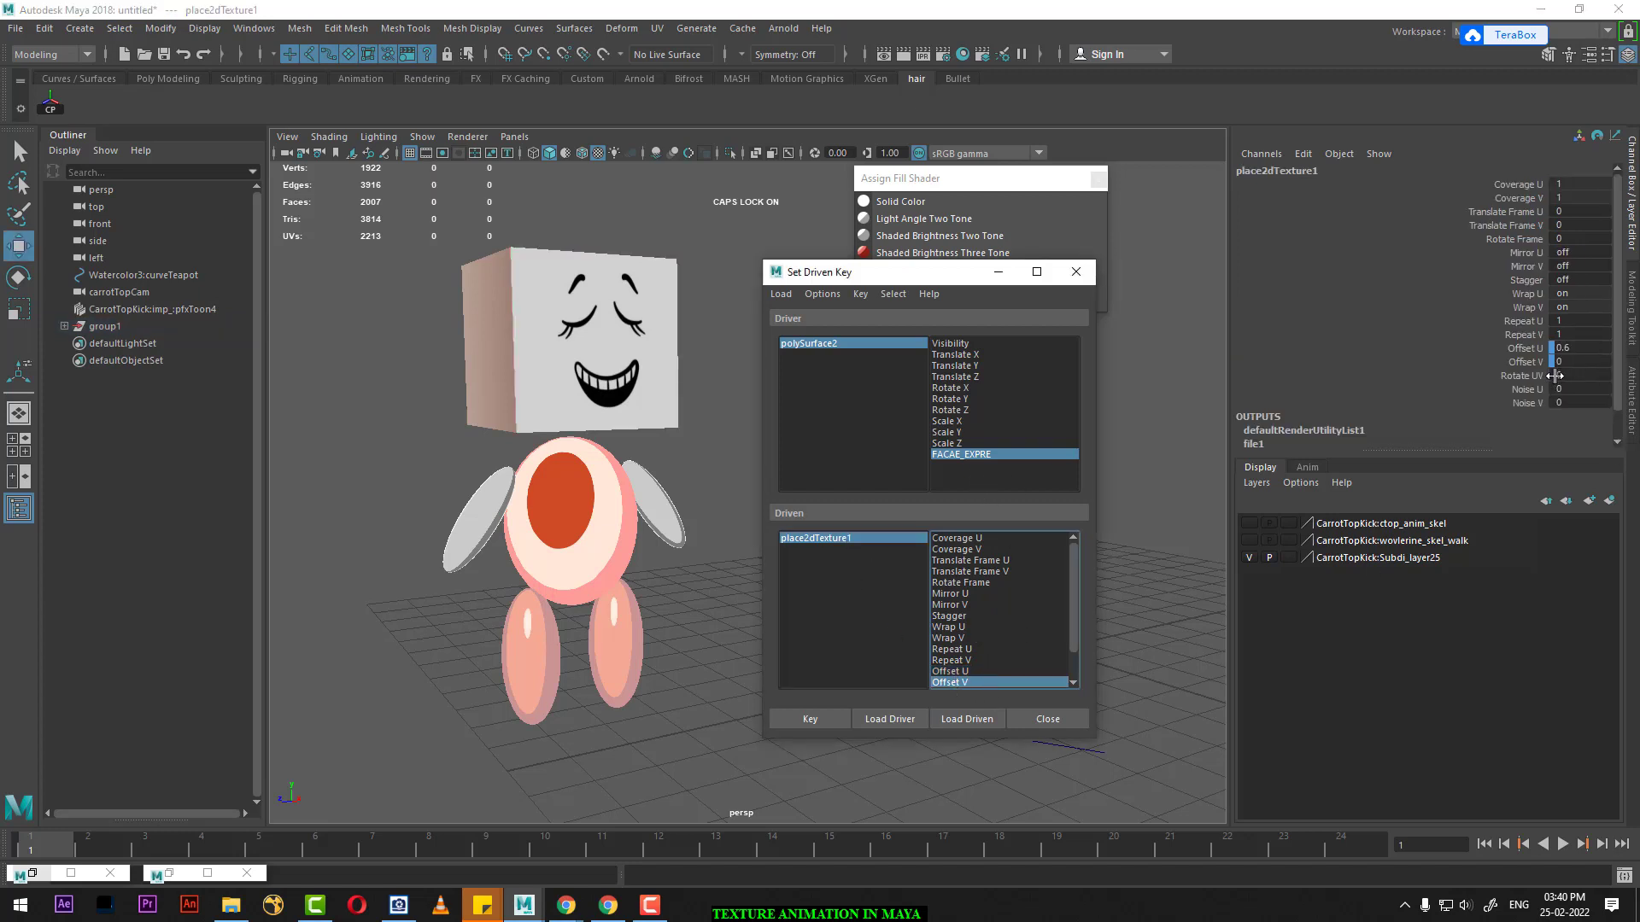
pyautogui.click(1529, 361)
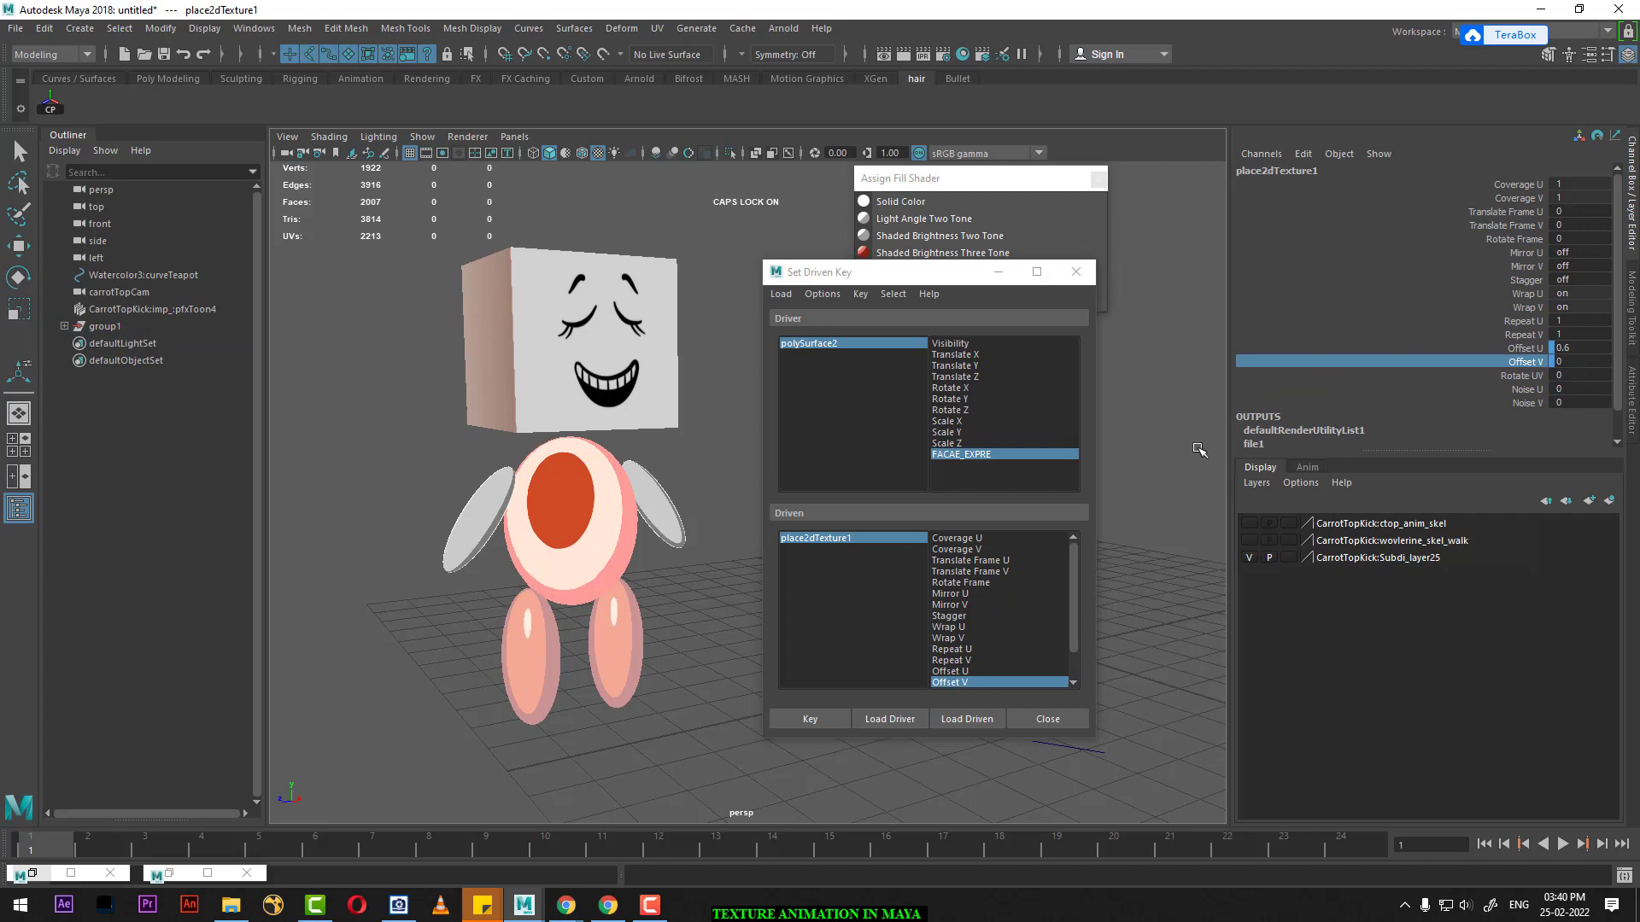
pyautogui.moveTo(1161, 423); pyautogui.dragTo(1131, 424, button='middle')
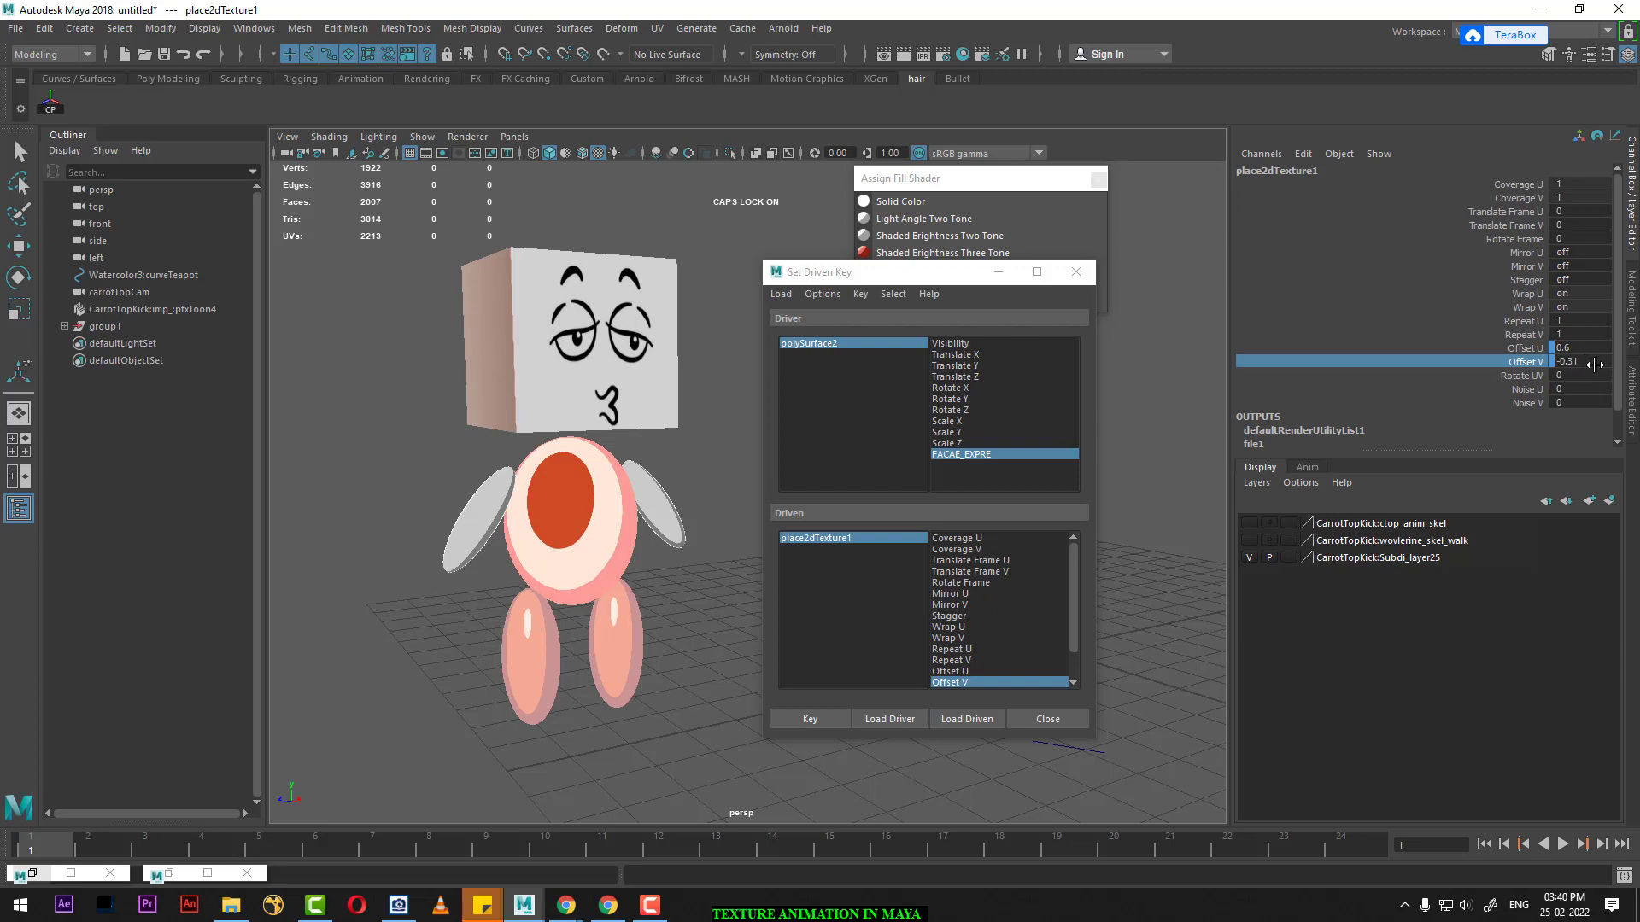
pyautogui.click(823, 718)
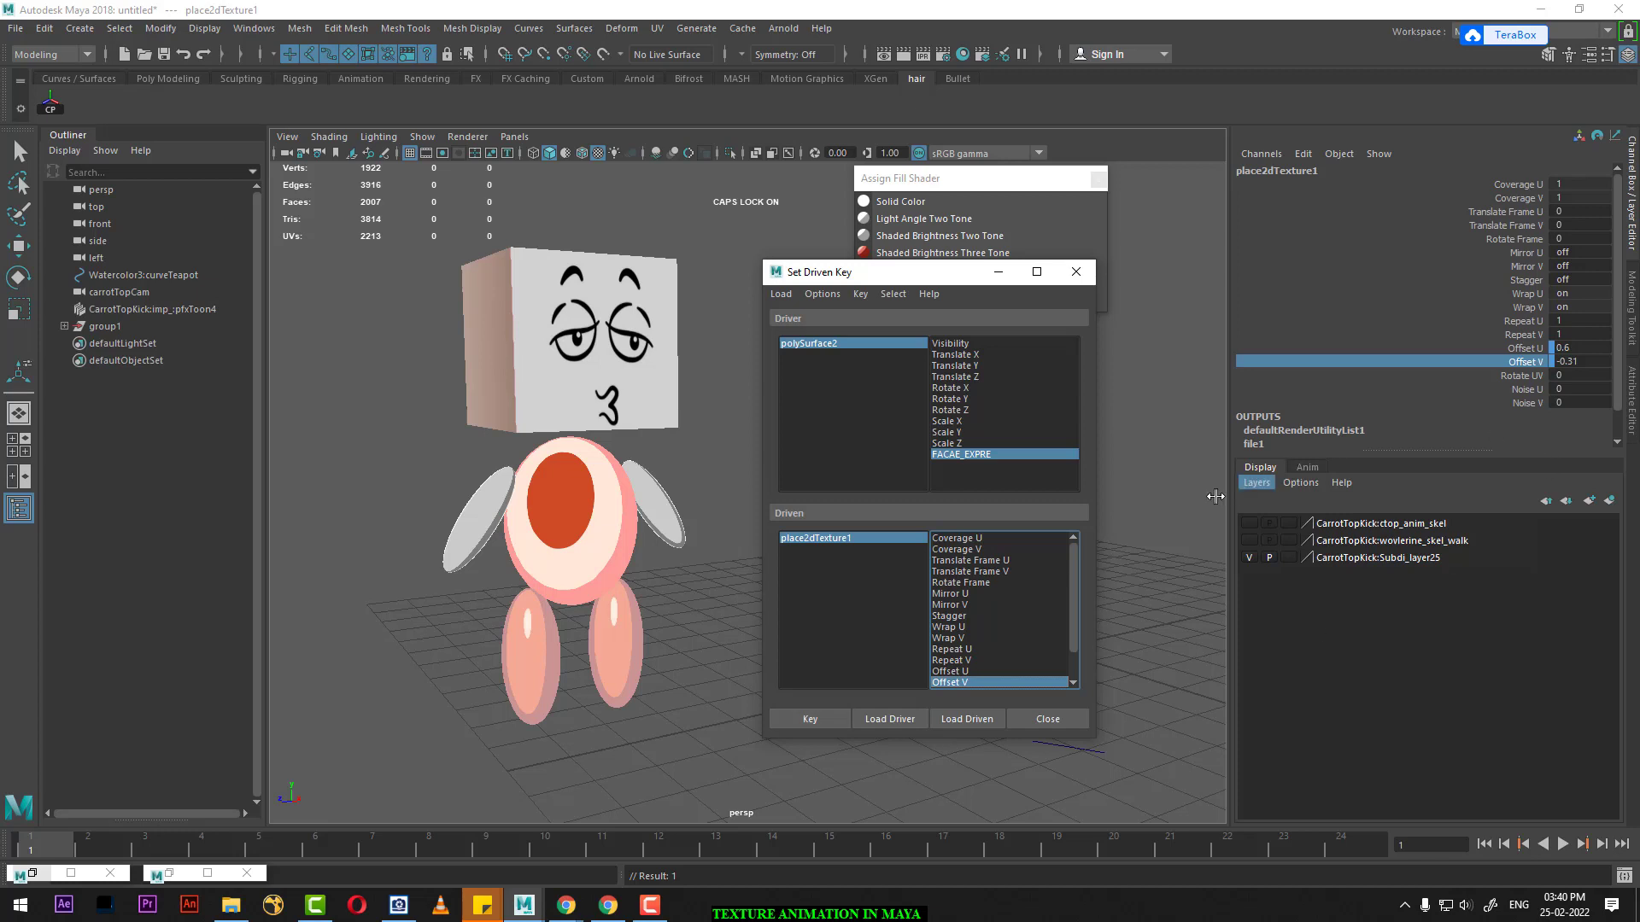
pyautogui.click(843, 350)
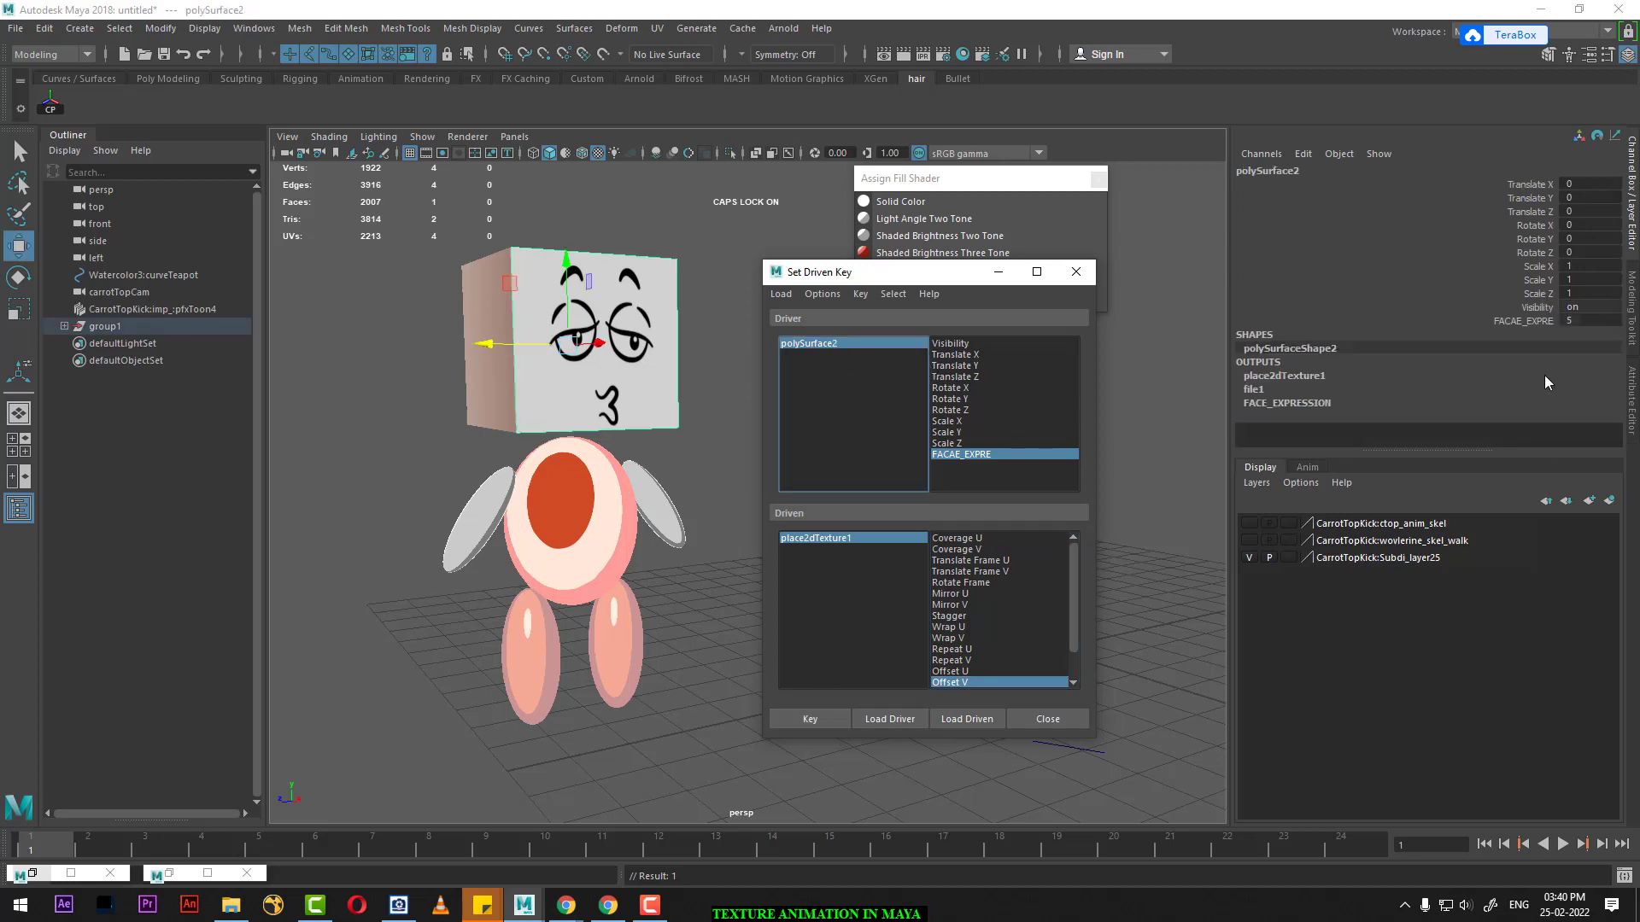
pyautogui.doubleClick(1576, 322)
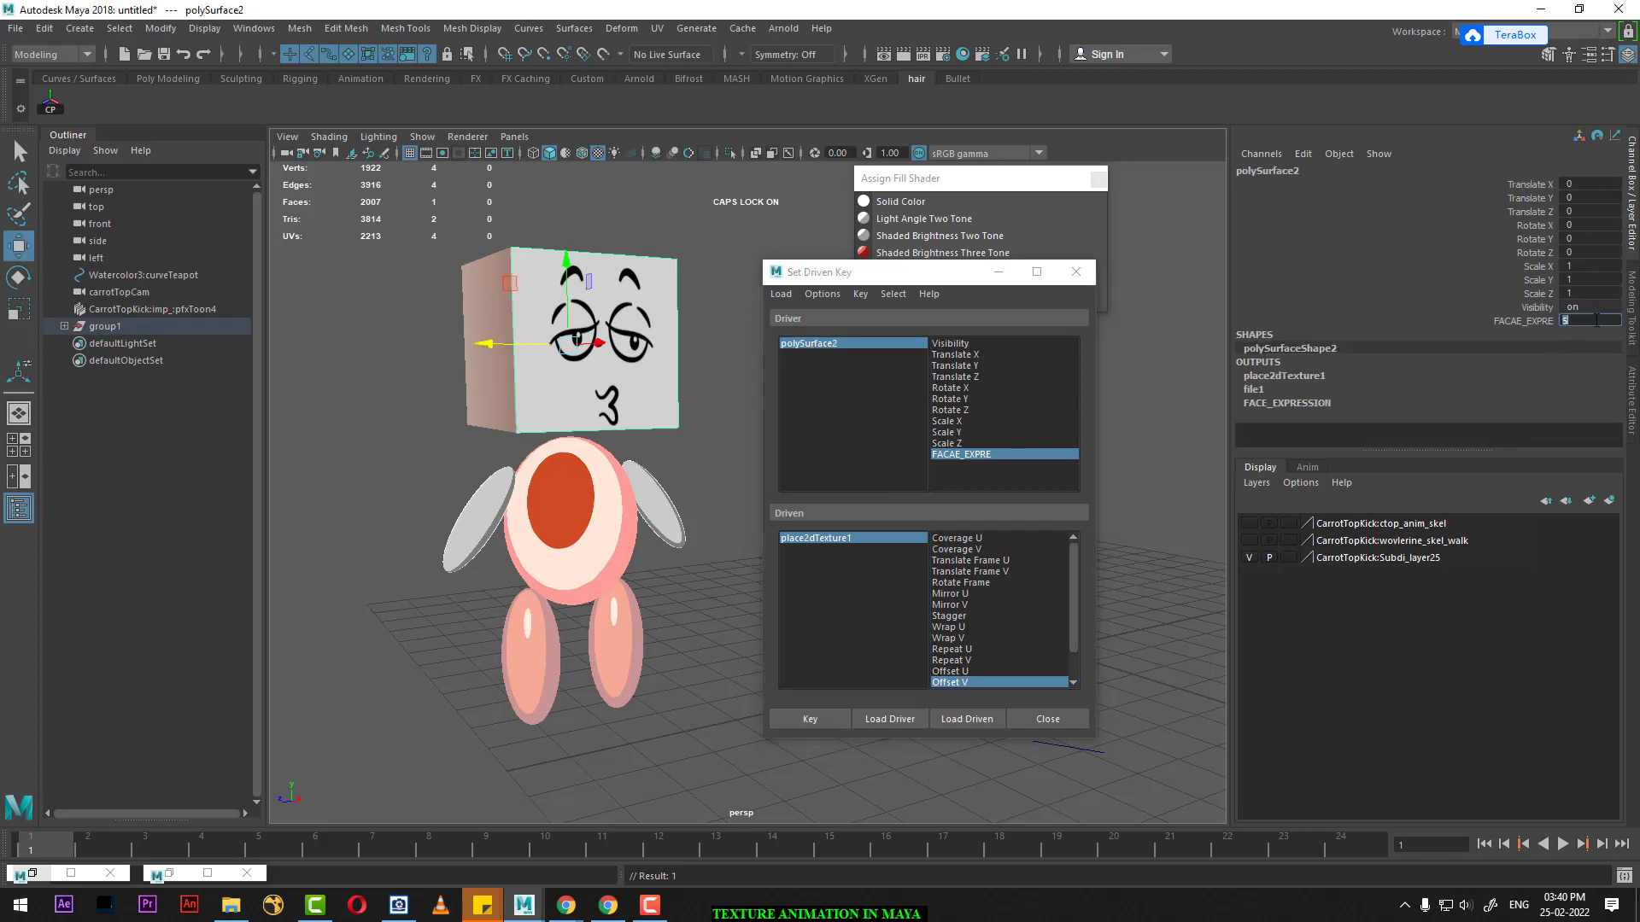
pyautogui.write('4')
pyautogui.press('Return')
pyautogui.press('Return')
# Step: Skim the YouTube ball-rigging tutorial forward and pause it at 8:48
pyautogui.click(653, 914)
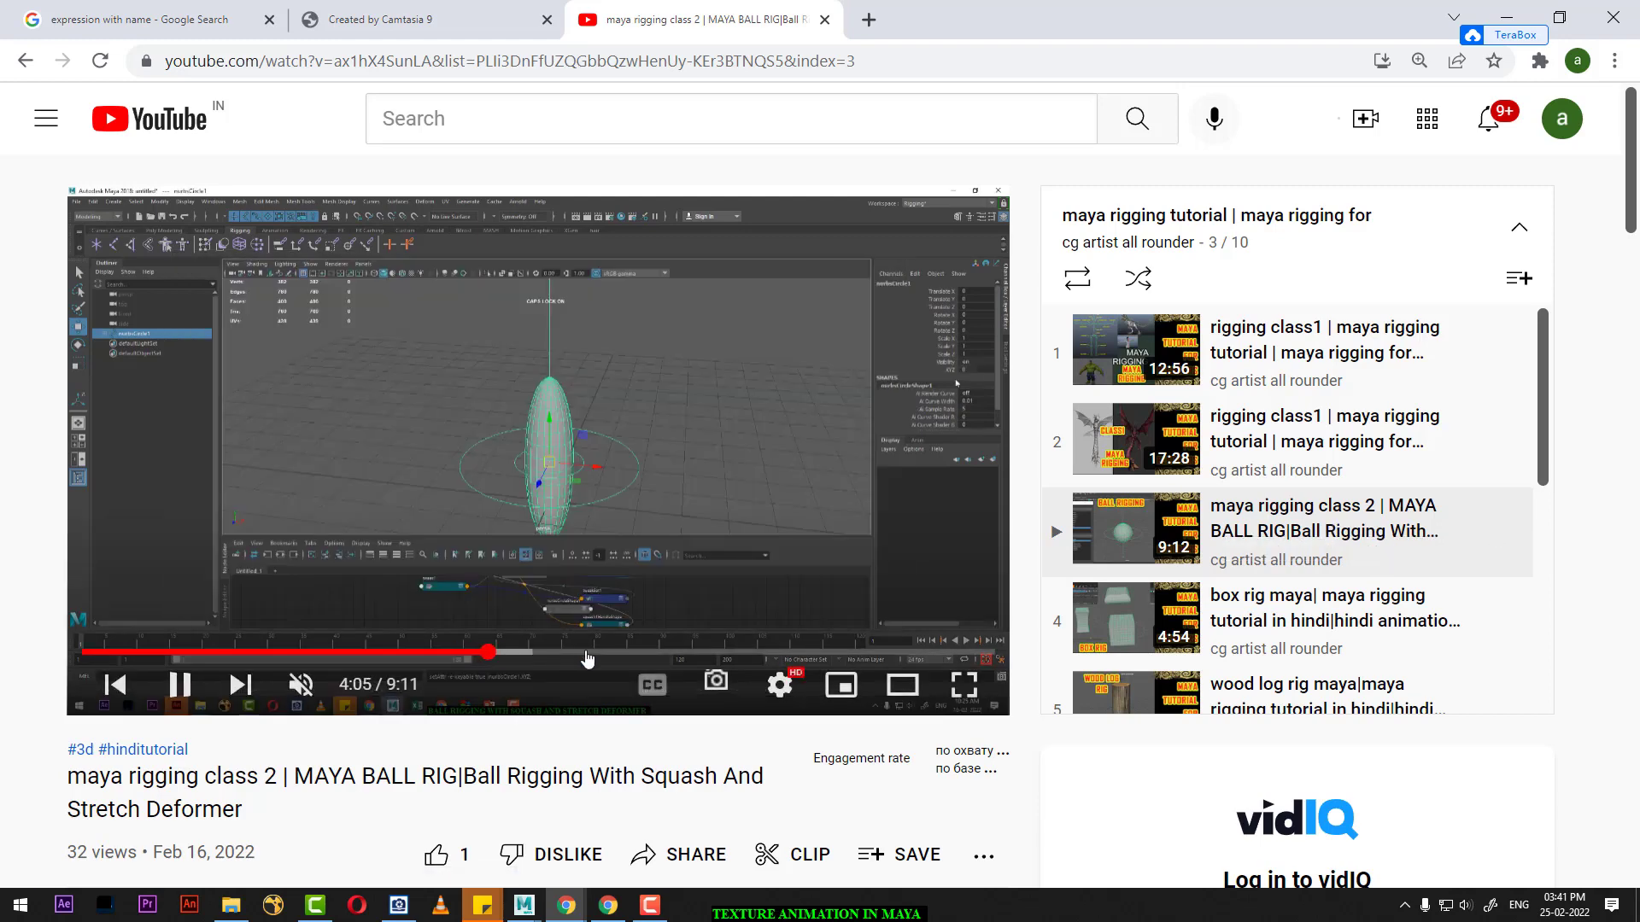
pyautogui.click(599, 651)
pyautogui.click(748, 653)
pyautogui.click(813, 654)
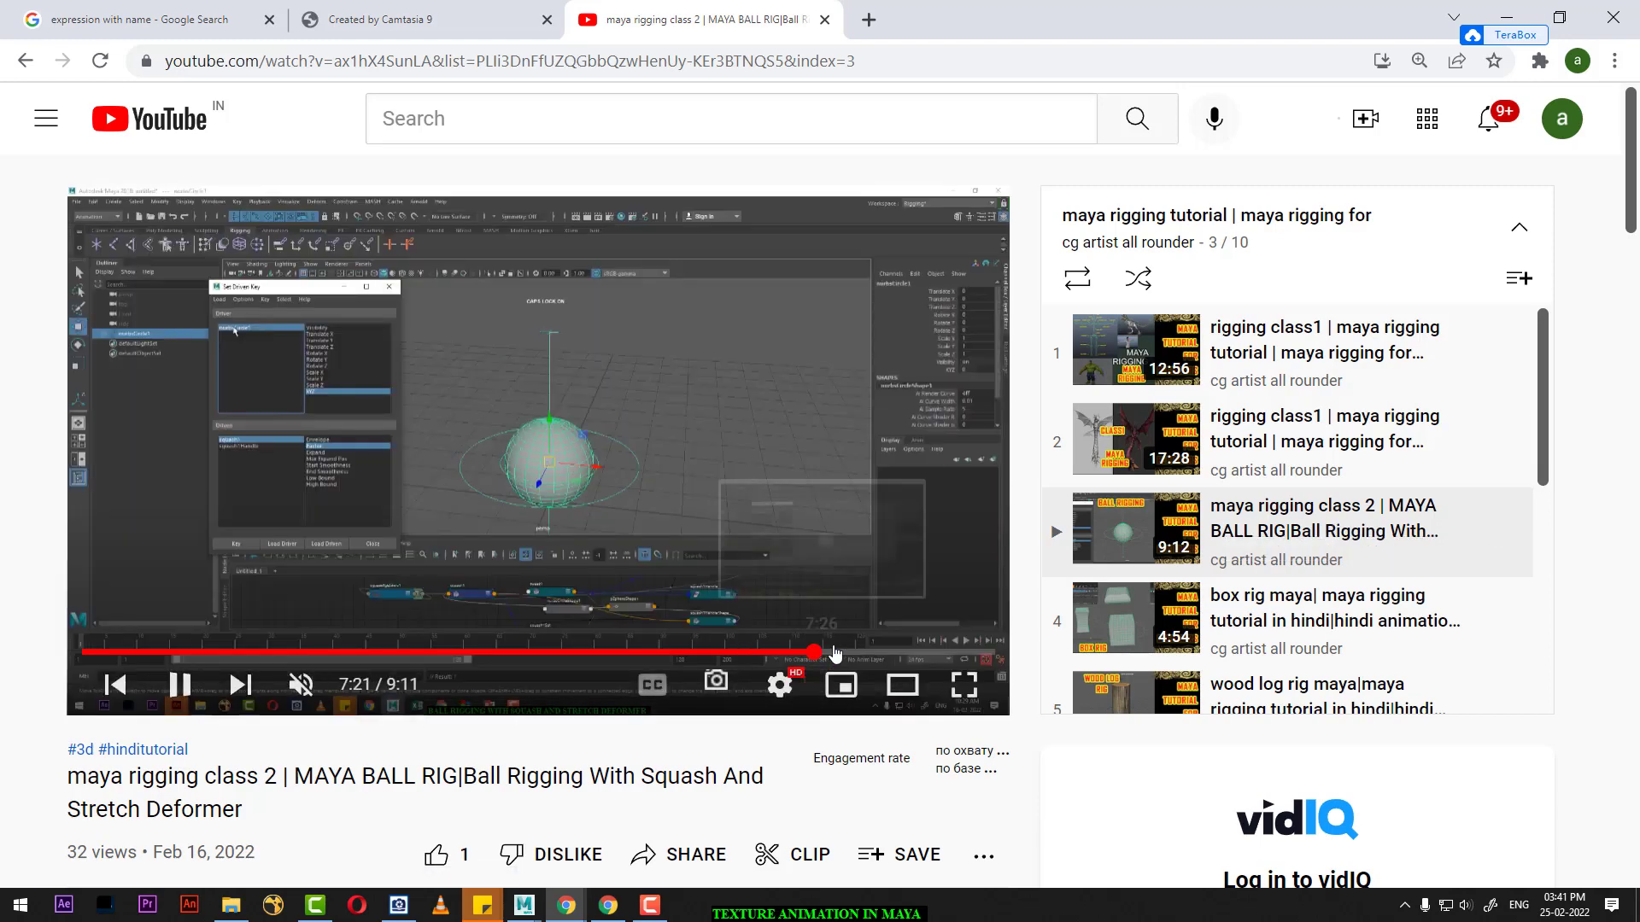
pyautogui.click(913, 653)
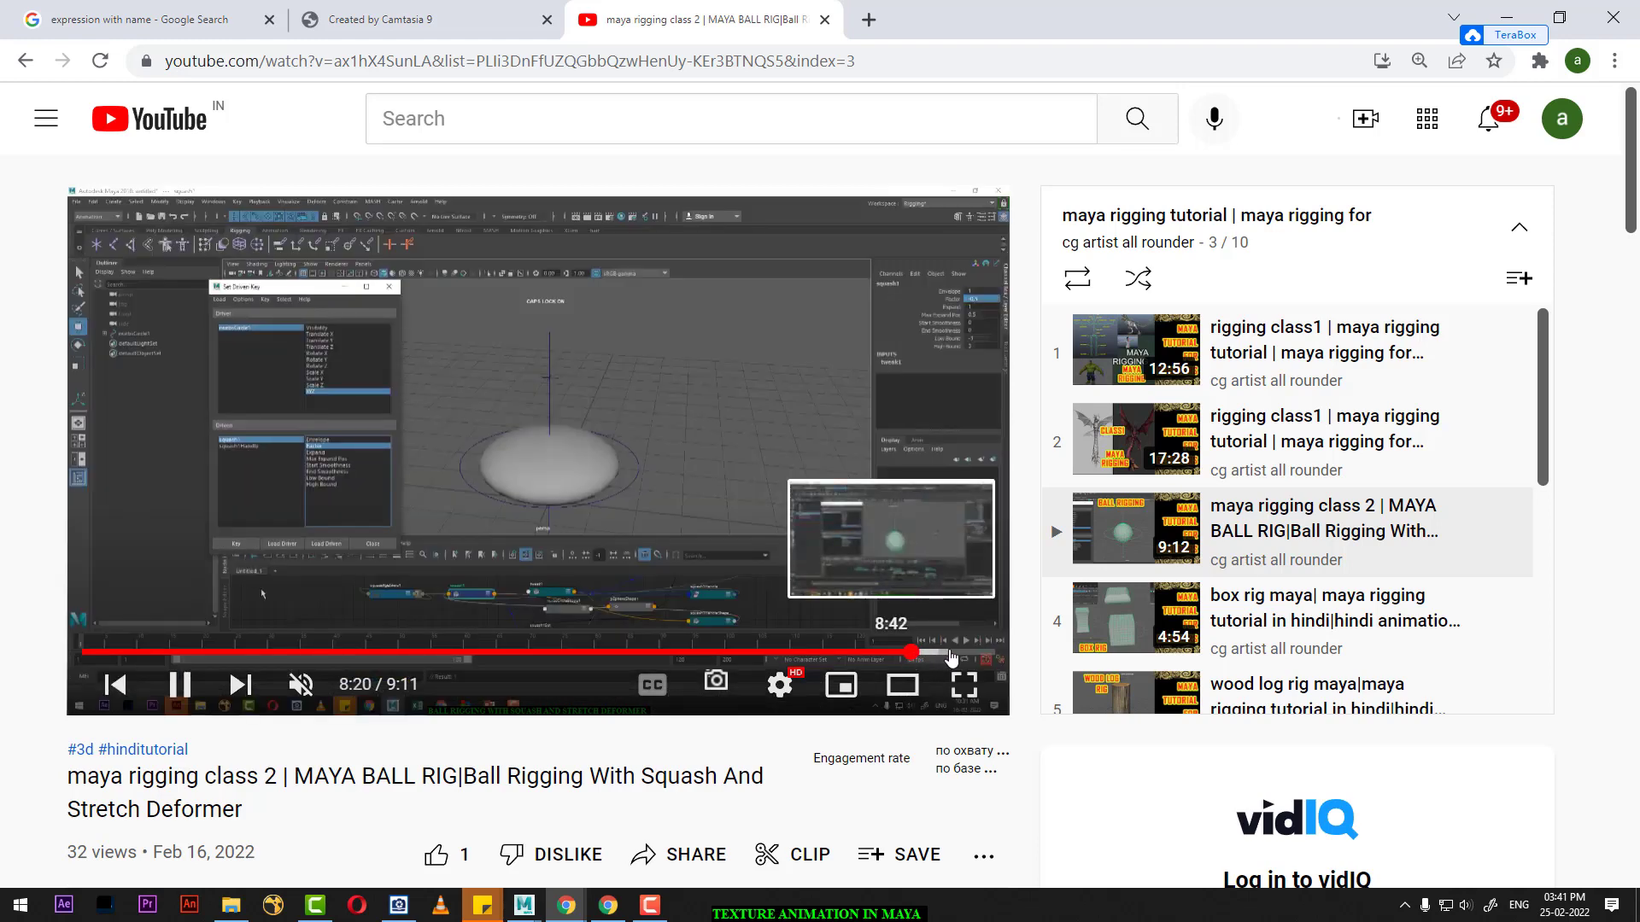
pyautogui.click(951, 653)
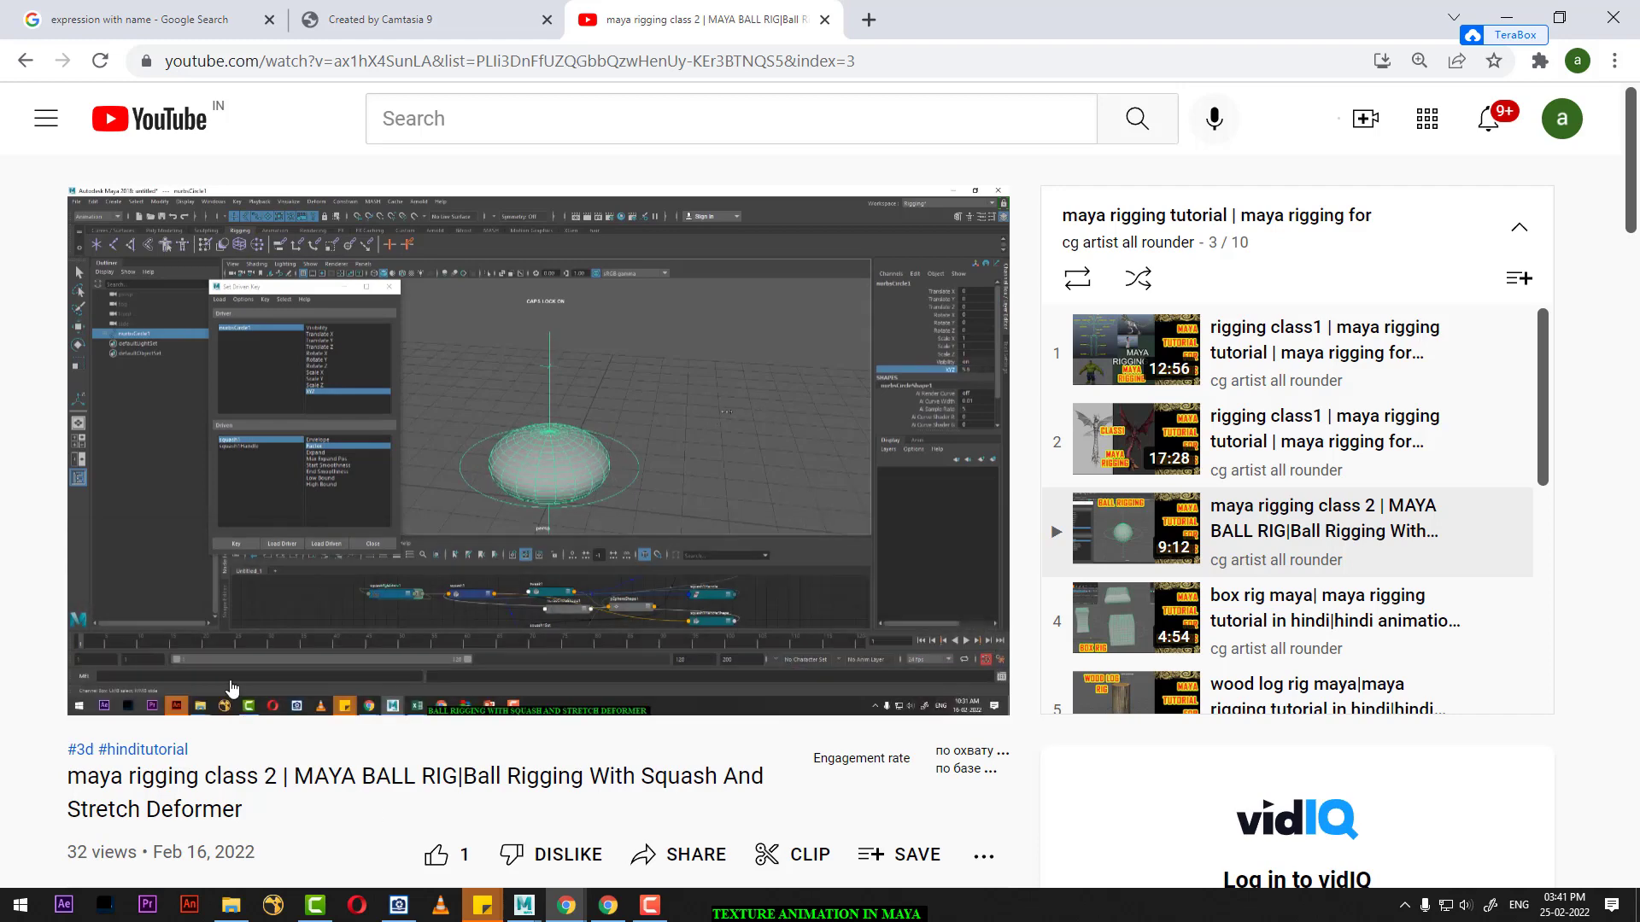
pyautogui.click(152, 685)
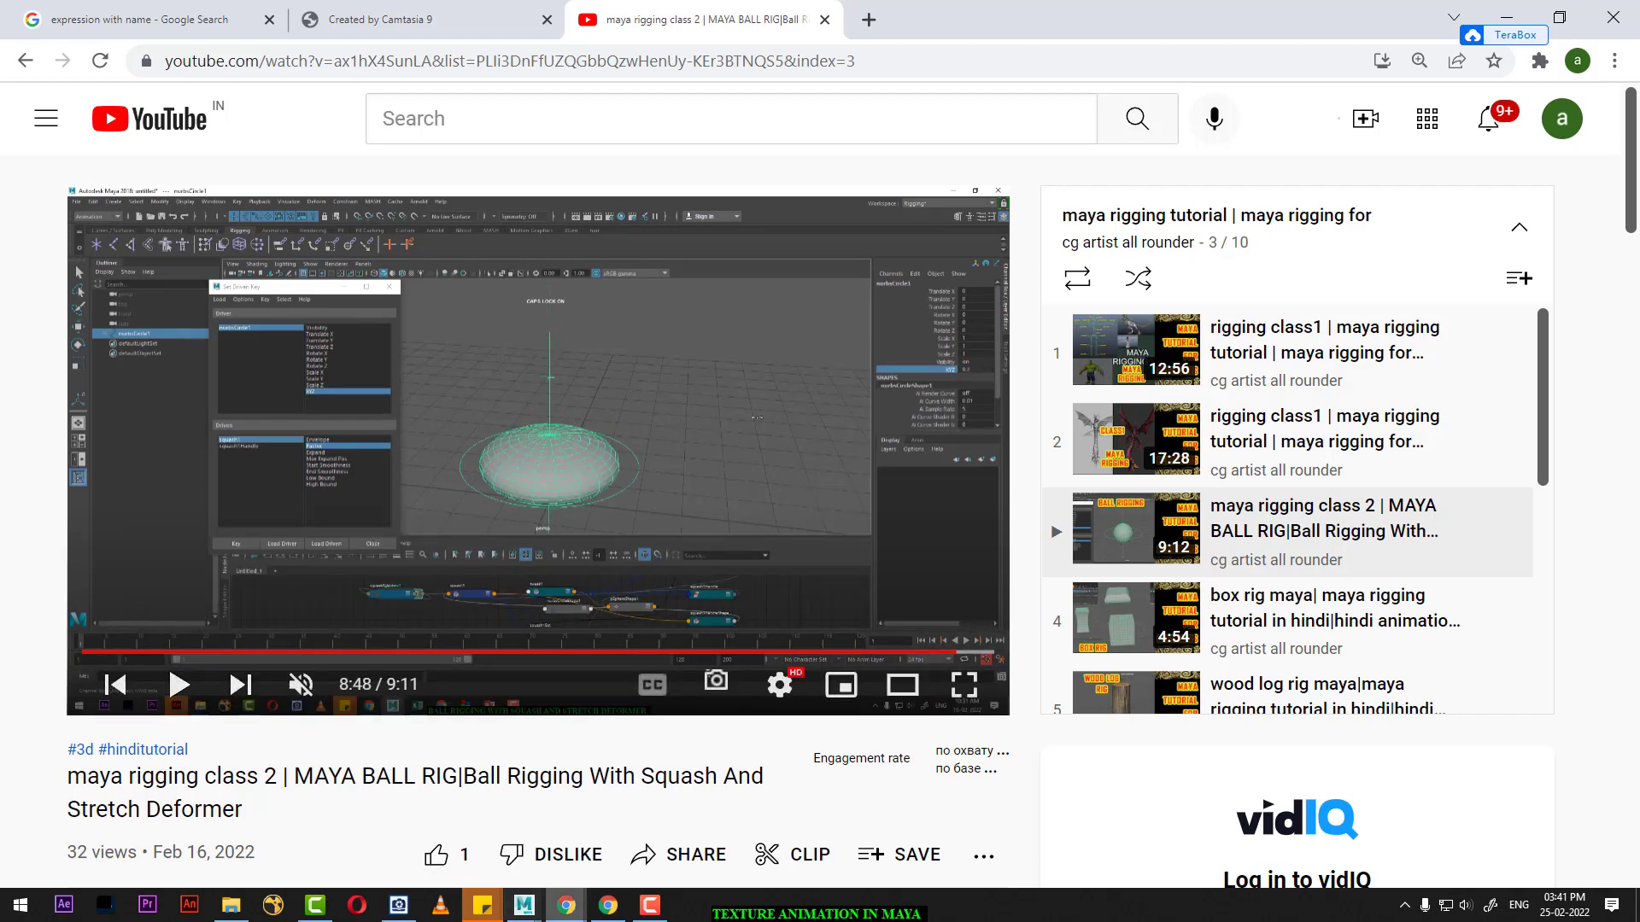
pyautogui.click(532, 913)
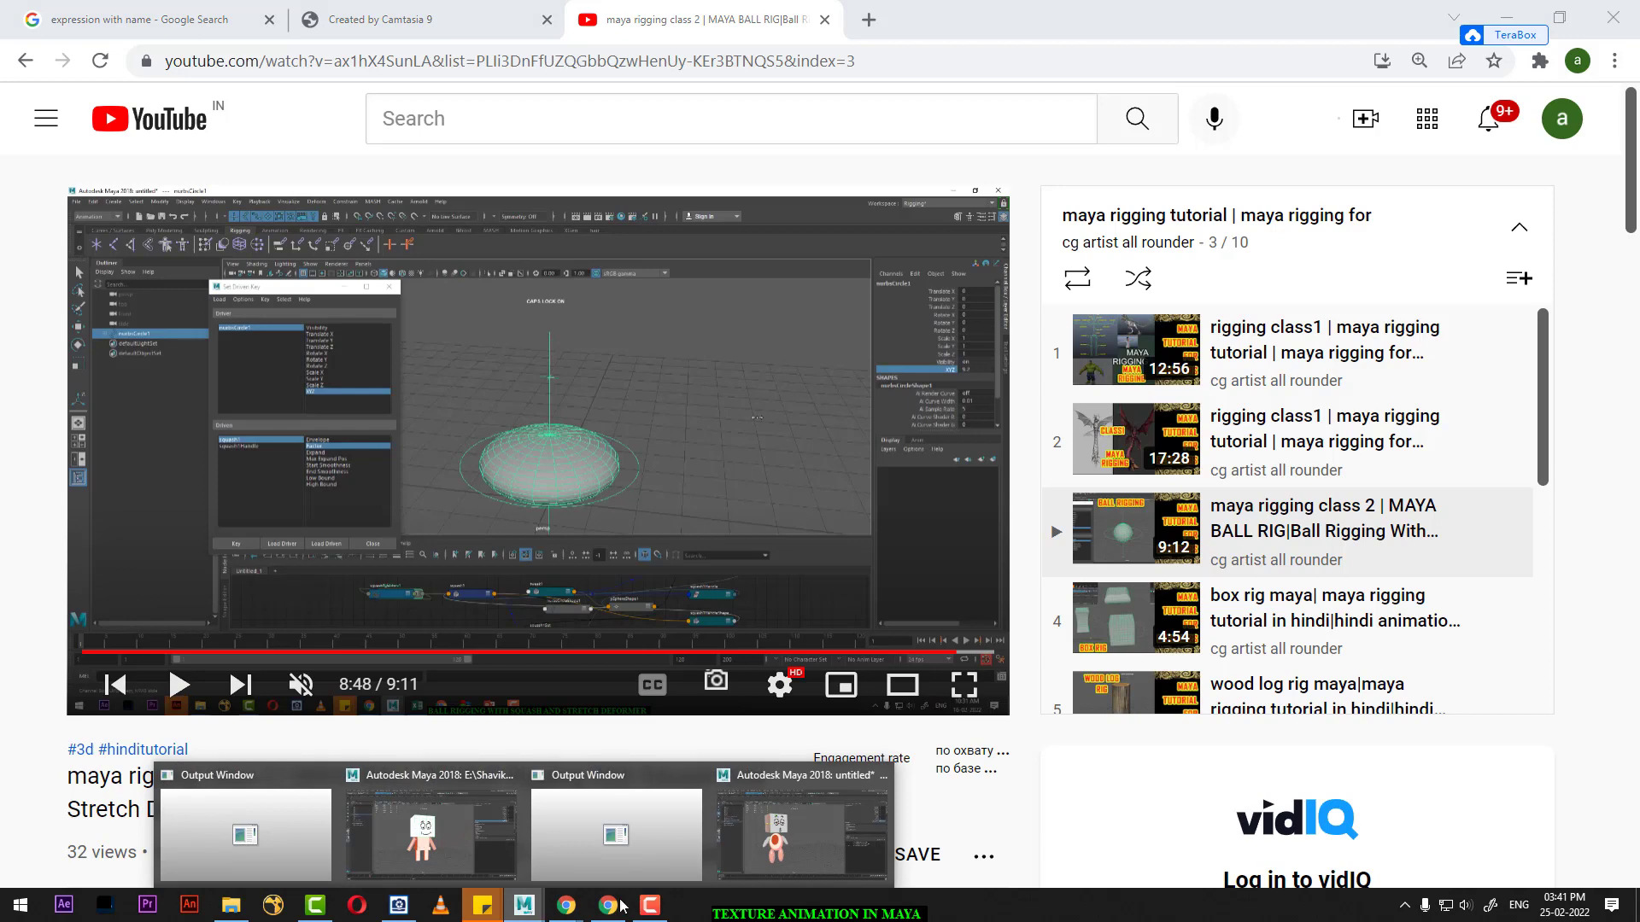
# Step: Return to the untitled Maya scene and scrub FACAE_EXPRE to 2 for the angry face
pyautogui.click(795, 850)
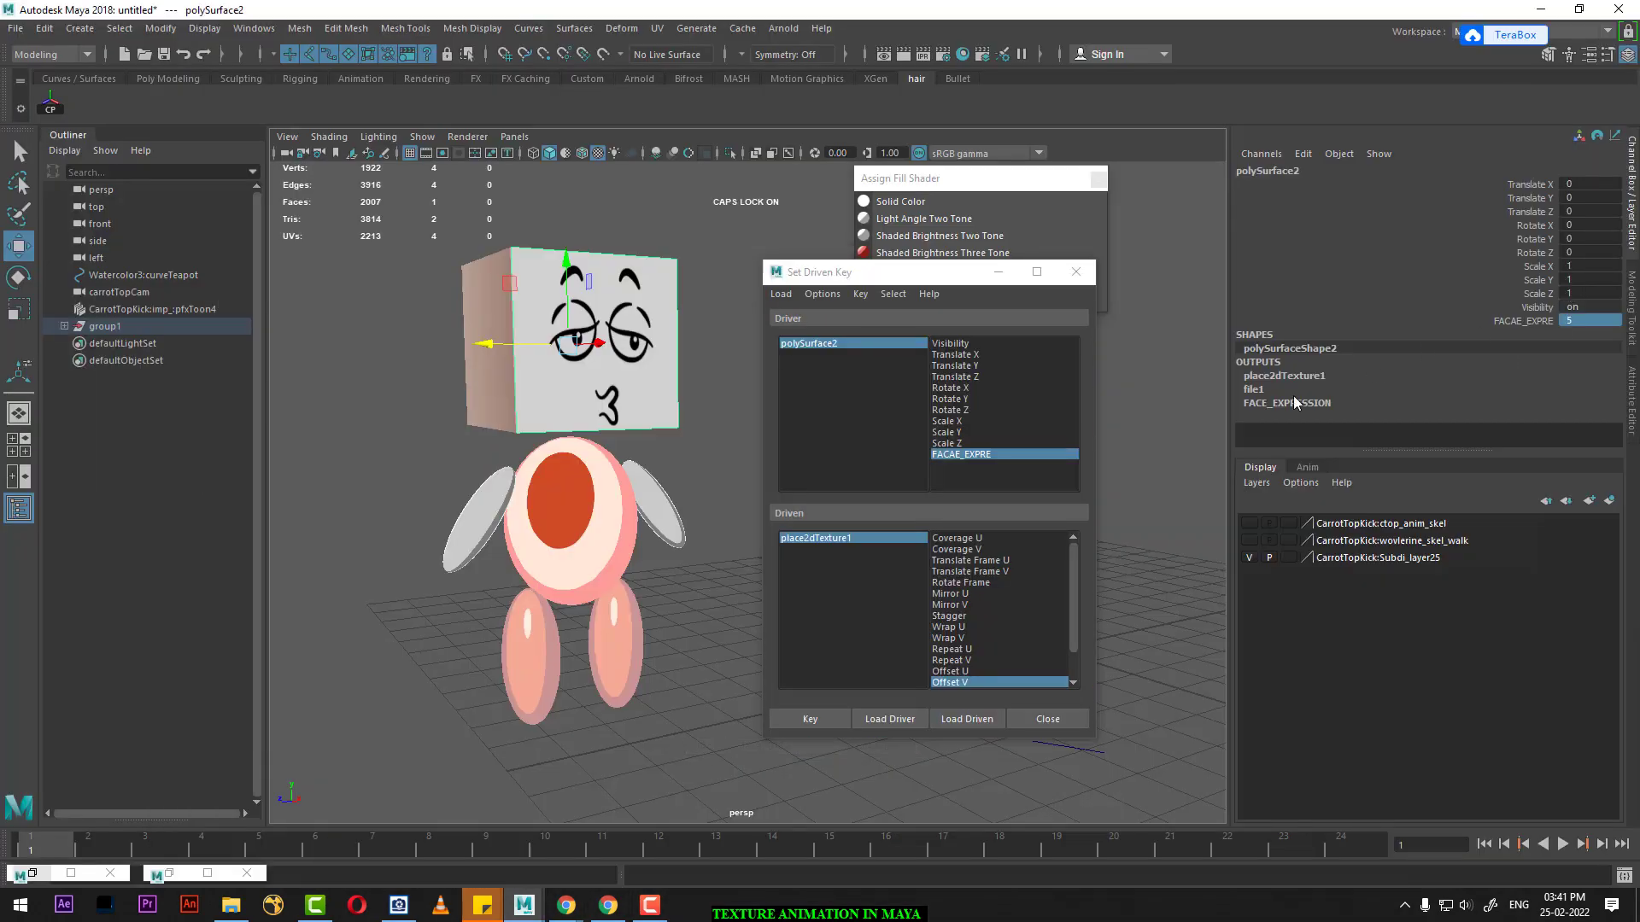
pyautogui.click(1524, 321)
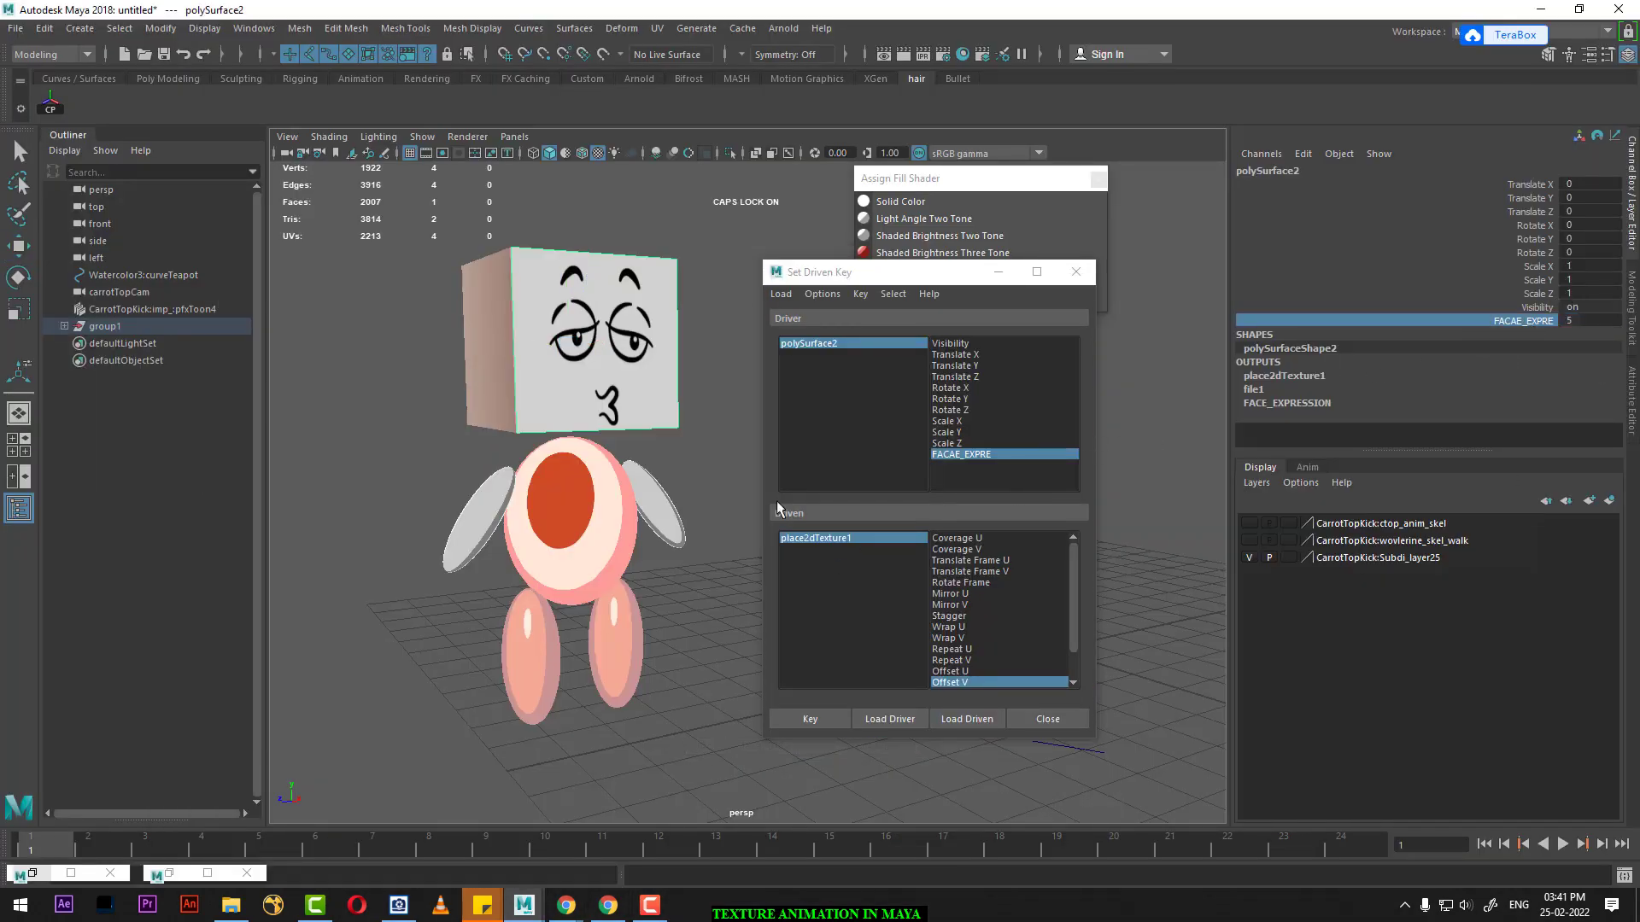
pyautogui.moveTo(541, 557); pyautogui.dragTo(515, 556, button='middle')
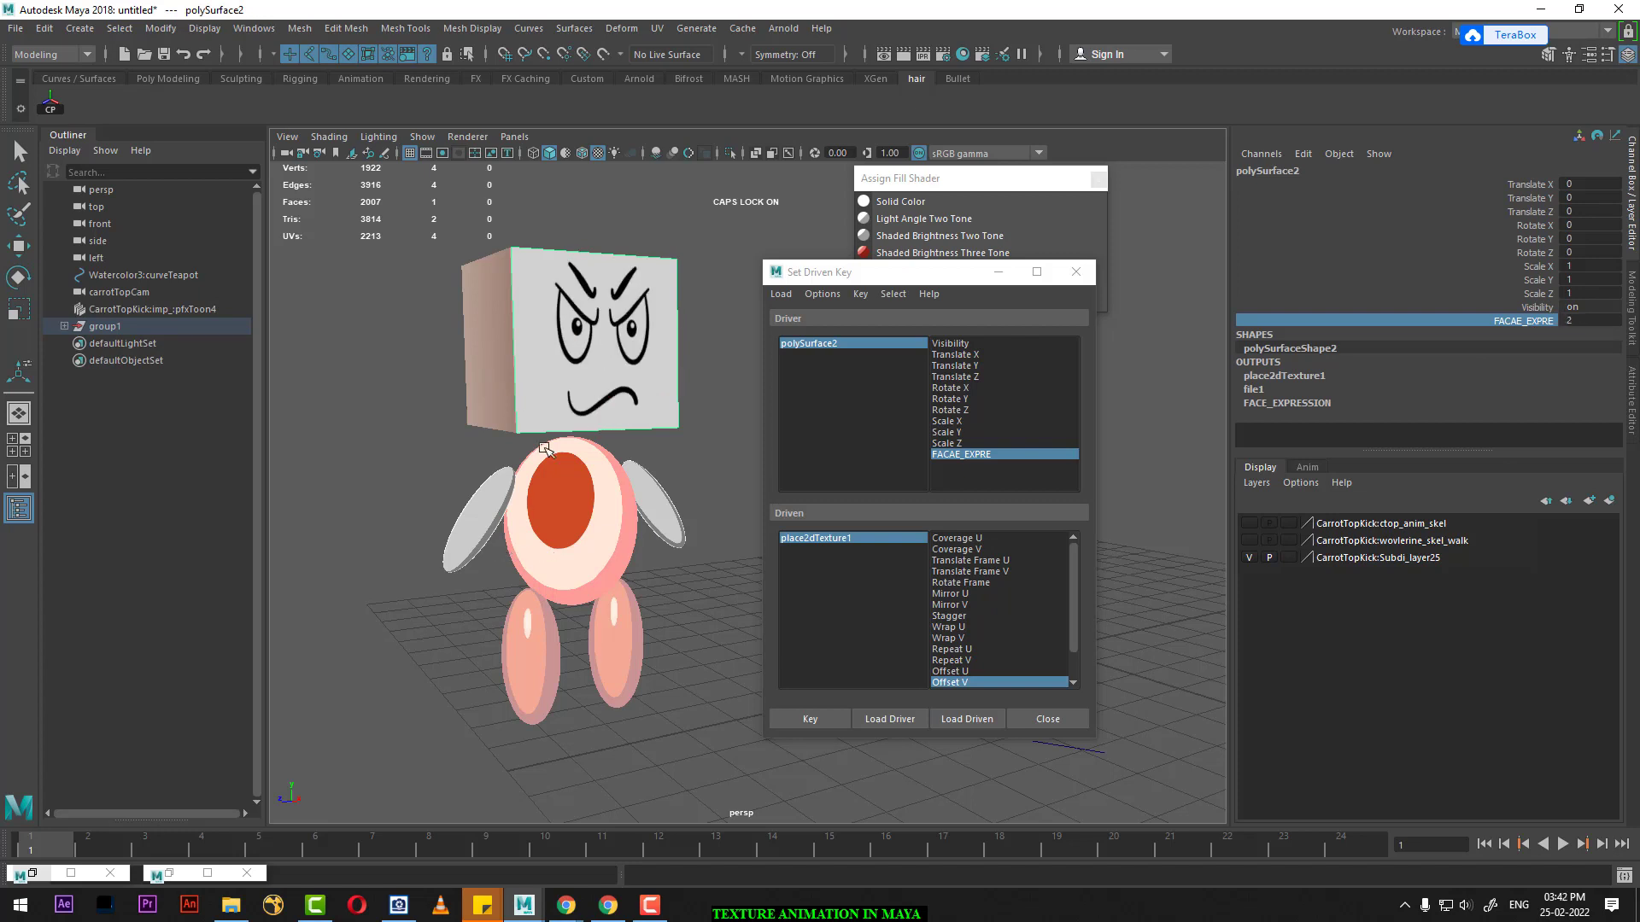